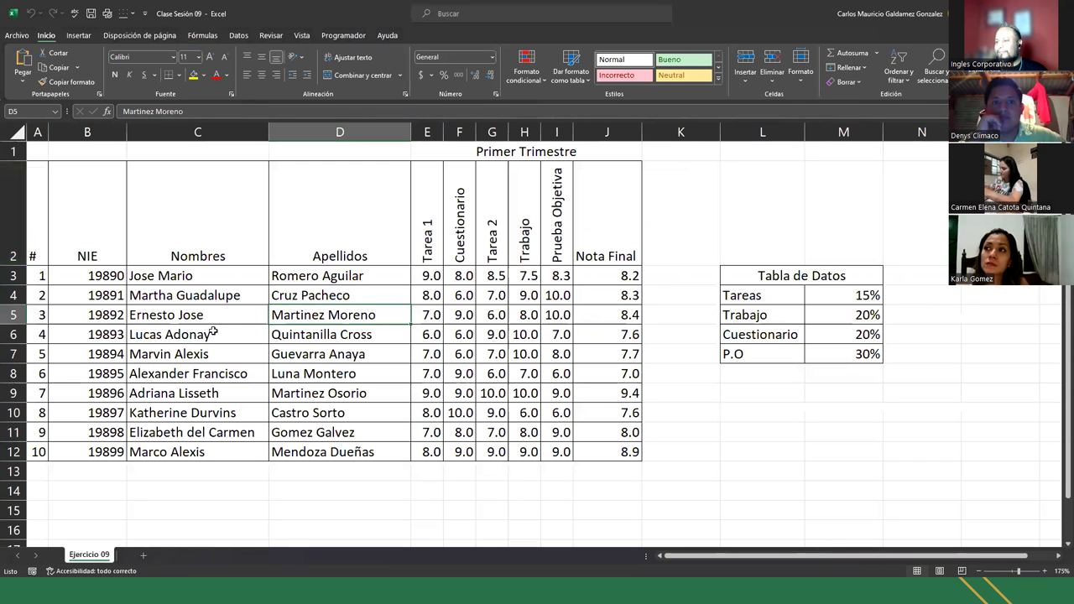
{"action": "left_click", "coordinate": [654, 360]}
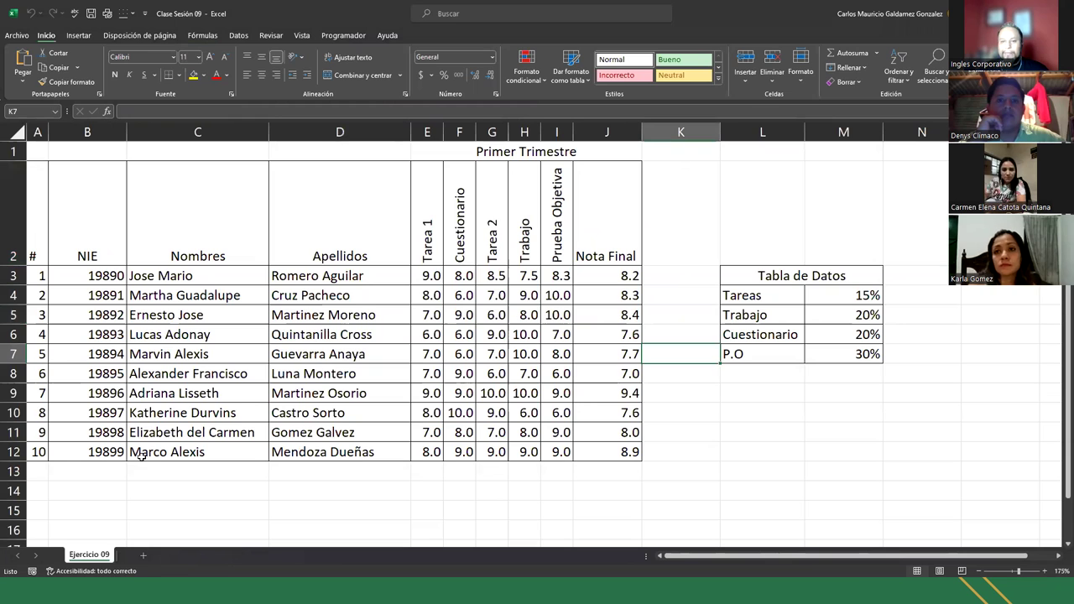
{"action": "left_click", "coordinate": [309, 379]}
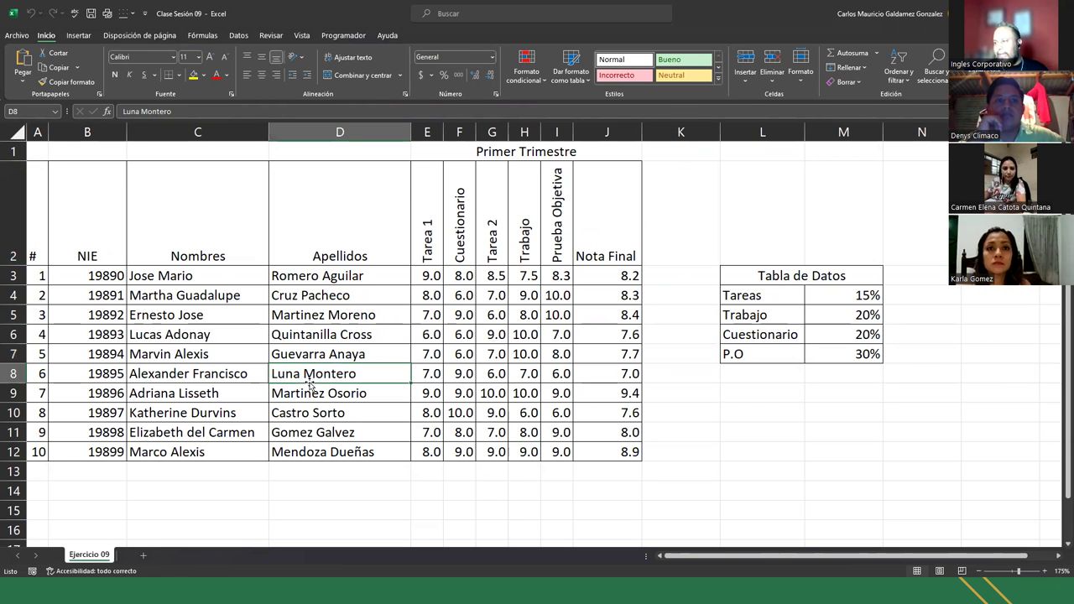
{"action": "scroll", "coordinate": [309, 383], "scroll_direction": "down", "scroll_amount": 5}
{"action": "scroll", "coordinate": [325, 394], "scroll_direction": "up", "scroll_amount": 5}
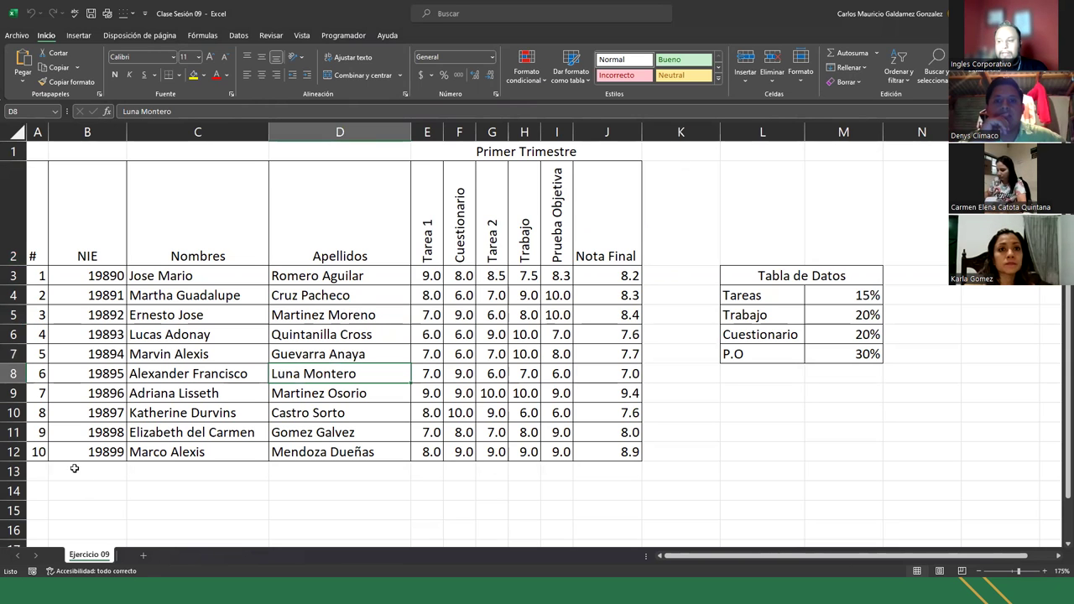
Step: Add a new worksheet after Ejercicio 09 and rename it DEMO
{"action": "left_click", "coordinate": [143, 555]}
{"action": "left_click", "coordinate": [131, 544]}
{"action": "double_click", "coordinate": [130, 552]}
{"action": "type", "text": "DEMO"}
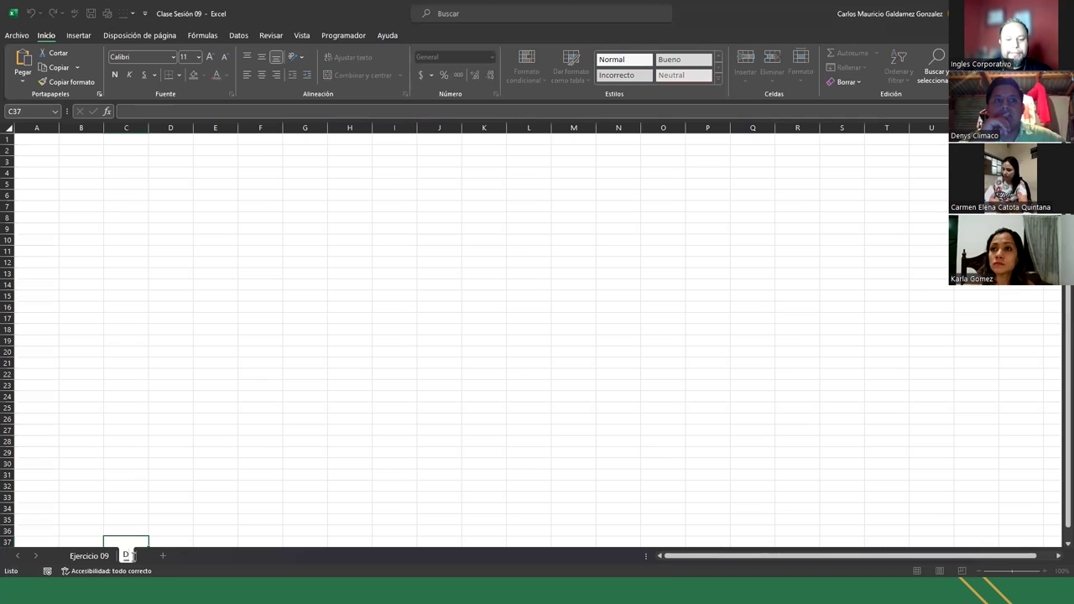
{"action": "key", "text": "Return"}
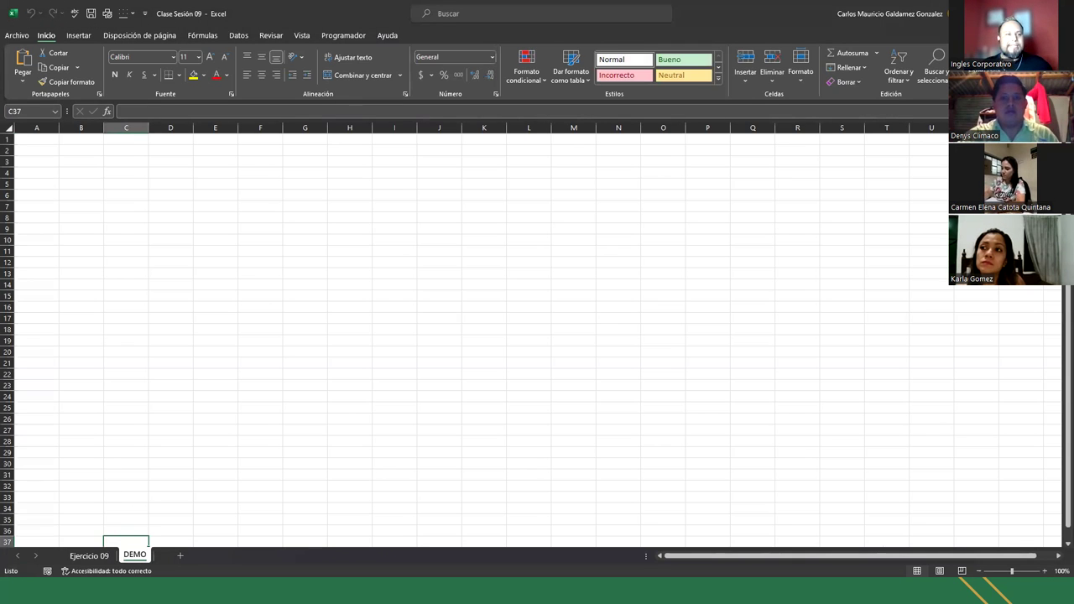
Step: Enter the labels GANACIA in cell A1 and IVA in cell A2 of the DEMO sheet
{"action": "left_click", "coordinate": [196, 220]}
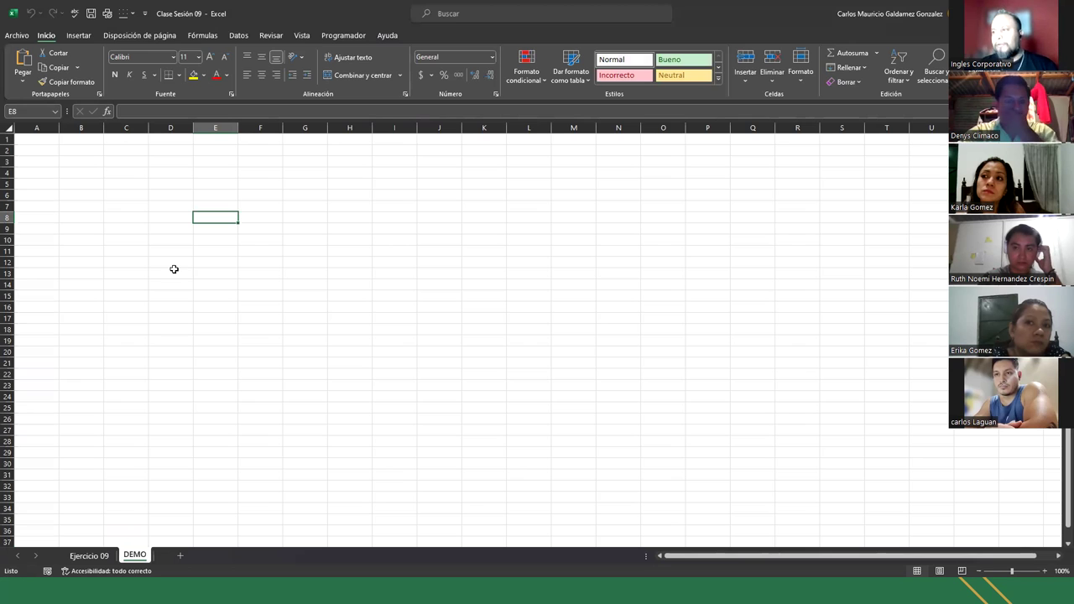
{"action": "scroll", "coordinate": [174, 308], "scroll_direction": "up", "scroll_amount": 1, "text": "ctrl"}
{"action": "scroll", "coordinate": [174, 308], "scroll_direction": "up", "scroll_amount": 4, "text": "ctrl"}
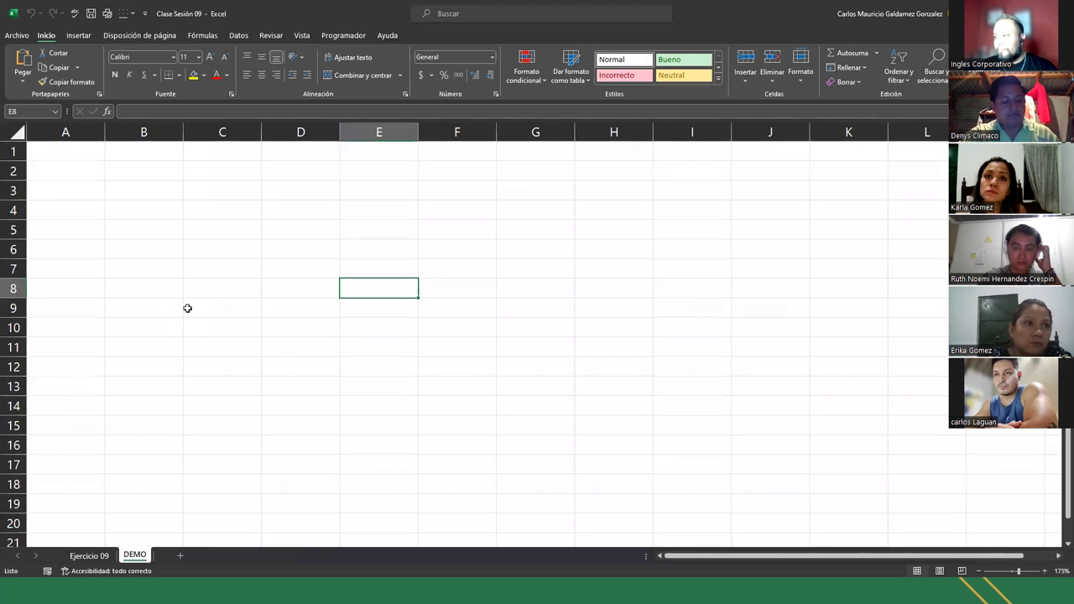
{"action": "left_click", "coordinate": [83, 158]}
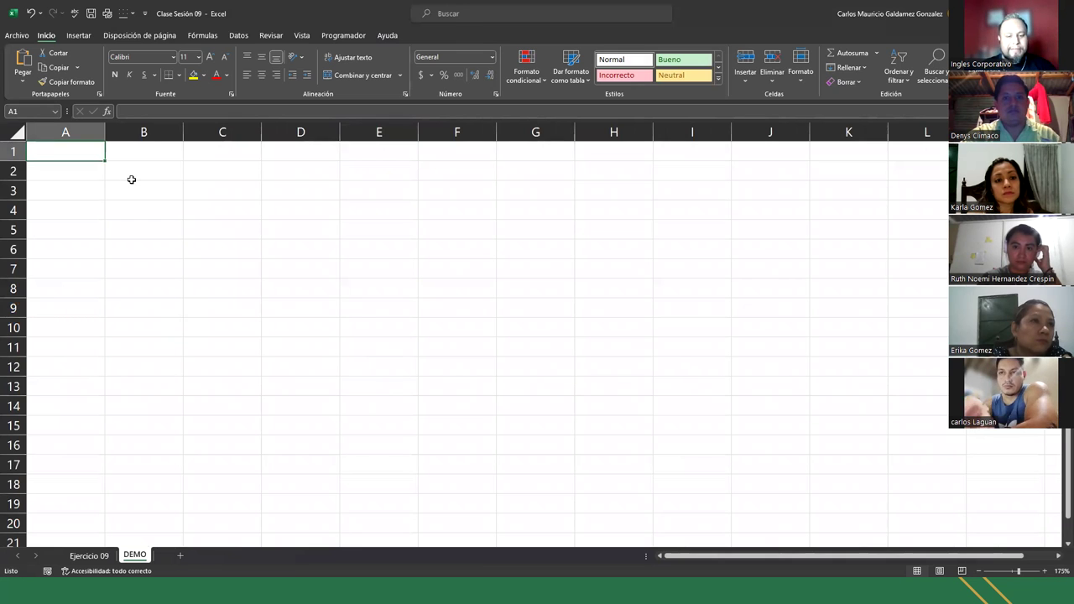
{"action": "type", "text": "IVA"}
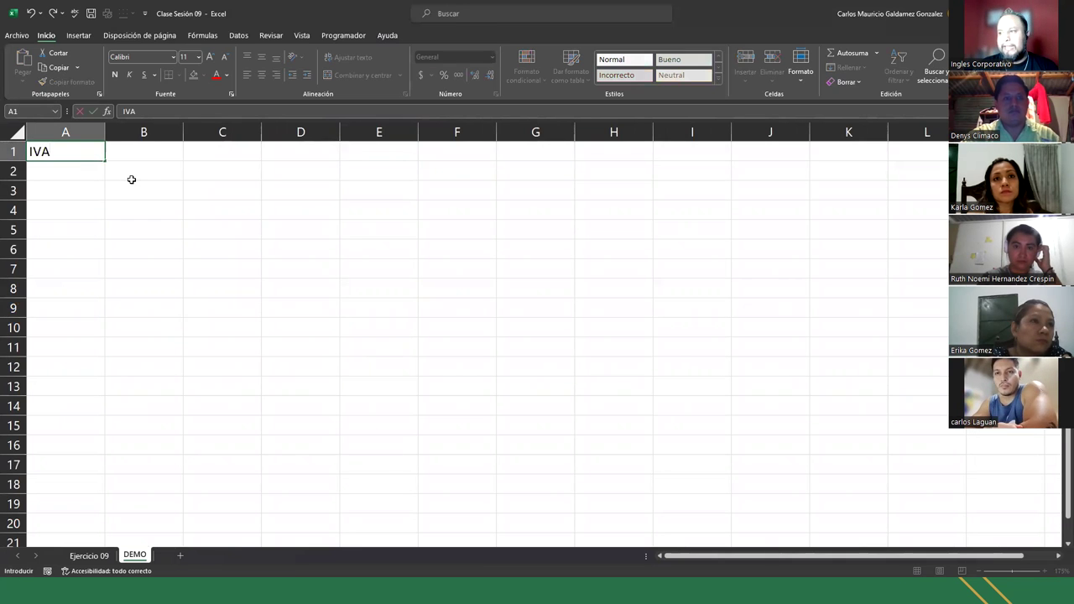
{"action": "key", "text": "Return"}
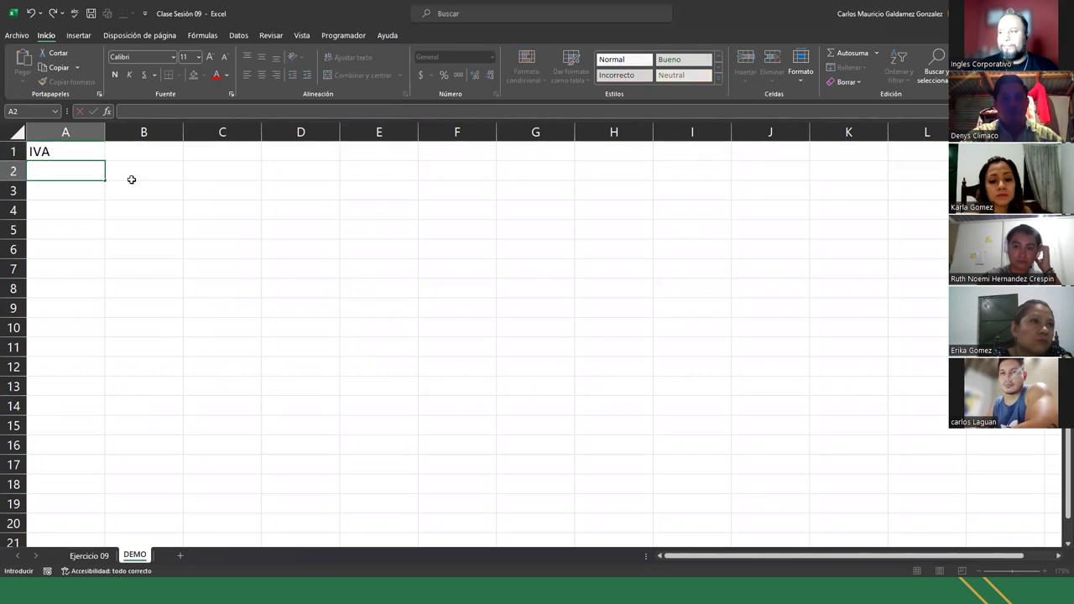
{"action": "key", "text": "Up"}
{"action": "type", "text": "GANACIA"}
{"action": "key", "text": "Return"}
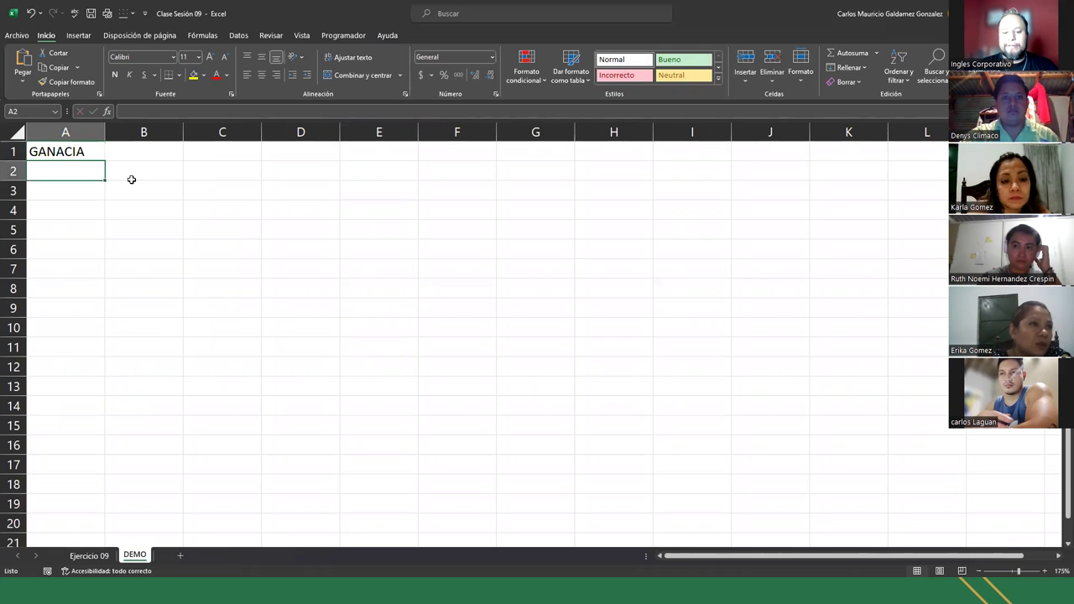
{"action": "type", "text": "IVA"}
{"action": "key", "text": "Return"}
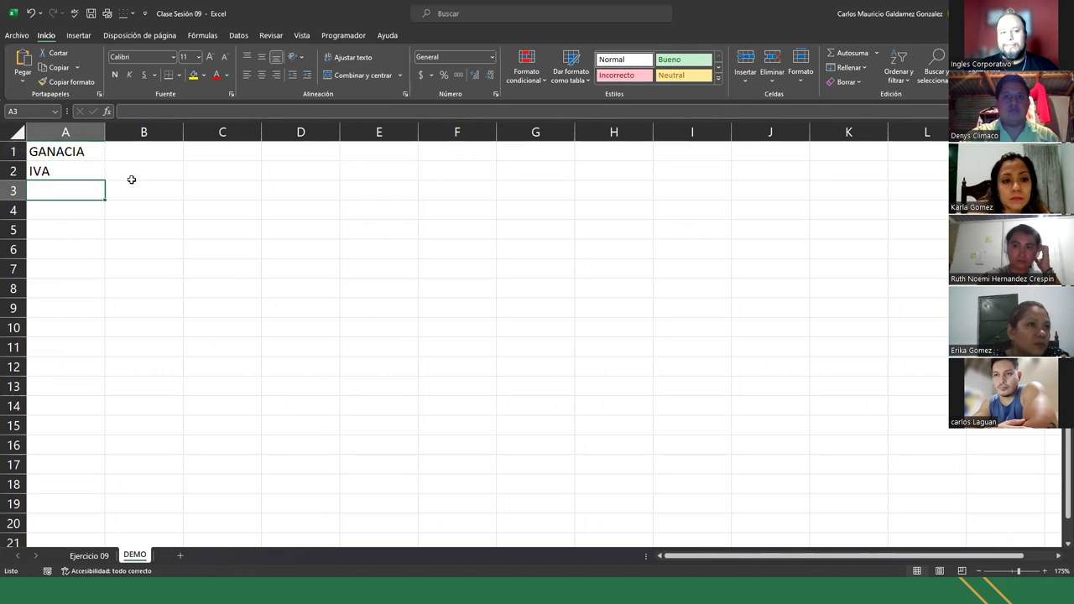
Step: Start the table's header row with # in cell A4 and Producto in cell B4
{"action": "key", "text": "Down"}
{"action": "type", "text": "#"}
{"action": "key", "text": "Tab"}
{"action": "type", "text": "pRODCUTO"}
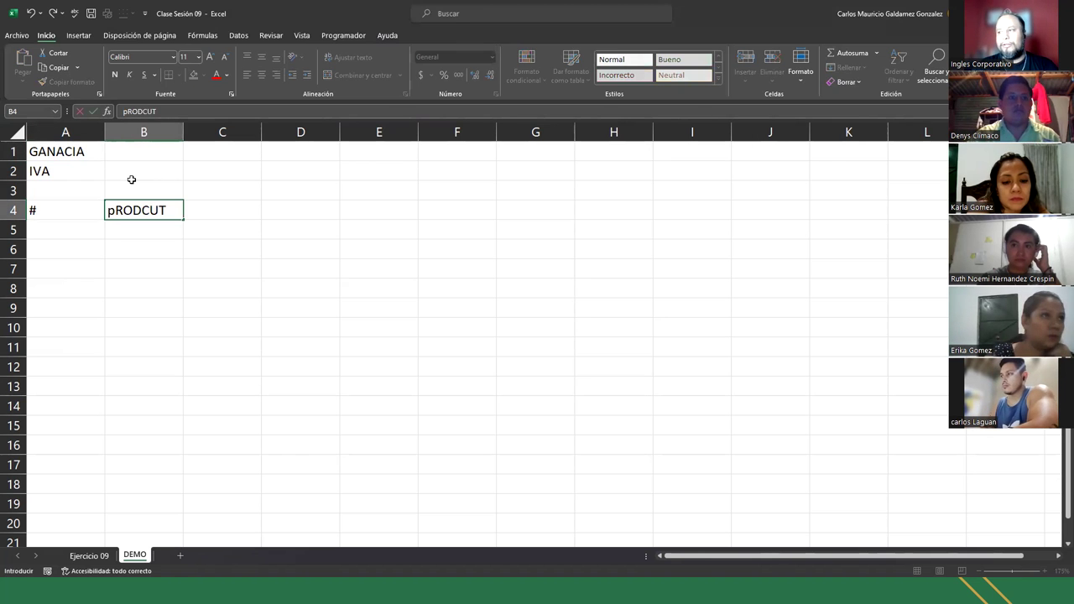
{"action": "key", "text": "BackSpace"}
{"action": "key", "text": "BackSpace"}
{"action": "key", "text": "BackSpace"}
{"action": "key", "text": "BackSpace"}
{"action": "left_click", "coordinate": [132, 180]}
{"action": "type", "text": "u"}
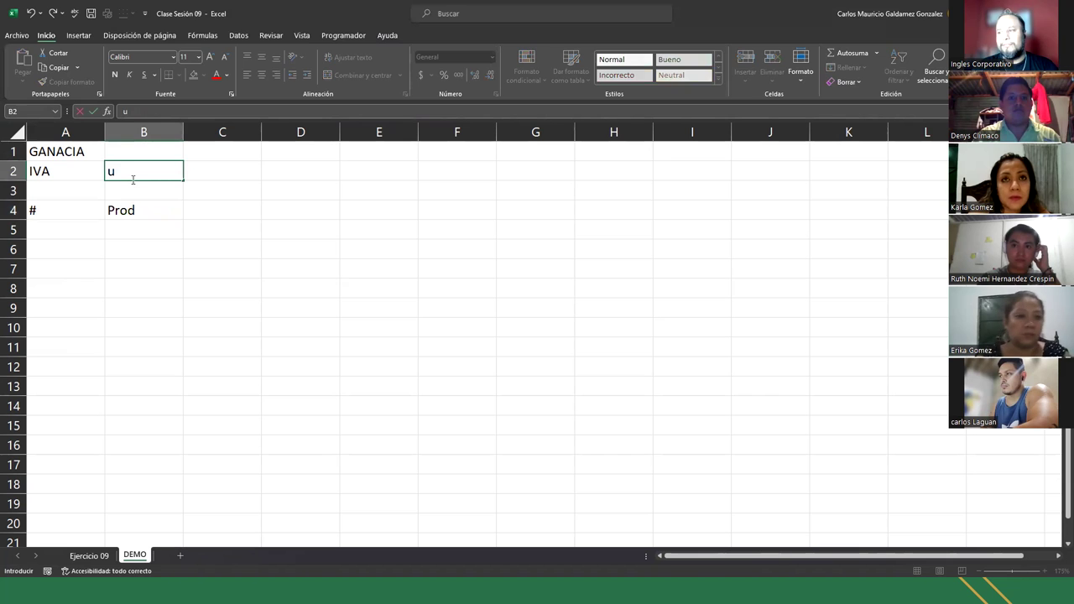
{"action": "key", "text": "Down"}
{"action": "key", "text": "Down"}
{"action": "key", "text": "F2"}
{"action": "type", "text": "ucto"}
{"action": "key", "text": "Tab"}
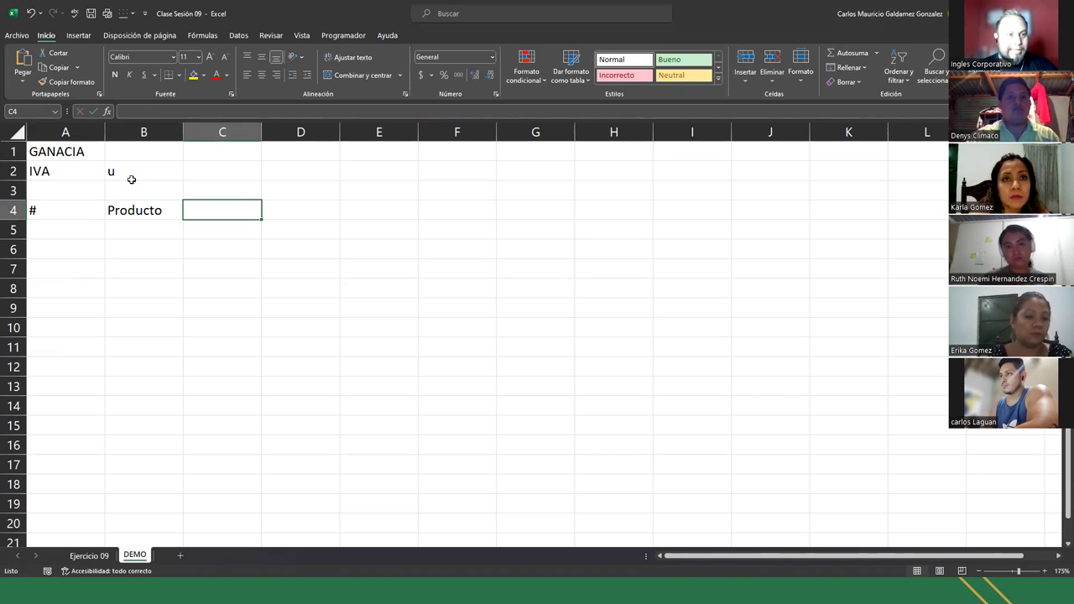
Step: Enter the headings Precio de Compra, Ganancia, IVA and Precio de Venta in cells C4 through F4
{"action": "type", "text": "Precio de"}
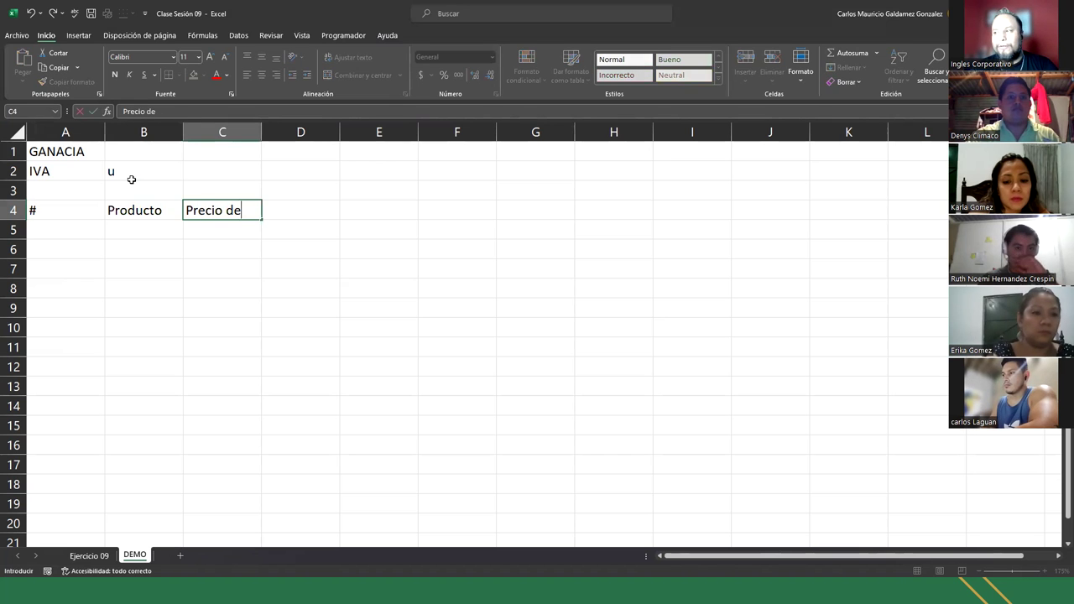
{"action": "type", "text": " Compra"}
{"action": "key", "text": "Tab"}
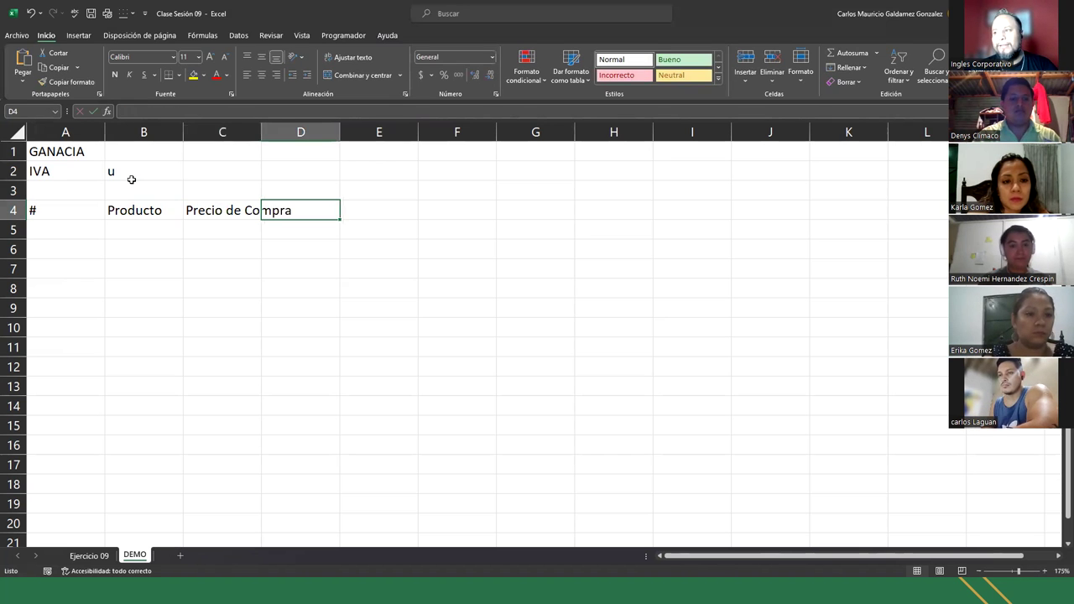
{"action": "type", "text": "Ganancia"}
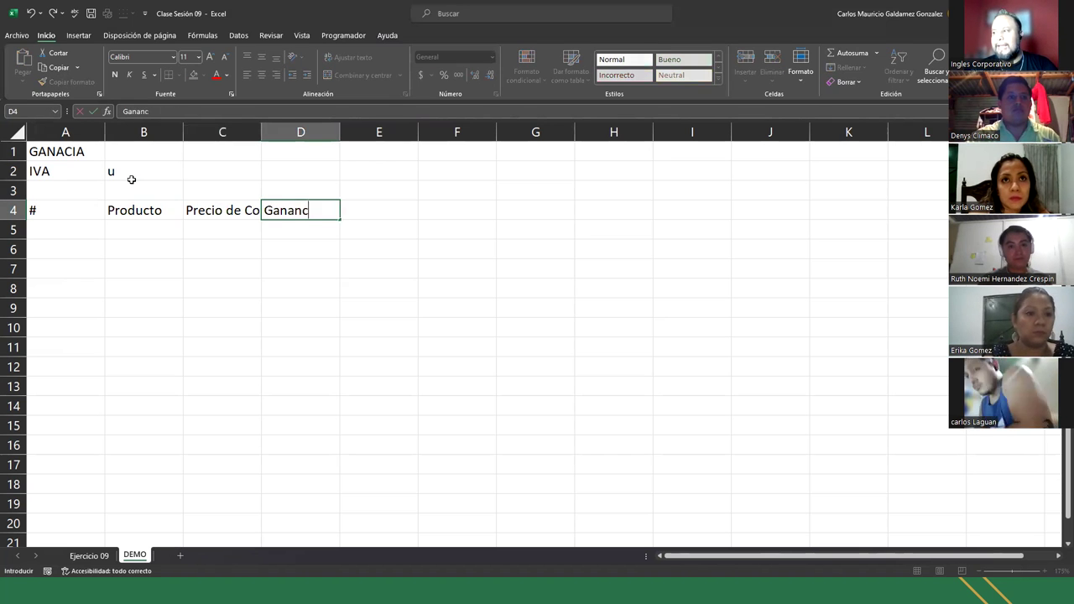
{"action": "key", "text": "Tab"}
{"action": "type", "text": "IVA"}
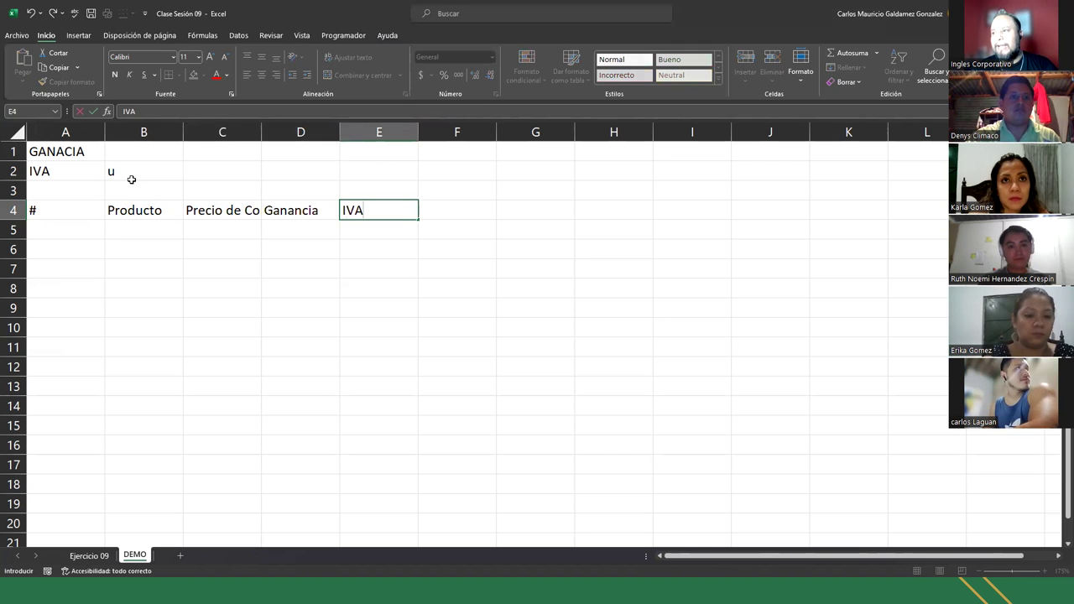
{"action": "key", "text": "Tab"}
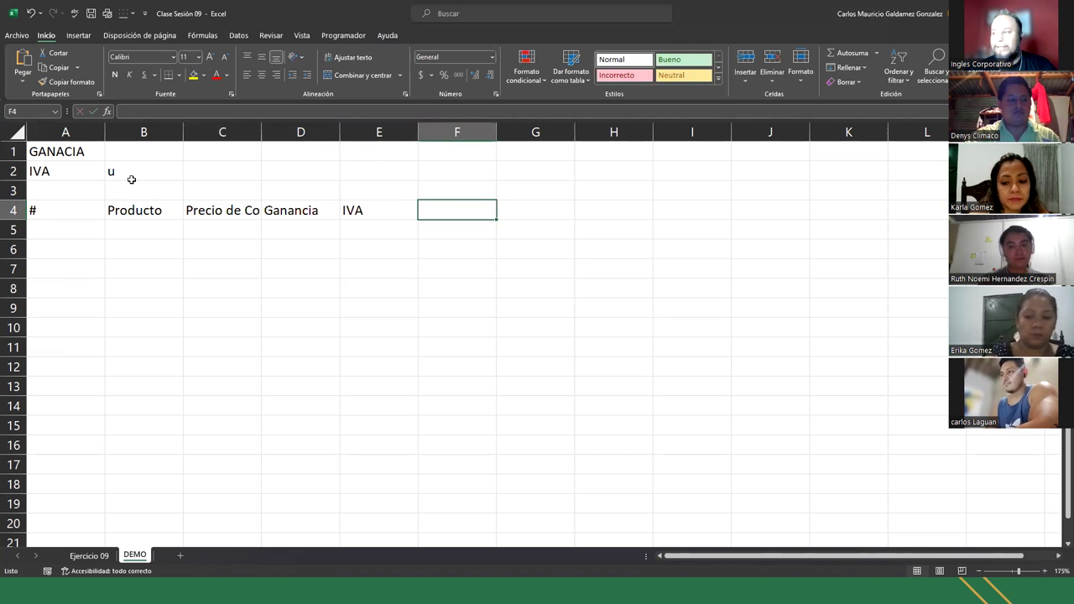
{"action": "type", "text": "Precio de Venta"}
{"action": "key", "text": "Return"}
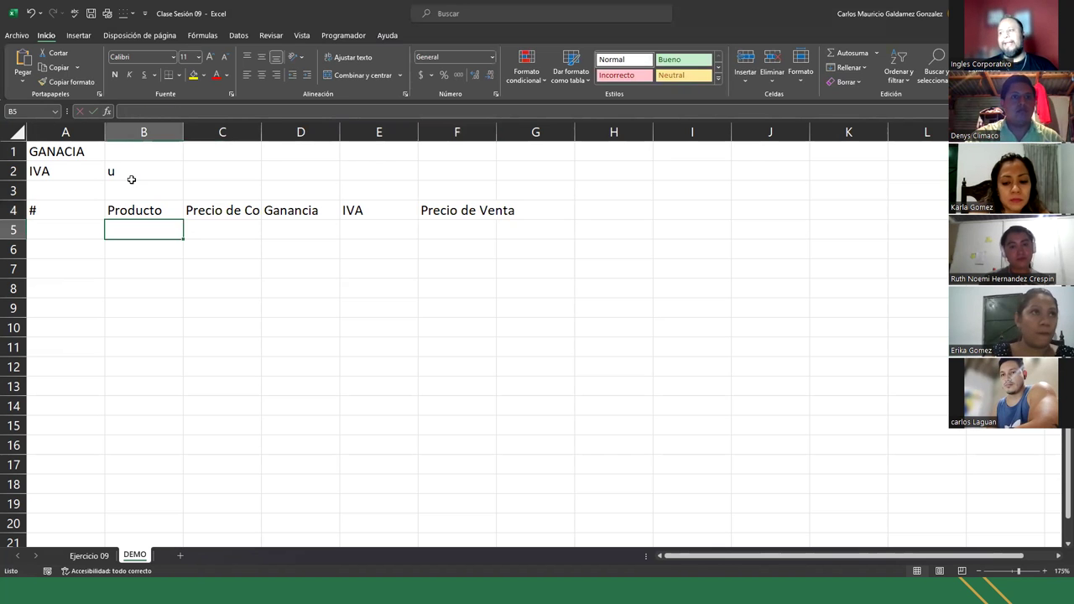
Step: Clear the stray letter from cell B2 and fit the widths of columns C, D and F to their headings
{"action": "left_click", "coordinate": [122, 175]}
{"action": "key", "text": "Delete"}
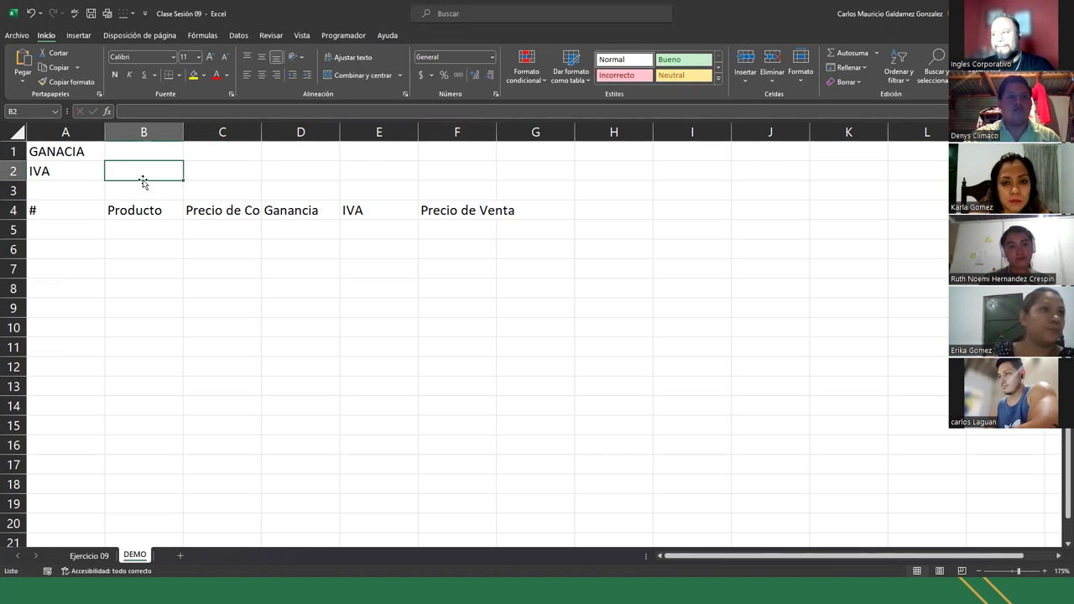
{"action": "double_click", "coordinate": [261, 132]}
{"action": "left_click_drag", "start_coordinate": [377, 132], "coordinate": [359, 132]}
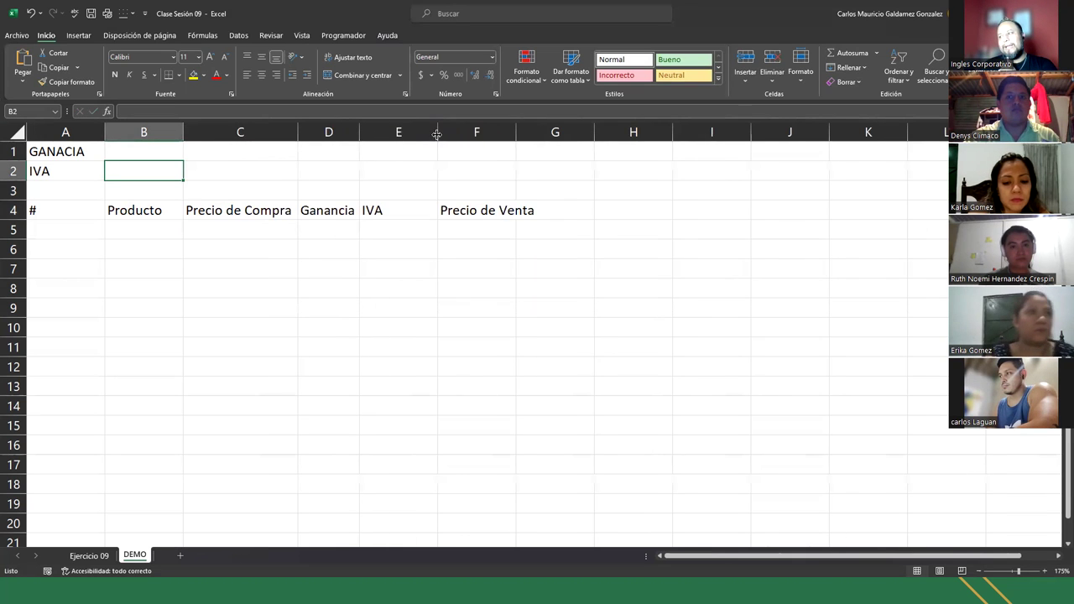
{"action": "double_click", "coordinate": [520, 132]}
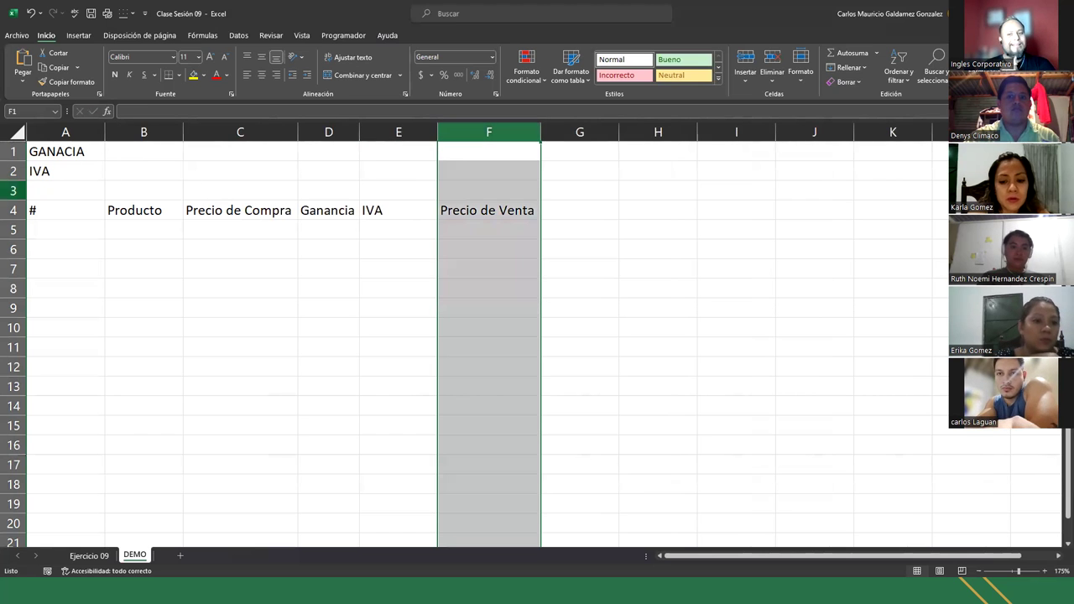
Step: Apply all borders to the range A4:F10 and center the headings in A4:F4 horizontally
{"action": "left_click_drag", "start_coordinate": [72, 209], "coordinate": [512, 319]}
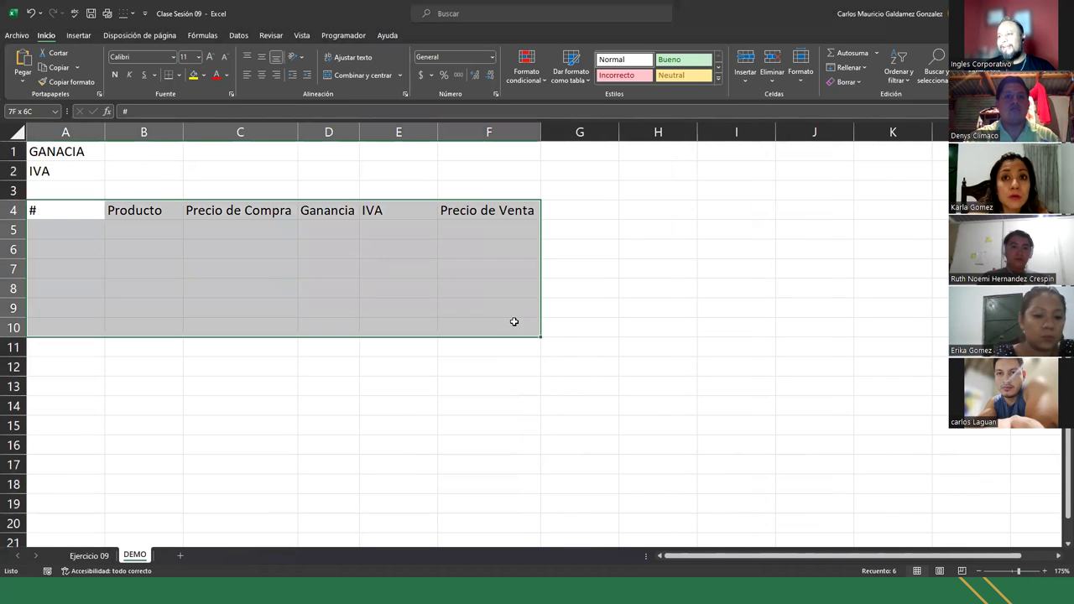
{"action": "left_click", "coordinate": [179, 74]}
{"action": "left_click", "coordinate": [202, 189]}
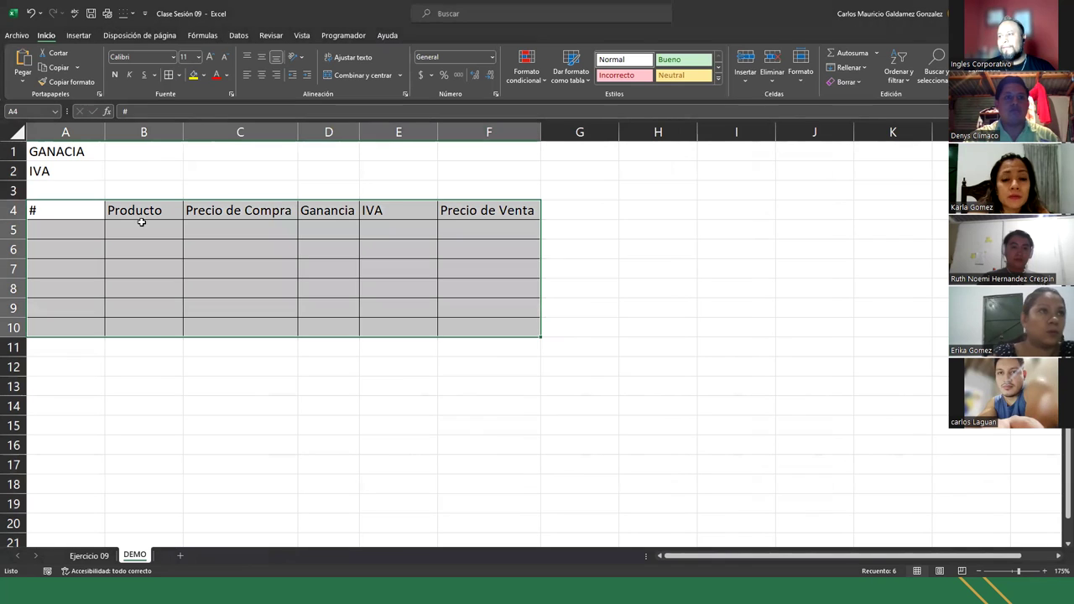
{"action": "left_click_drag", "start_coordinate": [89, 210], "coordinate": [468, 213]}
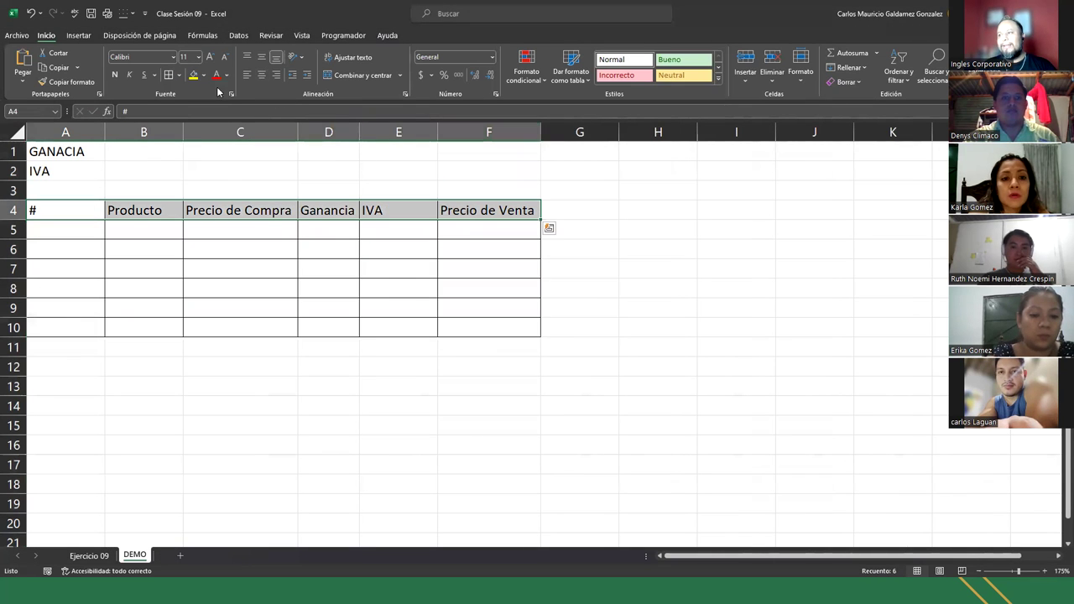
{"action": "left_click", "coordinate": [262, 74]}
{"action": "left_click", "coordinate": [88, 215]}
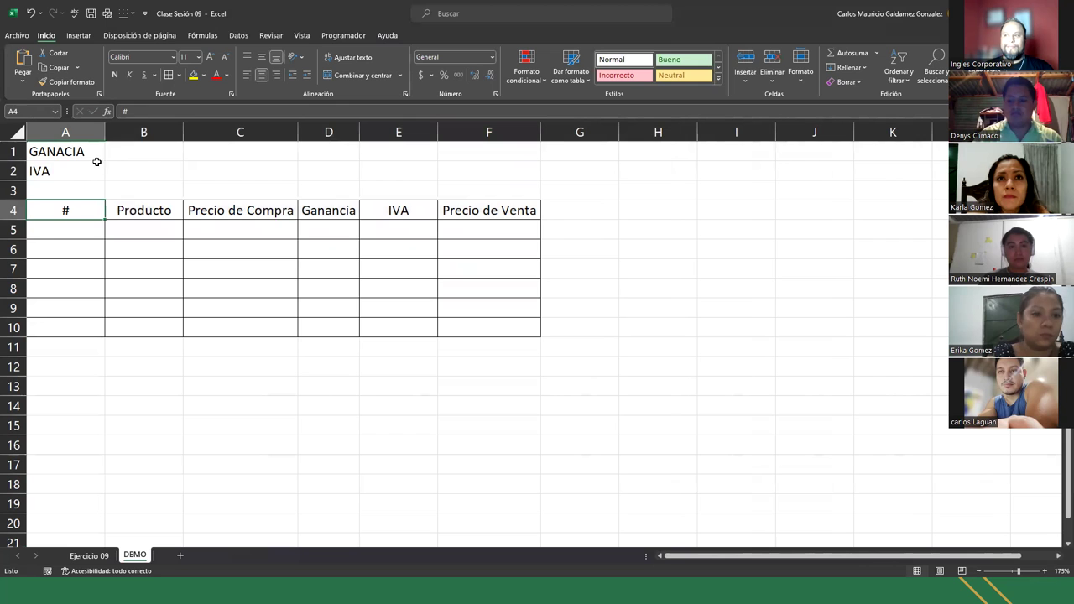
Step: Insert a blank row above row 1, the row holding the GANACIA label
{"action": "left_click_drag", "start_coordinate": [96, 158], "coordinate": [125, 166]}
{"action": "right_click", "coordinate": [21, 152]}
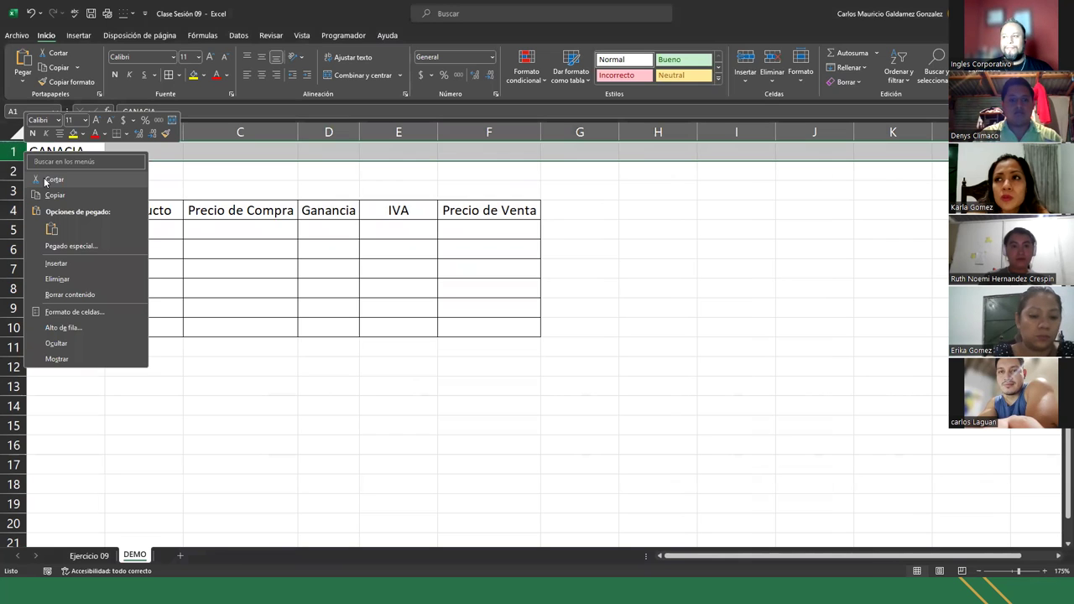
{"action": "left_click", "coordinate": [61, 263]}
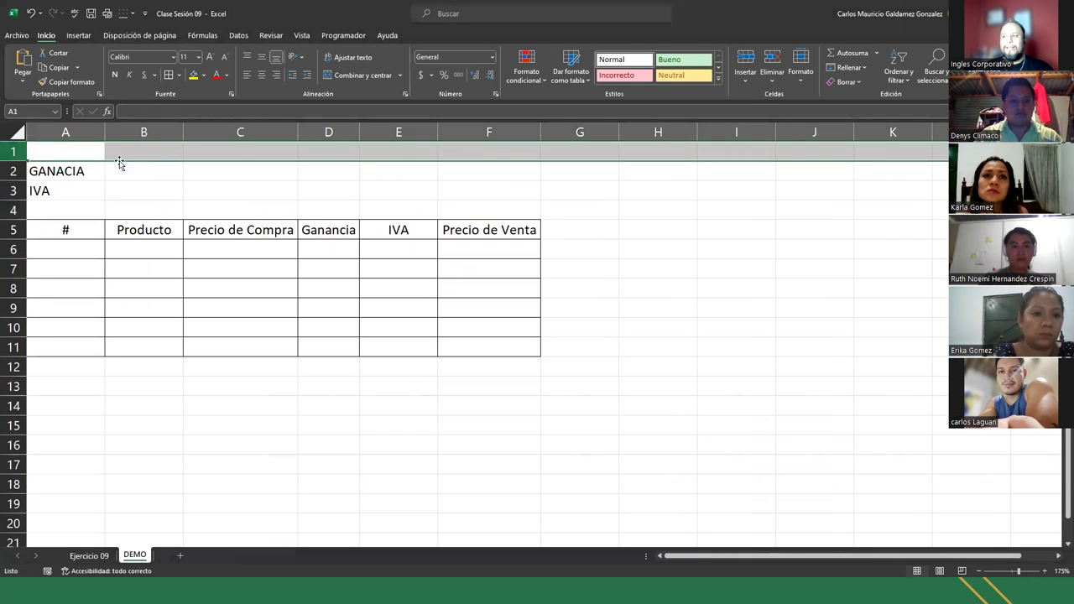
Step: Merge and center cells A1:B1 and enter the title Tabla de Datos
{"action": "left_click", "coordinate": [122, 151]}
{"action": "left_click_drag", "start_coordinate": [89, 149], "coordinate": [172, 145]}
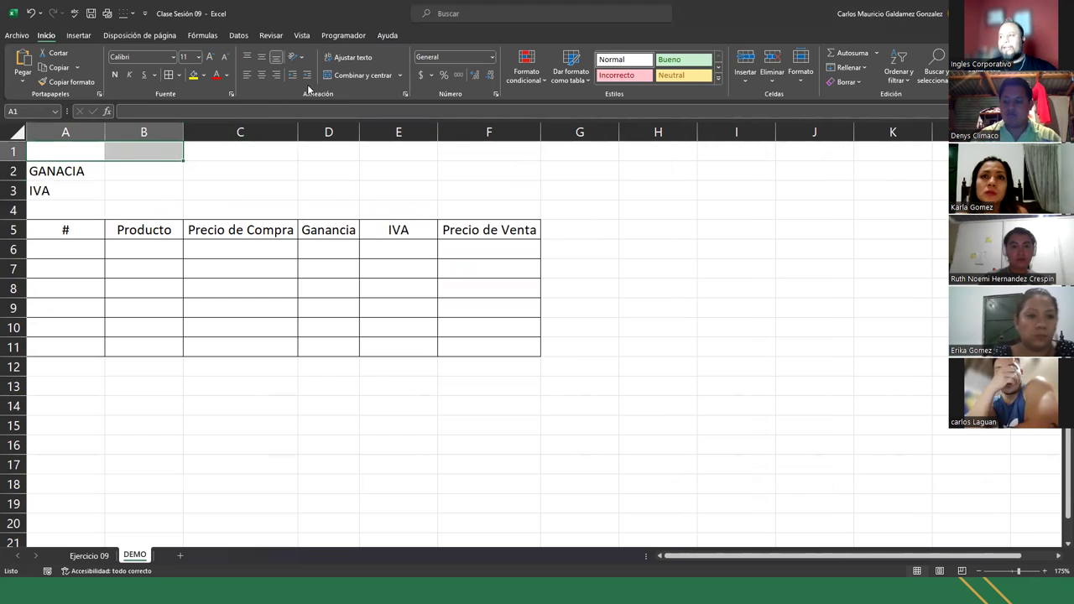
{"action": "left_click", "coordinate": [342, 75]}
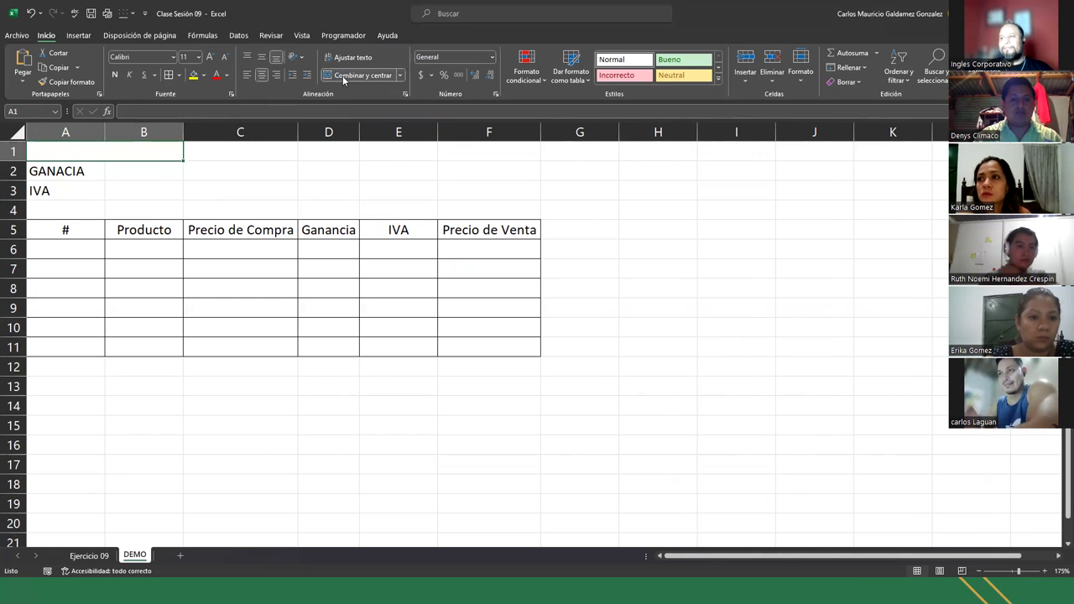
{"action": "type", "text": "Tabla de "}
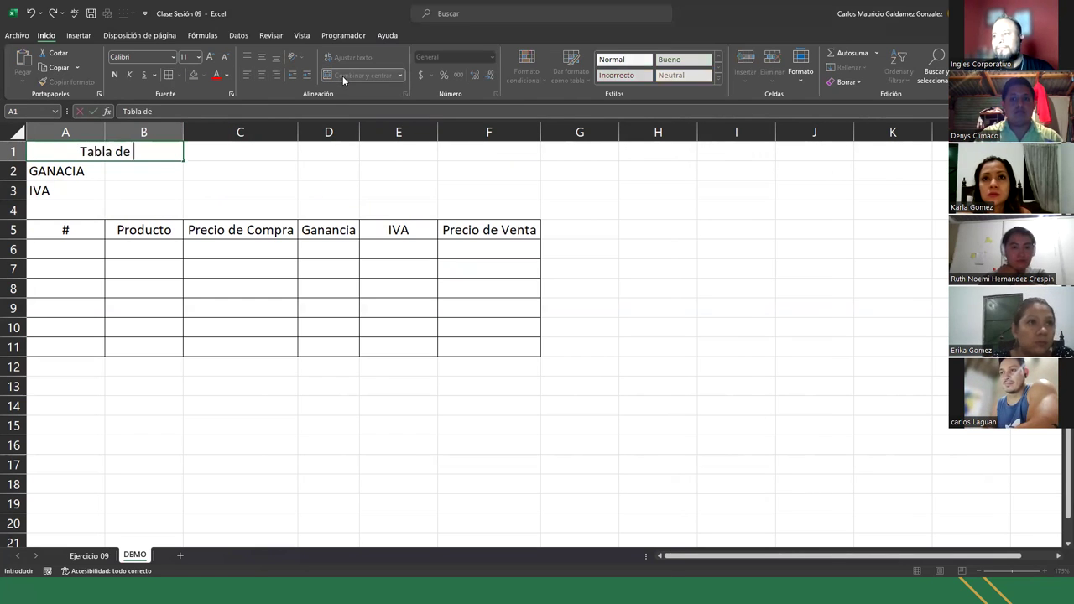
{"action": "type", "text": "Datos"}
{"action": "key", "text": "Return"}
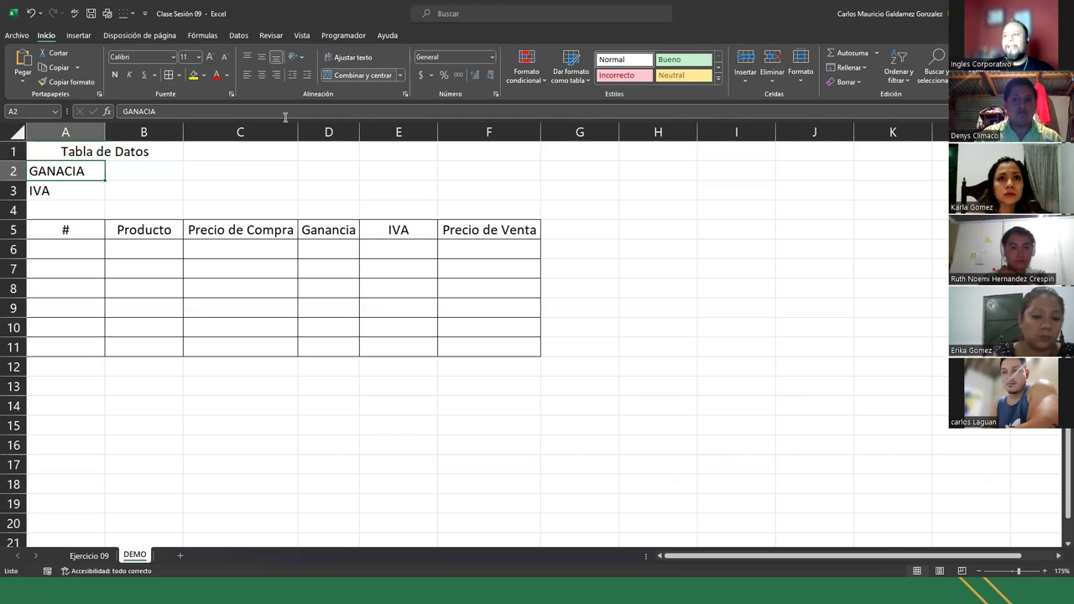
Step: Correct the label in cell A2 to GANANCIA
{"action": "double_click", "coordinate": [65, 172]}
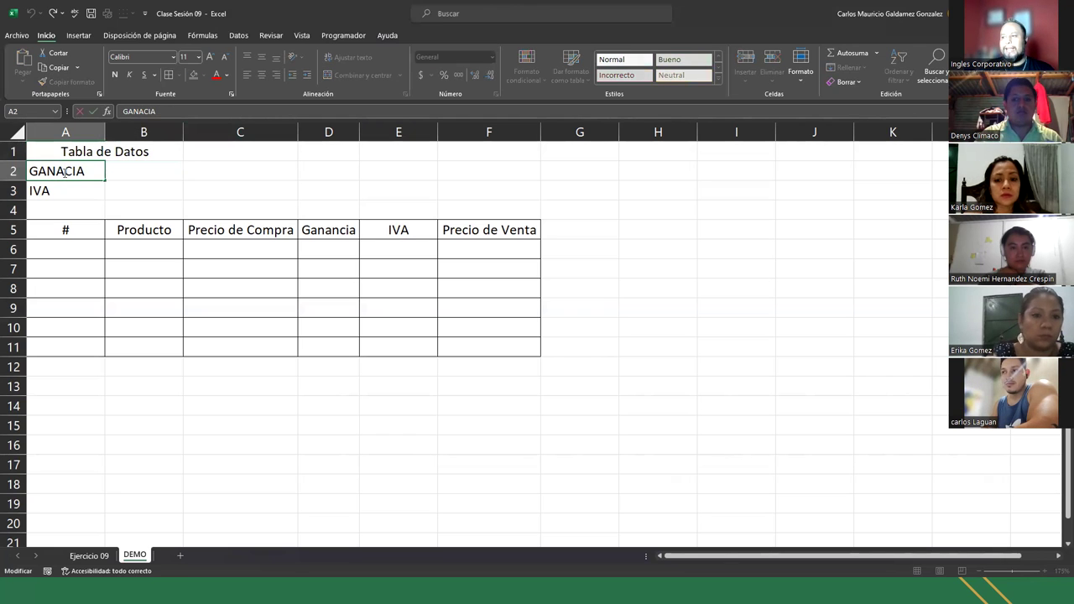
{"action": "type", "text": "N"}
{"action": "key", "text": "Tab"}
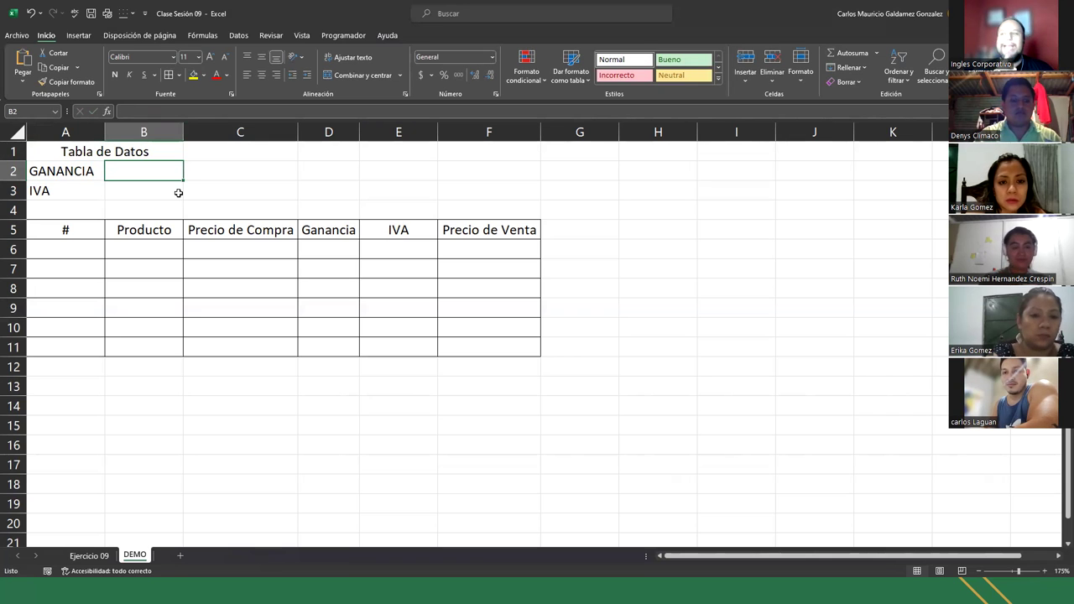
Step: Number the table rows 1 to 6 in cells A6:A11 by entering 1 and 2 and extending the series
{"action": "key", "text": "Down"}
{"action": "key", "text": "Down"}
{"action": "key", "text": "Down"}
{"action": "key", "text": "Left"}
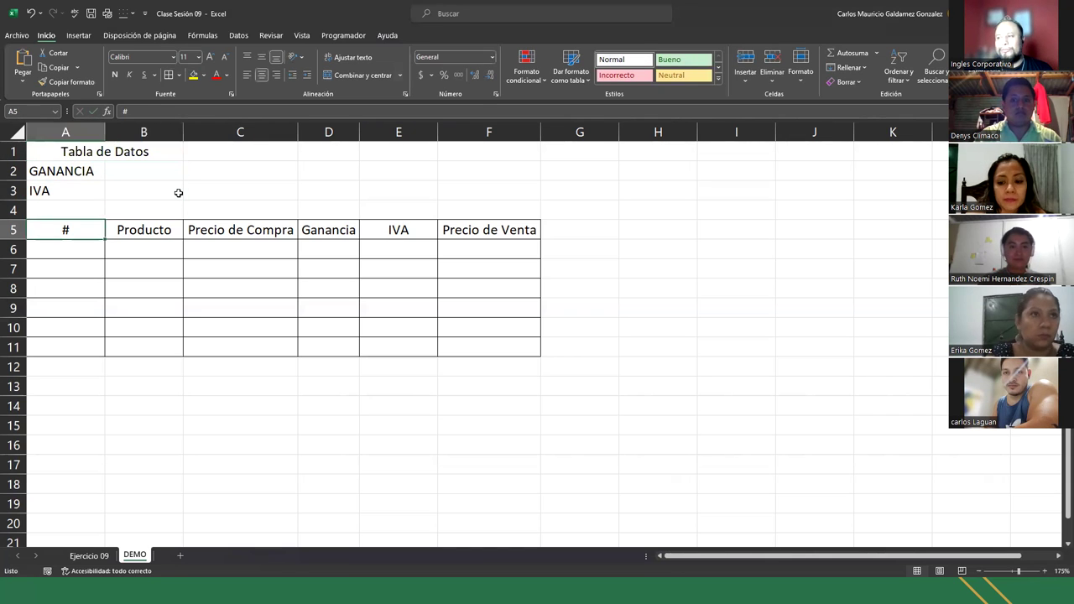
{"action": "key", "text": "Down"}
{"action": "type", "text": "1"}
{"action": "key", "text": "Return"}
{"action": "type", "text": "2"}
{"action": "key", "text": "Return"}
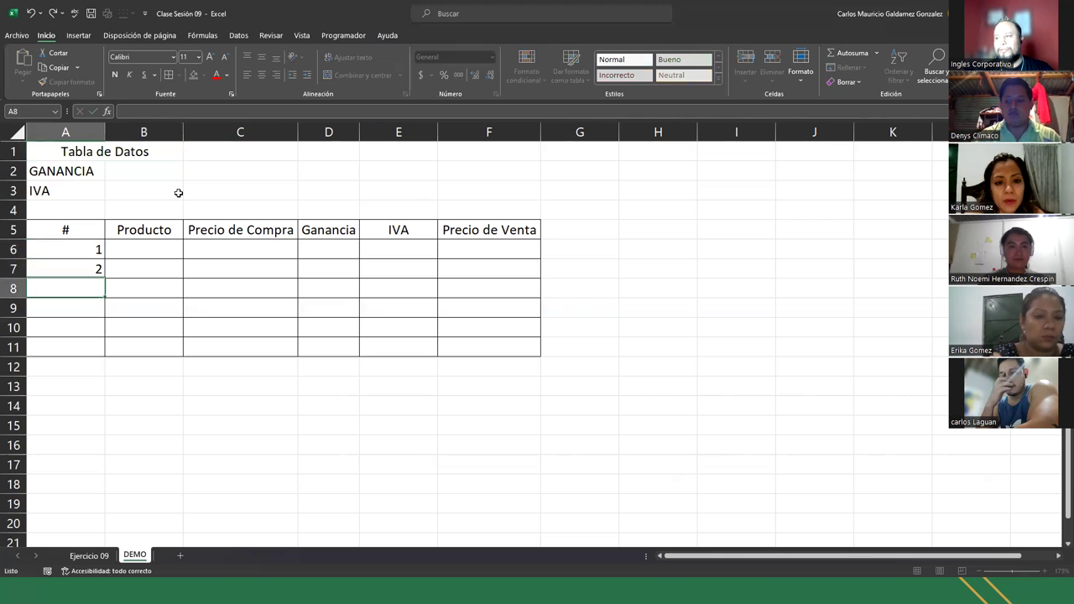
{"action": "key", "text": "Up"}
{"action": "key", "text": "Up"}
{"action": "key", "text": "shift+Down"}
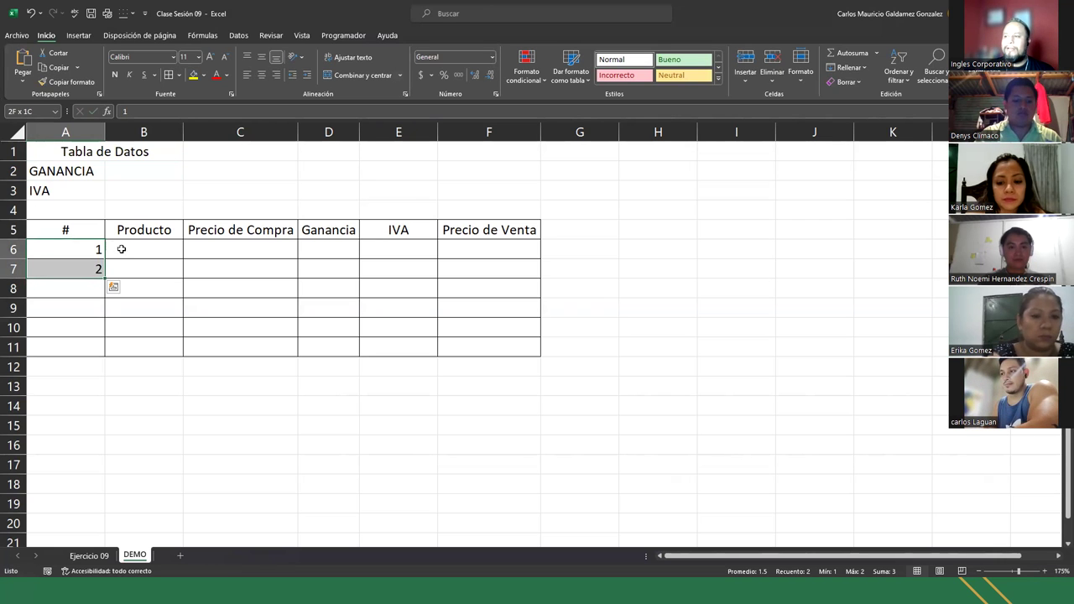
{"action": "left_click_drag", "start_coordinate": [105, 277], "coordinate": [93, 349]}
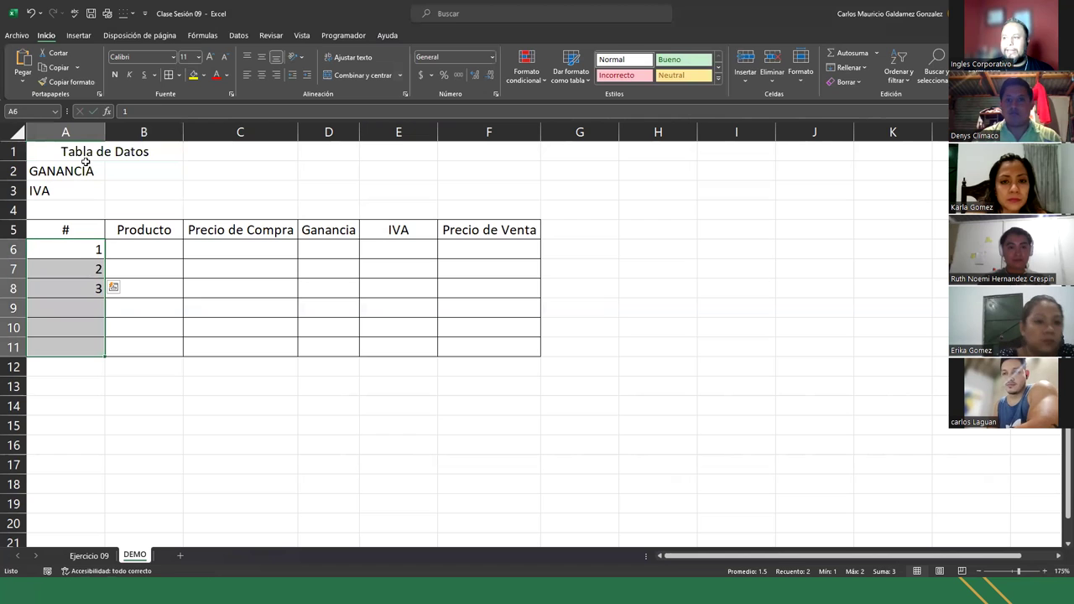
Step: Narrow column A around the row numbers and widen column B for the product names
{"action": "left_click_drag", "start_coordinate": [104, 133], "coordinate": [66, 134]}
{"action": "left_click", "coordinate": [116, 247]}
{"action": "left_click_drag", "start_coordinate": [144, 131], "coordinate": [184, 133]}
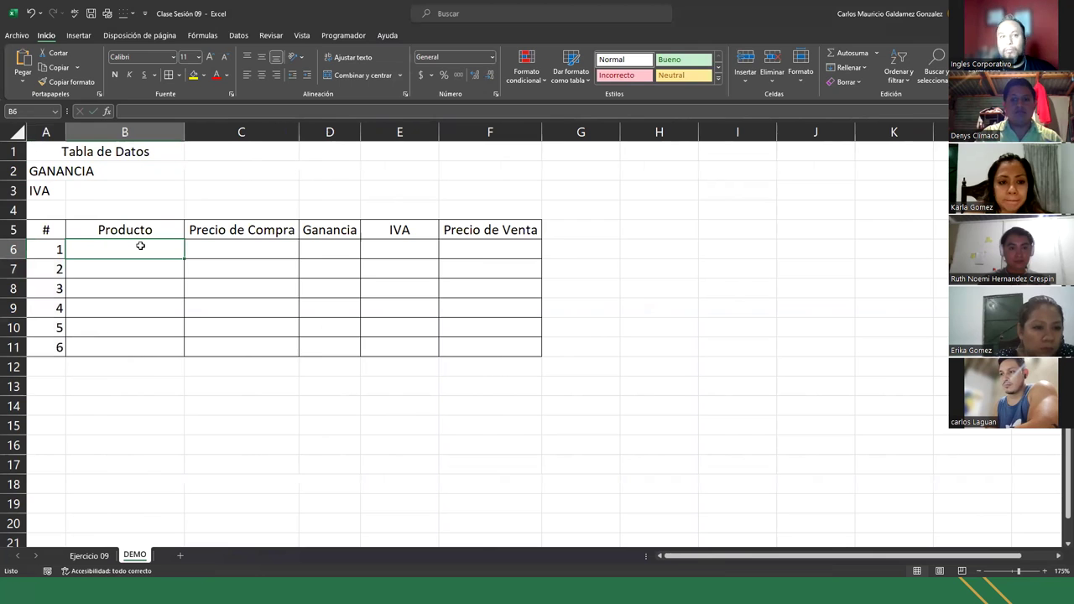
Step: Enter the products Juego de Sofa, Cama and Juego de Comedor in cells B6:B8
{"action": "type", "text": "Juego"}
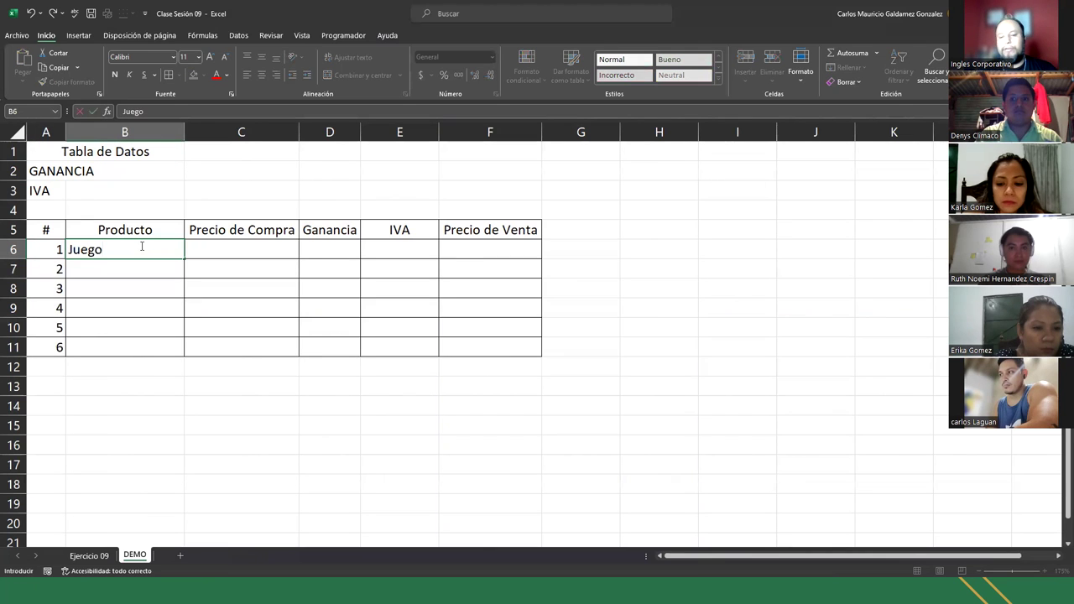
{"action": "type", "text": " de Sofa"}
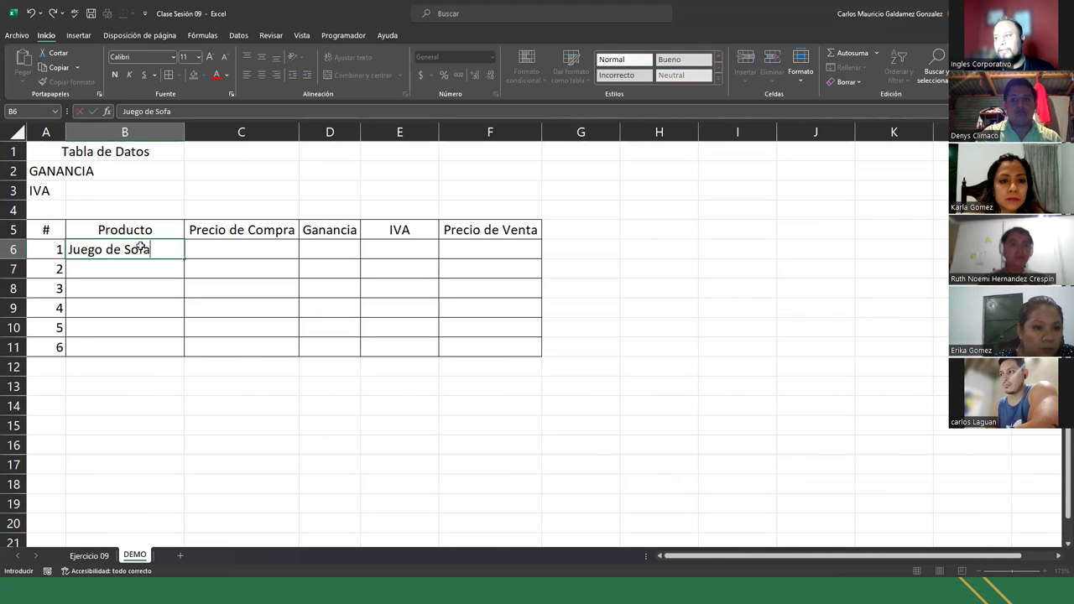
{"action": "key", "text": "Return"}
{"action": "type", "text": "Cama"}
{"action": "key", "text": "Return"}
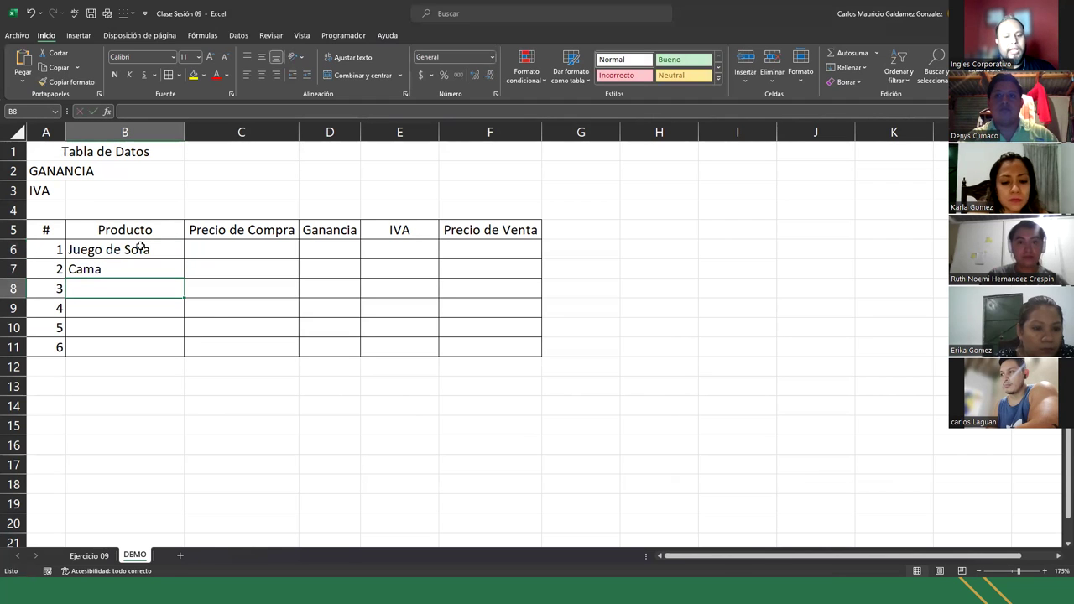
{"action": "type", "text": "Juego de Comedor"}
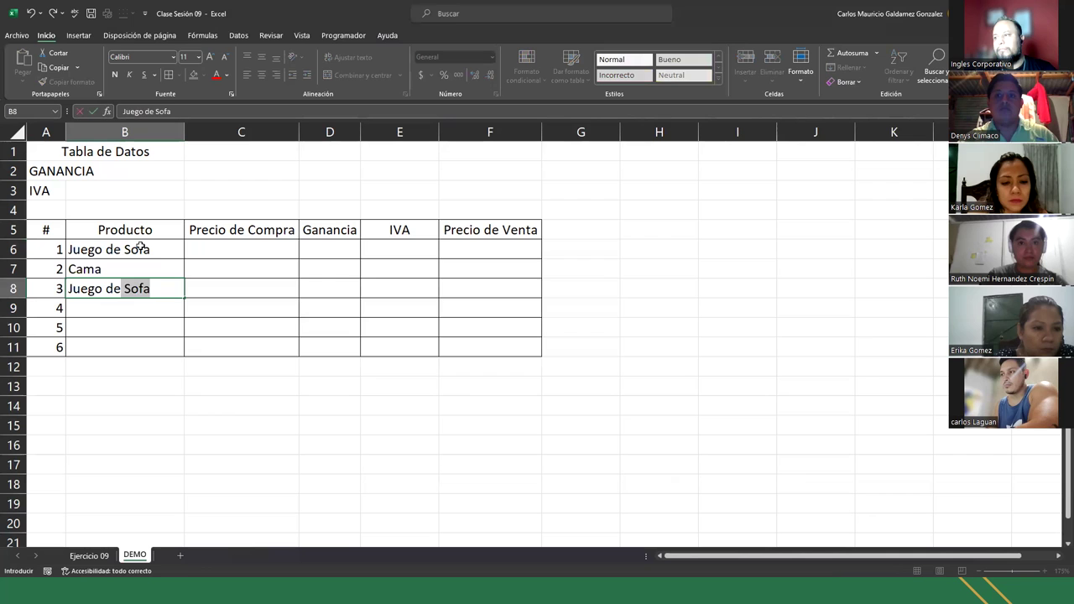
{"action": "key", "text": "Return"}
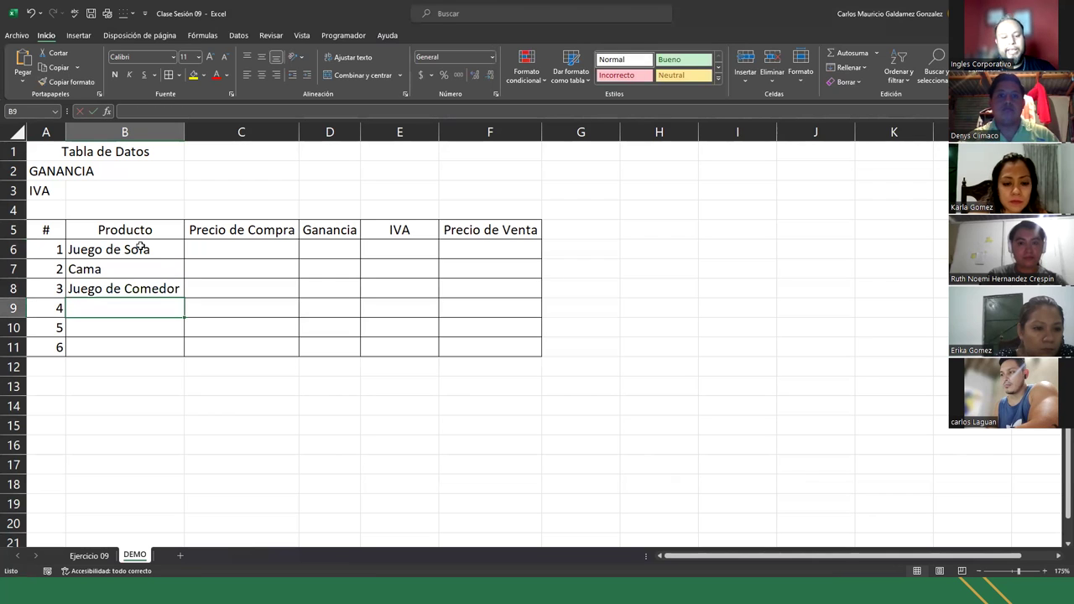
Step: Enter Cocina a Gas, Freidora and Ventiladores in cells B9:B11, and widen column A to fit the GANANCIA label
{"action": "type", "text": "Cocina"}
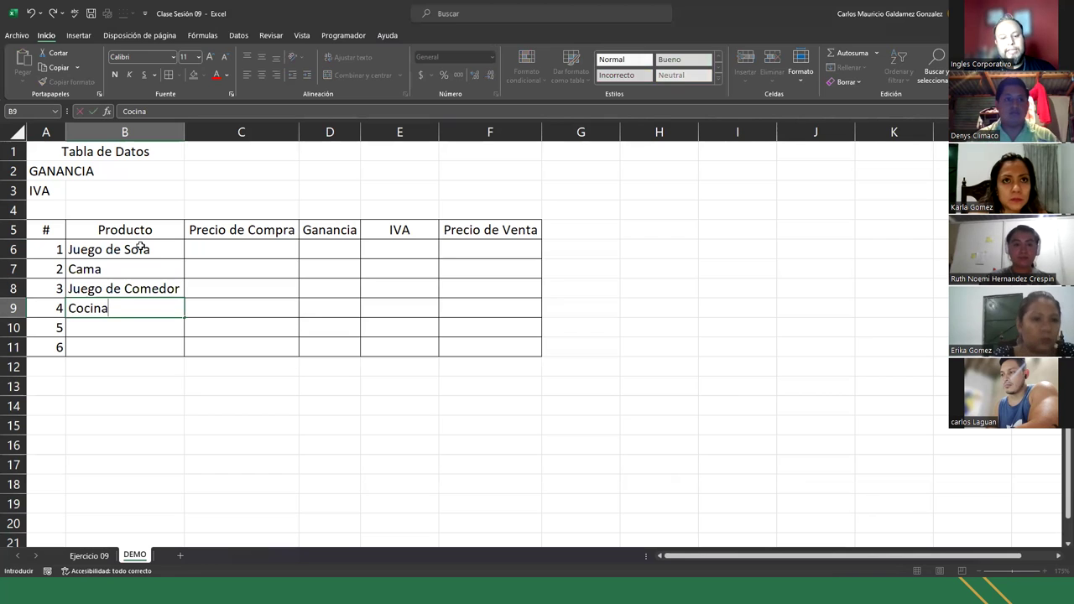
{"action": "type", "text": " a"}
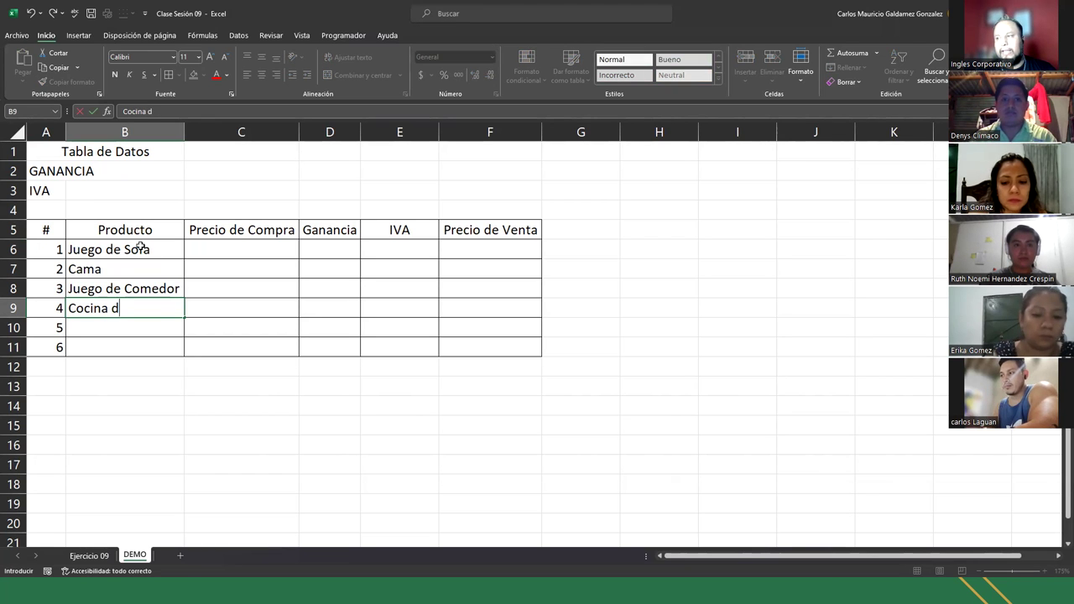
{"action": "type", "text": " Gas"}
{"action": "key", "text": "Return"}
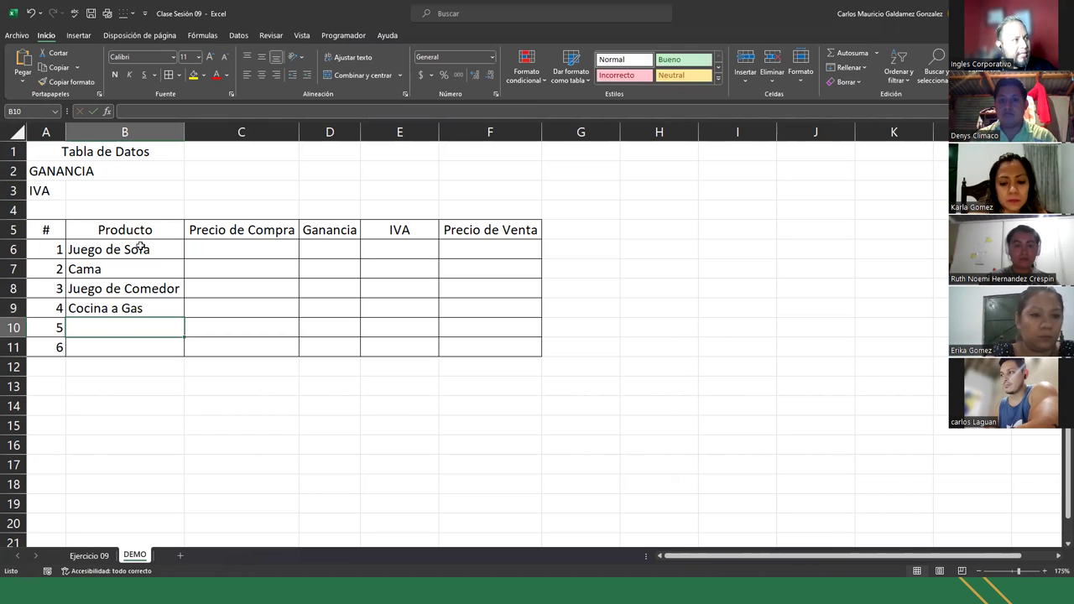
{"action": "type", "text": "Freidora"}
{"action": "key", "text": "Return"}
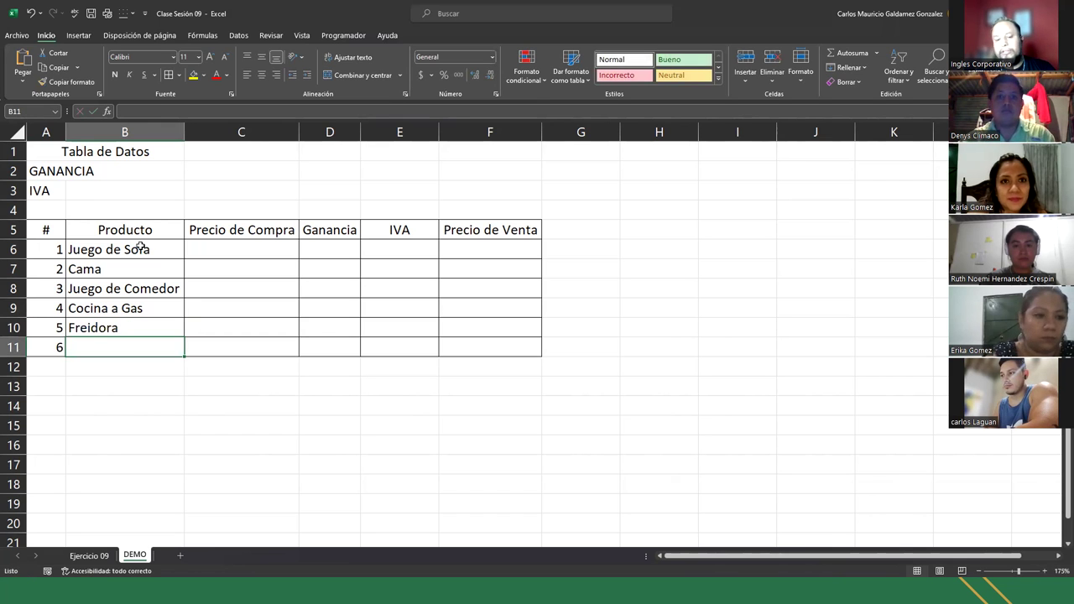
{"action": "type", "text": "Ventiladores"}
{"action": "key", "text": "Return"}
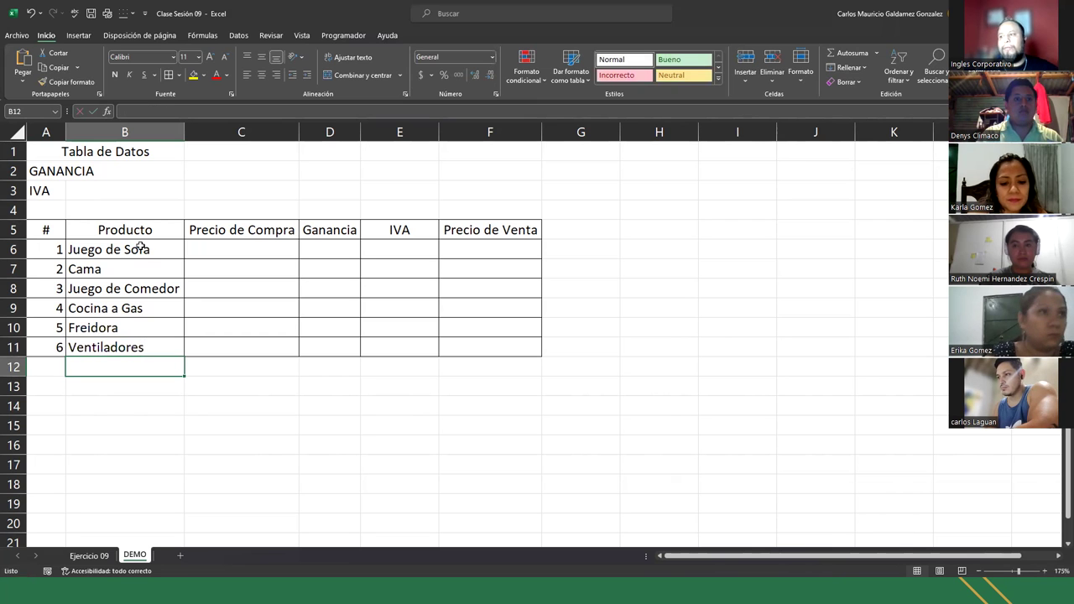
{"action": "left_click_drag", "start_coordinate": [66, 134], "coordinate": [96, 149]}
Step: Enter the purchase prices 95, 115 and 87.5 in cells C6:C8
{"action": "left_click", "coordinate": [240, 249]}
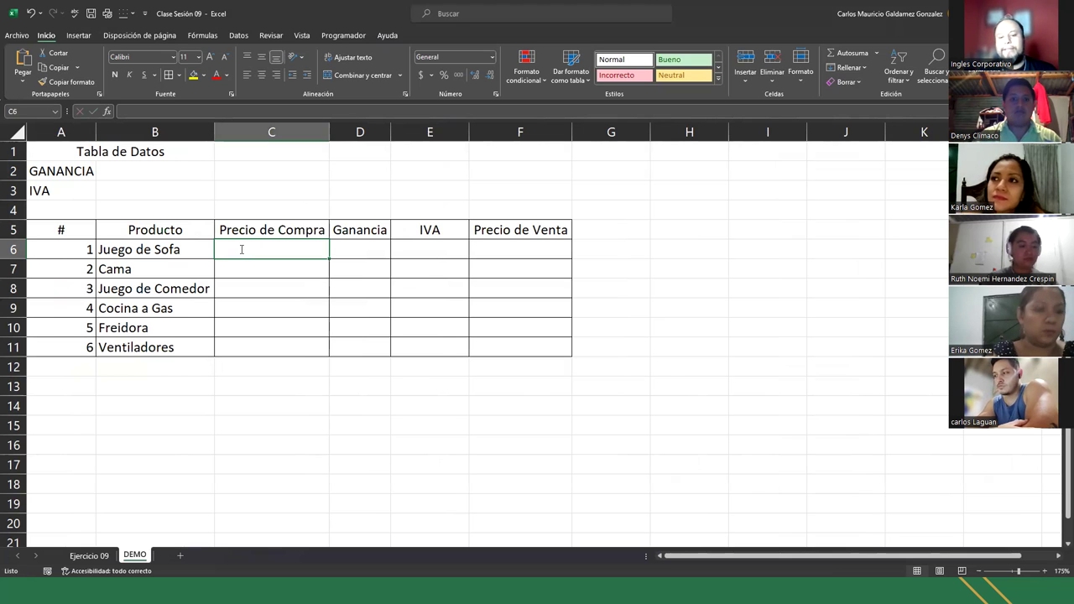
{"action": "type", "text": "95"}
{"action": "key", "text": "Return"}
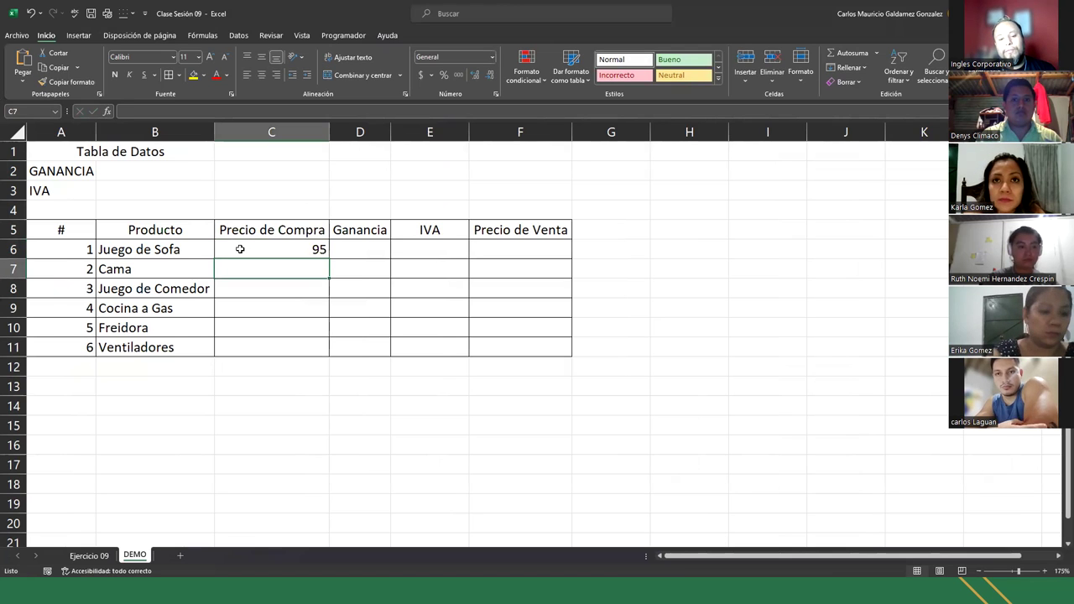
{"action": "type", "text": "1"}
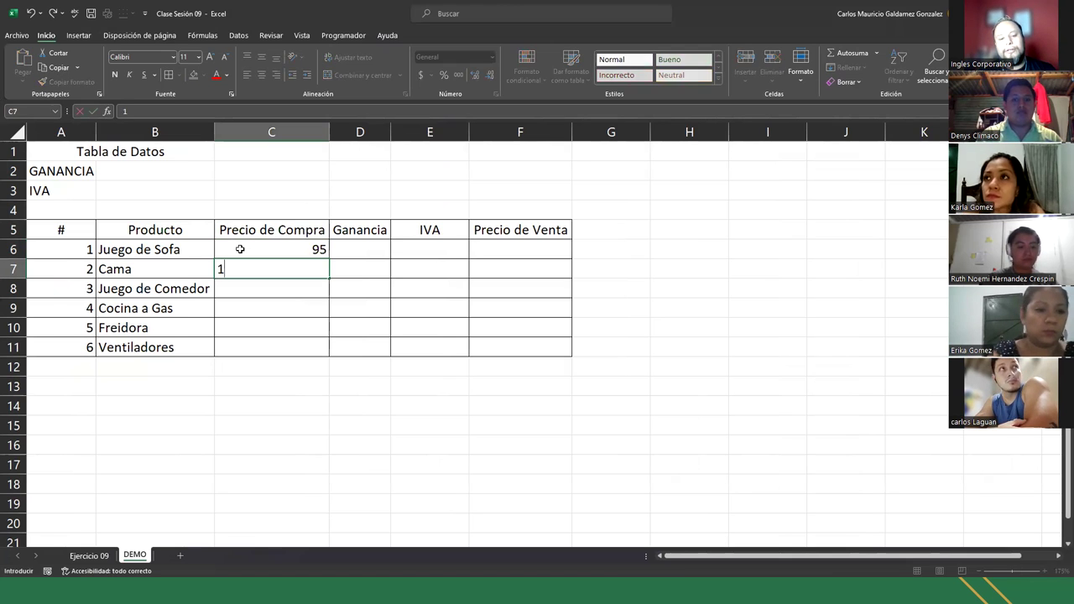
{"action": "type", "text": "15"}
{"action": "key", "text": "Return"}
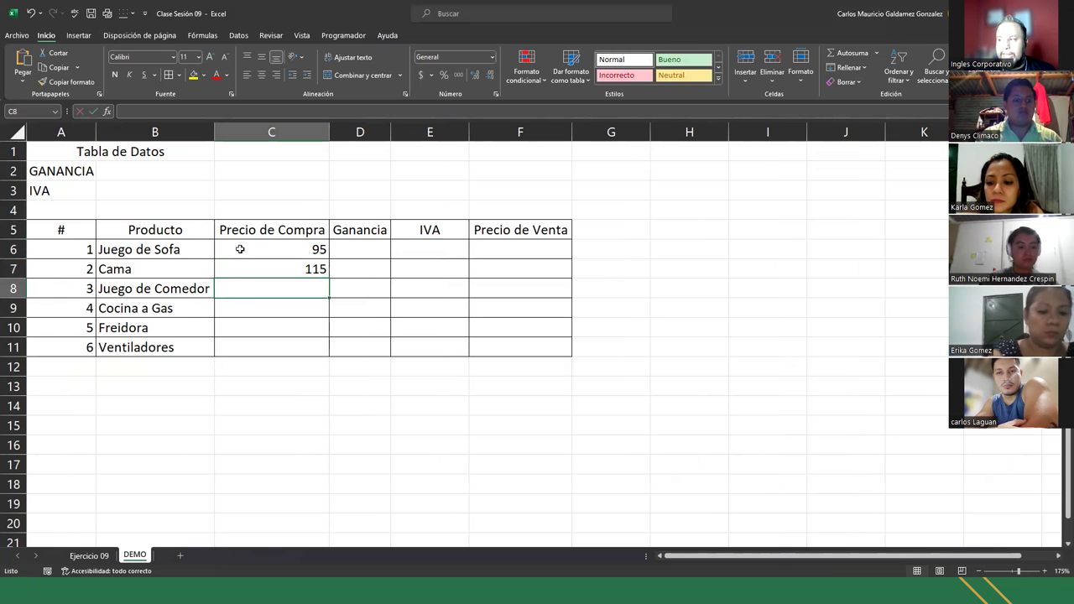
{"action": "type", "text": "87.5"}
{"action": "key", "text": "Return"}
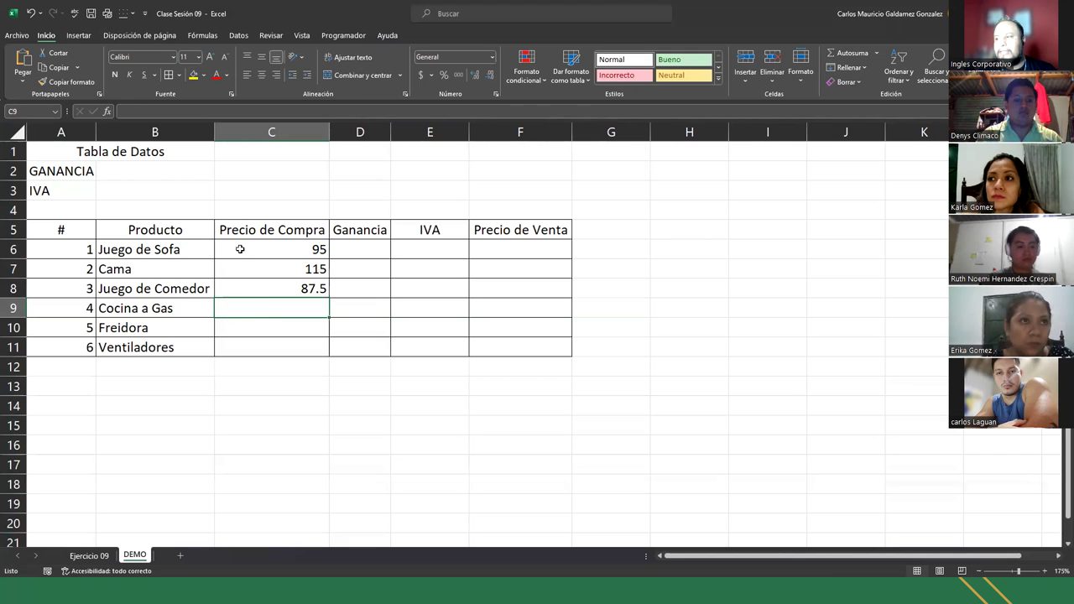
Step: Enter the purchase prices 105, 155 and 6 in cells C9:C11
{"action": "type", "text": "105"}
{"action": "key", "text": "Return"}
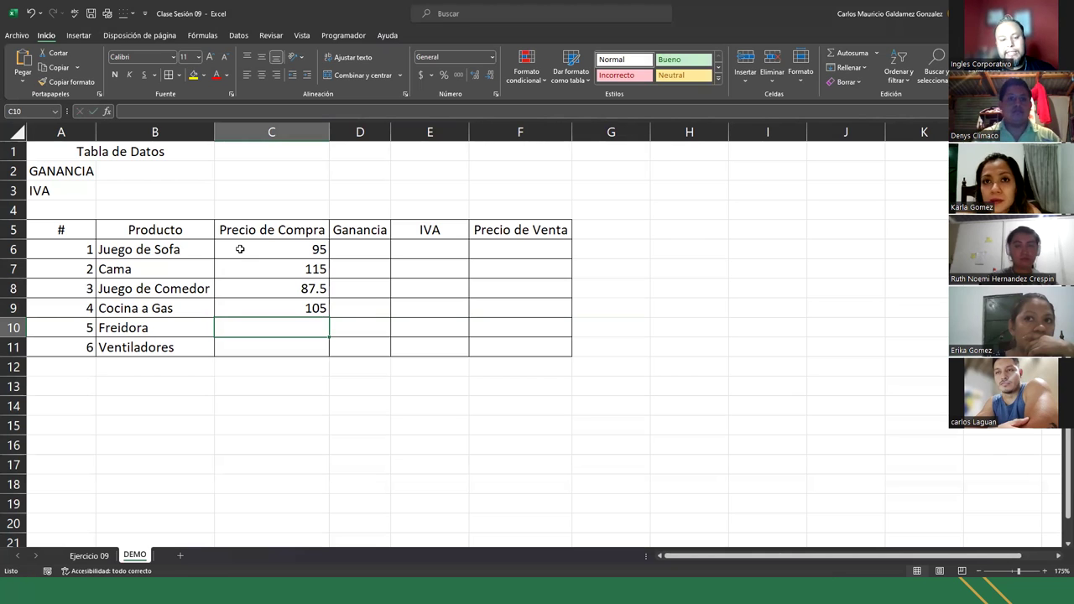
{"action": "type", "text": "155"}
{"action": "key", "text": "Return"}
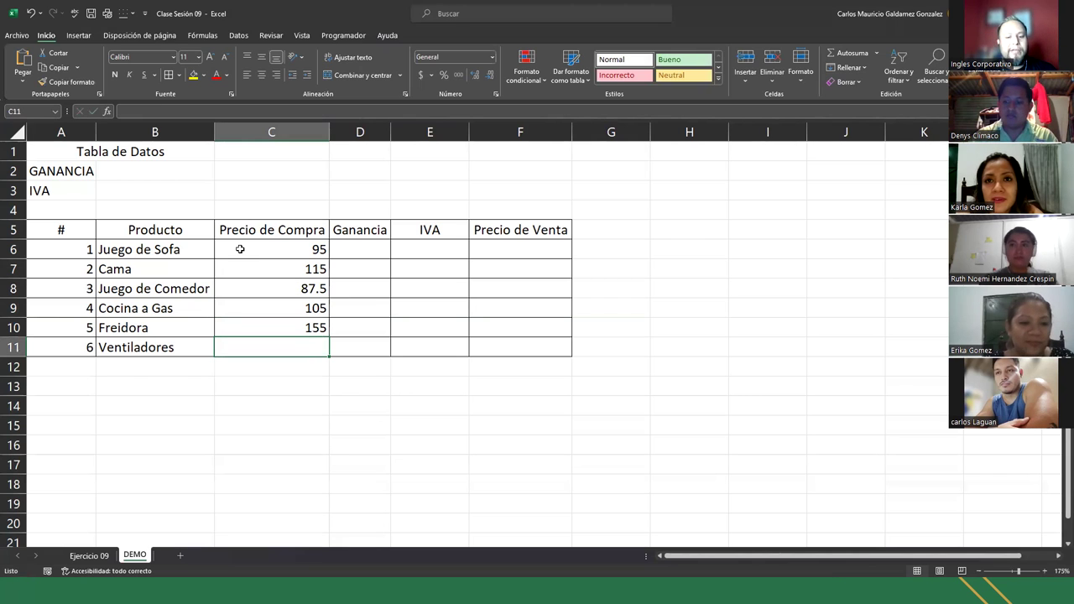
{"action": "type", "text": "6"}
{"action": "key", "text": "Tab"}
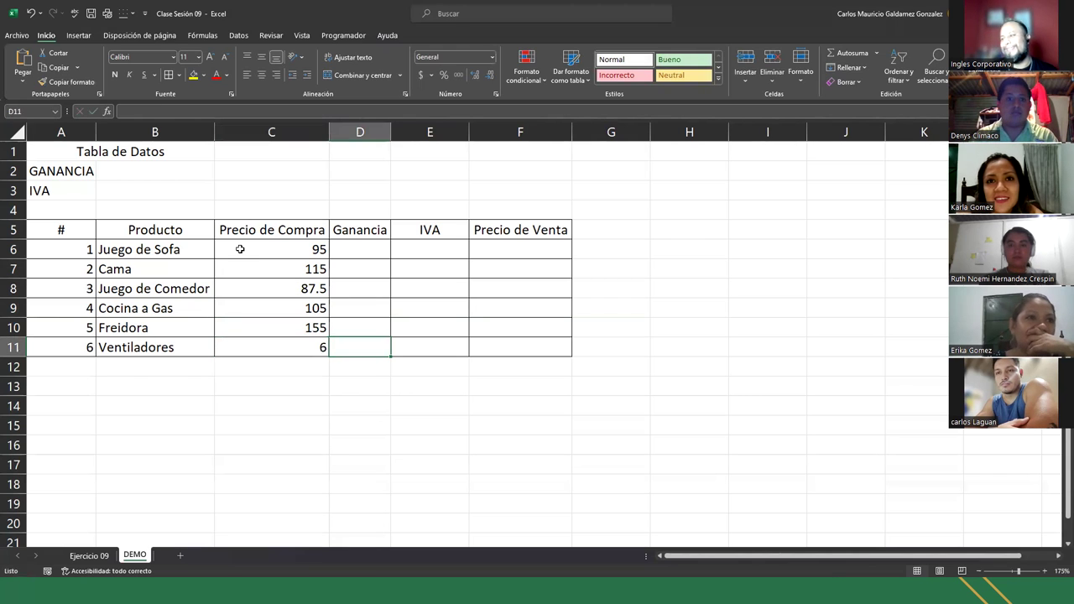
Step: Apply the Contabilidad number format to the range C6:F11
{"action": "left_click_drag", "start_coordinate": [238, 249], "coordinate": [516, 343]}
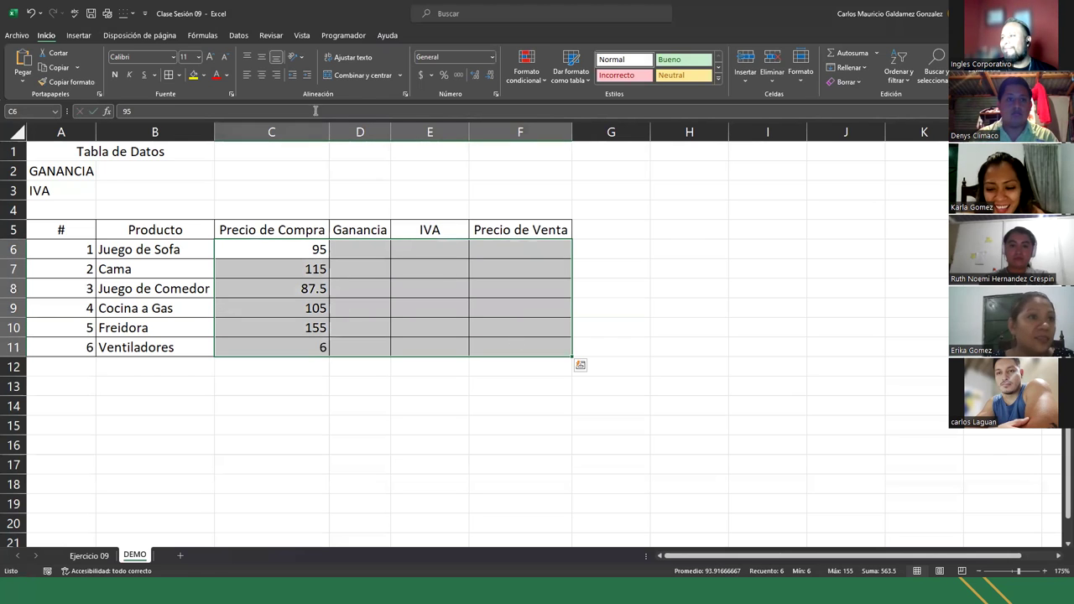
{"action": "left_click", "coordinate": [492, 58]}
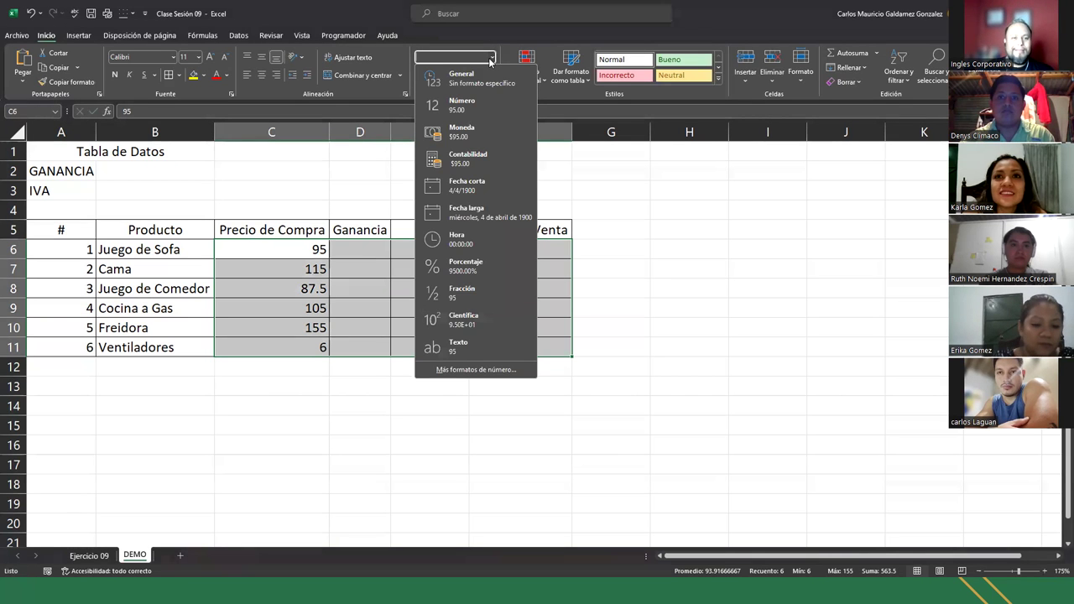
{"action": "left_click", "coordinate": [480, 156]}
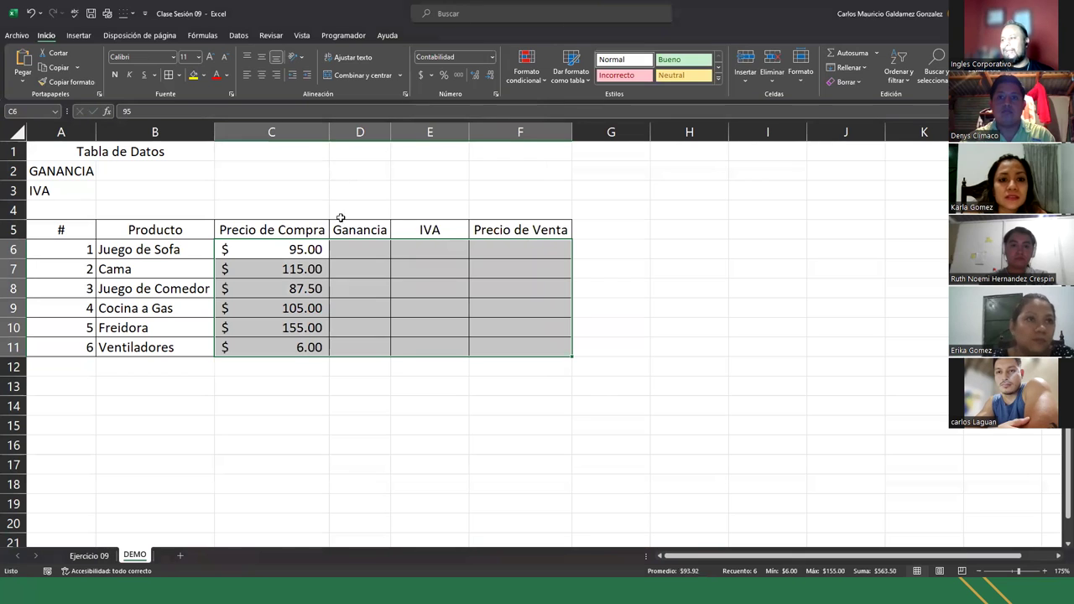
{"action": "left_click", "coordinate": [349, 243]}
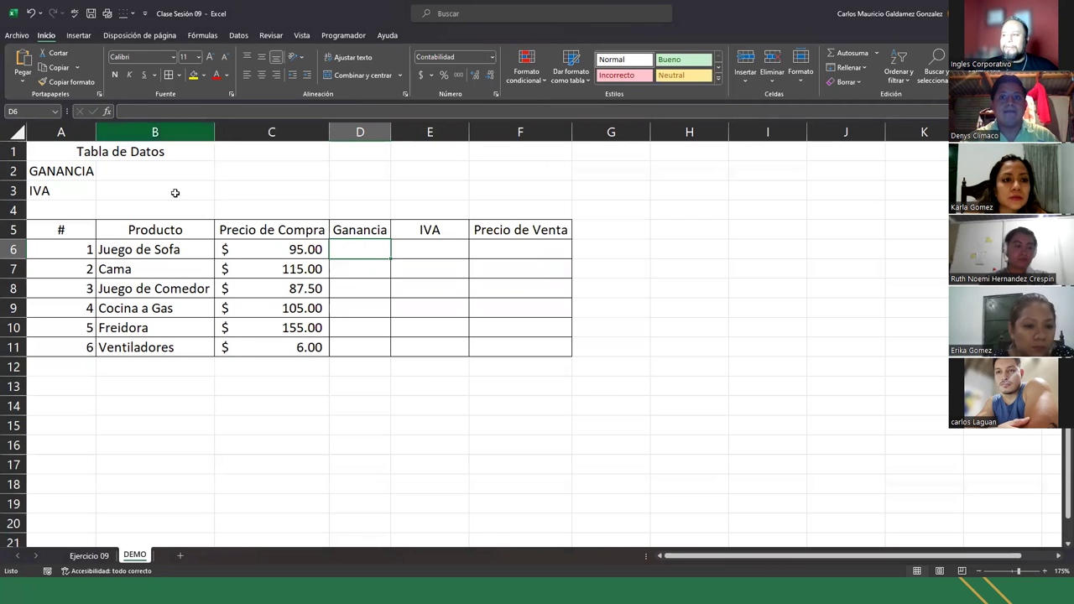
{"action": "left_click", "coordinate": [158, 172]}
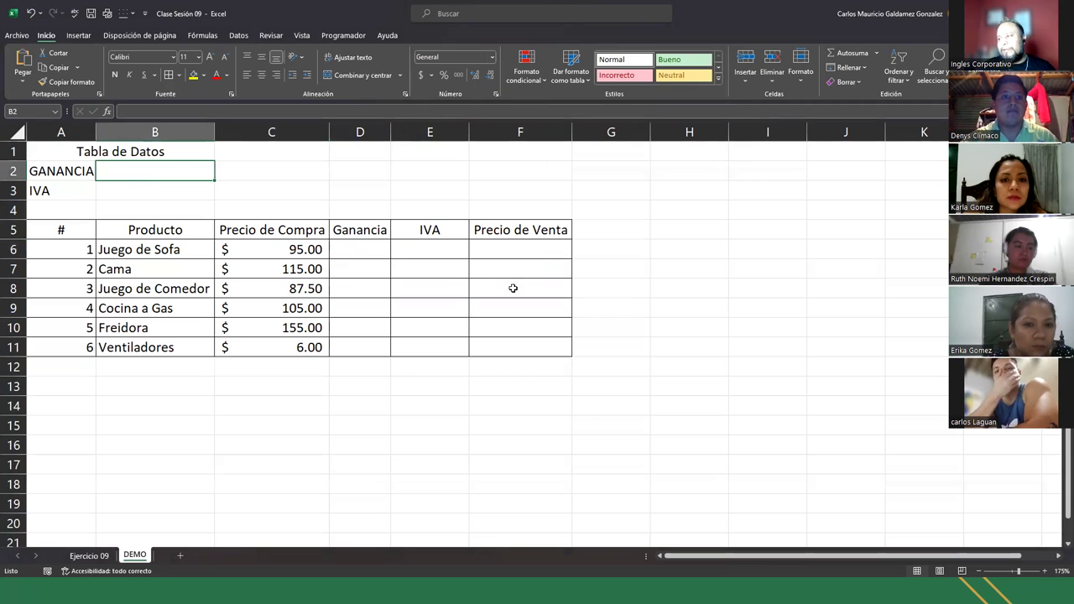
Step: Enter the sale price formula =C6+D6+E6 in cell F6 and fill it down through F11
{"action": "left_click", "coordinate": [502, 247]}
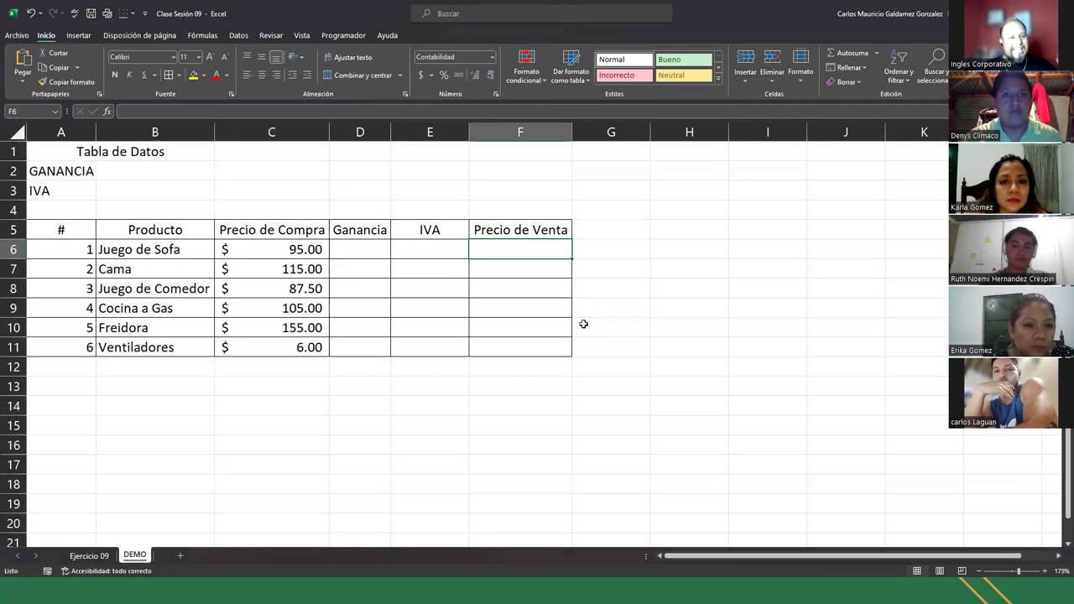
{"action": "type", "text": "="}
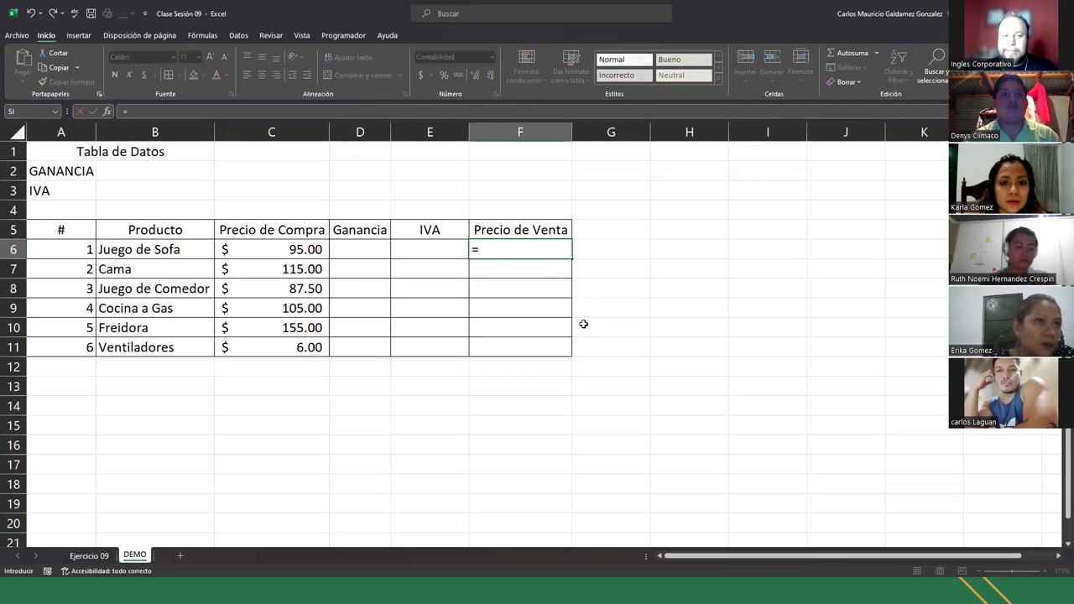
{"action": "key", "text": "Left"}
{"action": "key", "text": "Left"}
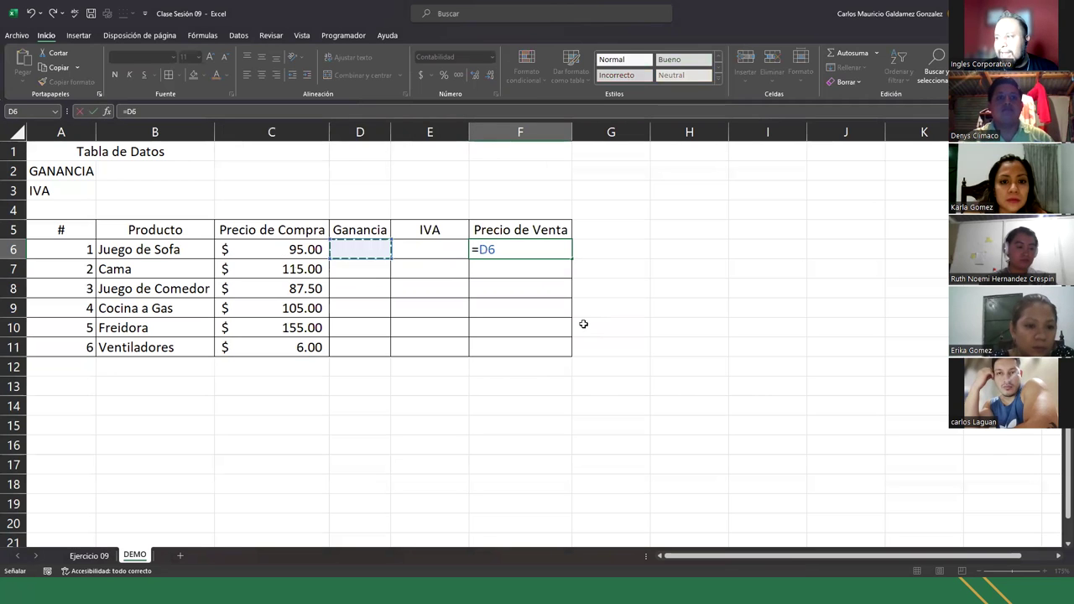
{"action": "key", "text": "Left"}
{"action": "type", "text": "+"}
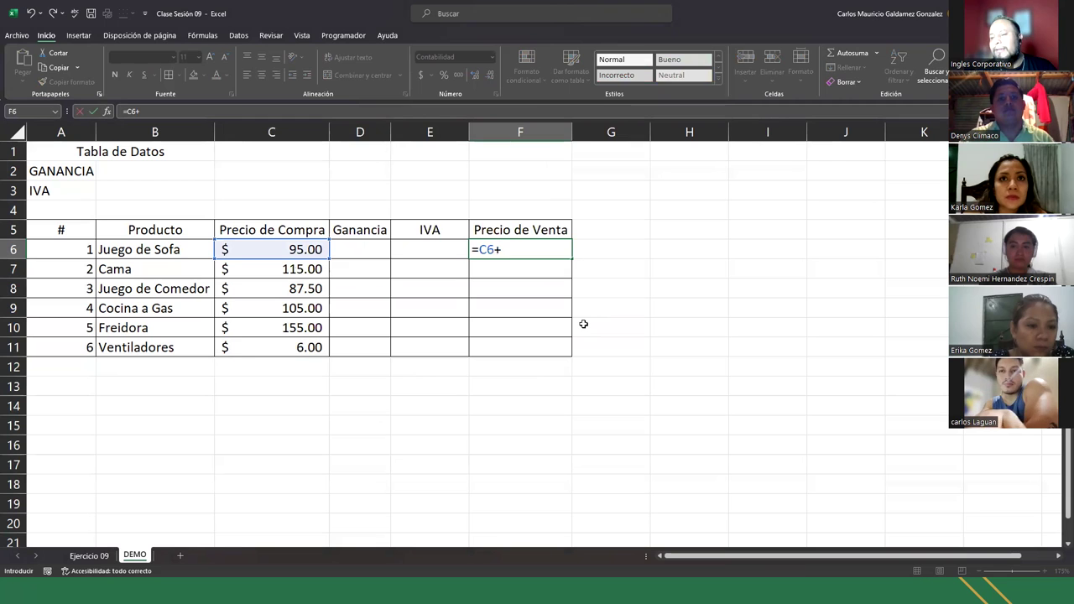
{"action": "key", "text": "Left"}
{"action": "key", "text": "Left"}
{"action": "type", "text": "+"}
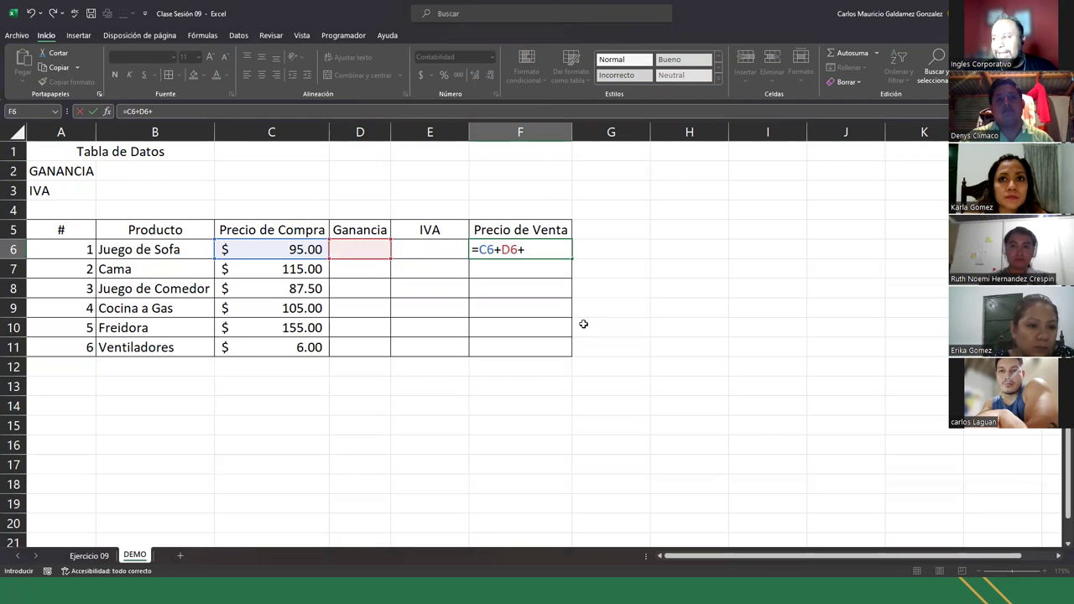
{"action": "key", "text": "Left"}
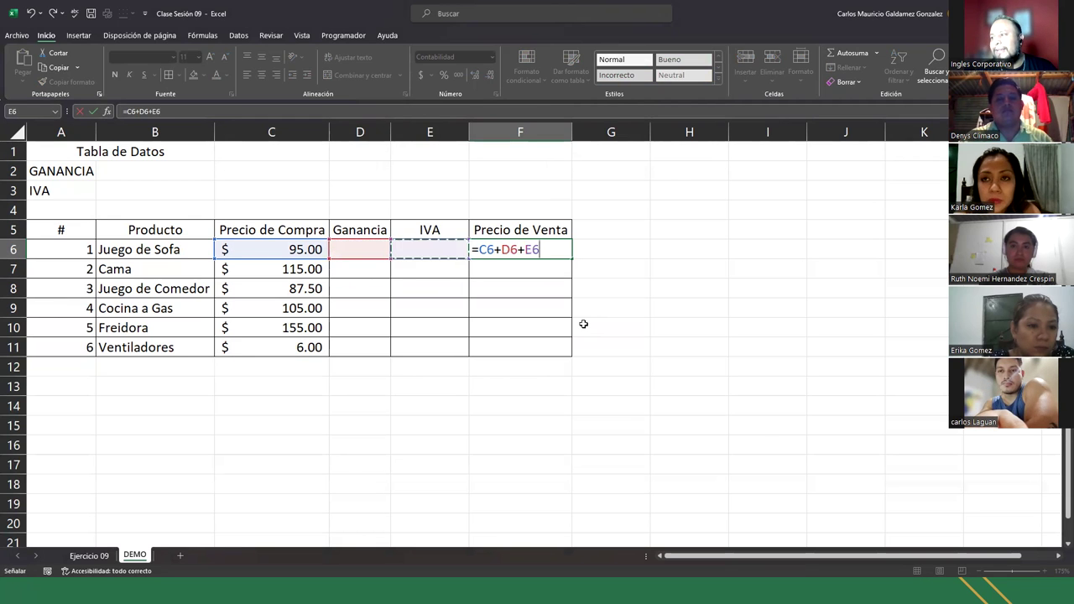
{"action": "key", "text": "ctrl+Return"}
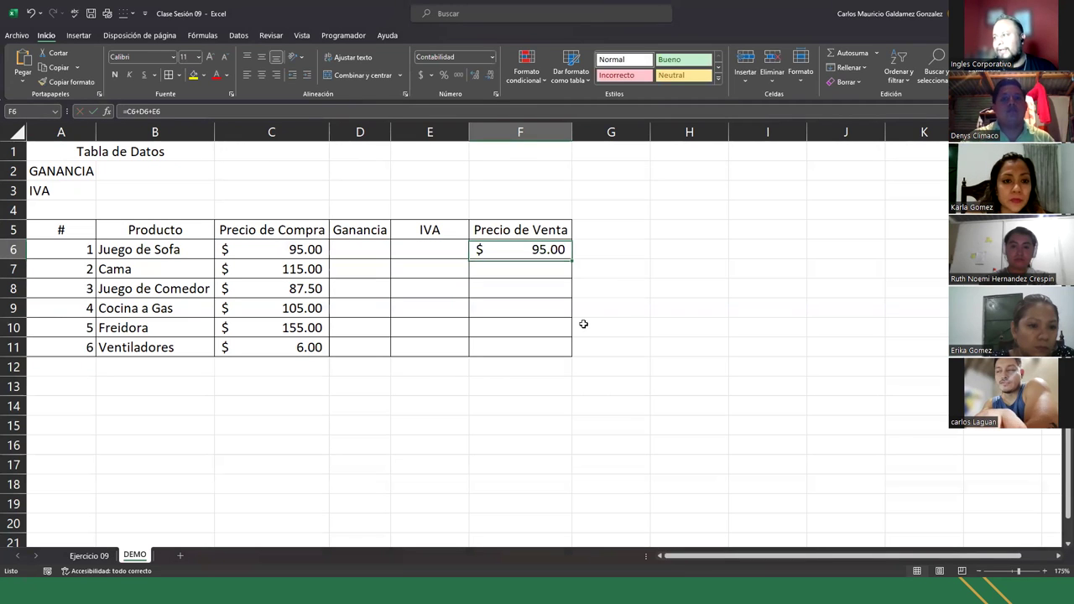
{"action": "double_click", "coordinate": [572, 260]}
Step: Enter 20% for GANANCIA in cell B2 and 13% for IVA in cell B3
{"action": "left_click_drag", "start_coordinate": [360, 250], "coordinate": [369, 343]}
{"action": "left_click", "coordinate": [360, 249]}
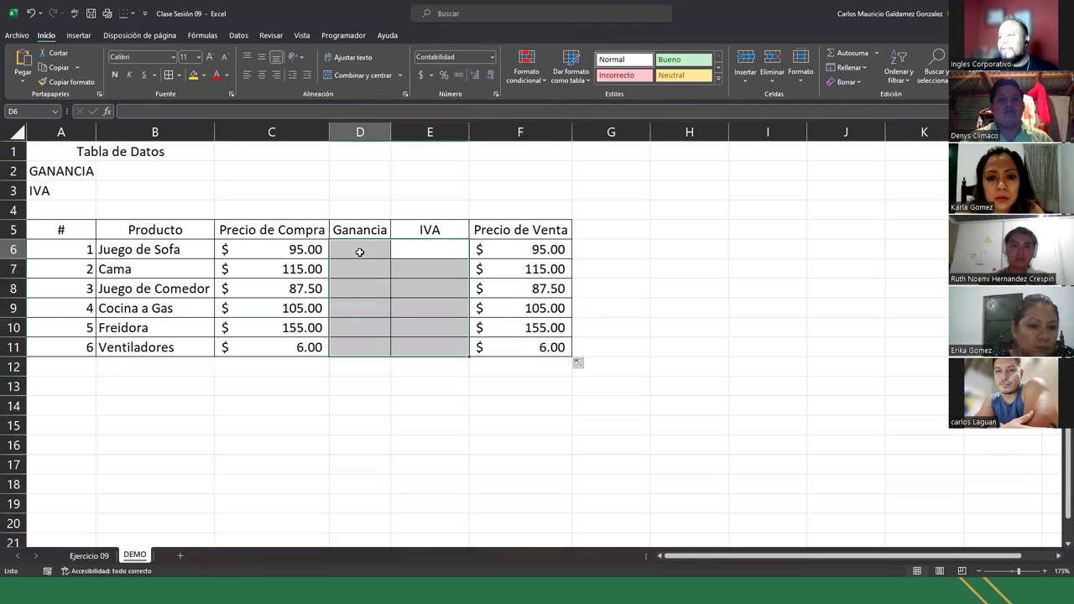
{"action": "left_click", "coordinate": [114, 169]}
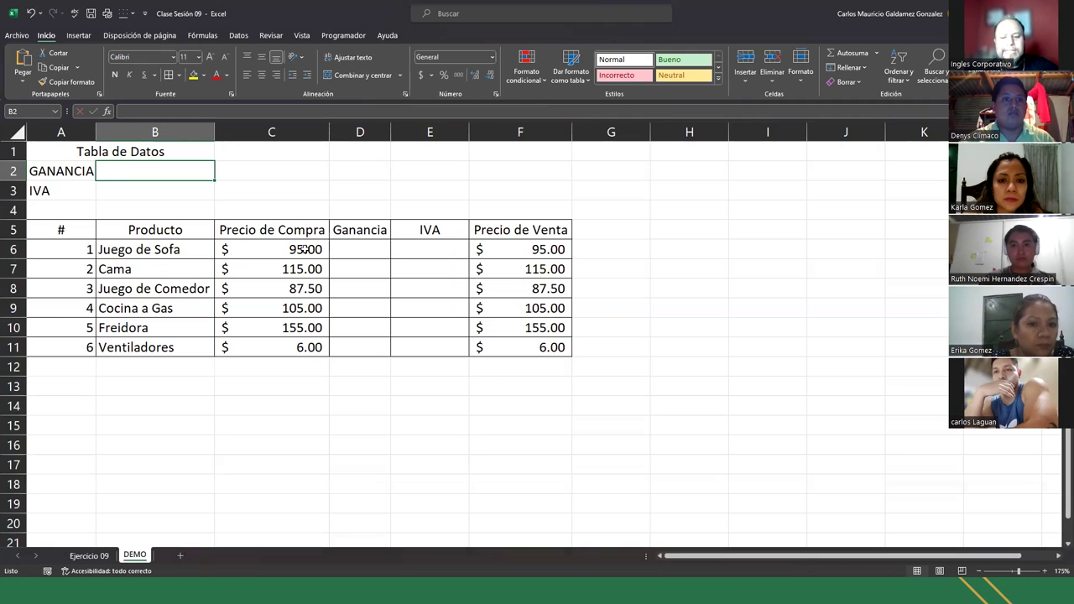
{"action": "type", "text": "20%"}
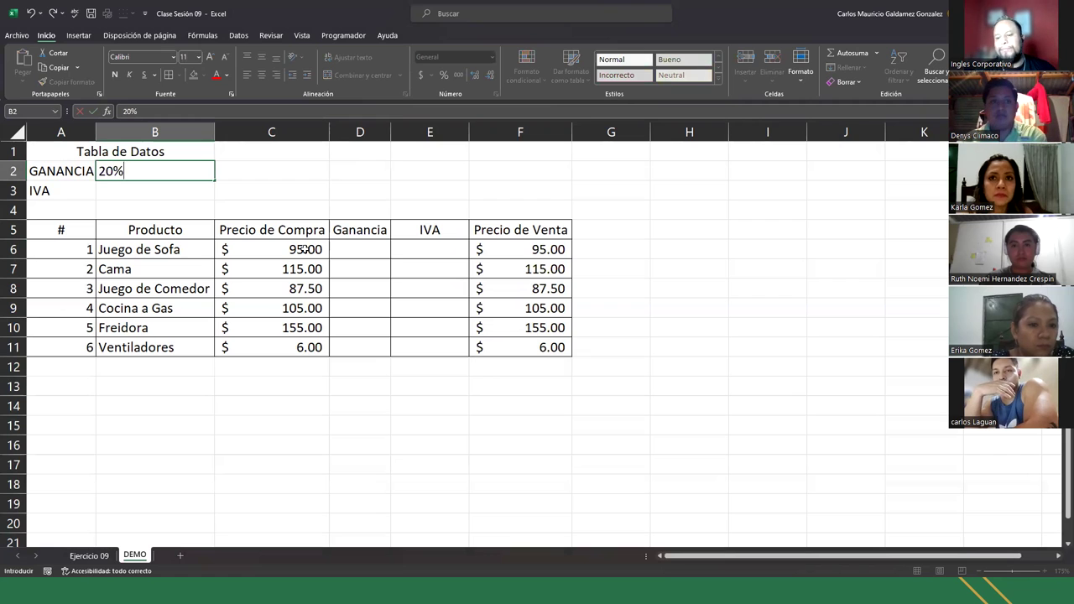
{"action": "key", "text": "Return"}
{"action": "type", "text": "1"}
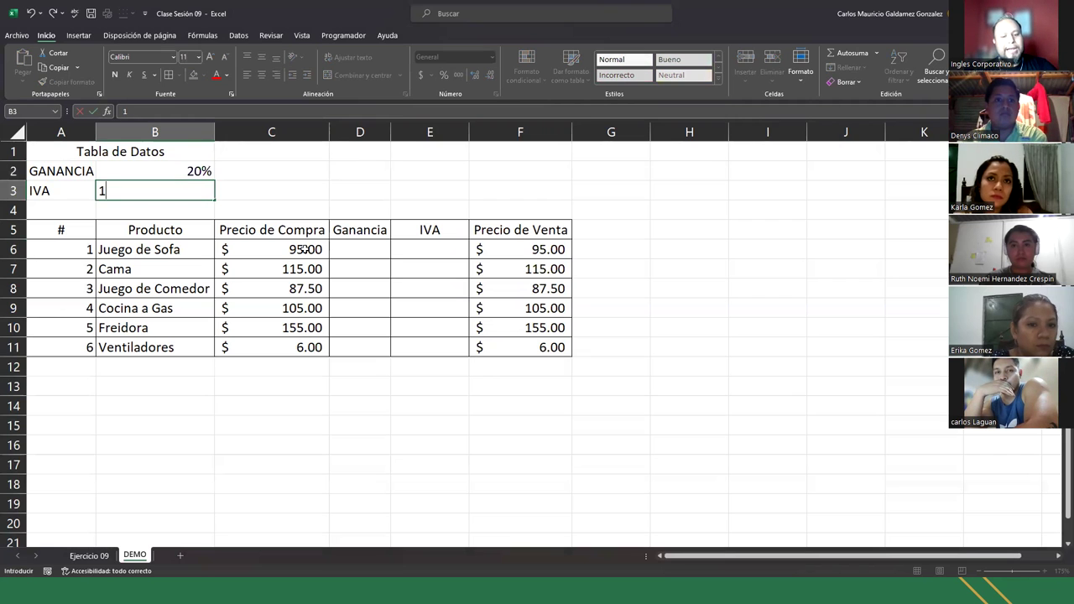
{"action": "type", "text": "3%"}
{"action": "key", "text": "Return"}
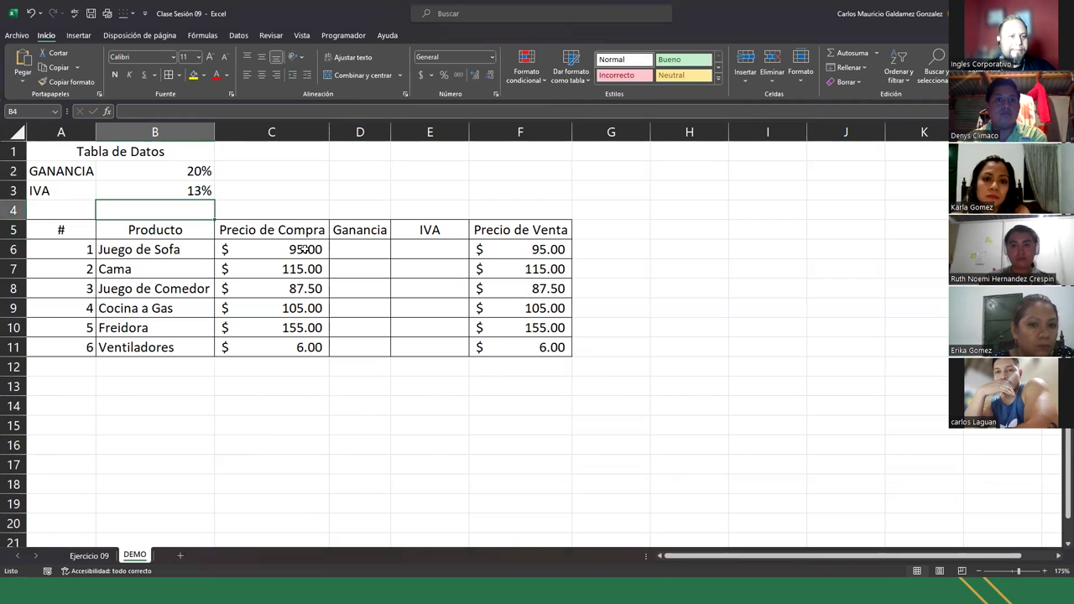
{"action": "key", "text": "Up"}
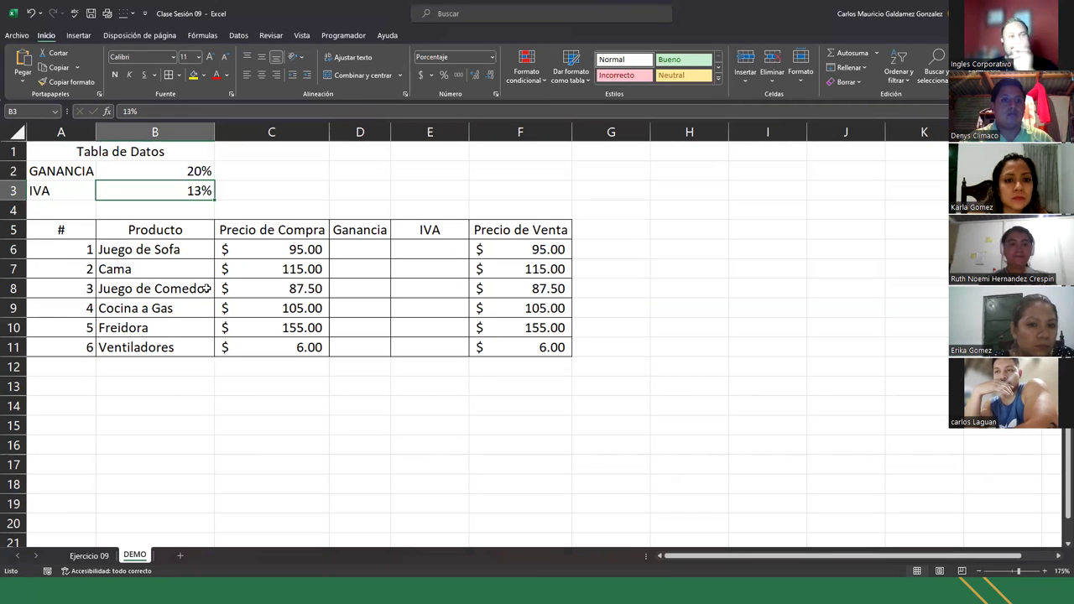
Step: Try to give the GANANCIA percentage cell B2 the name GANANCIA
{"action": "left_click", "coordinate": [147, 171]}
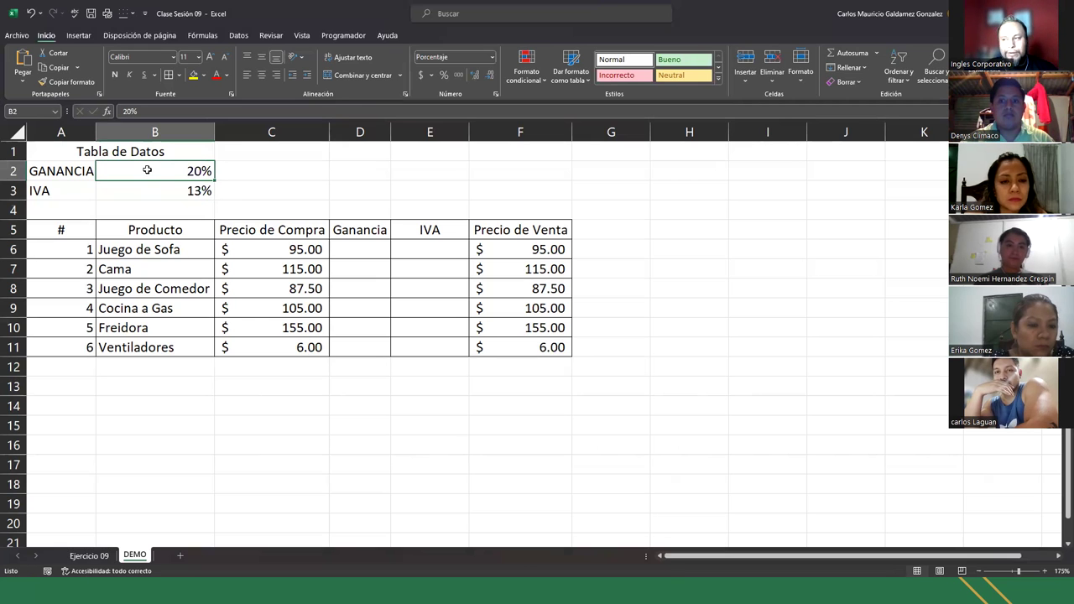
{"action": "left_click", "coordinate": [32, 111]}
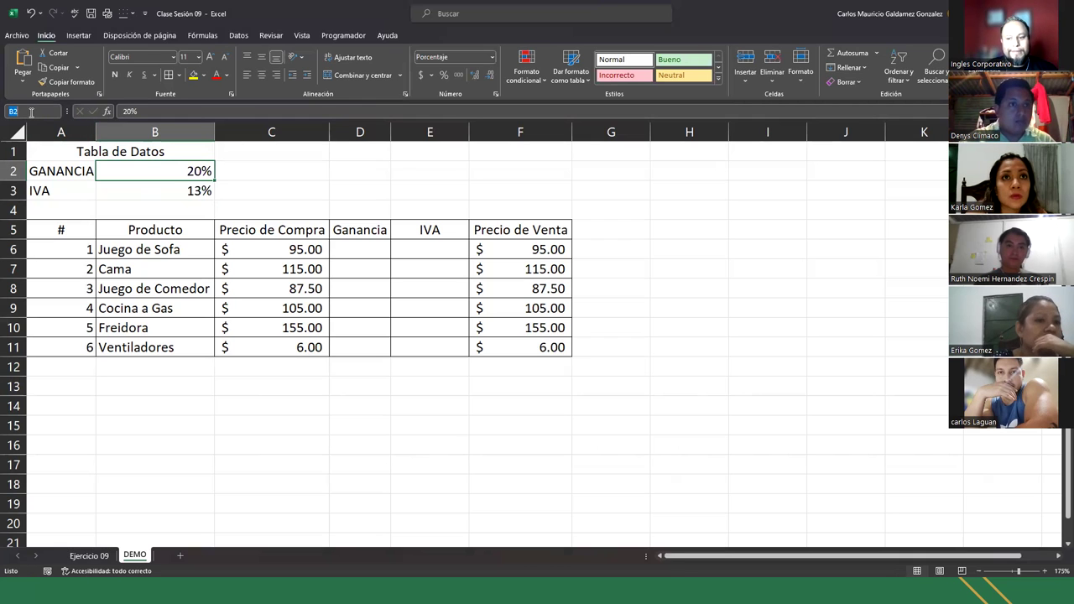
{"action": "key", "text": "BackSpace"}
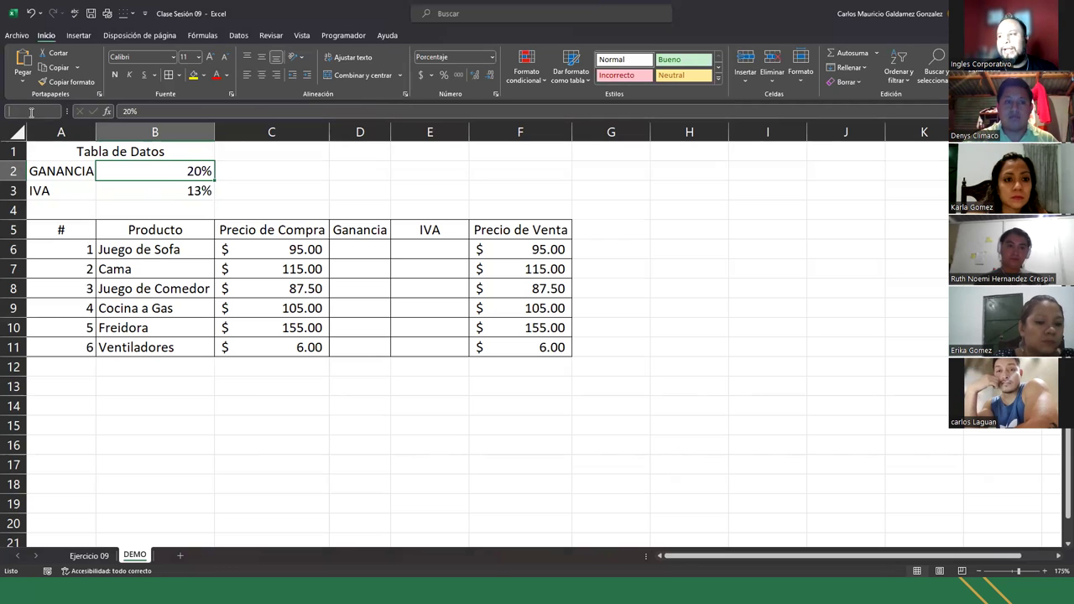
{"action": "type", "text": "GANANCIA"}
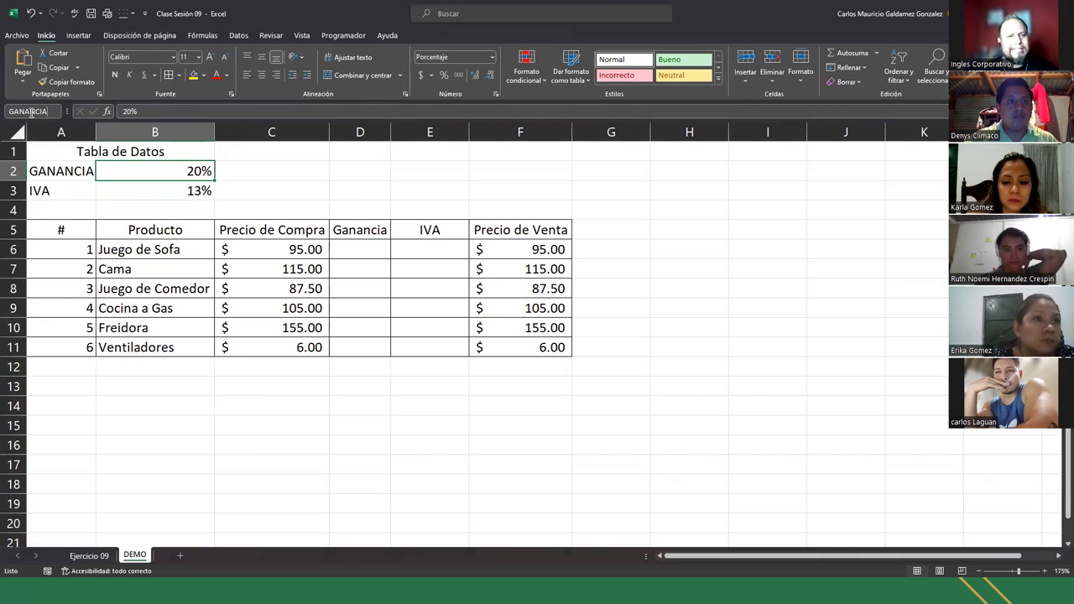
{"action": "key", "text": "Return"}
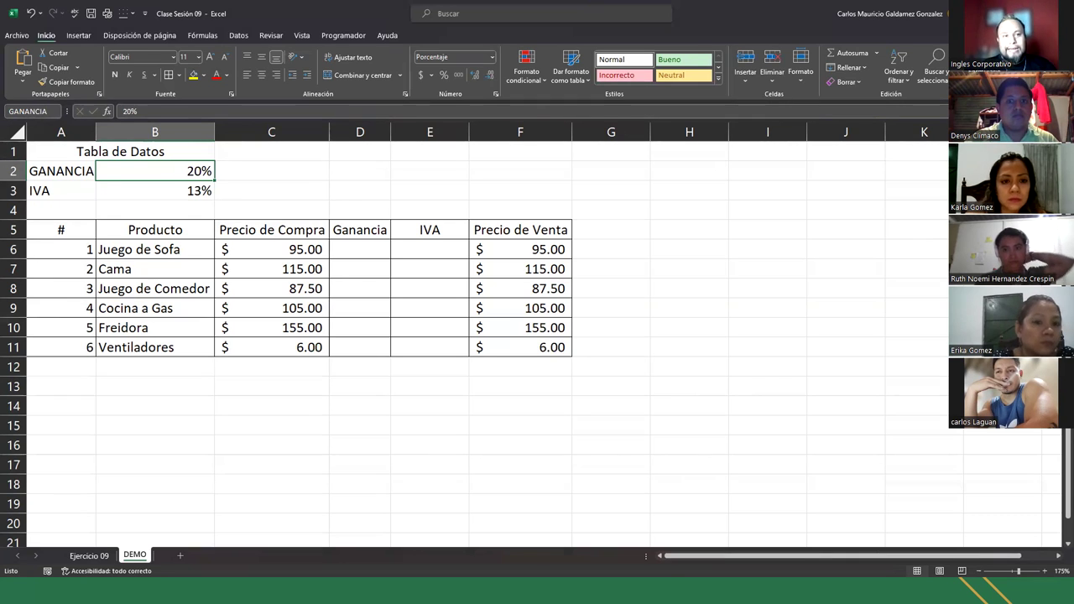
{"action": "key", "text": "alt+Tab"}
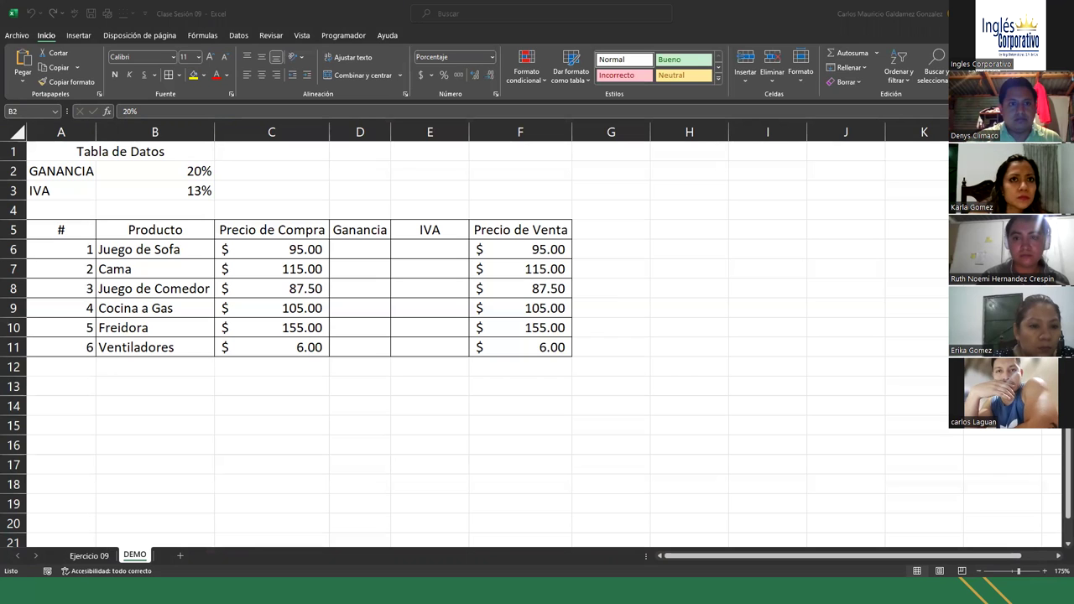
{"action": "left_click", "coordinate": [352, 15]}
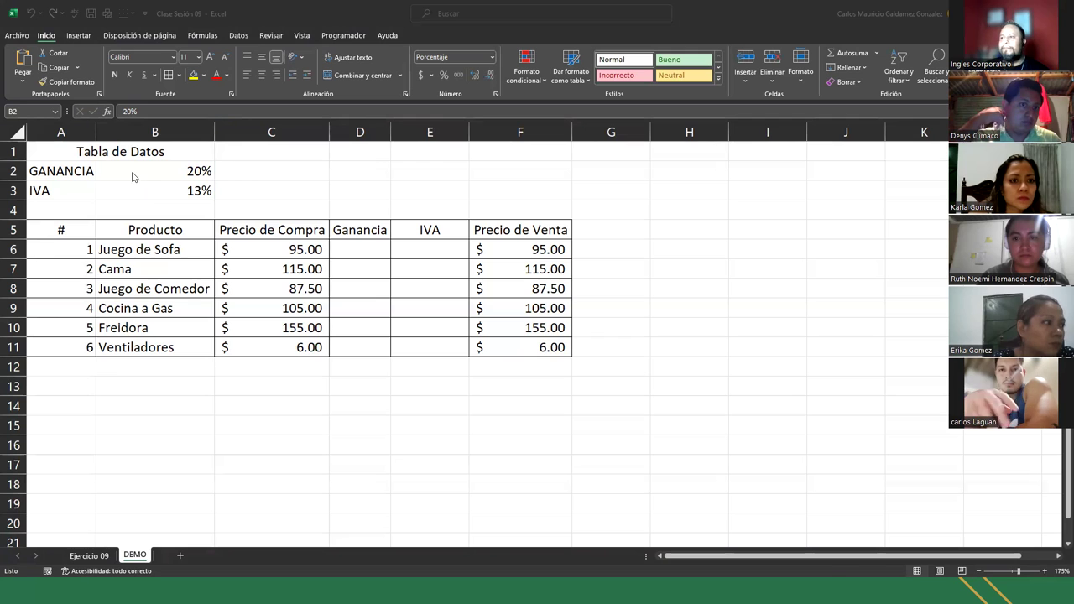
Step: Assign the defined name GANANCIA to cell B2
{"action": "left_click", "coordinate": [37, 114]}
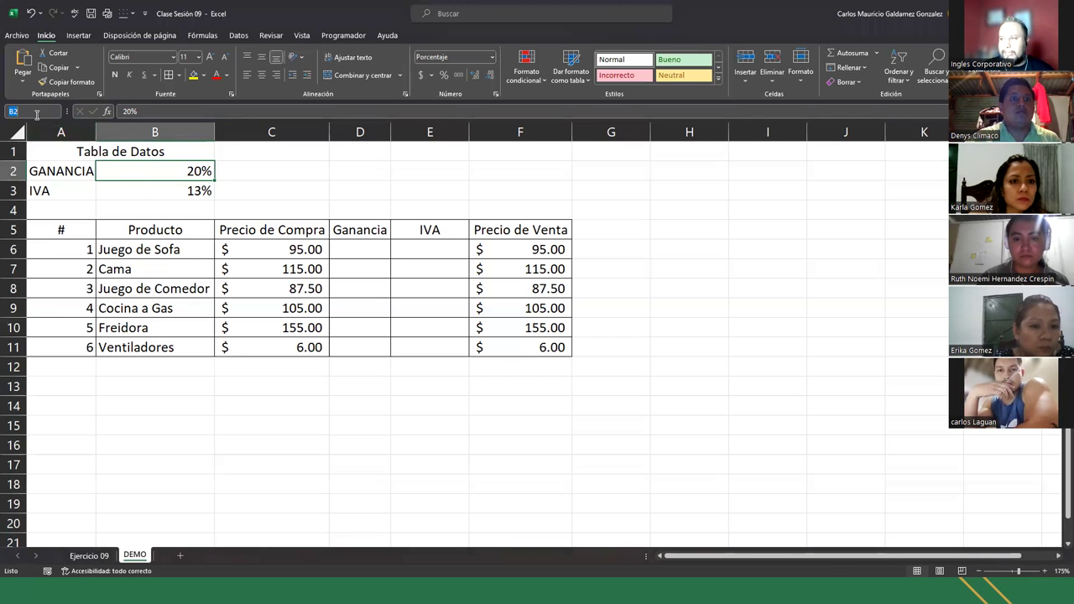
{"action": "type", "text": "GANANCI"}
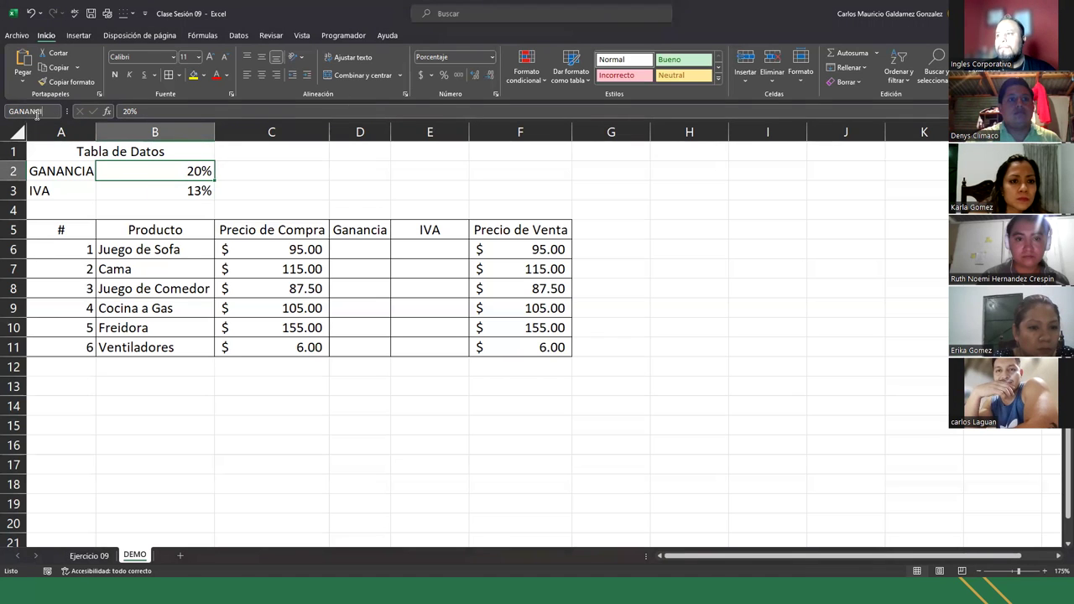
{"action": "type", "text": "A"}
{"action": "key", "text": "Return"}
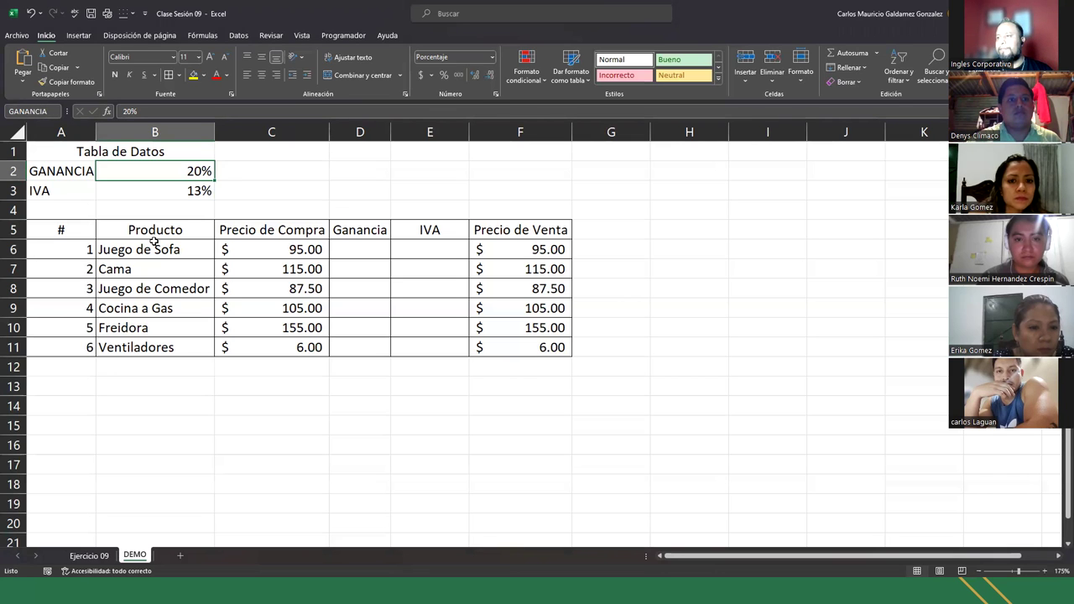
{"action": "key", "text": "Return"}
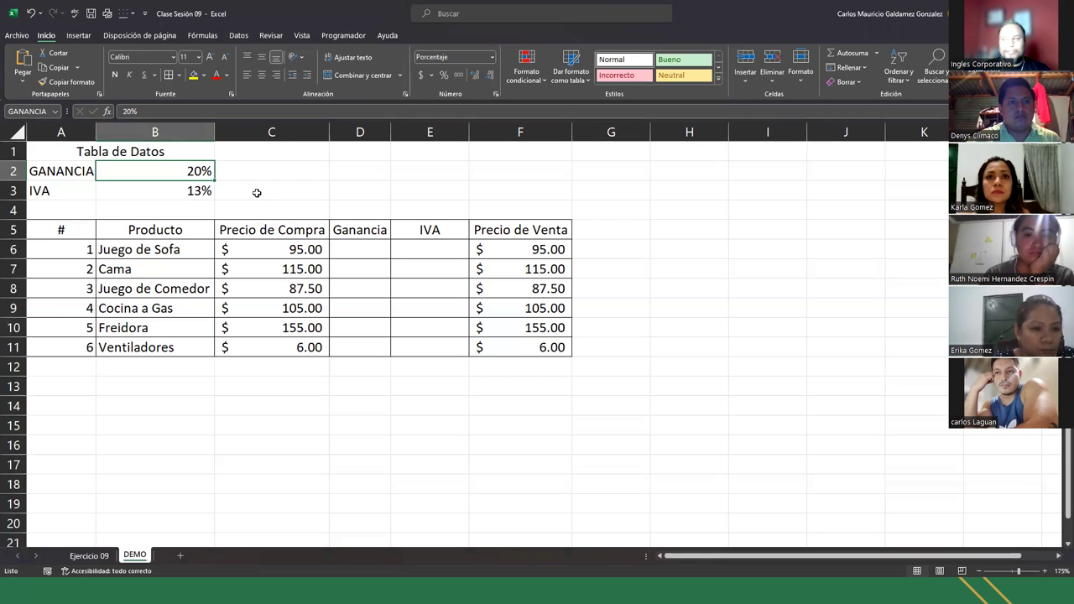
Step: Enter the test formula =B2*100 in the empty cell D2
{"action": "left_click", "coordinate": [374, 173]}
{"action": "type", "text": "="}
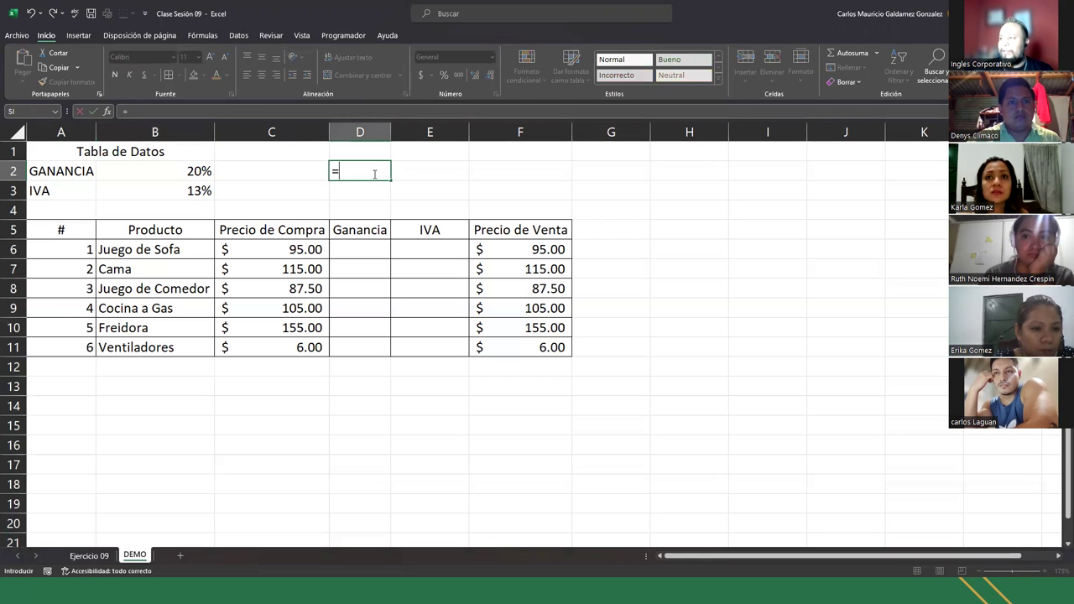
{"action": "type", "text": "B2*100"}
{"action": "key", "text": "Return"}
{"action": "left_click", "coordinate": [374, 173]}
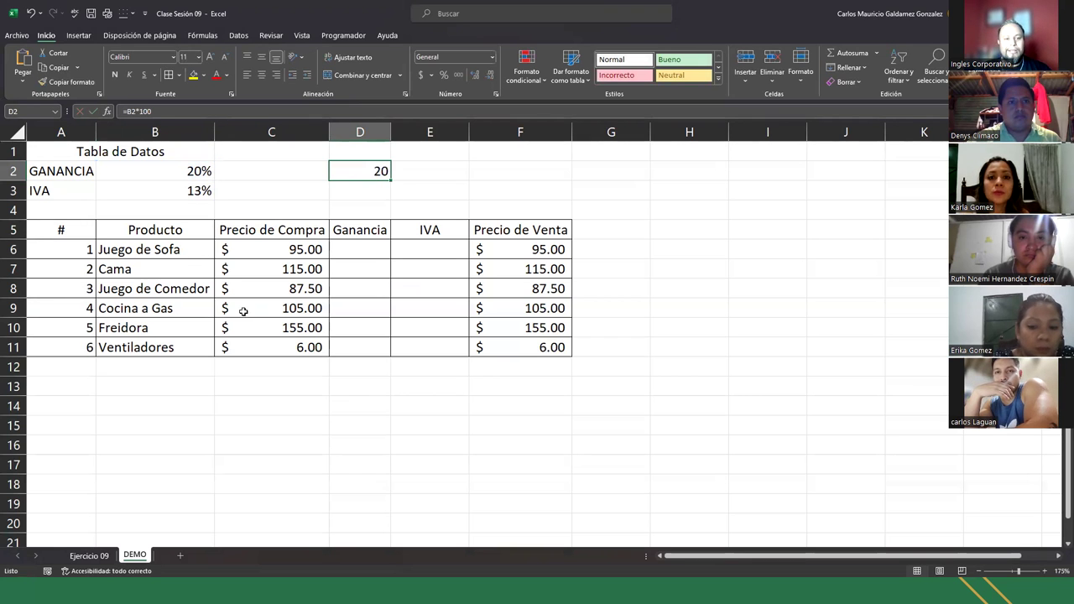
Step: Rewrite the test formula in cell D2 as =GANANCIA*100, using the defined name instead of the cell reference
{"action": "key", "text": "F2"}
{"action": "key", "text": "Left"}
{"action": "key", "text": "Left"}
{"action": "key", "text": "Left"}
{"action": "key", "text": "Left"}
{"action": "key", "text": "Left"}
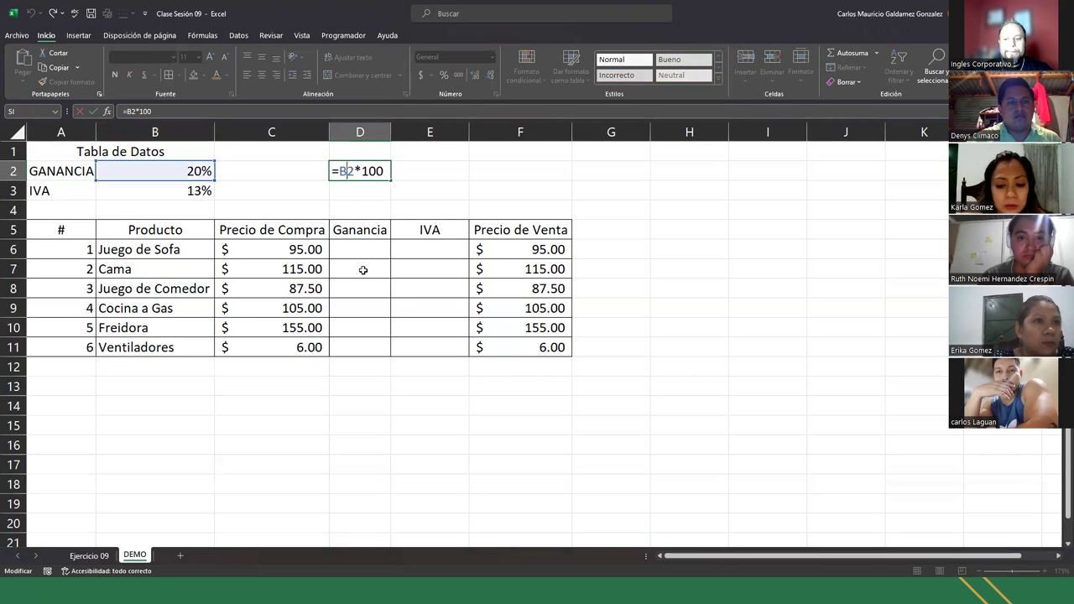
{"action": "key", "text": "Delete"}
{"action": "key", "text": "Delete"}
{"action": "key", "text": "Delete"}
{"action": "key", "text": "Delete"}
{"action": "key", "text": "Delete"}
{"action": "key", "text": "BackSpace"}
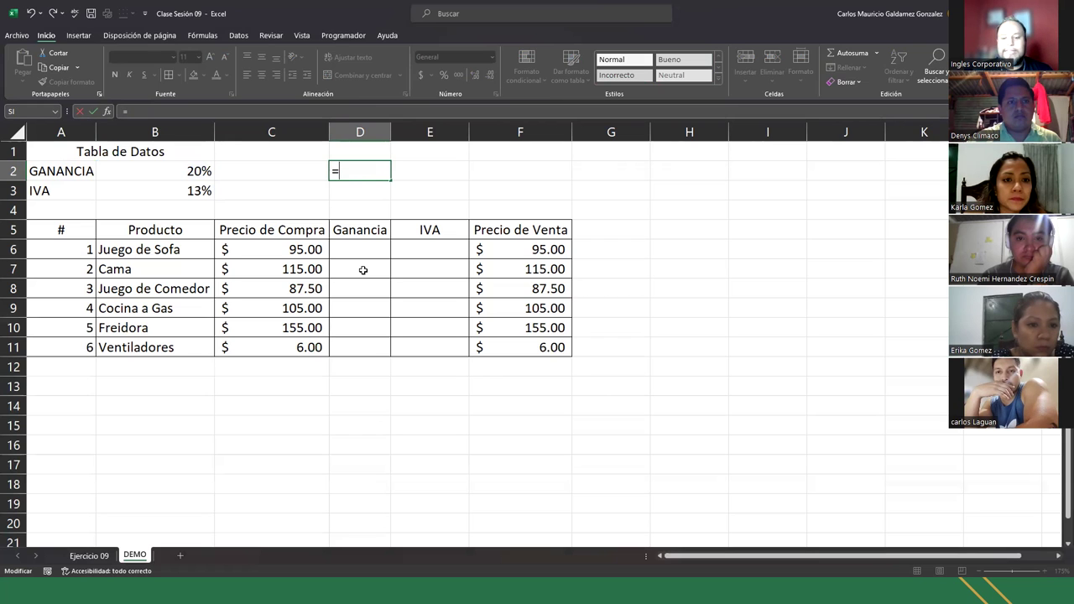
{"action": "type", "text": "GANANCIA"}
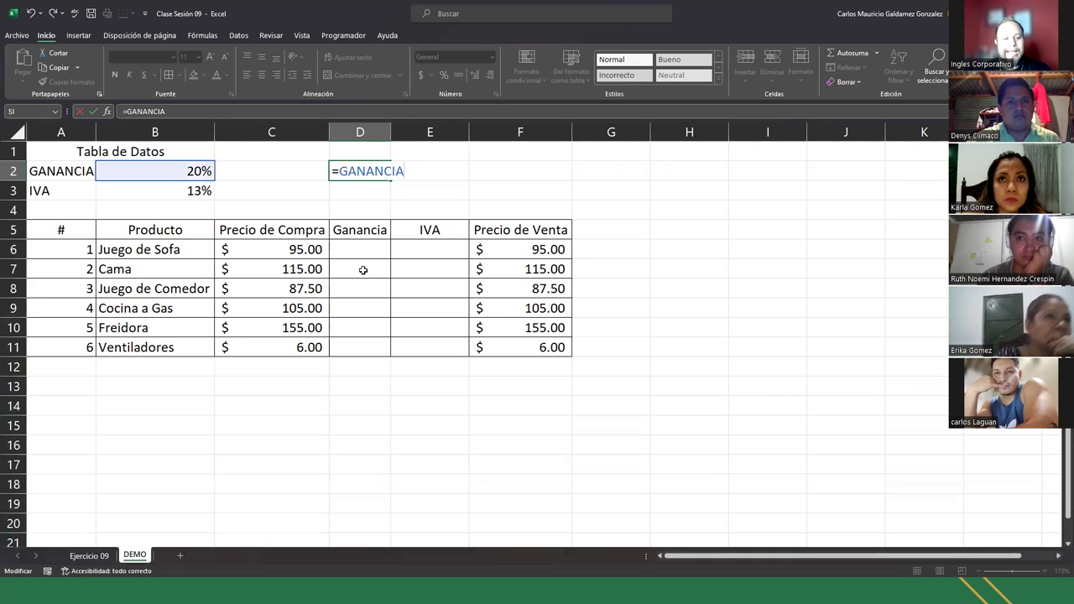
{"action": "type", "text": "*100"}
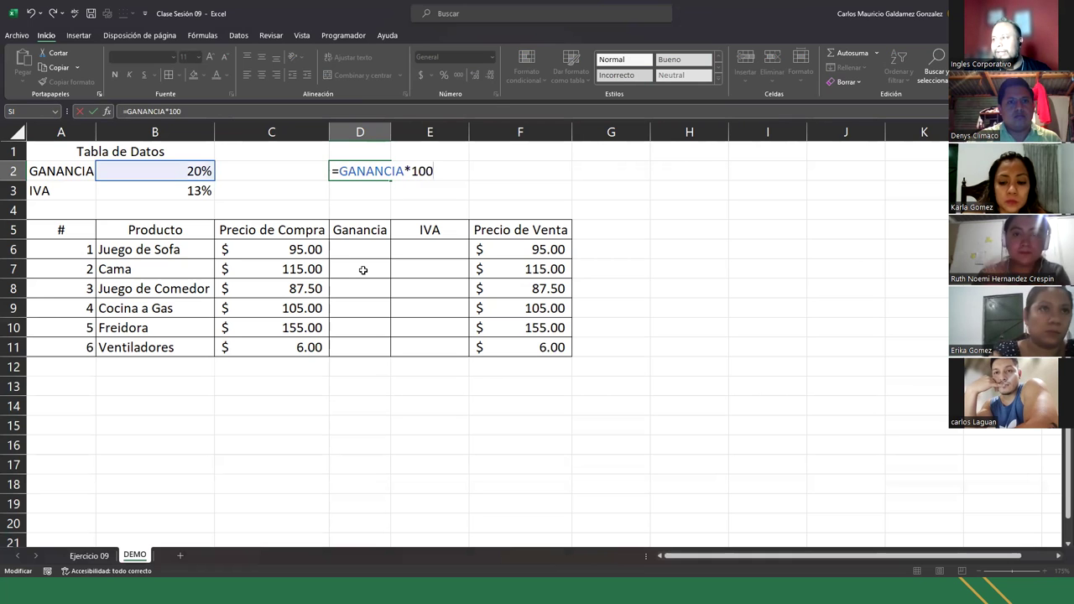
{"action": "key", "text": "Return"}
{"action": "key", "text": "Up"}
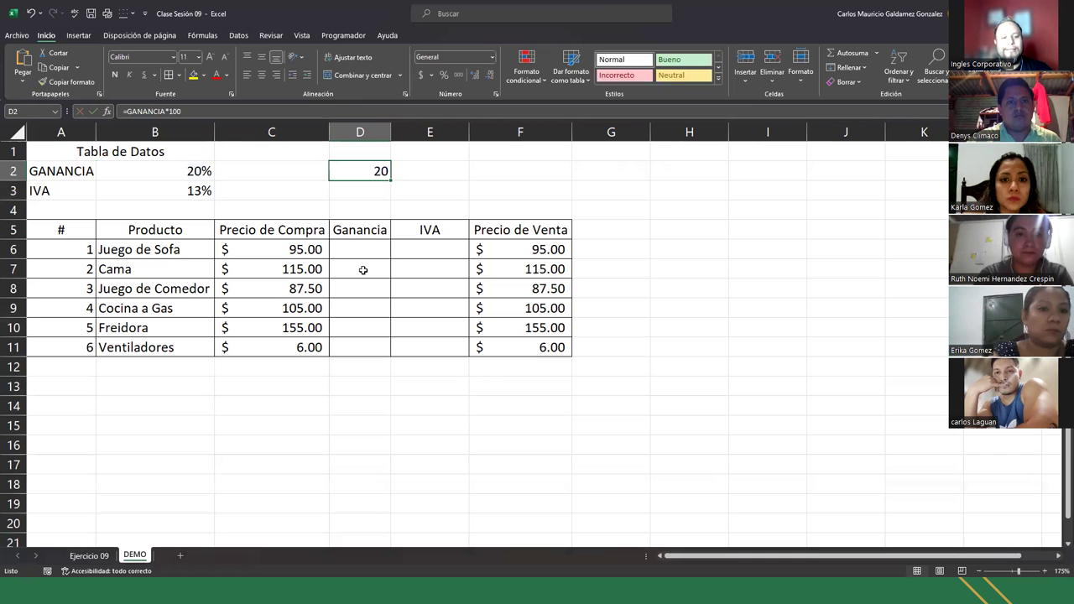
Step: Check which cell the test formula in D2 refers to, and clear D2
{"action": "key", "text": "F2"}
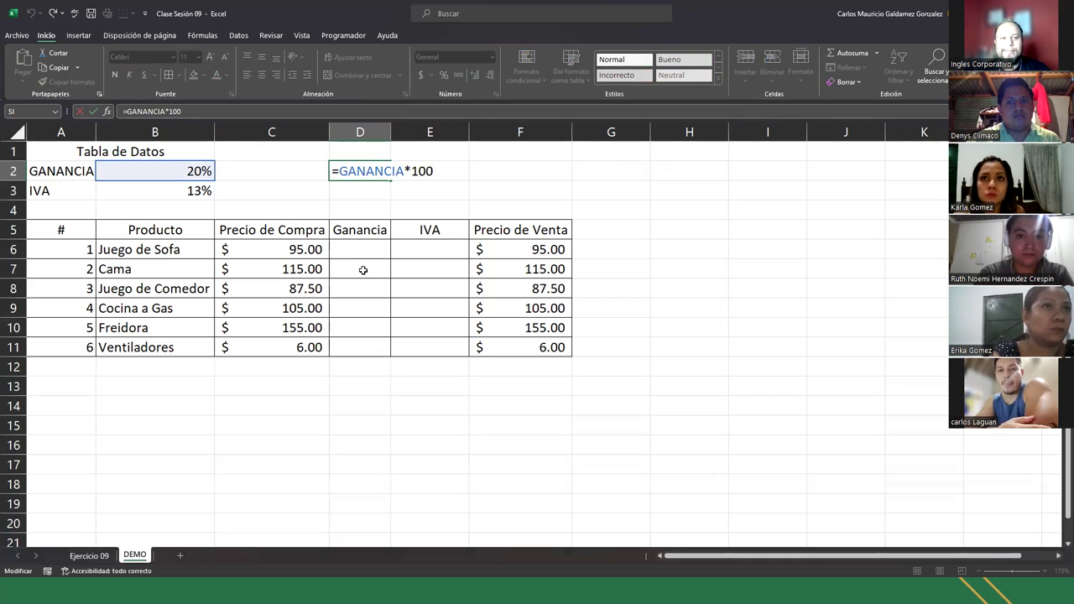
{"action": "key", "text": "ctrl+Return"}
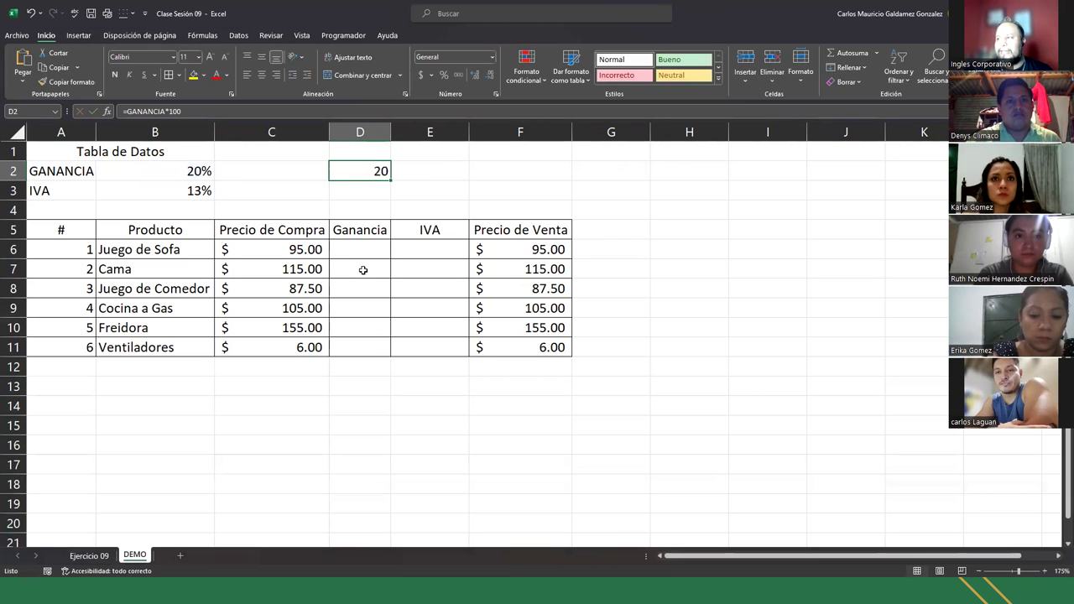
{"action": "key", "text": "Delete"}
Step: Start a new defined name for the 13% value in cell B3, with the name IVA and workbook scope
{"action": "key", "text": "Down"}
{"action": "key", "text": "Left"}
{"action": "key", "text": "Left"}
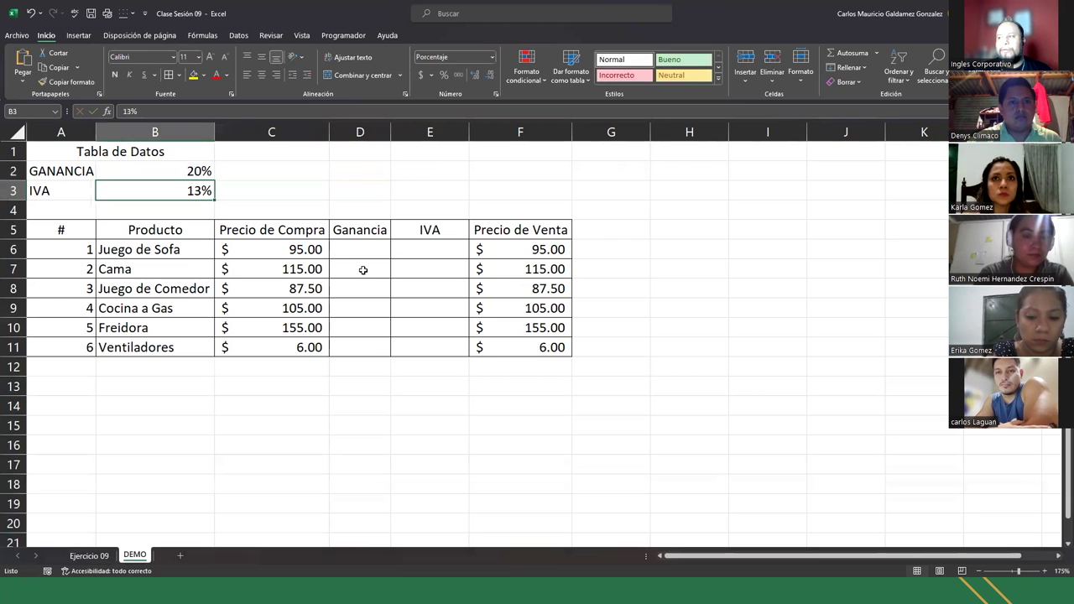
{"action": "left_click", "coordinate": [203, 35]}
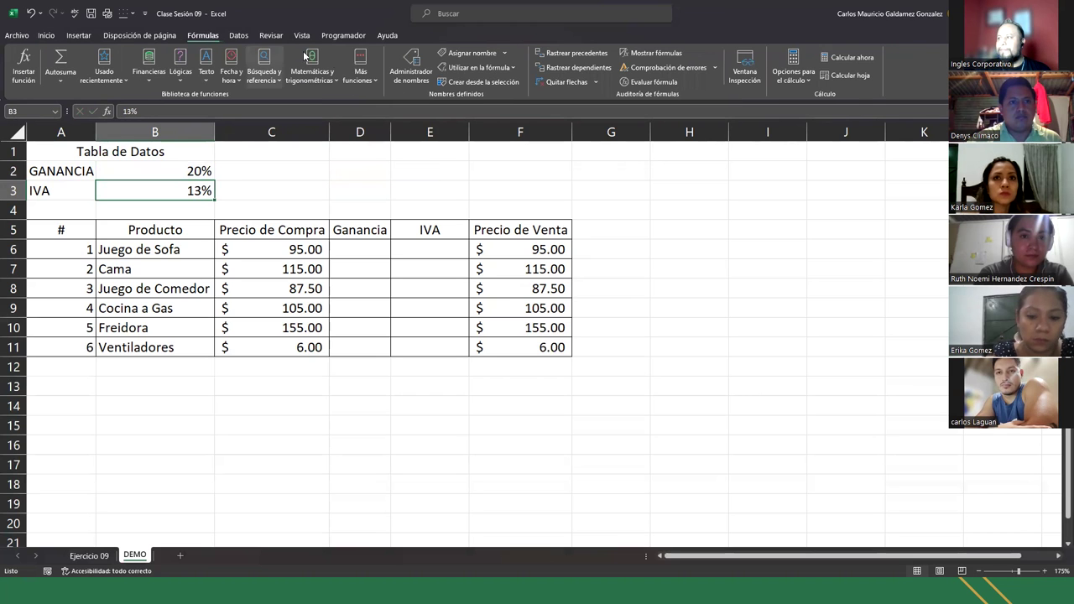
{"action": "left_click", "coordinate": [459, 52]}
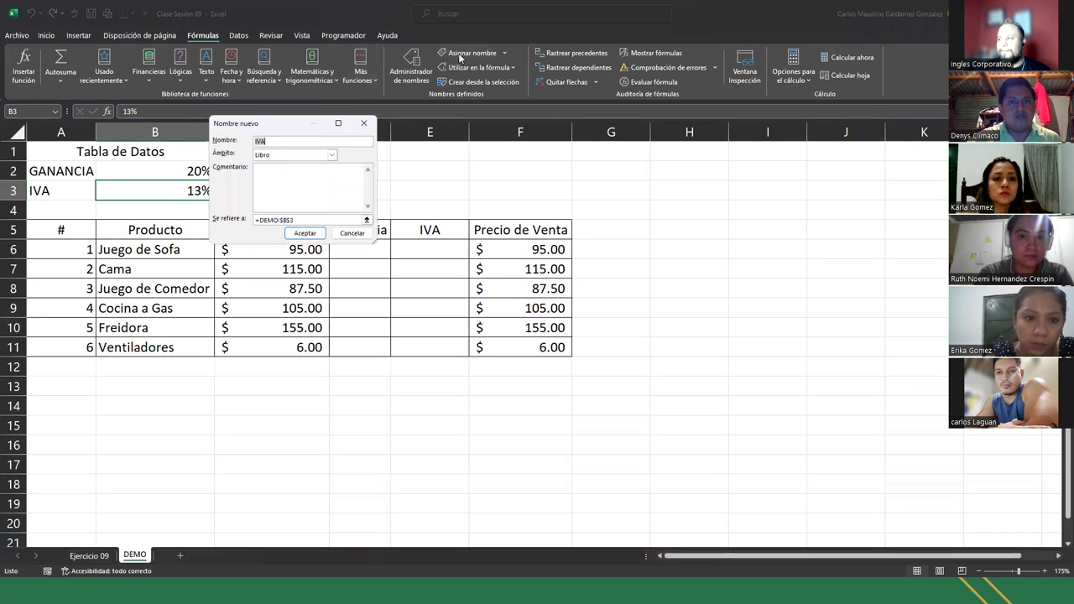
{"action": "left_click_drag", "start_coordinate": [283, 133], "coordinate": [371, 136]}
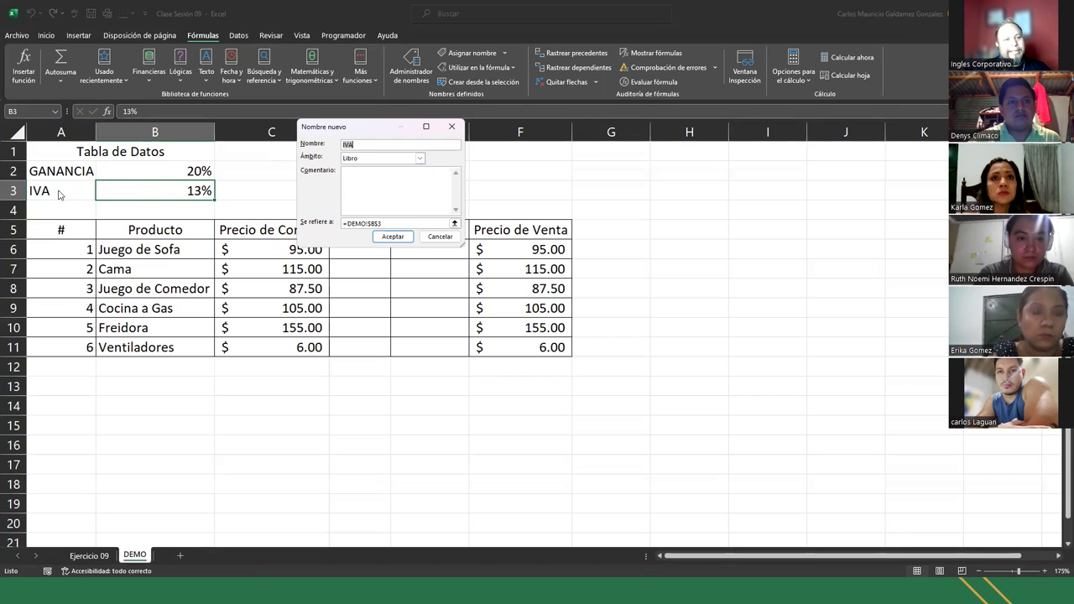
{"action": "left_click", "coordinate": [384, 144]}
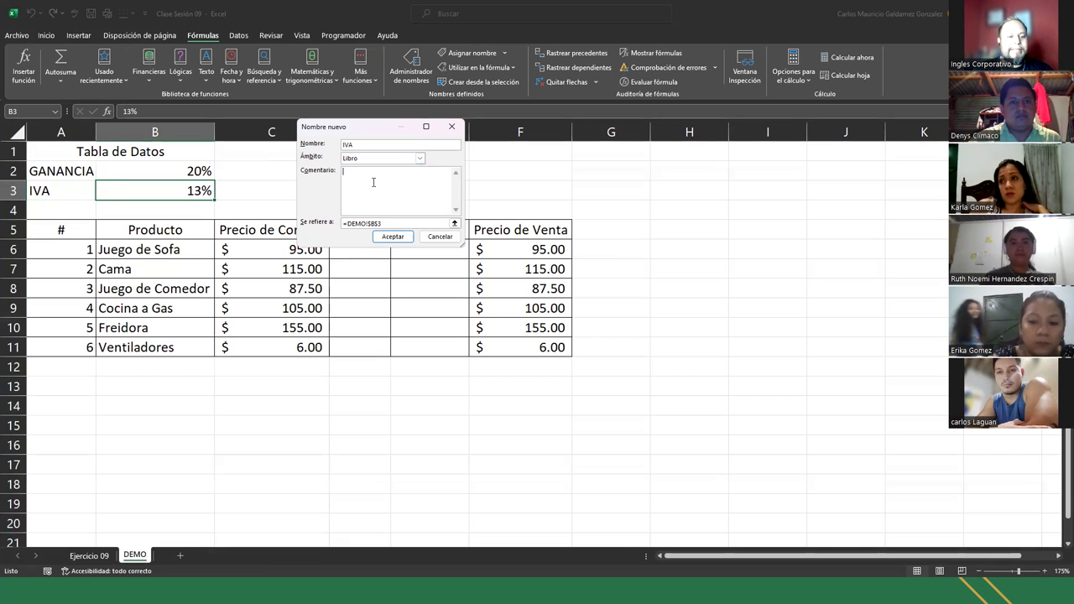
Step: Add the comment "Esta celda contiene el valor del IVA establecido." to the new name IVA
{"action": "left_click", "coordinate": [373, 182]}
{"action": "type", "text": "Esta"}
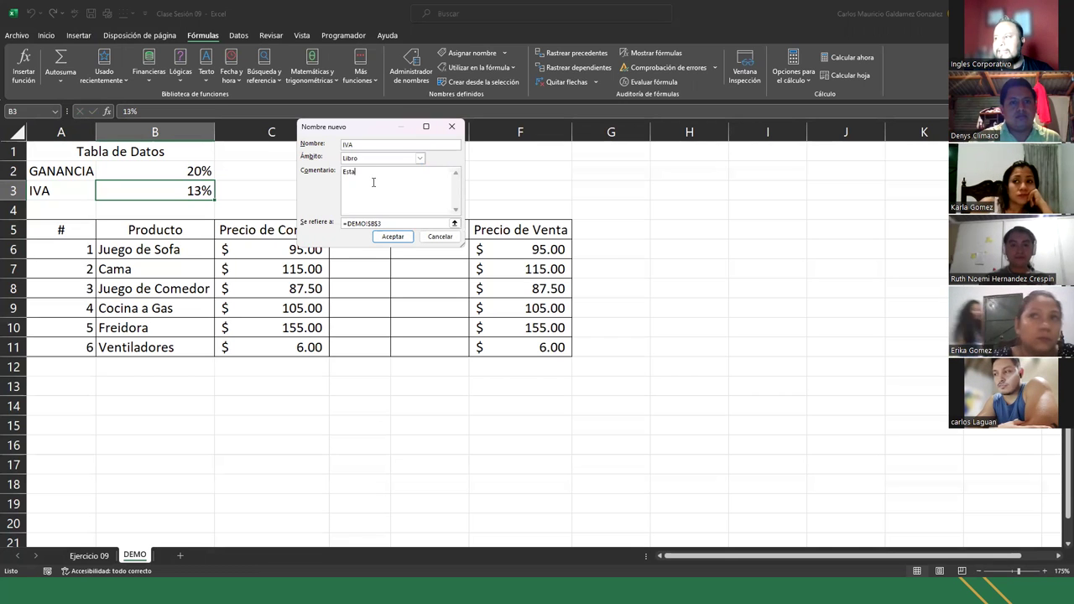
{"action": "type", "text": " celda contien"}
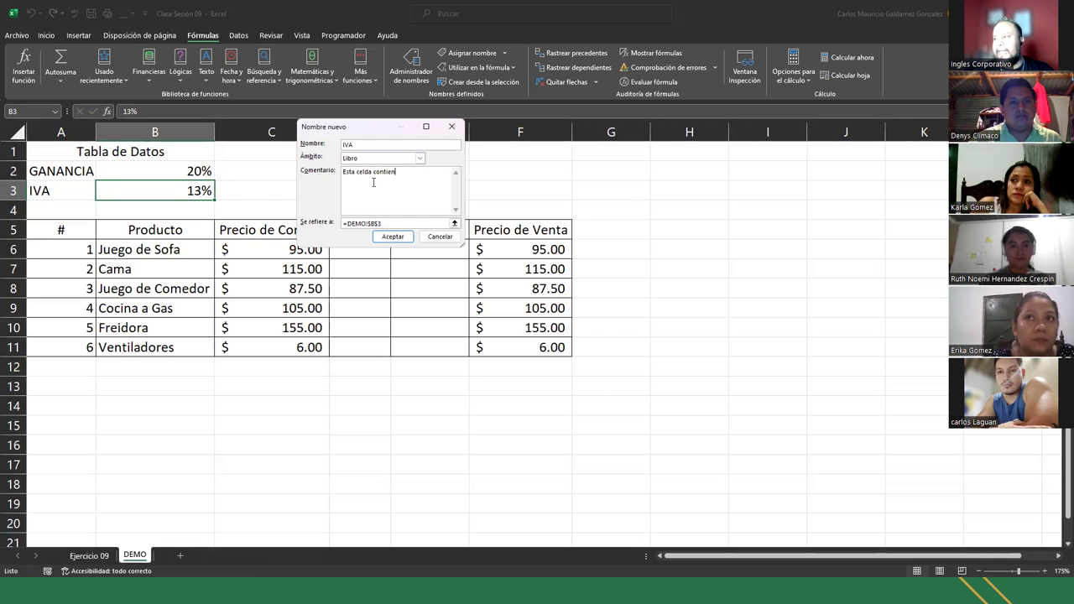
{"action": "type", "text": "e el valor de"}
{"action": "key", "text": "BackSpace"}
{"action": "key", "text": "BackSpace"}
{"action": "type", "text": "l IVA"}
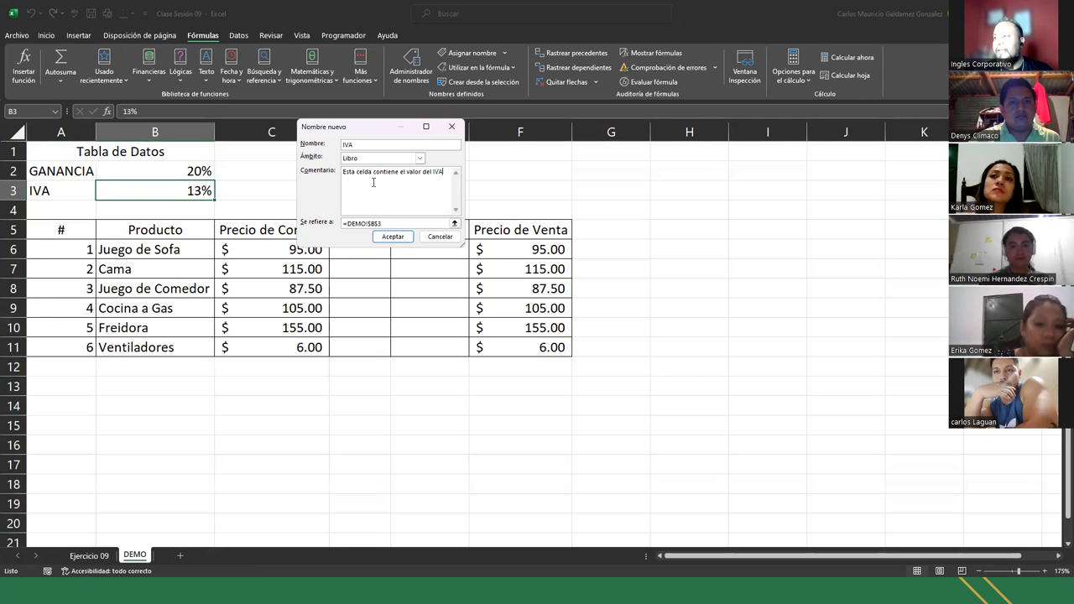
{"action": "type", "text": " establecido."}
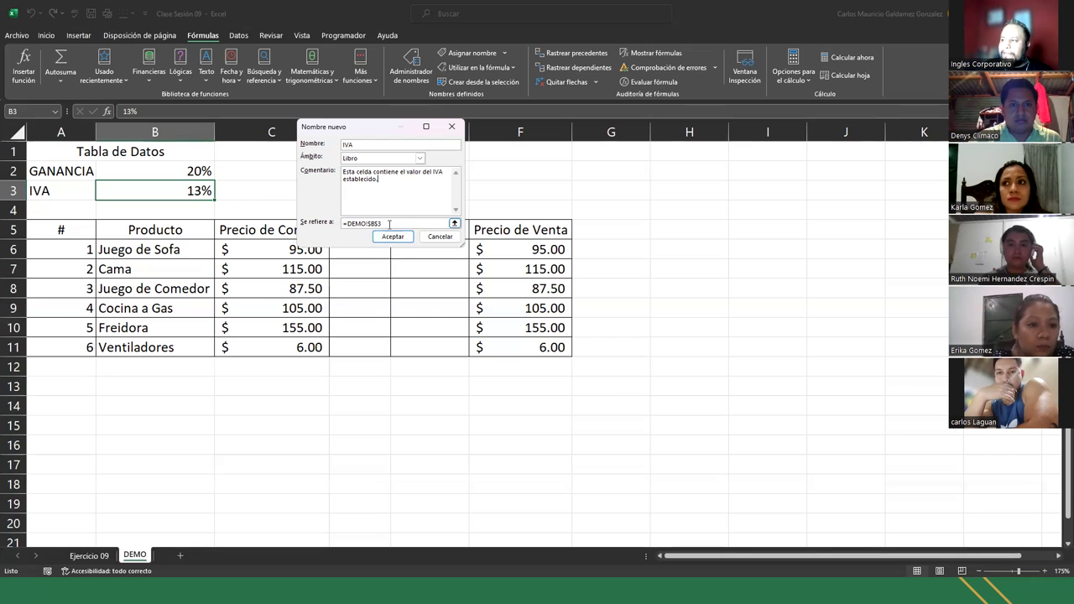
Step: Create the name IVA with the reference =DEMO!$B$3 and check the name on cell B3
{"action": "left_click", "coordinate": [373, 223]}
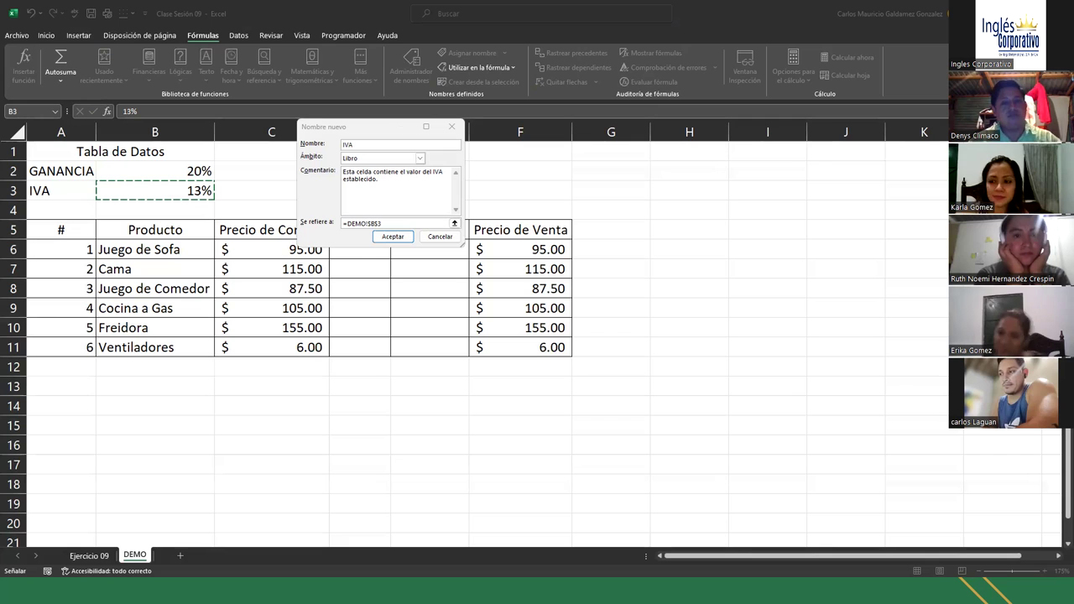
{"action": "left_click", "coordinate": [388, 225]}
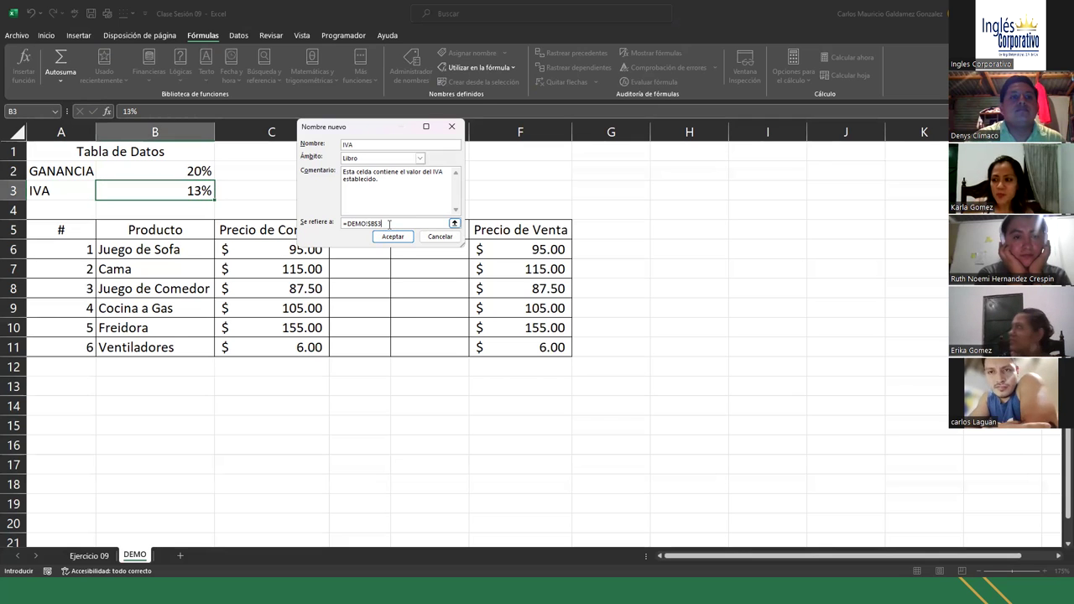
{"action": "left_click", "coordinate": [386, 183]}
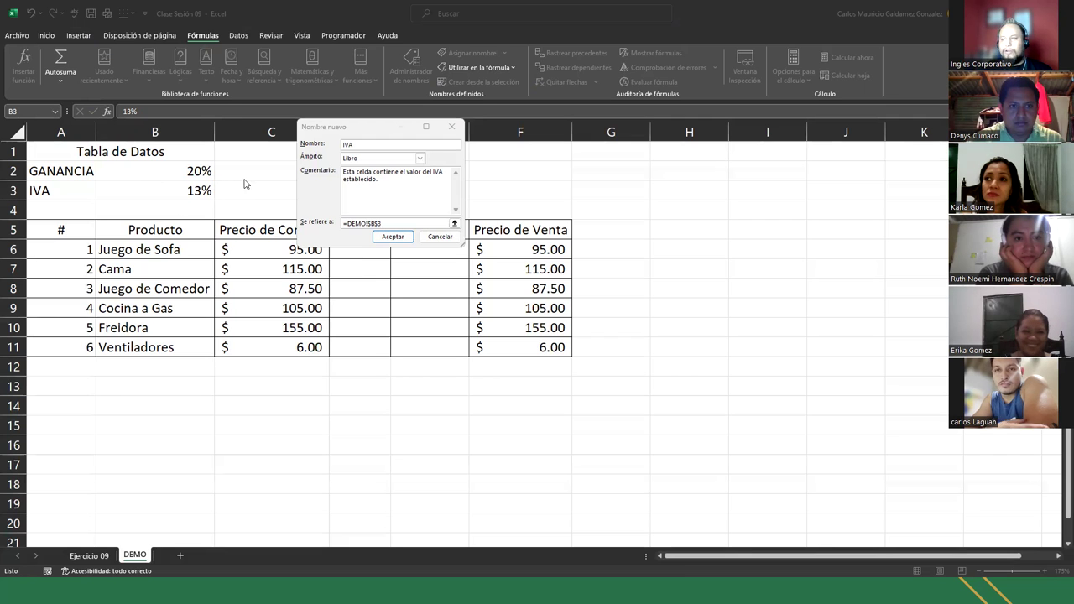
{"action": "left_click", "coordinate": [392, 237]}
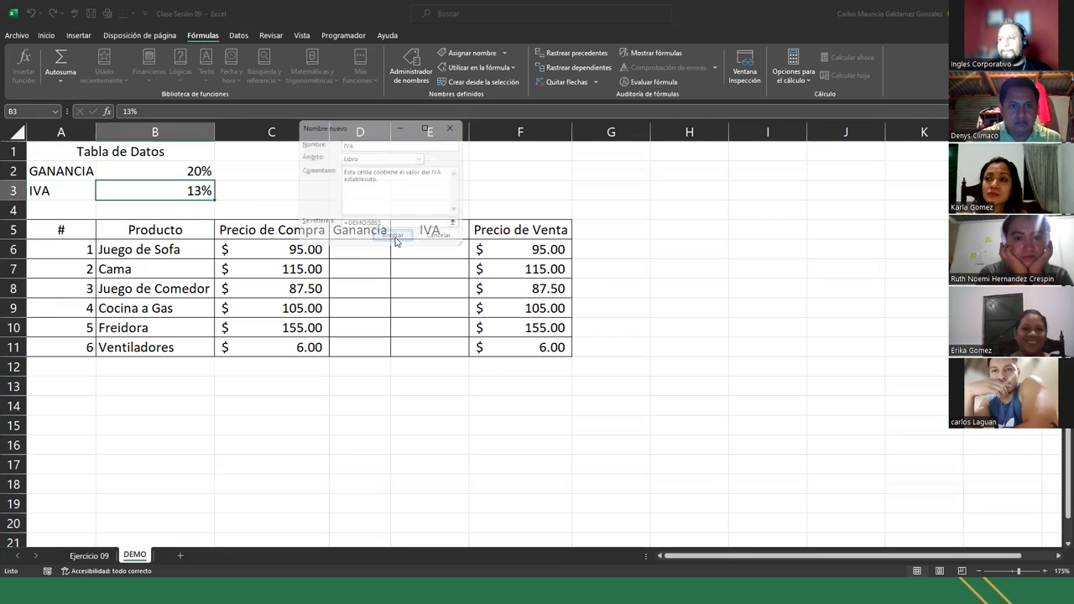
{"action": "left_click", "coordinate": [140, 191]}
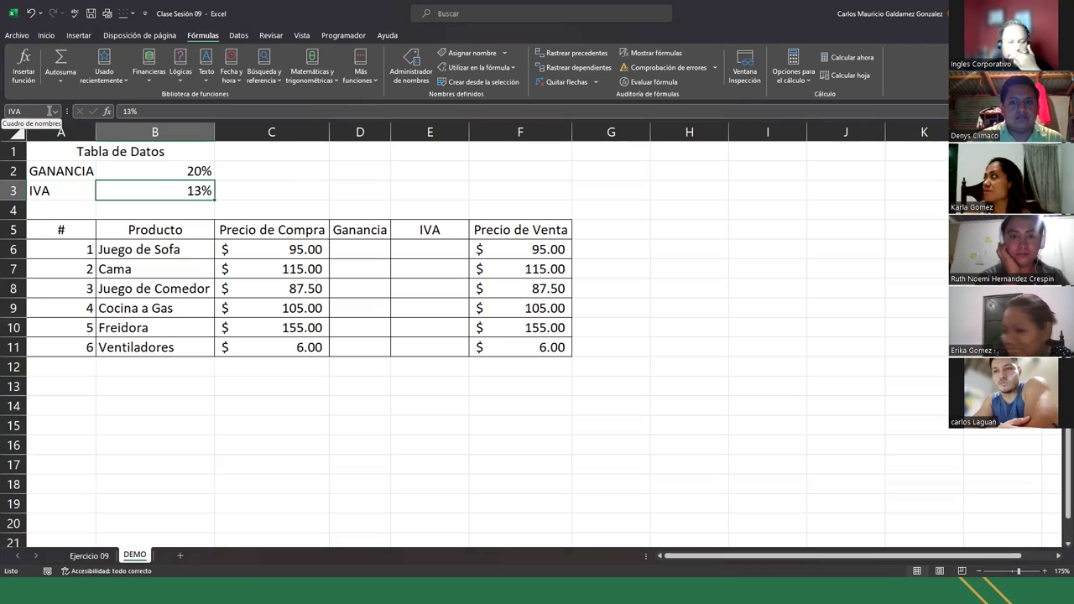
Step: Enter the profit formula =C6*GANANCIA in cell D6 for Juego de Sofa and review it
{"action": "left_click", "coordinate": [364, 250]}
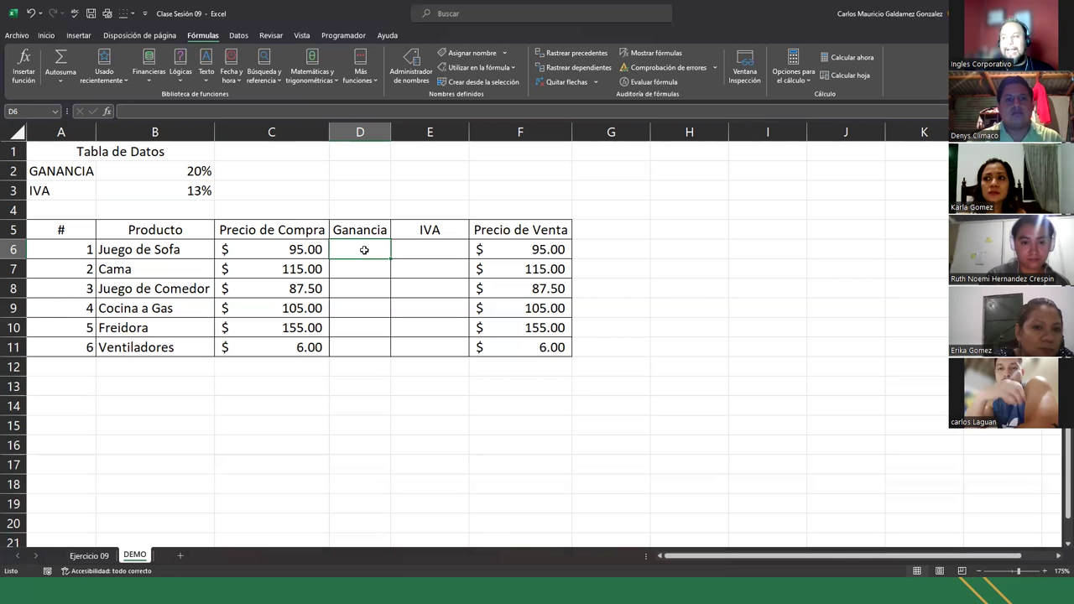
{"action": "type", "text": "="}
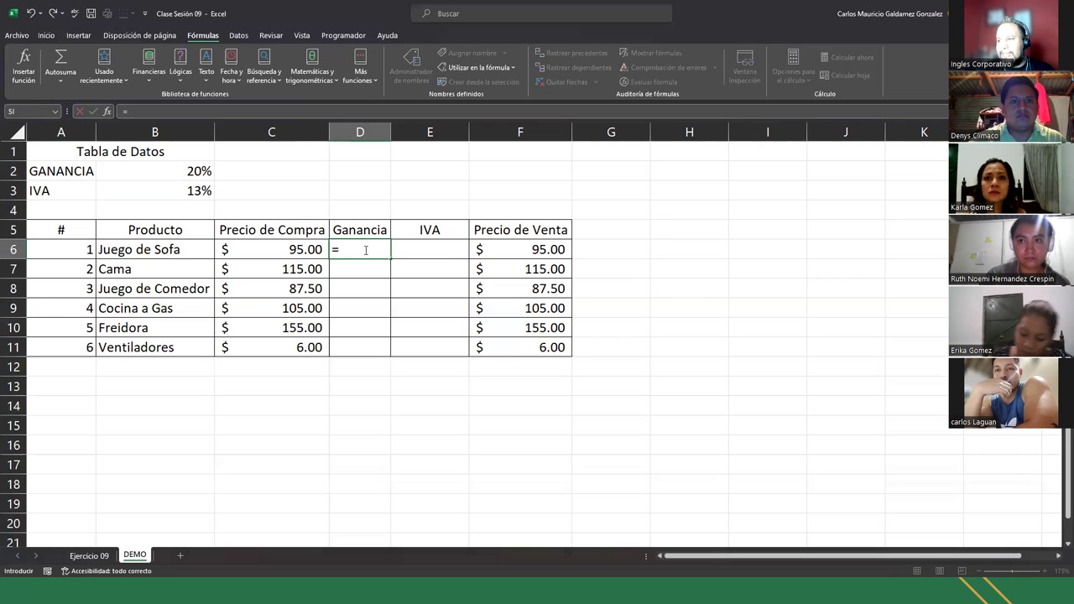
{"action": "type", "text": "C"}
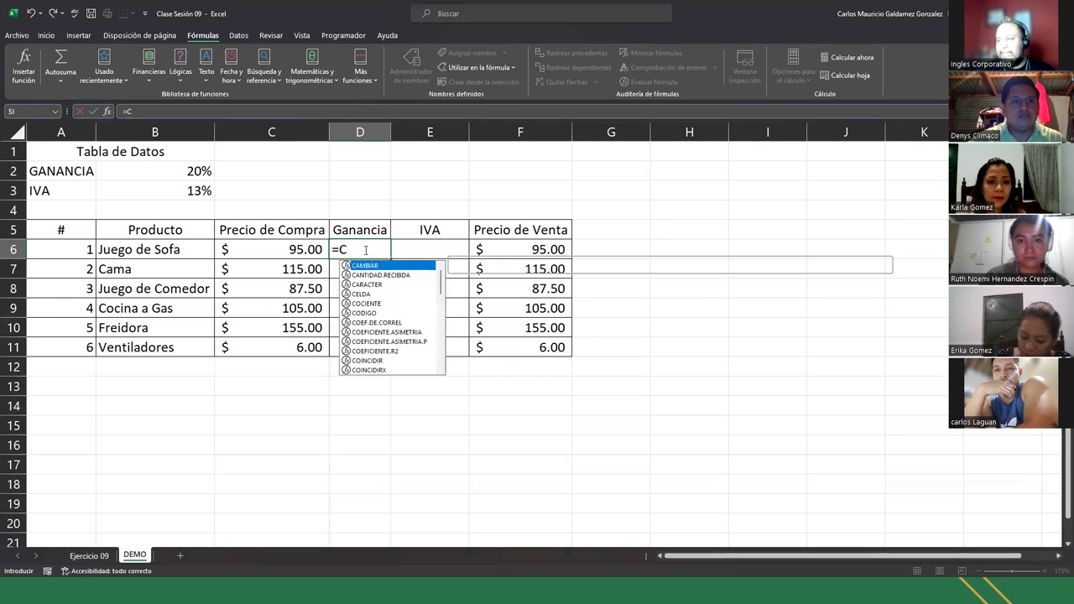
{"action": "type", "text": "6*gan"}
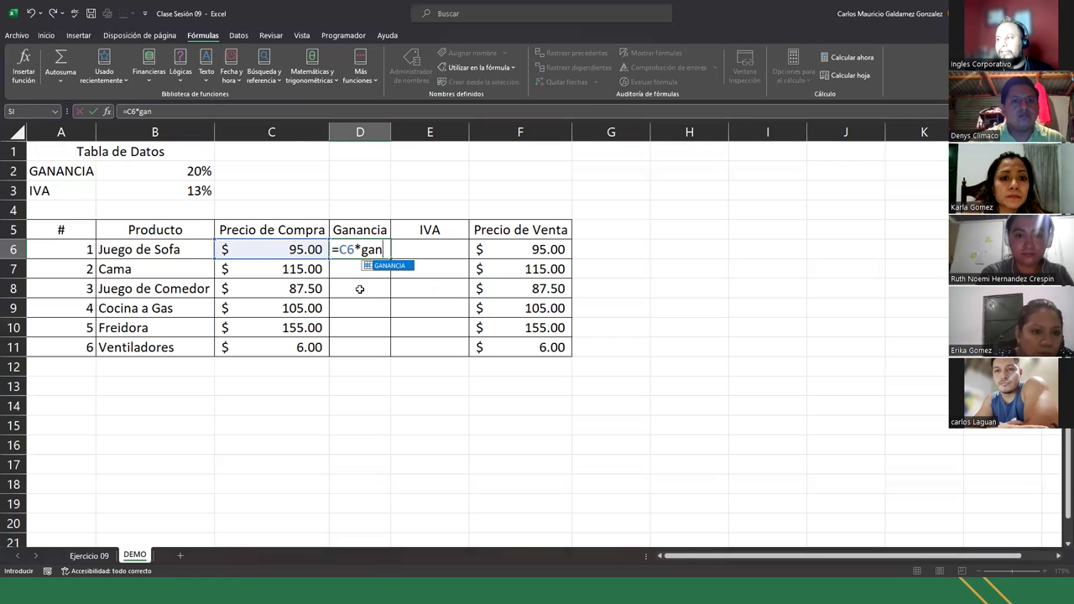
{"action": "key", "text": "Tab"}
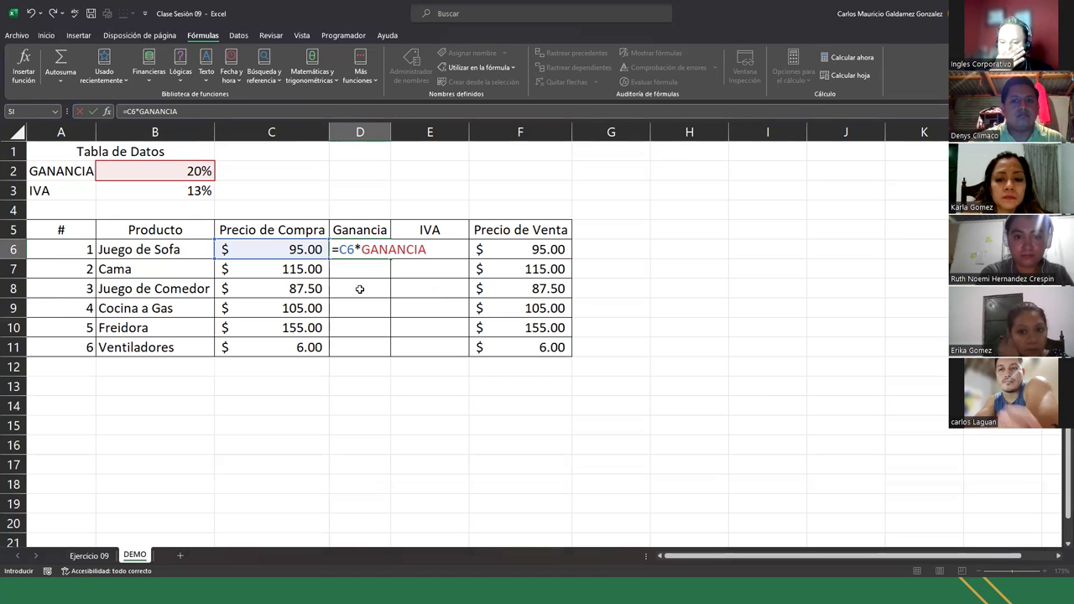
{"action": "key", "text": "Return"}
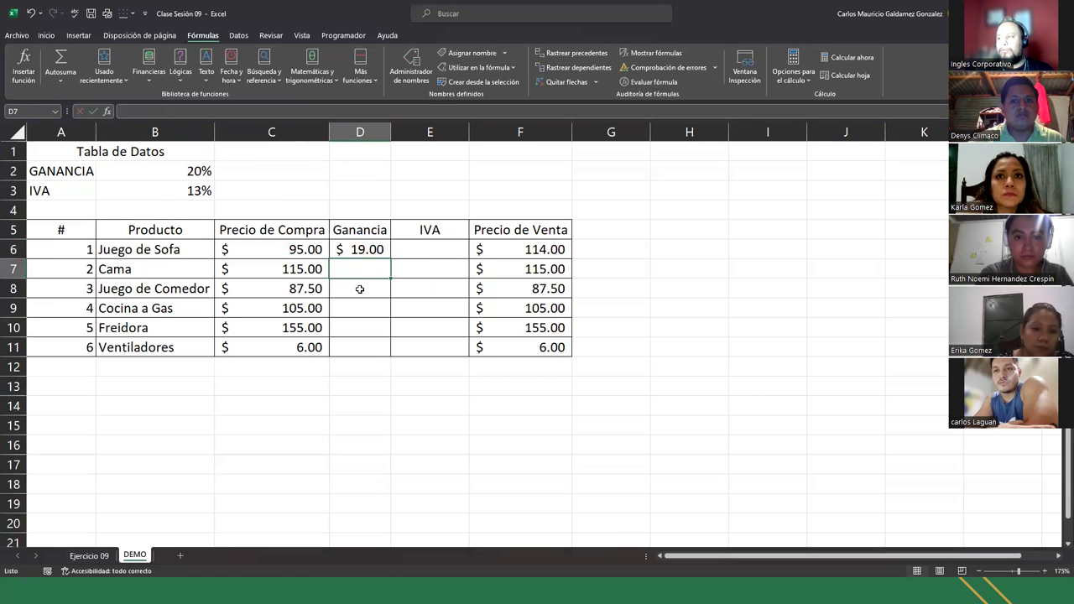
{"action": "key", "text": "Up"}
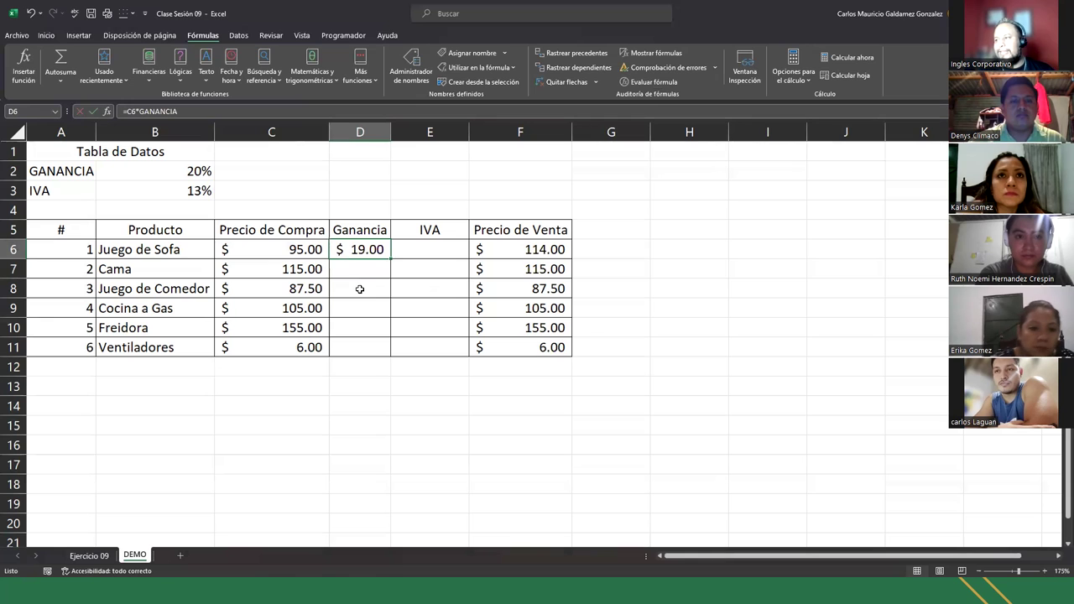
{"action": "left_click", "coordinate": [288, 247]}
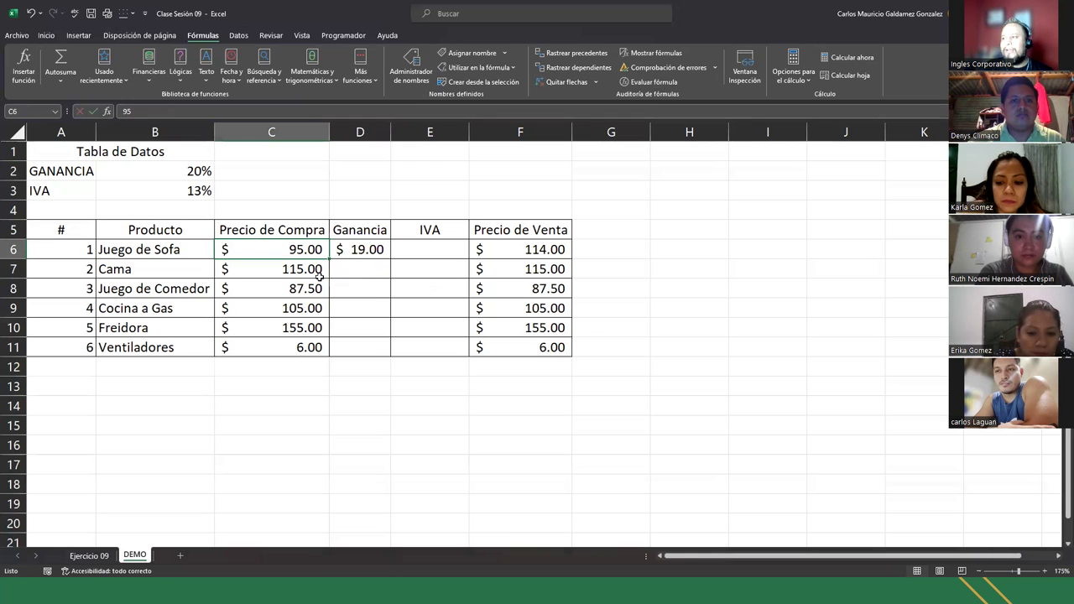
{"action": "left_click", "coordinate": [372, 250]}
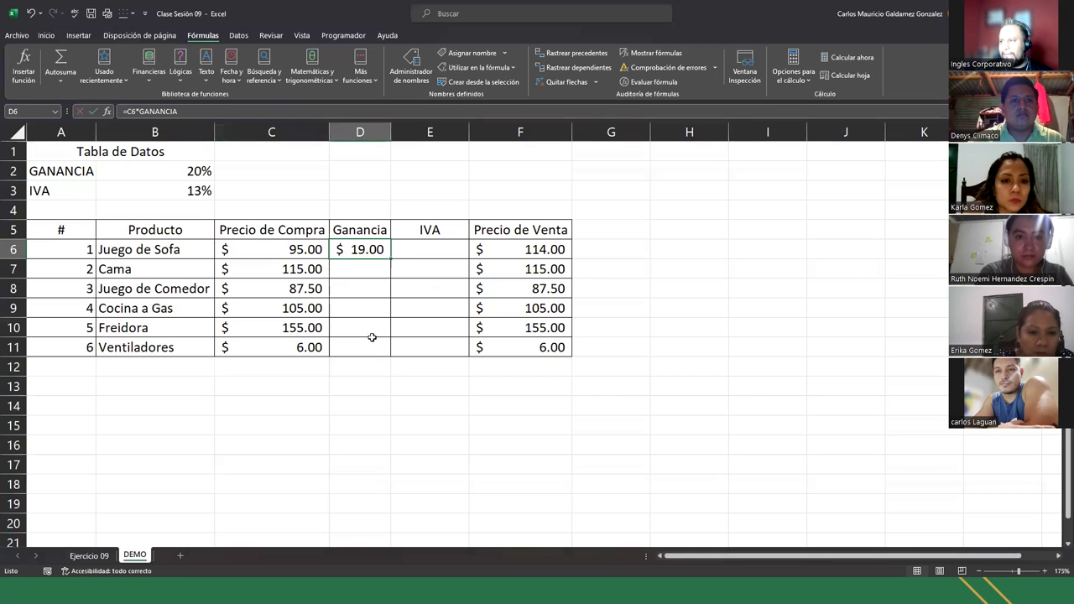
Step: Enter the IVA formula =C6*IVA in cell E6 for Juego de Sofa and compare it with the profit formula
{"action": "left_click", "coordinate": [414, 250]}
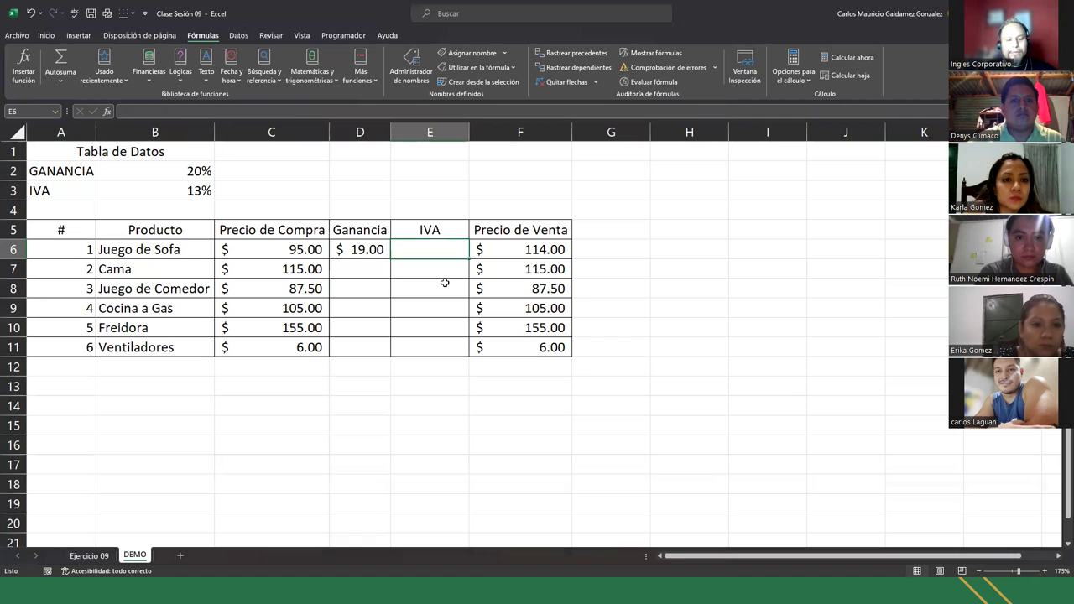
{"action": "type", "text": "="}
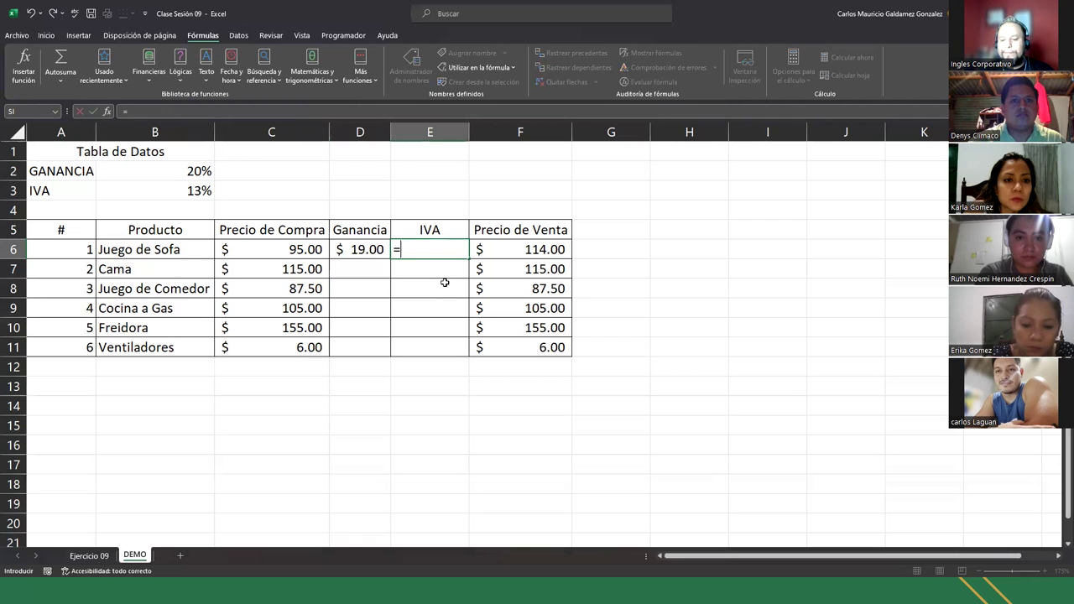
{"action": "type", "text": "C6"}
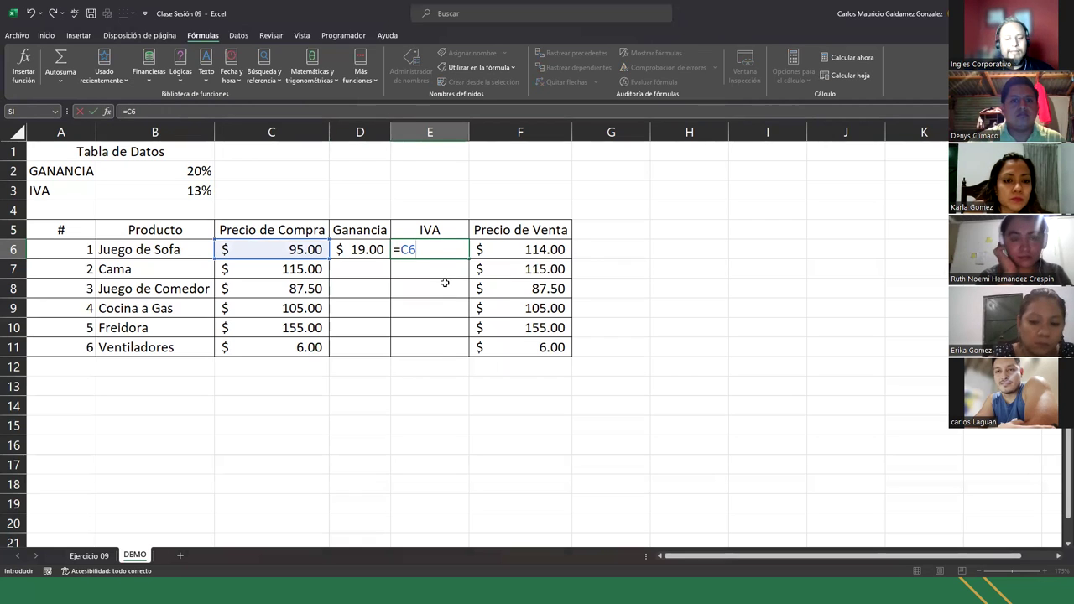
{"action": "type", "text": "*IVA"}
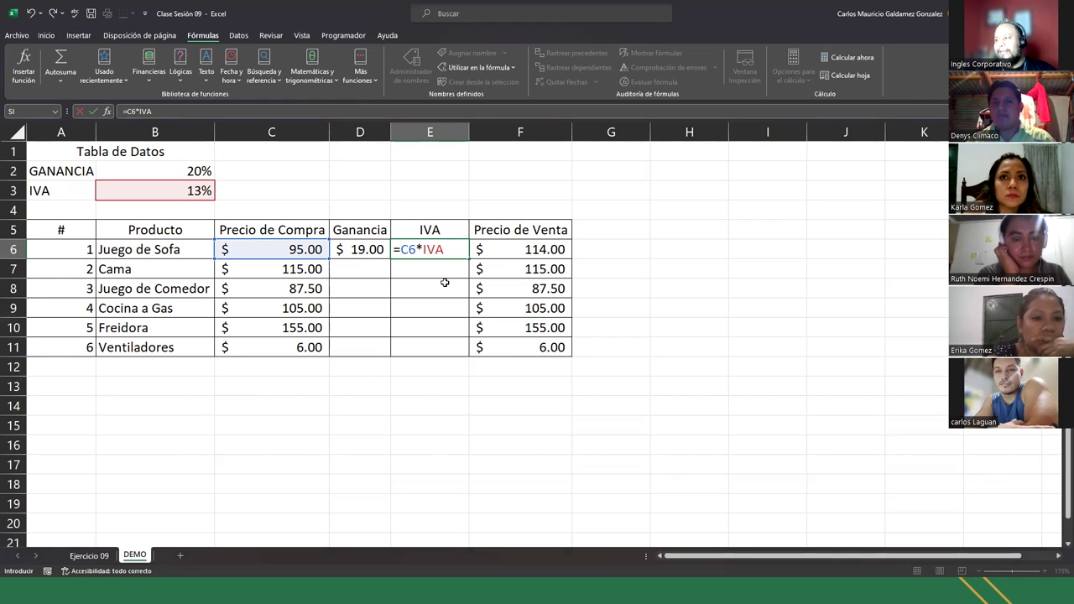
{"action": "key", "text": "Return"}
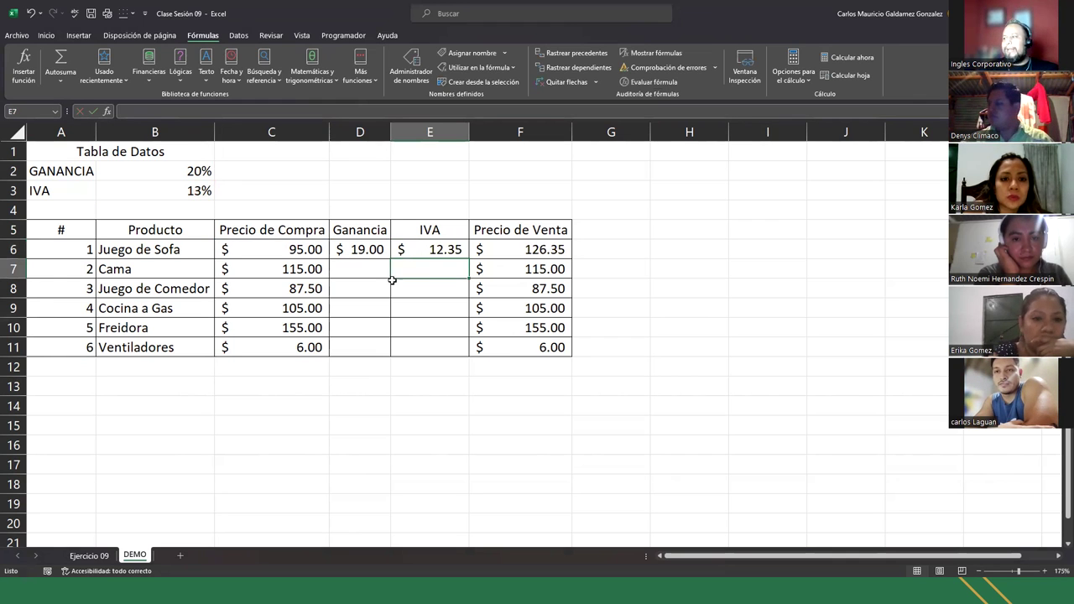
{"action": "left_click", "coordinate": [414, 248]}
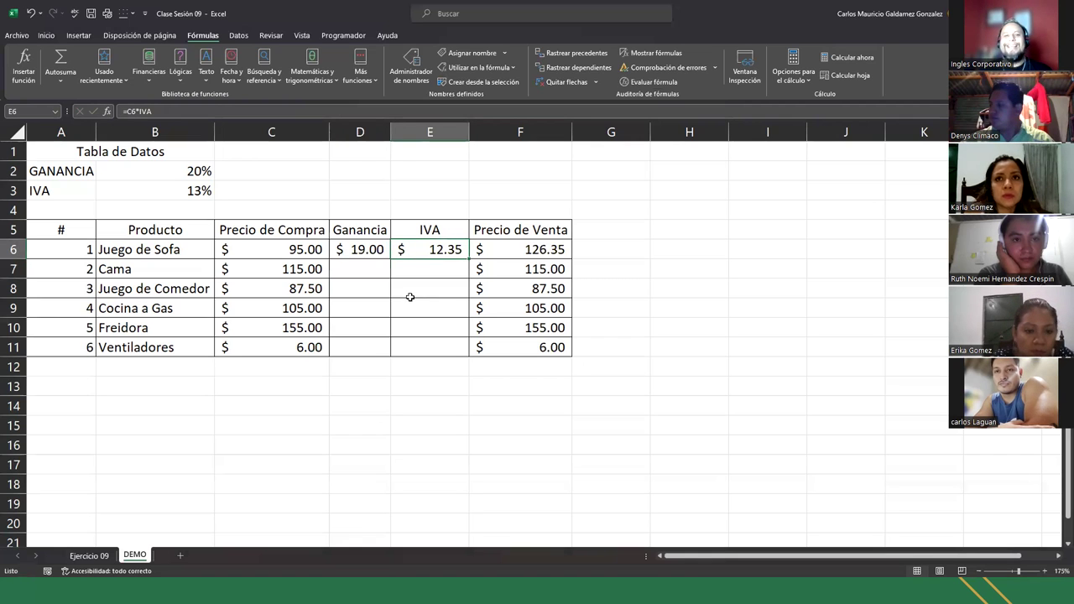
{"action": "left_click", "coordinate": [347, 253]}
{"action": "left_click", "coordinate": [419, 250]}
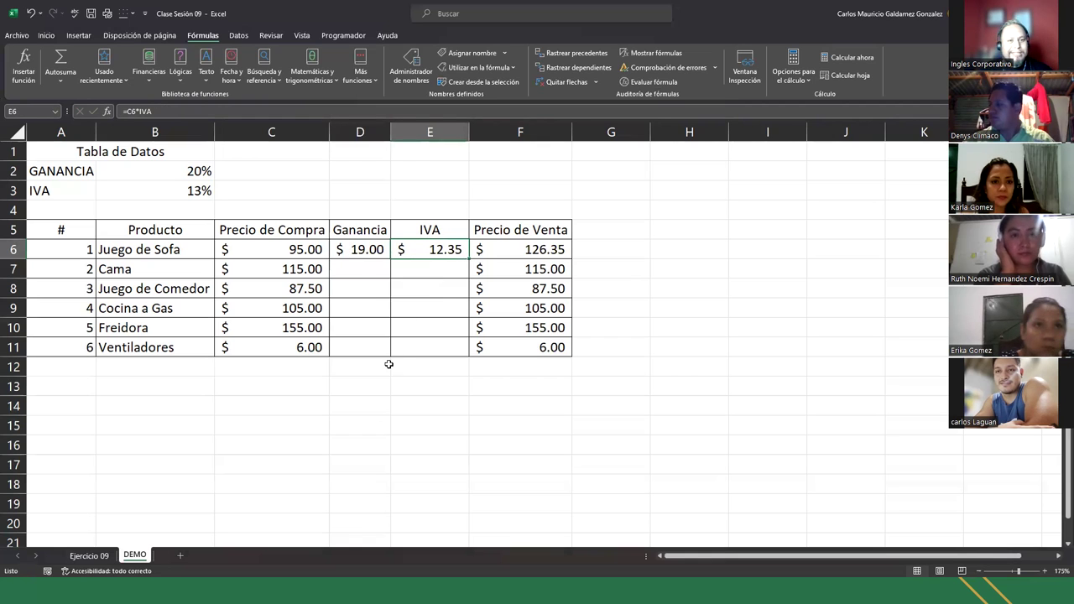
Step: Fill the Ganancia and IVA formulas from D6:E6 down to row 11 and check the Ventiladores sale price formula
{"action": "left_click_drag", "start_coordinate": [352, 250], "coordinate": [458, 352]}
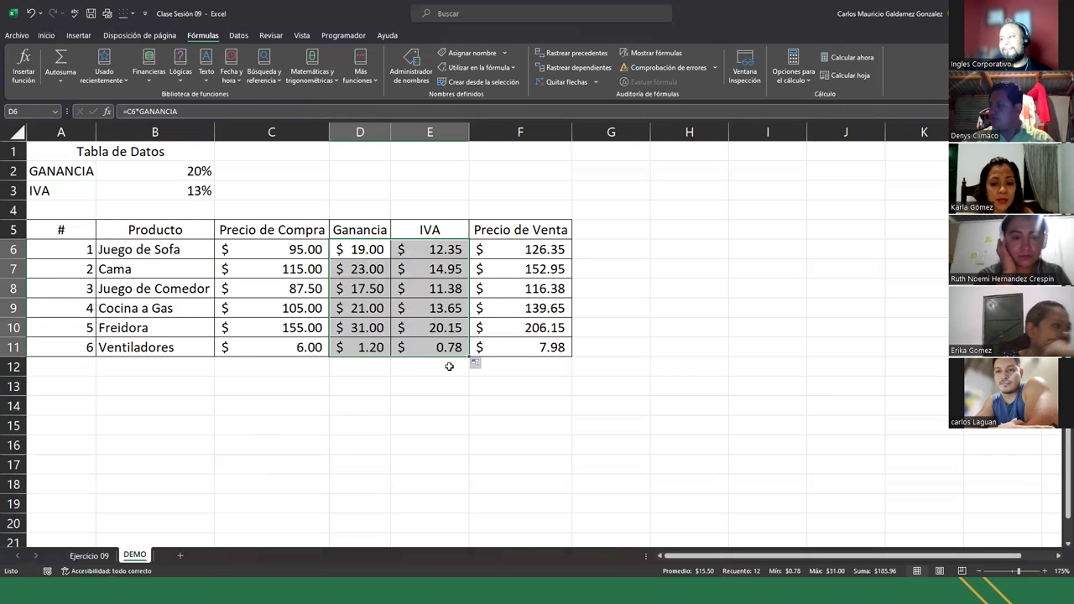
{"action": "left_click", "coordinate": [324, 347]}
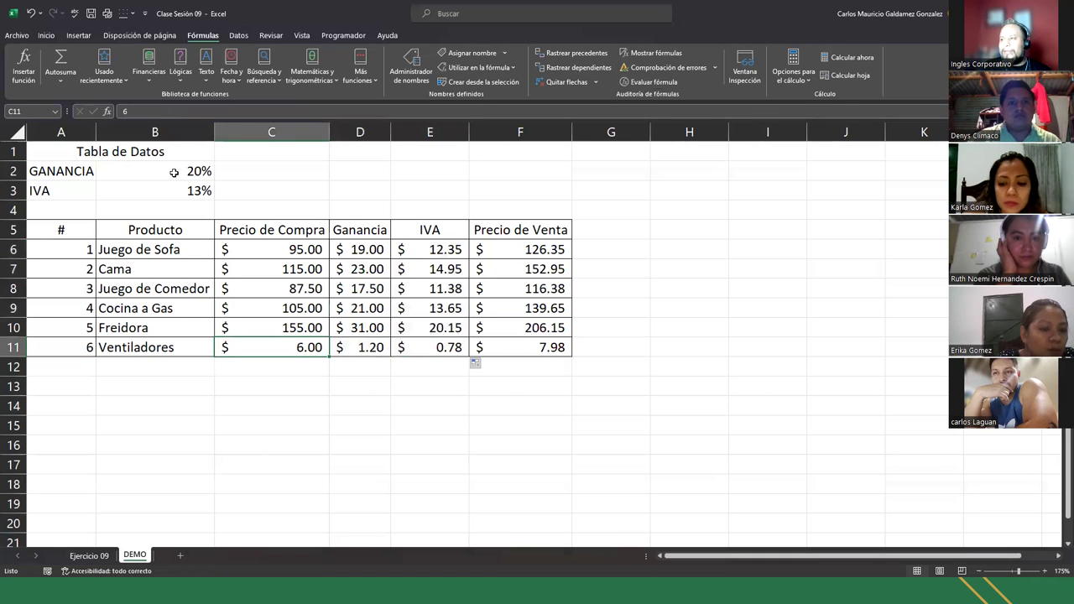
{"action": "left_click", "coordinate": [176, 173]}
{"action": "left_click", "coordinate": [505, 352]}
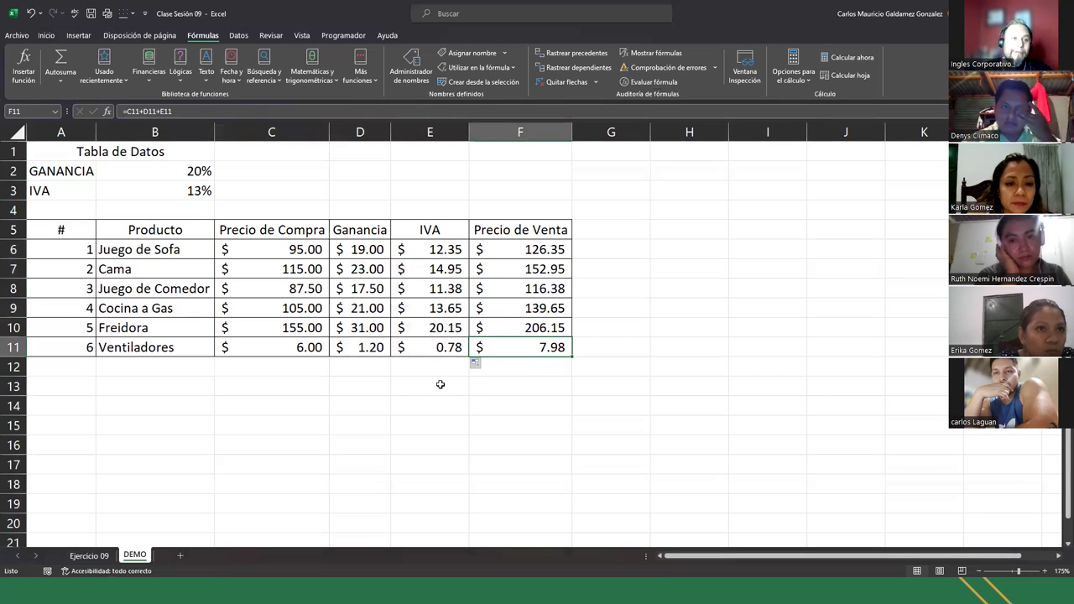
Step: Test the GANANCIA percentage in cell B2 with 50% and 75%, and finish with 90%
{"action": "left_click", "coordinate": [185, 172]}
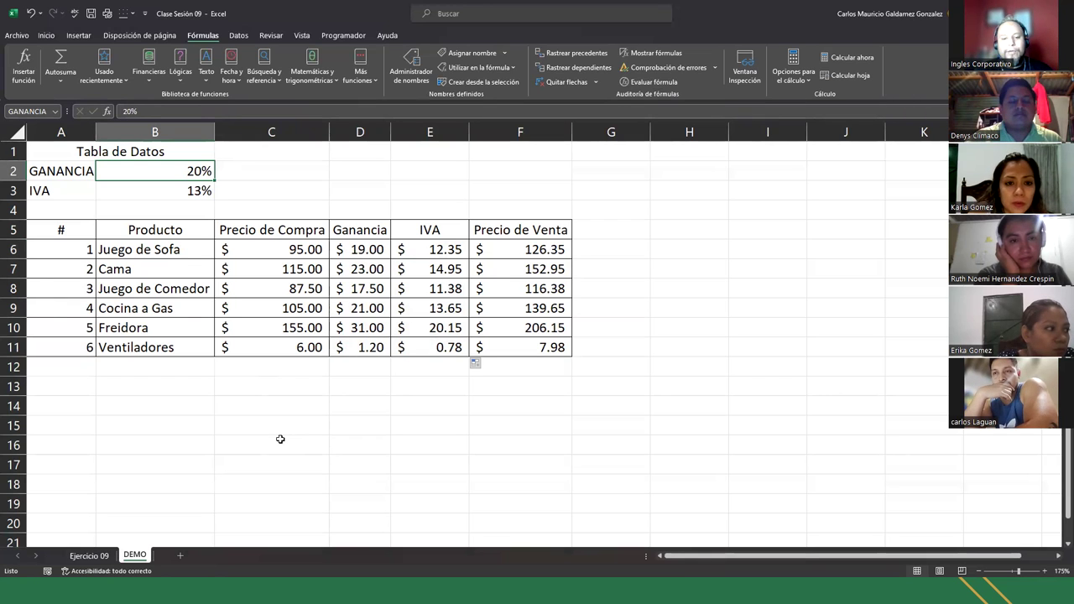
{"action": "type", "text": "50"}
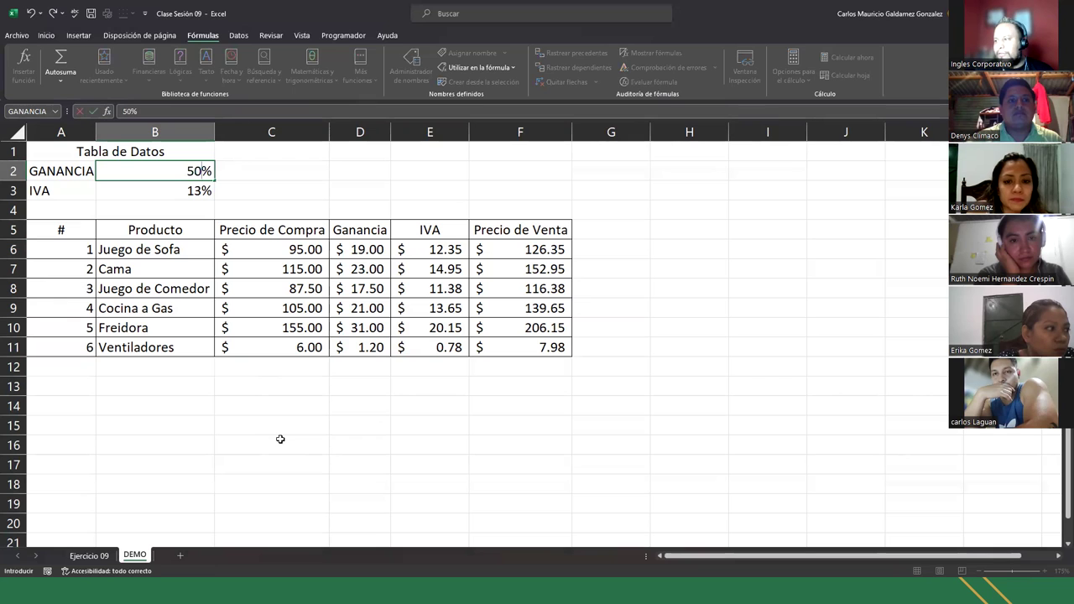
{"action": "key", "text": "Return"}
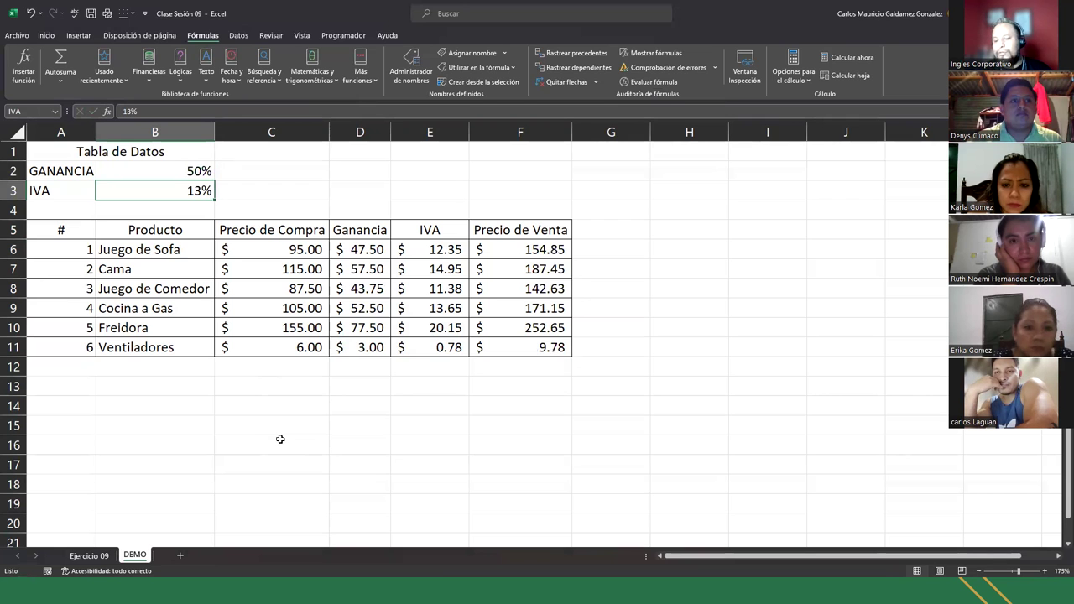
{"action": "key", "text": "Up"}
{"action": "type", "text": "75"}
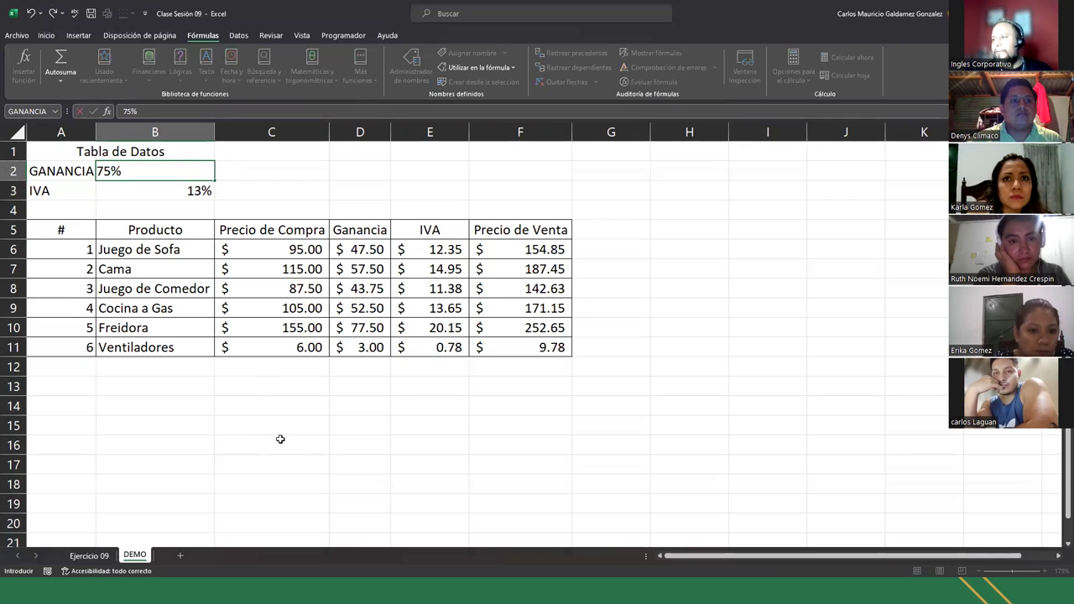
{"action": "key", "text": "Return"}
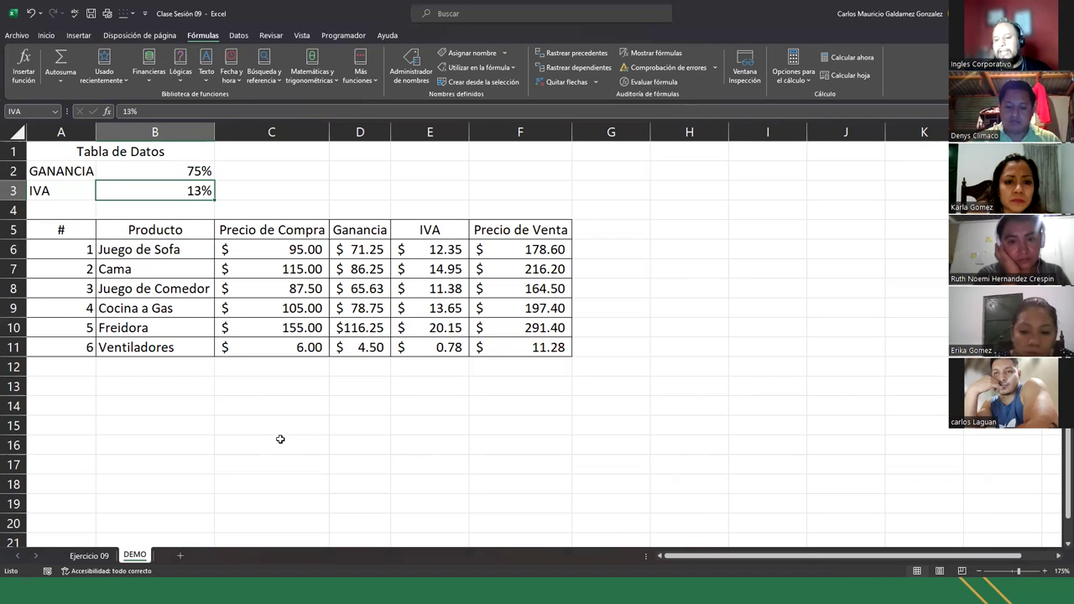
{"action": "key", "text": "Up"}
{"action": "type", "text": "90"}
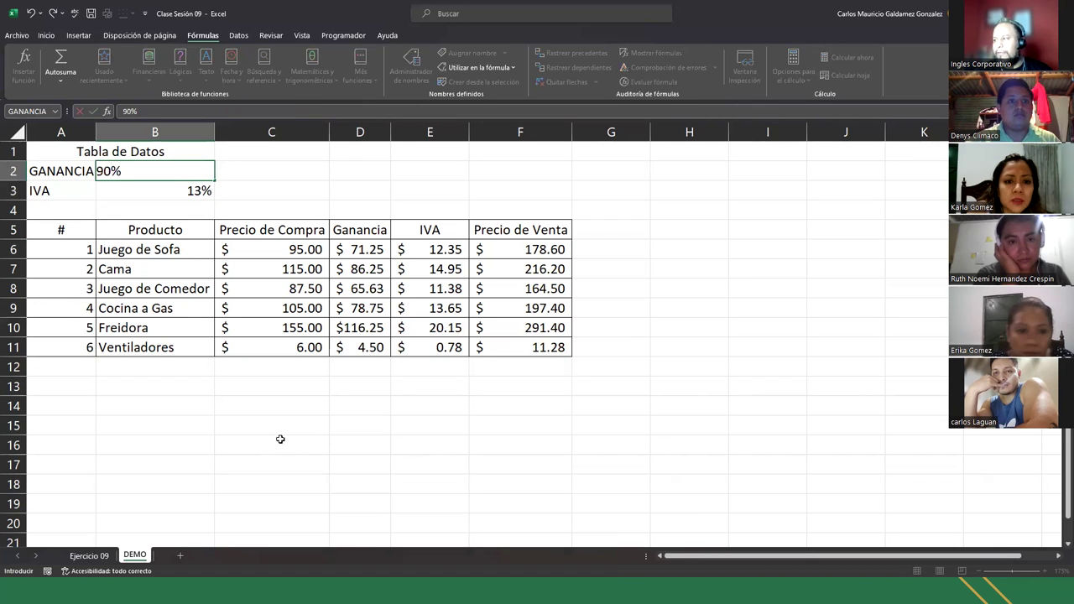
{"action": "key", "text": "Return"}
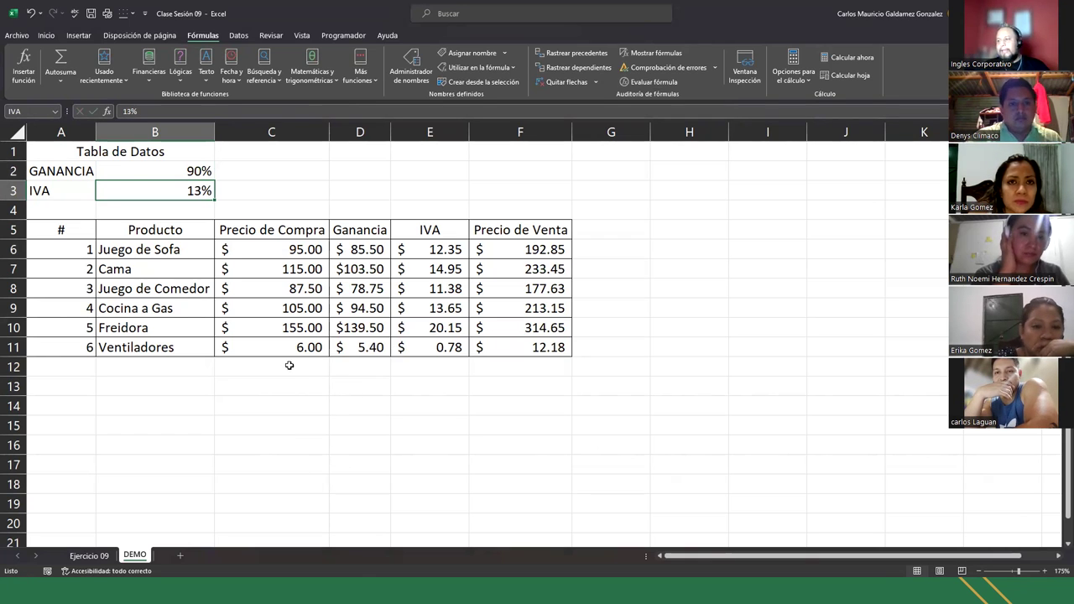
Step: Examine the Precio de Compra, IVA and Ganancia columns against the percentages in cells B2 and B3
{"action": "left_click_drag", "start_coordinate": [277, 351], "coordinate": [263, 249]}
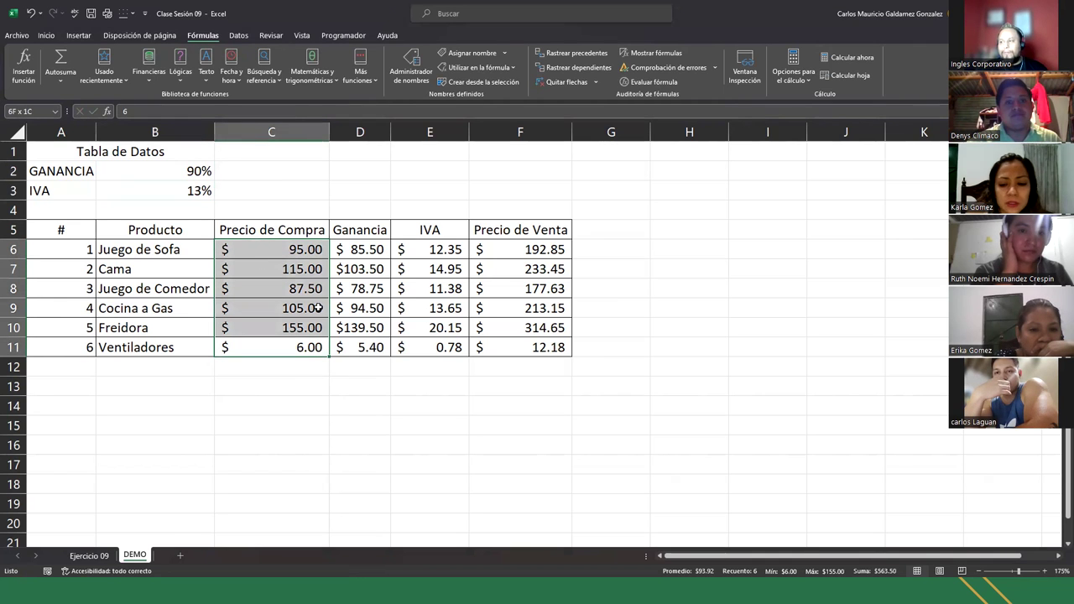
{"action": "left_click_drag", "start_coordinate": [403, 249], "coordinate": [405, 347]}
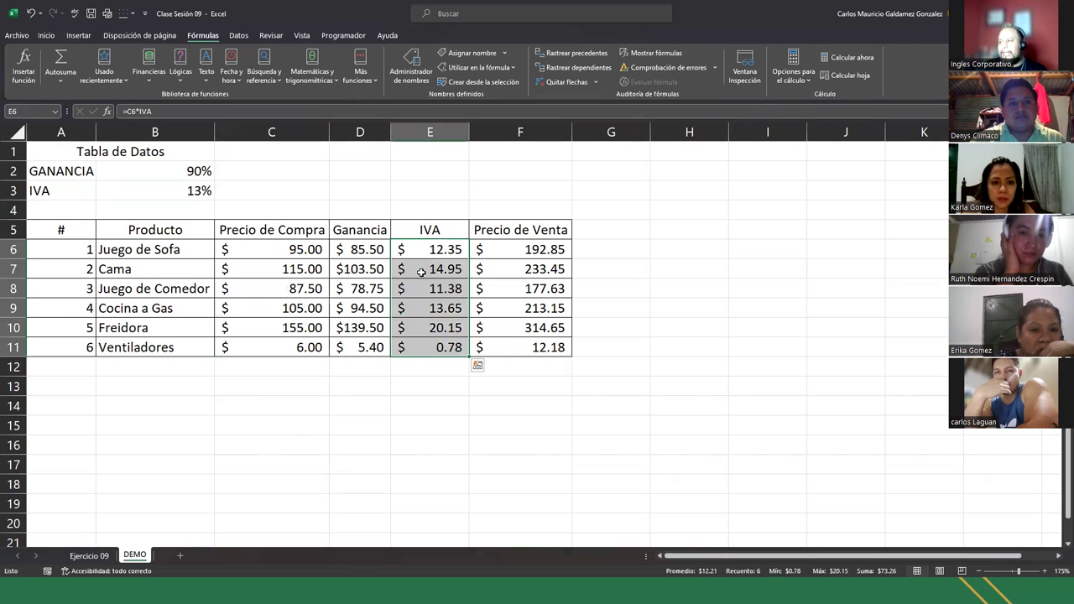
{"action": "left_click_drag", "start_coordinate": [356, 249], "coordinate": [361, 339]}
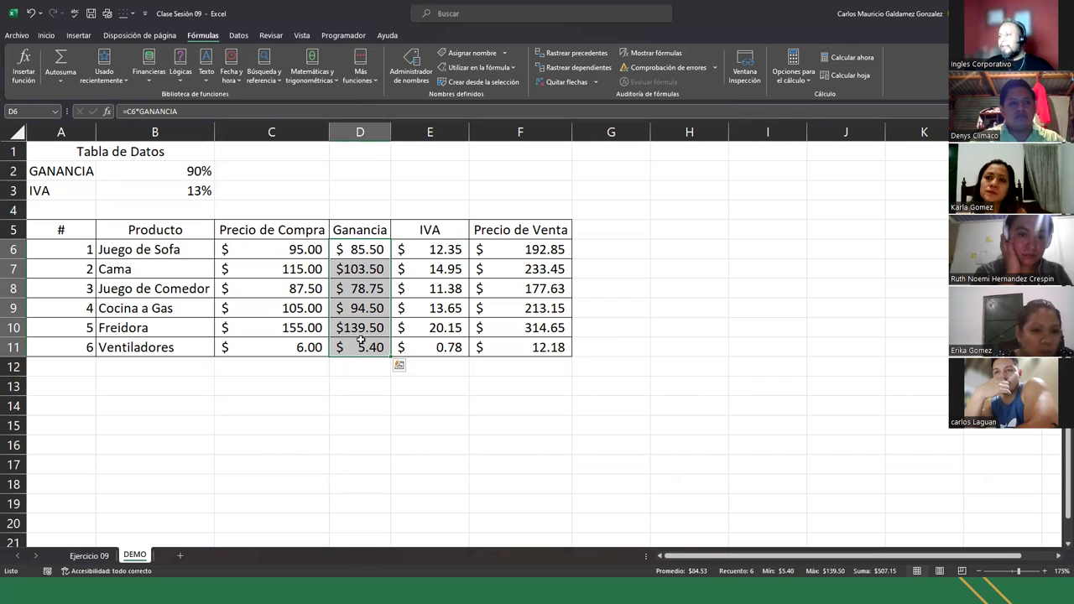
{"action": "left_click", "coordinate": [177, 171]}
{"action": "left_click", "coordinate": [163, 193]}
{"action": "left_click", "coordinate": [161, 173]}
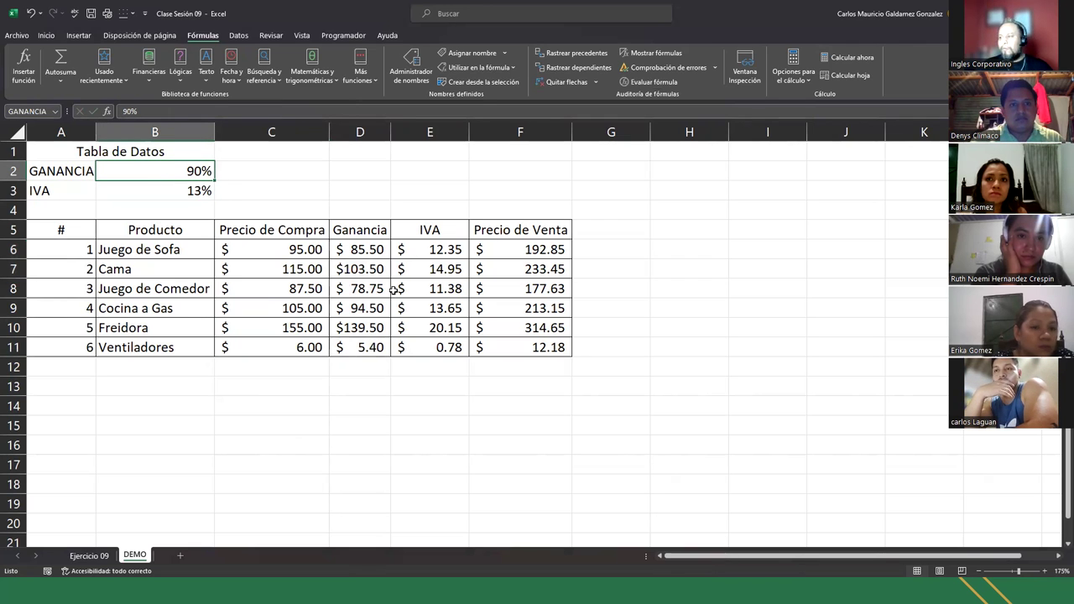
{"action": "left_click", "coordinate": [273, 402]}
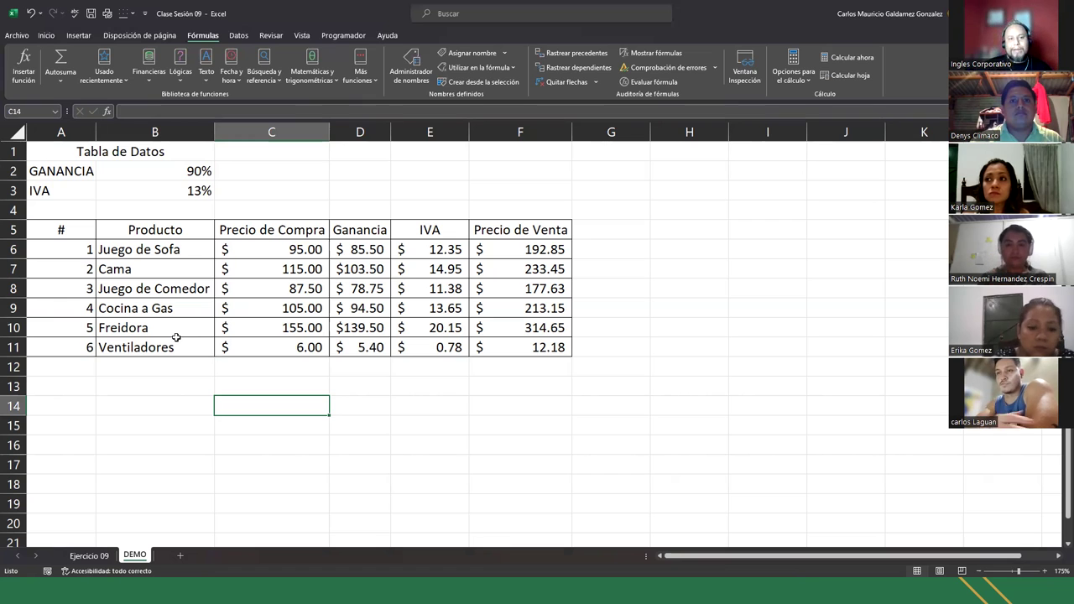
Step: Widen column A slightly and check the named cells GANANCIA in B2 and IVA in B3
{"action": "left_click_drag", "start_coordinate": [96, 132], "coordinate": [101, 133]}
{"action": "left_click_drag", "start_coordinate": [60, 168], "coordinate": [166, 168]}
{"action": "left_click", "coordinate": [165, 169]}
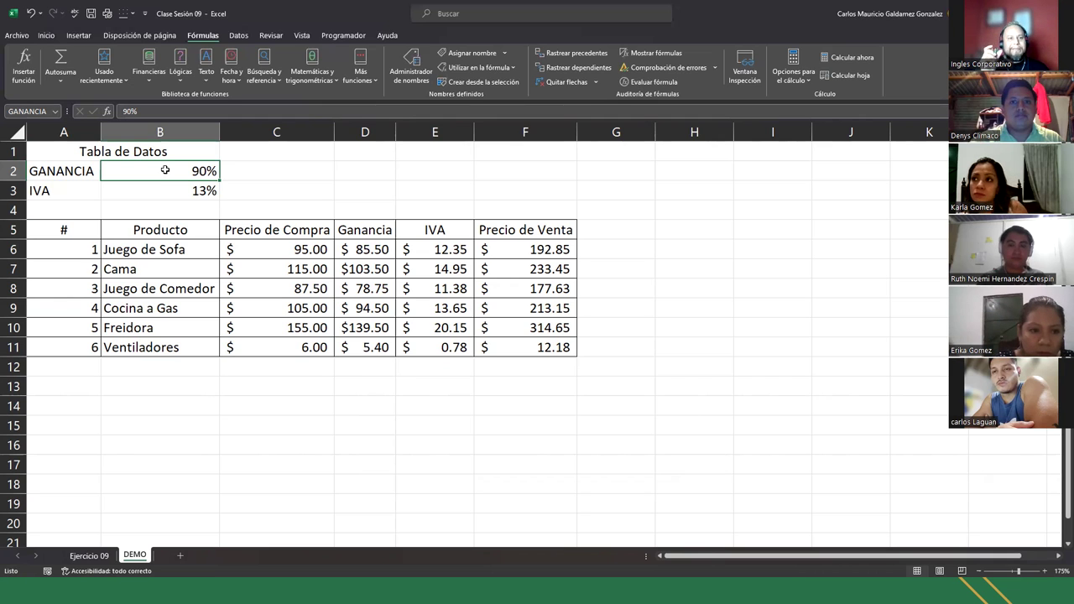
{"action": "left_click", "coordinate": [172, 196]}
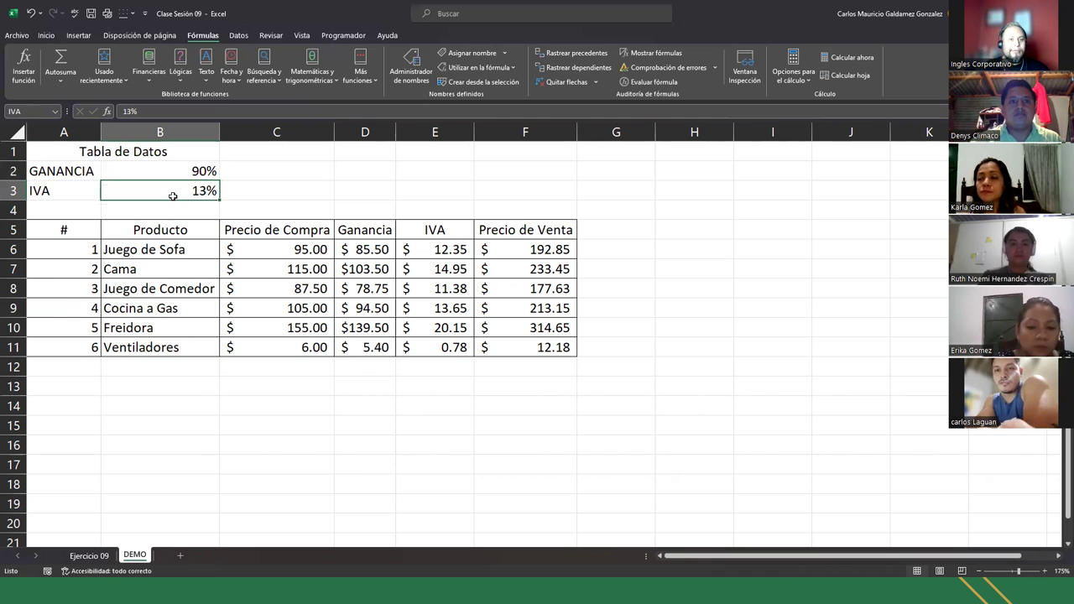
{"action": "left_click", "coordinate": [186, 172]}
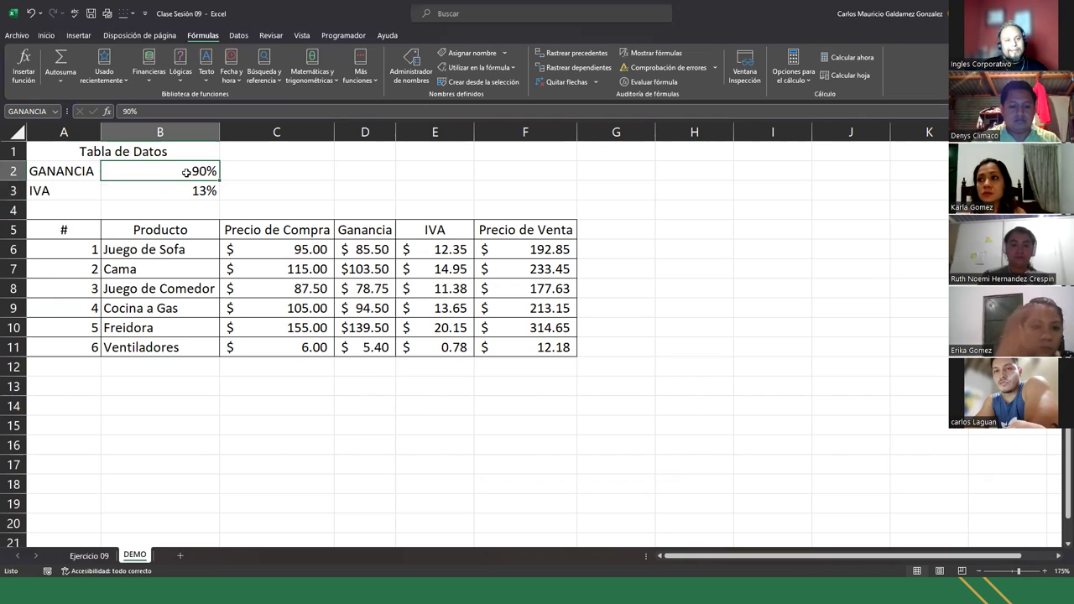
Step: Examine the product table A5:F11, the IVA formula in E11 and the profit formulas in D6 and D7
{"action": "left_click", "coordinate": [278, 354]}
{"action": "left_click_drag", "start_coordinate": [61, 228], "coordinate": [509, 340]}
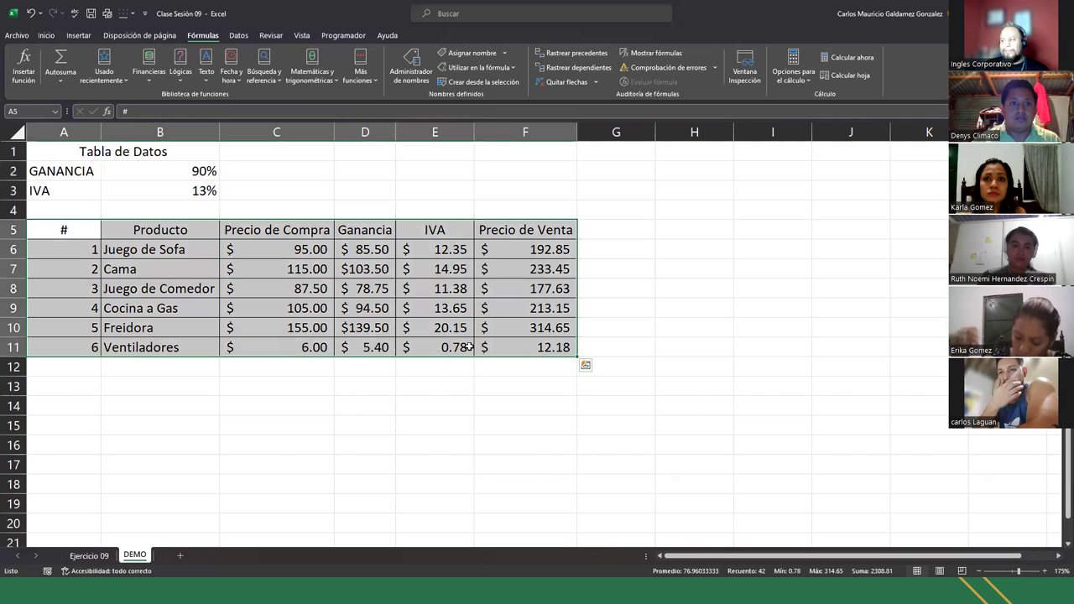
{"action": "left_click", "coordinate": [453, 346]}
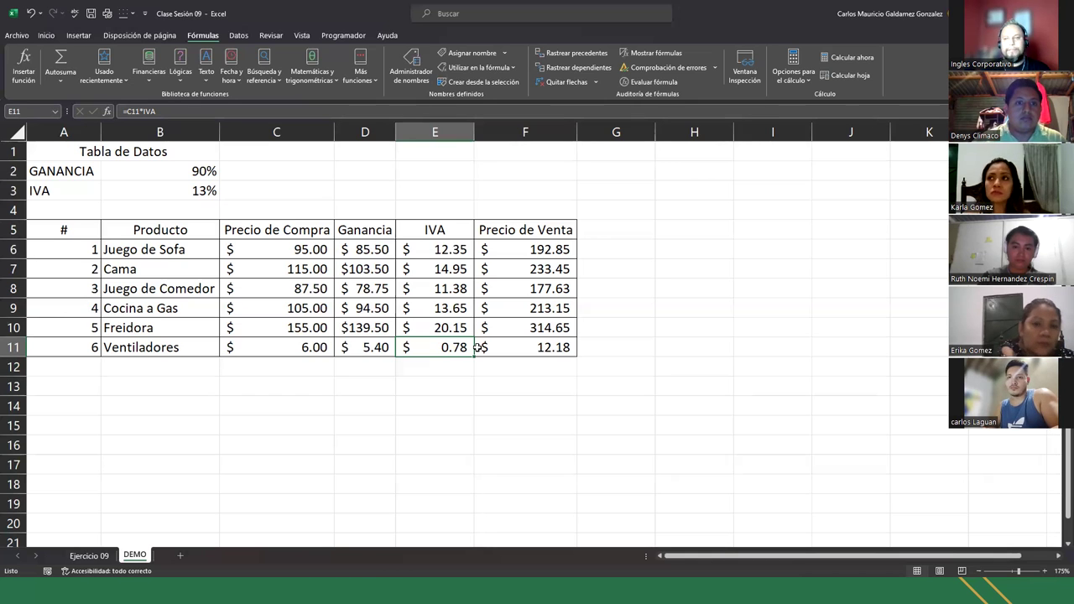
{"action": "left_click", "coordinate": [372, 249]}
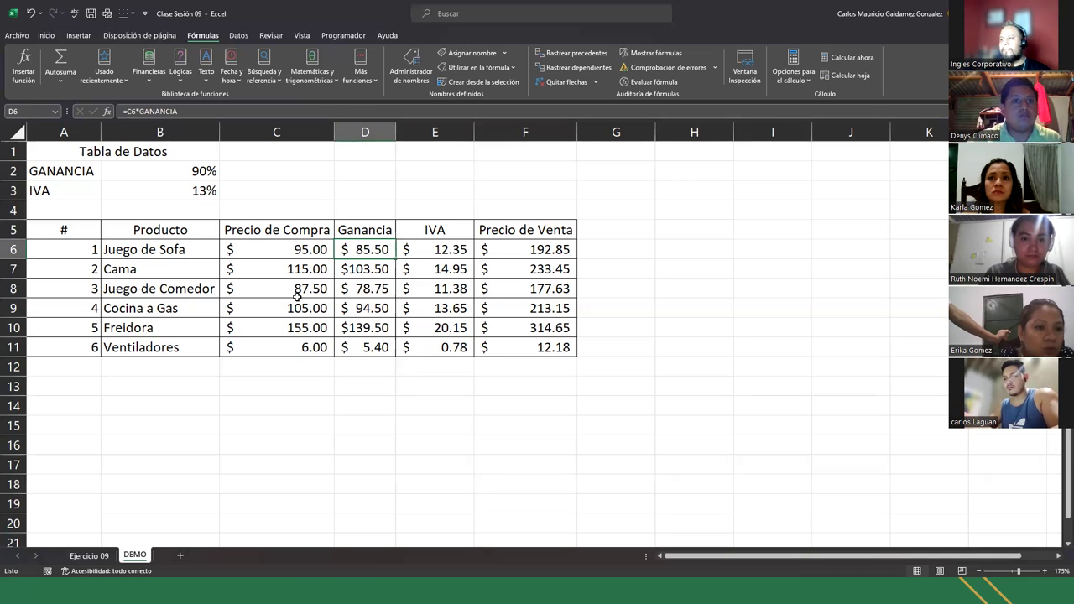
{"action": "left_click", "coordinate": [282, 250]}
{"action": "double_click", "coordinate": [383, 249]}
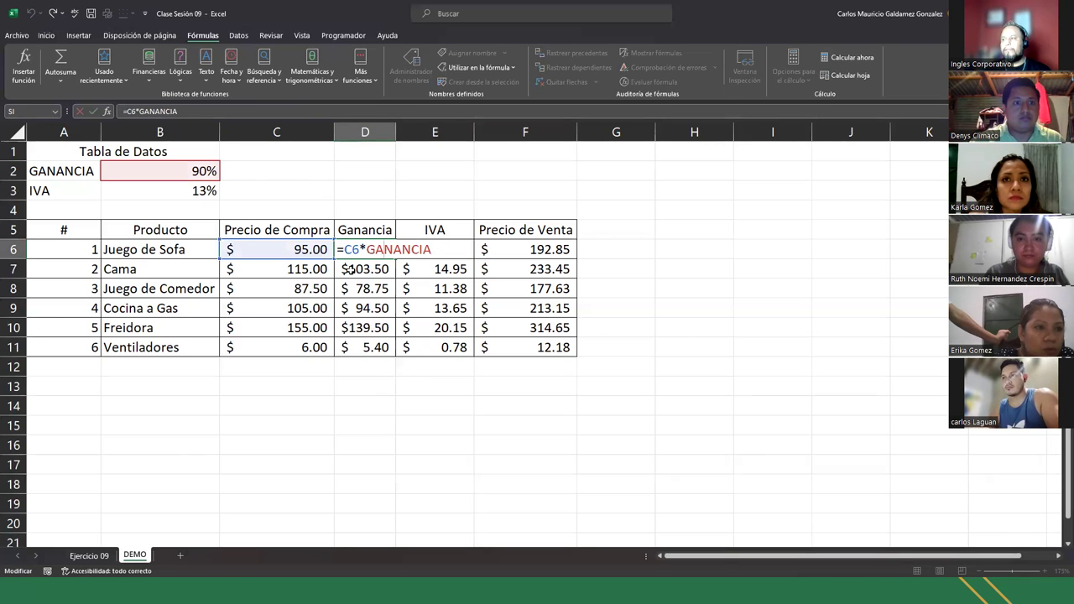
{"action": "double_click", "coordinate": [351, 270]}
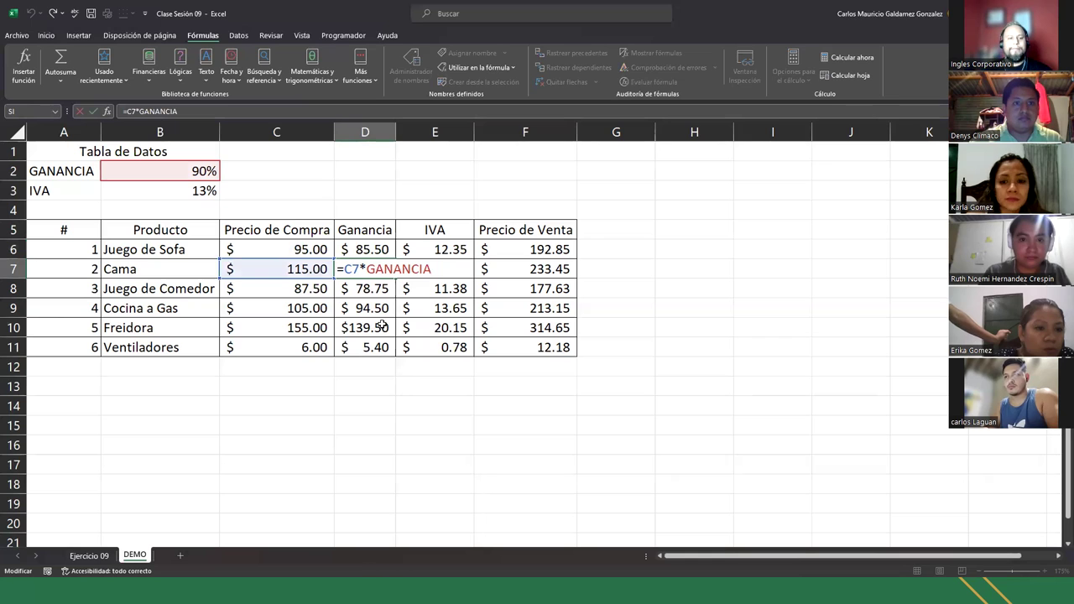
{"action": "key", "text": "Escape"}
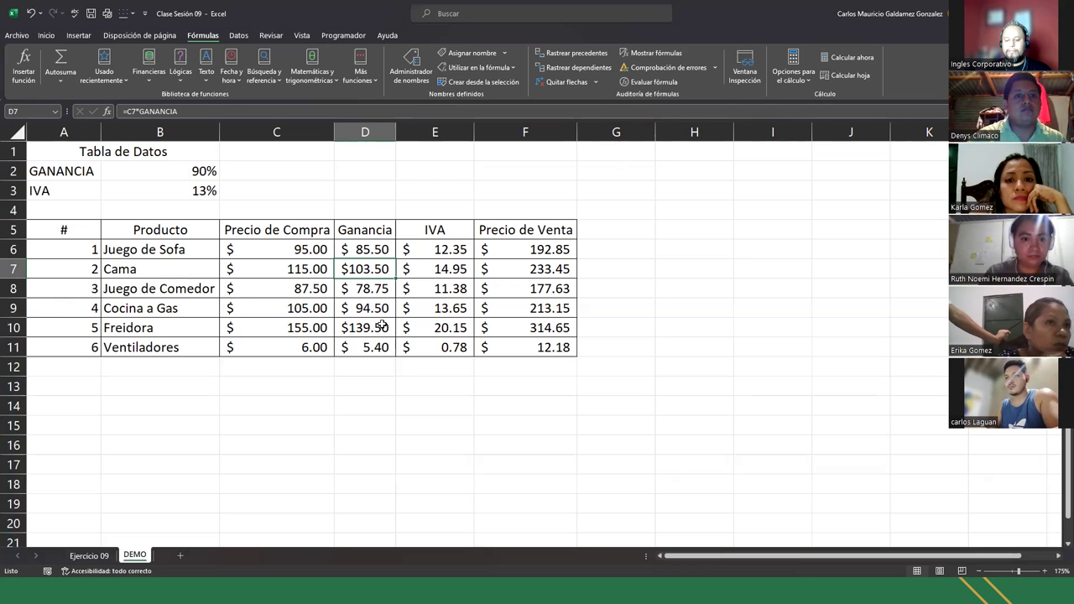
Step: Review the Ganancia formulas in D6 through D10 one by one and the GANANCIA cell B2 they reference
{"action": "left_click", "coordinate": [350, 249]}
{"action": "double_click", "coordinate": [351, 249]}
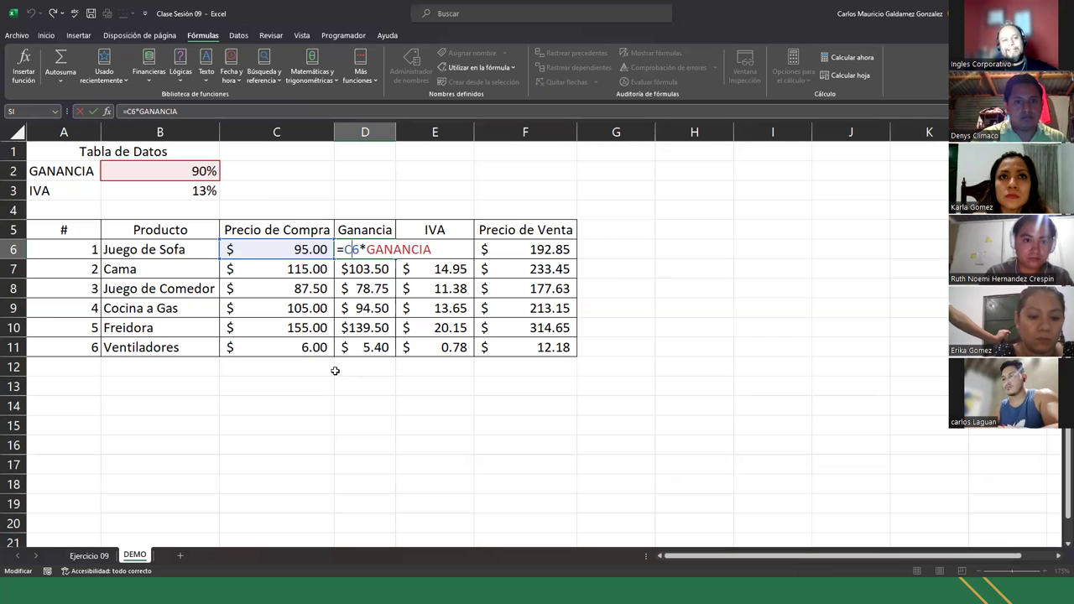
{"action": "key", "text": "Return"}
{"action": "double_click", "coordinate": [371, 269]}
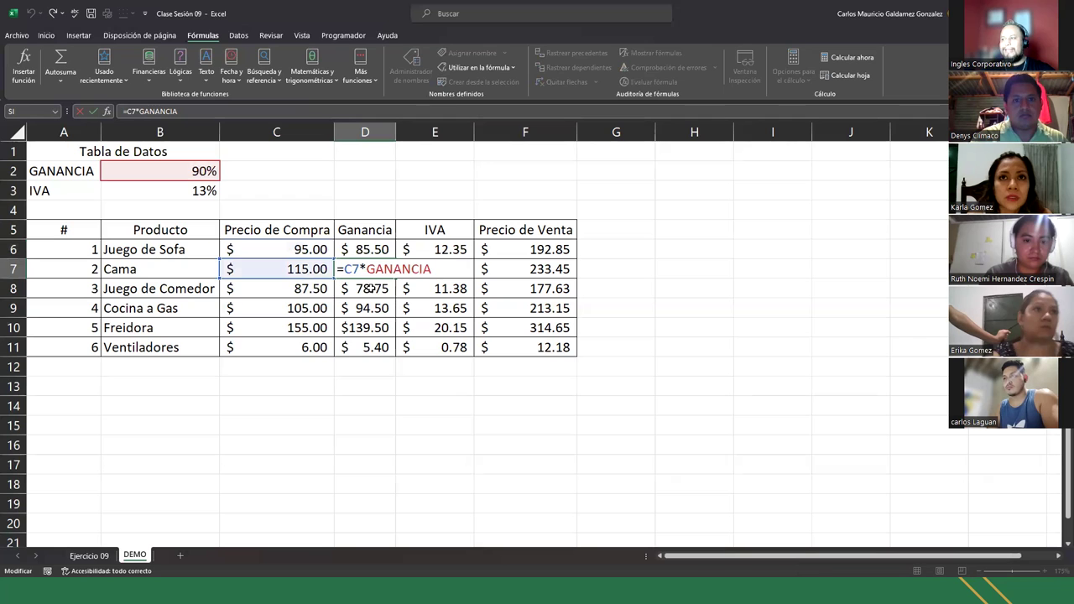
{"action": "key", "text": "Return"}
{"action": "double_click", "coordinate": [370, 288]}
{"action": "key", "text": "Return"}
{"action": "double_click", "coordinate": [368, 307]}
{"action": "key", "text": "Return"}
{"action": "double_click", "coordinate": [369, 327]}
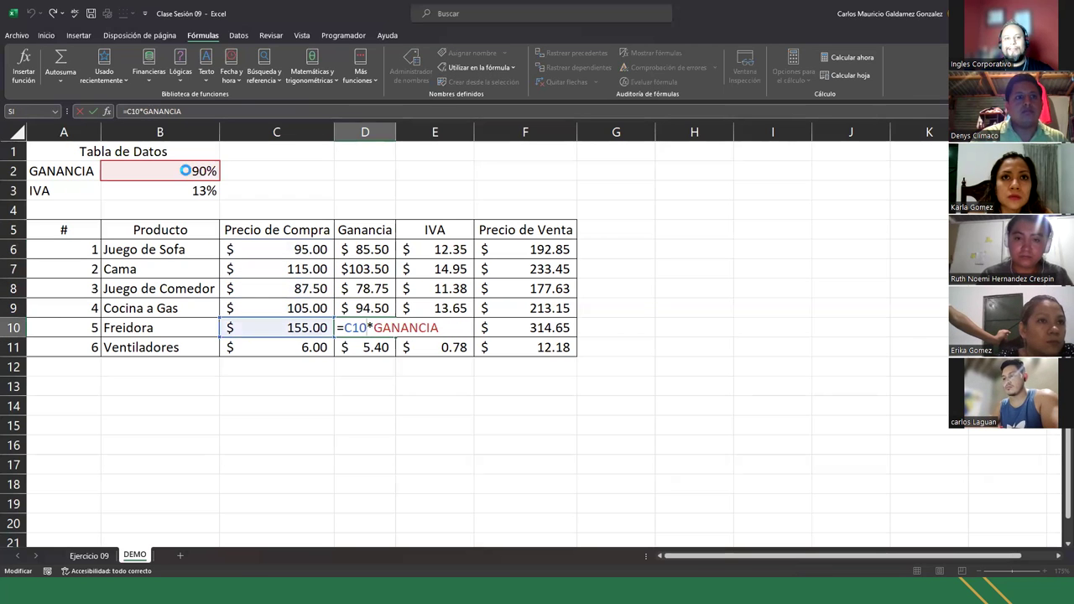
{"action": "key", "text": "Return"}
{"action": "left_click", "coordinate": [185, 171]}
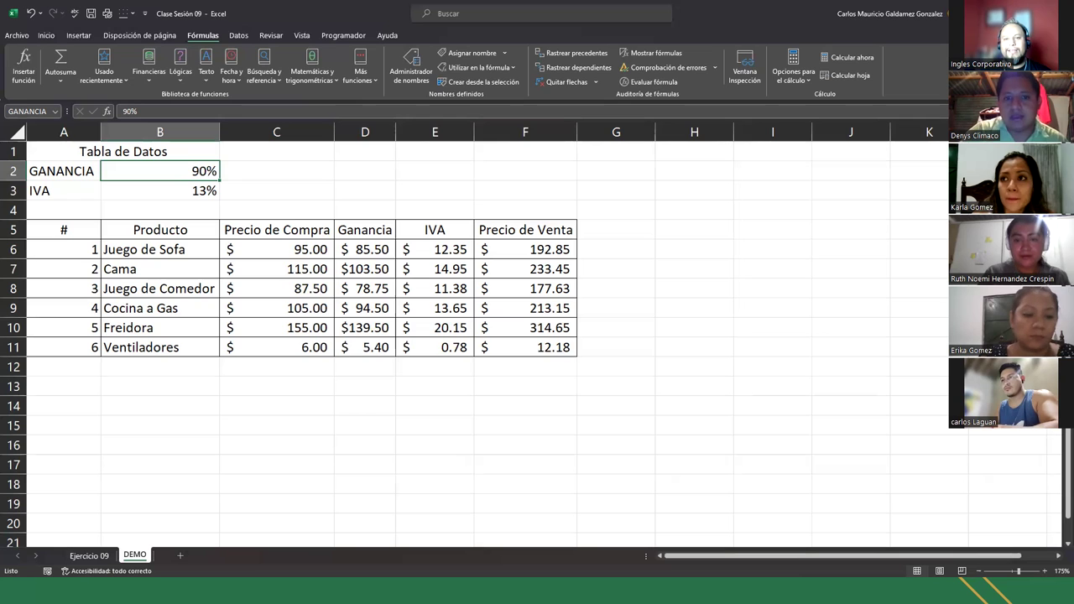
Step: Re-enter the name GANANCIA for cell B2 directly in its cell name field
{"action": "key", "text": "alt+Tab"}
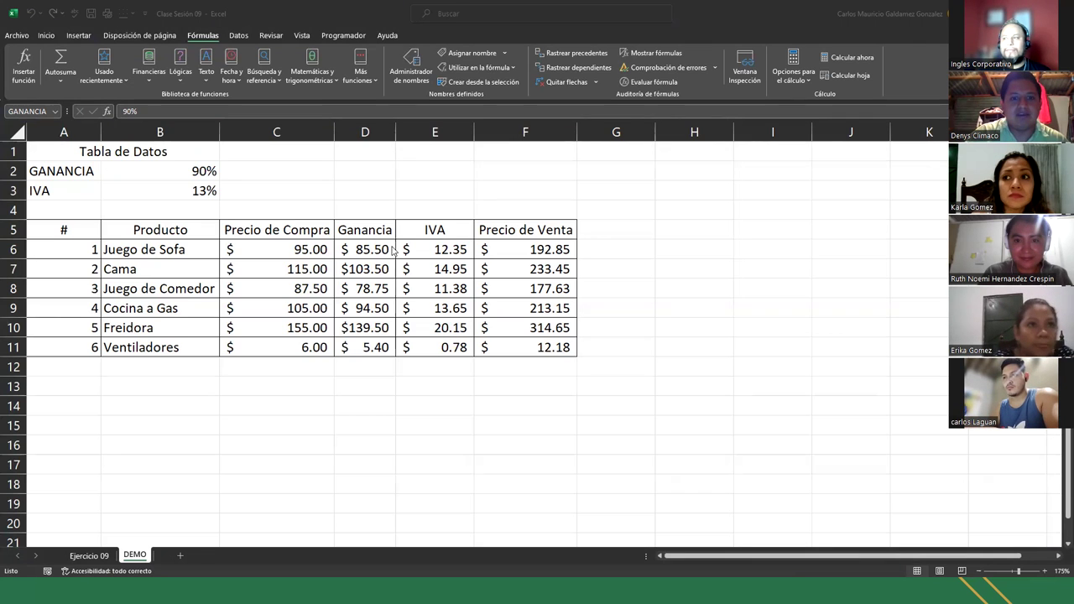
{"action": "left_click", "coordinate": [165, 177]}
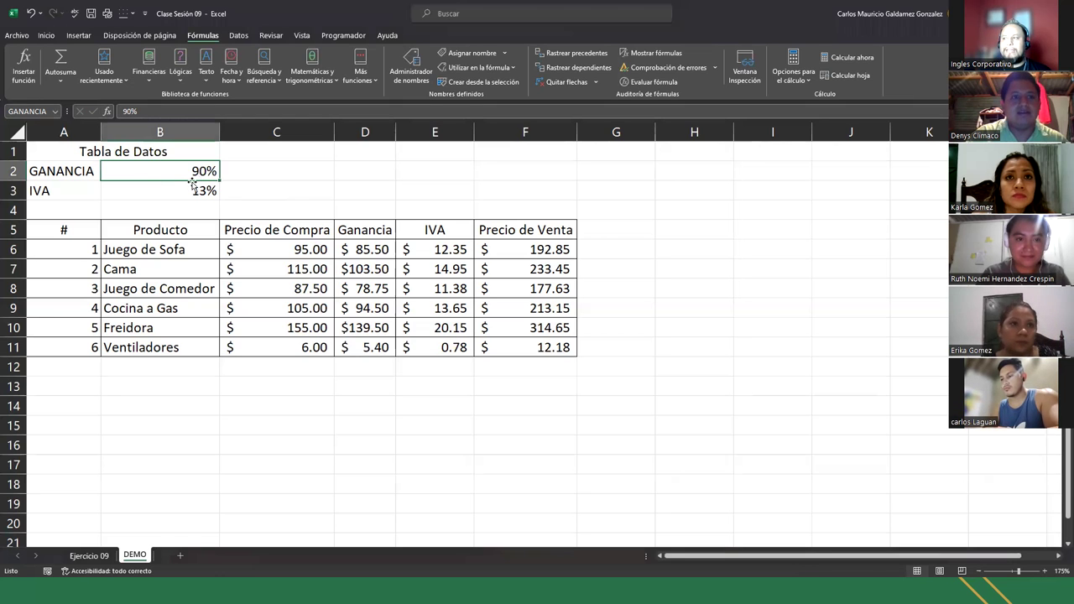
{"action": "left_click", "coordinate": [48, 110]}
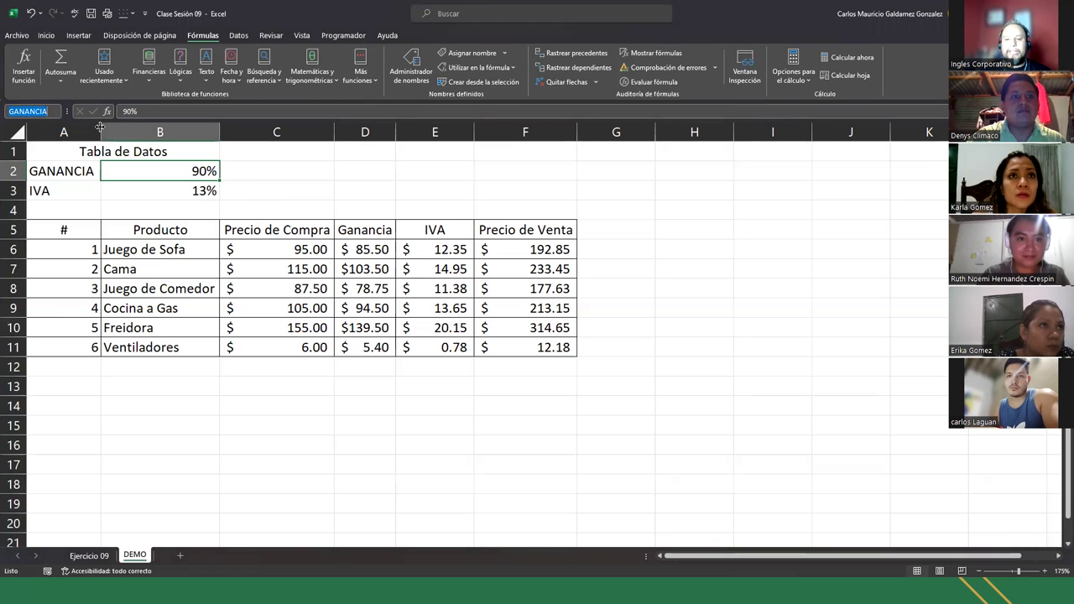
{"action": "key", "text": "BackSpace"}
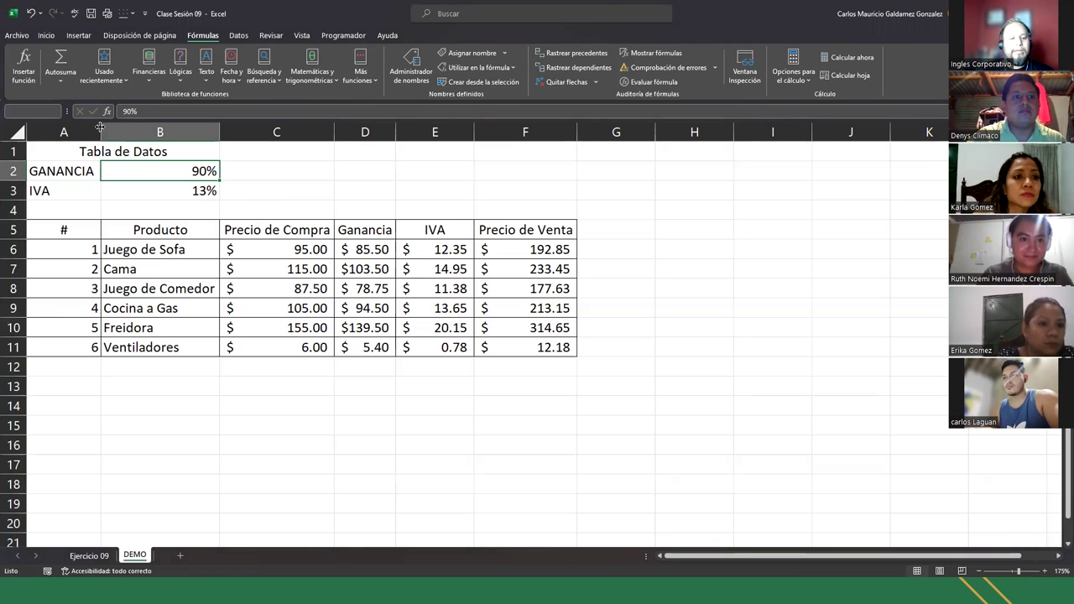
{"action": "type", "text": "GANANCIA"}
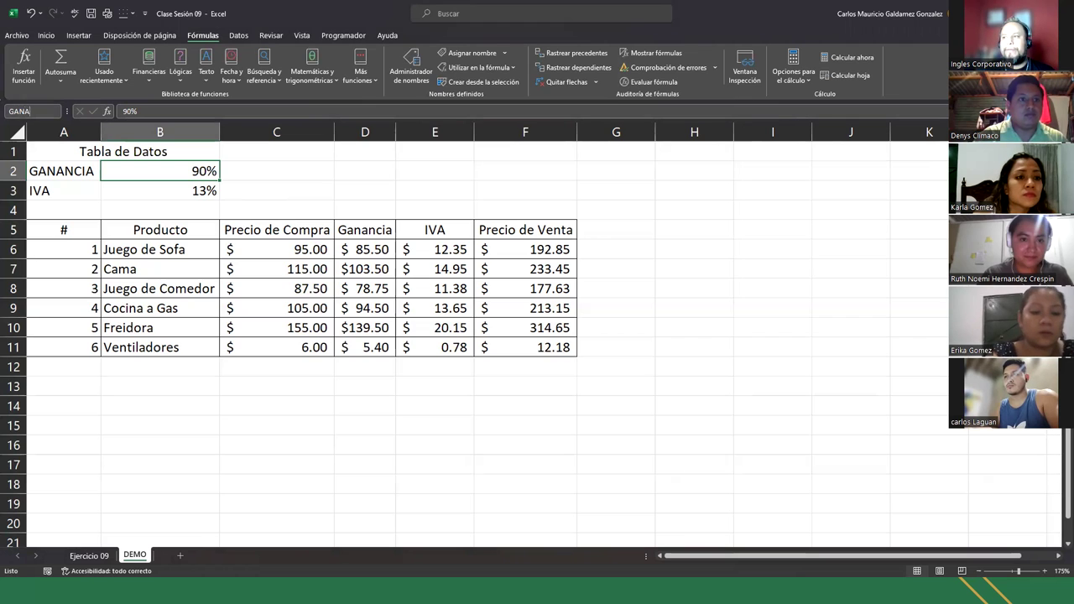
{"action": "key", "text": "Return"}
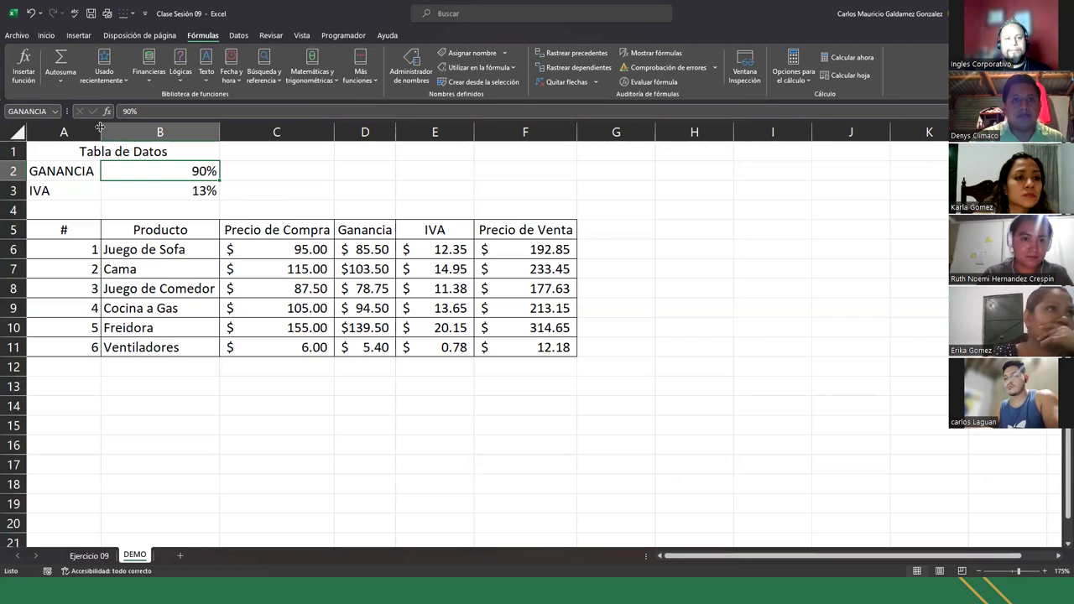
Step: View the new-name settings for cell B3 without creating a name, and open the Name Manager to review the defined names
{"action": "left_click", "coordinate": [171, 192]}
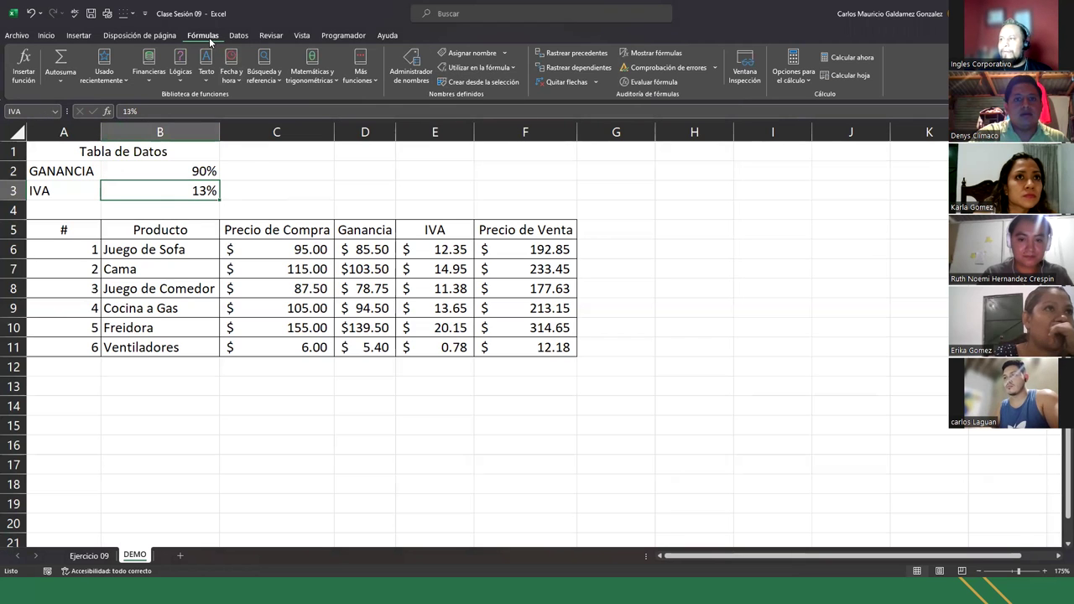
{"action": "left_click", "coordinate": [504, 53]}
{"action": "left_click", "coordinate": [479, 68]}
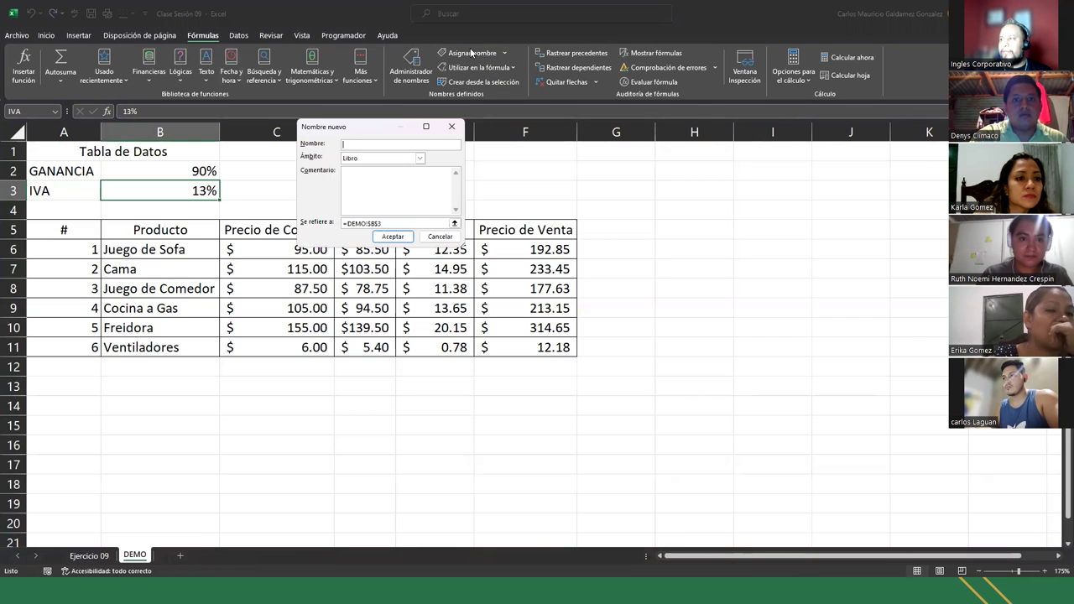
{"action": "left_click", "coordinate": [432, 238]}
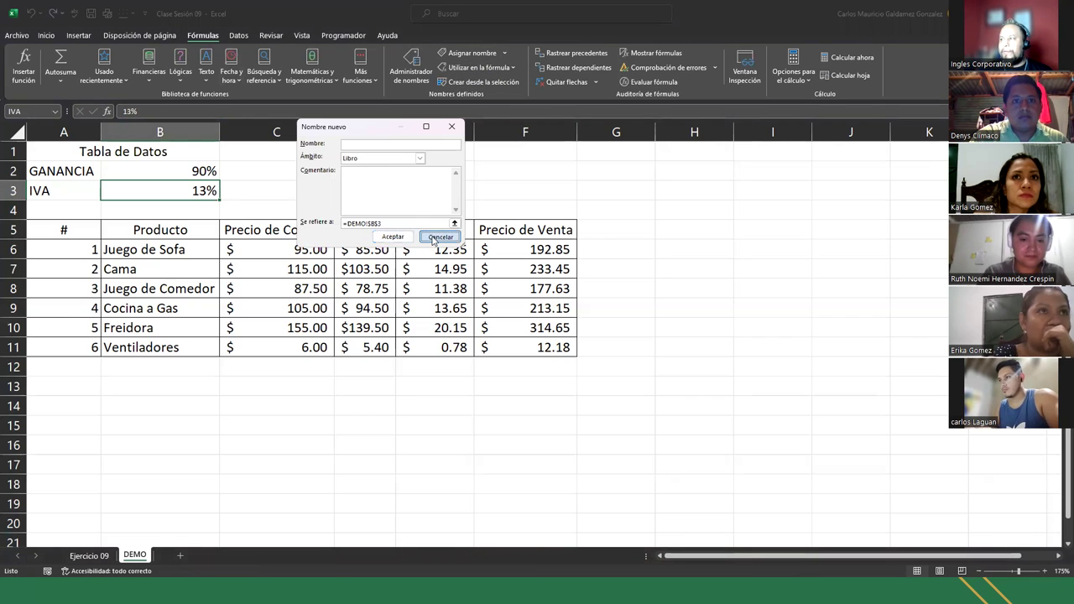
{"action": "left_click", "coordinate": [410, 75]}
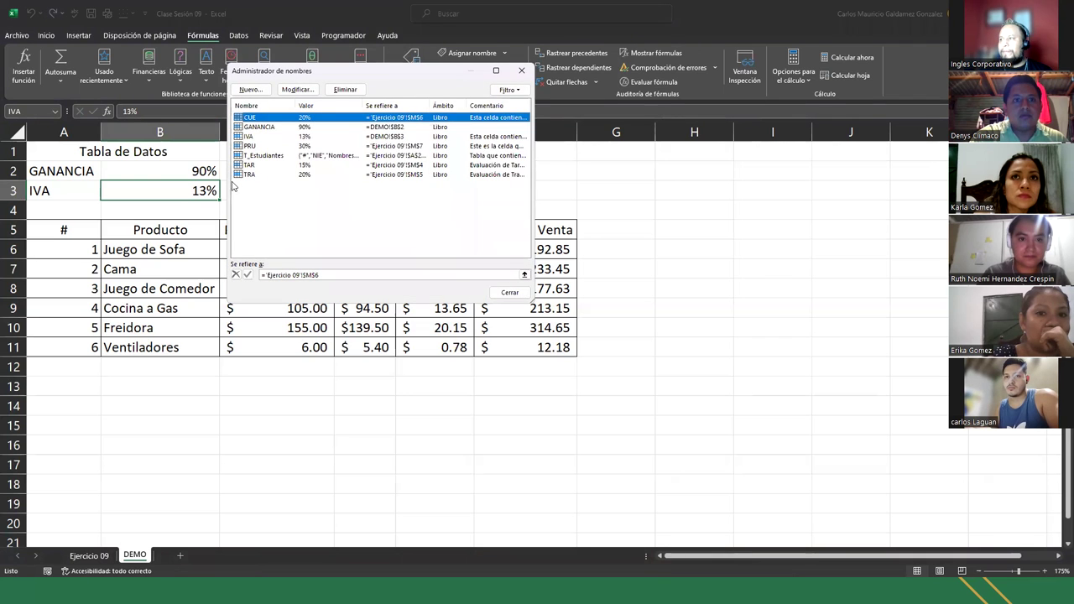
Step: Review the IVA name's comment and DEMO cell reference in its edit settings, and close the Name Manager
{"action": "left_click", "coordinate": [252, 137]}
{"action": "double_click", "coordinate": [252, 137]}
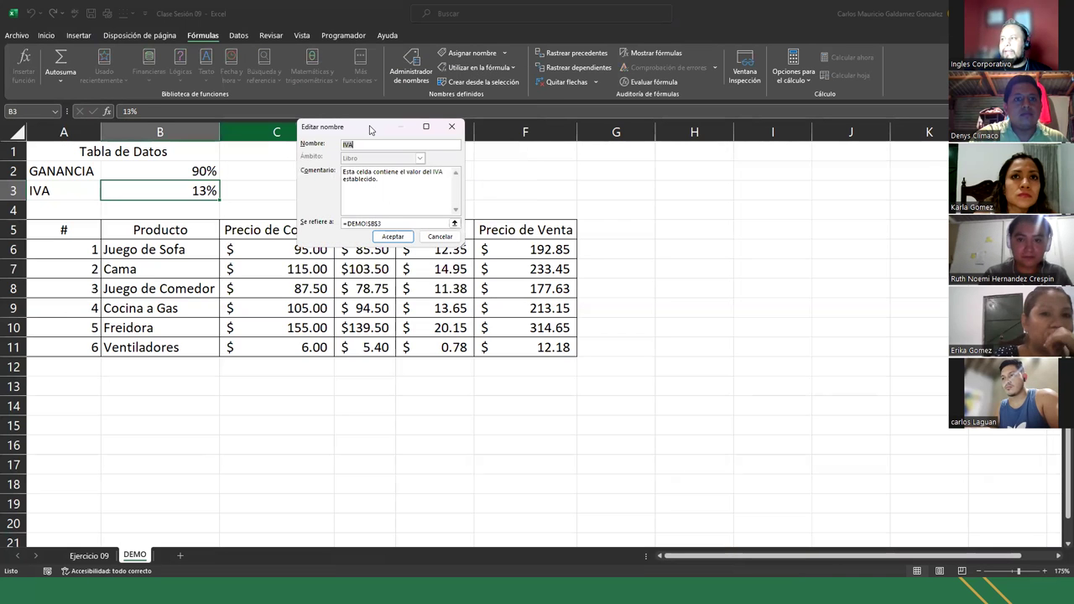
{"action": "left_click", "coordinate": [382, 82]}
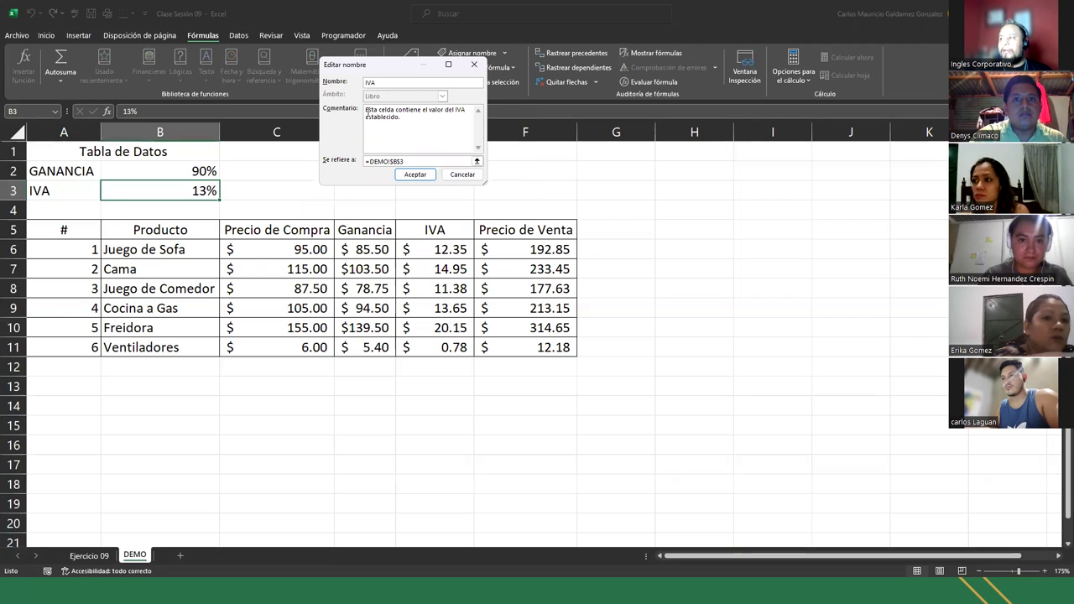
{"action": "left_click", "coordinate": [408, 161]}
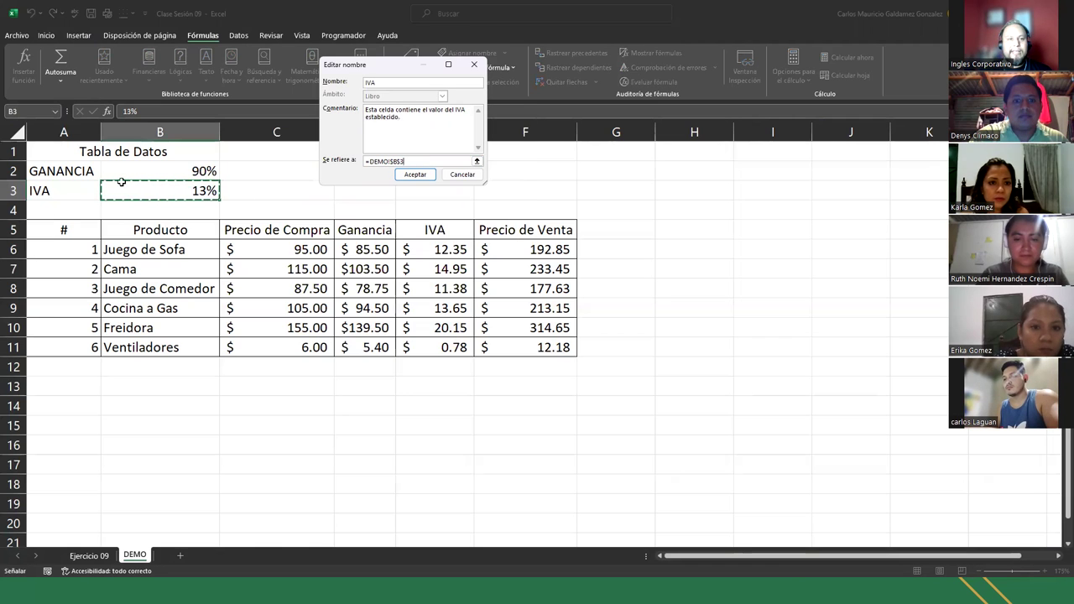
{"action": "left_click", "coordinate": [403, 176]}
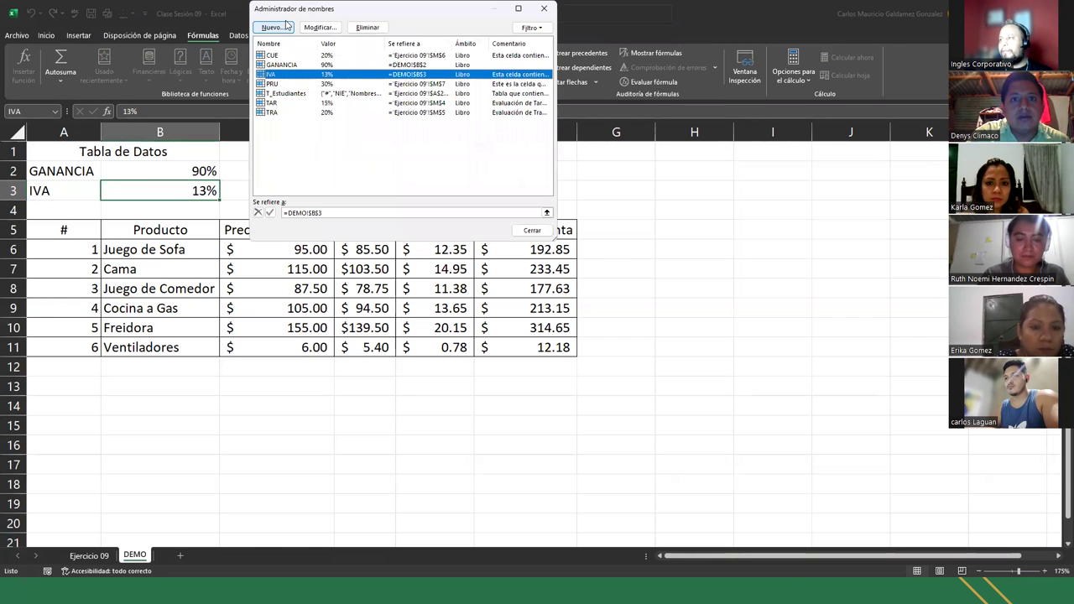
{"action": "double_click", "coordinate": [283, 74]}
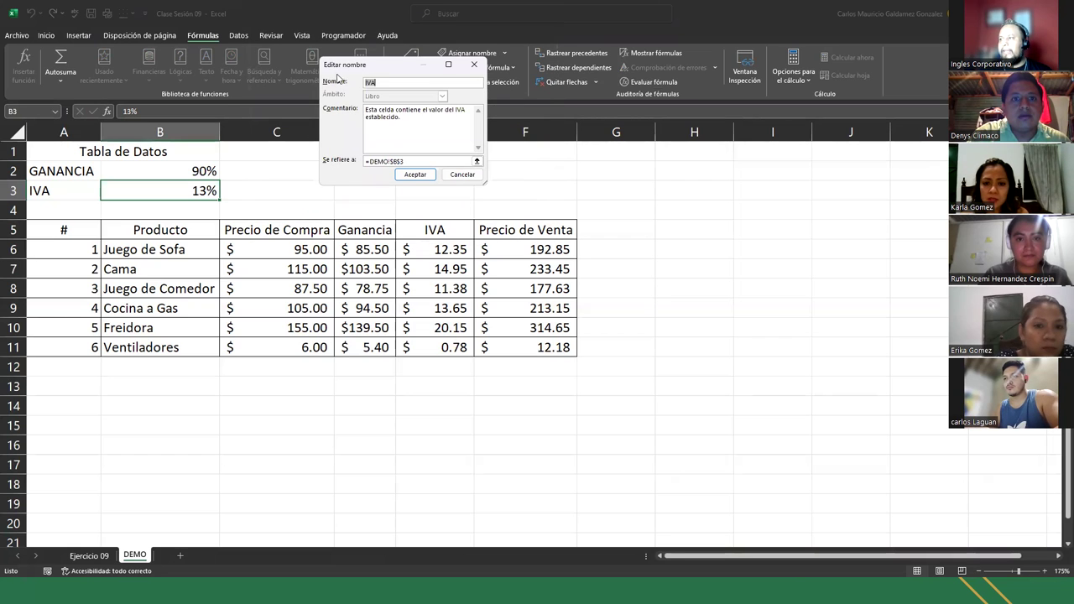
{"action": "left_click", "coordinate": [473, 63]}
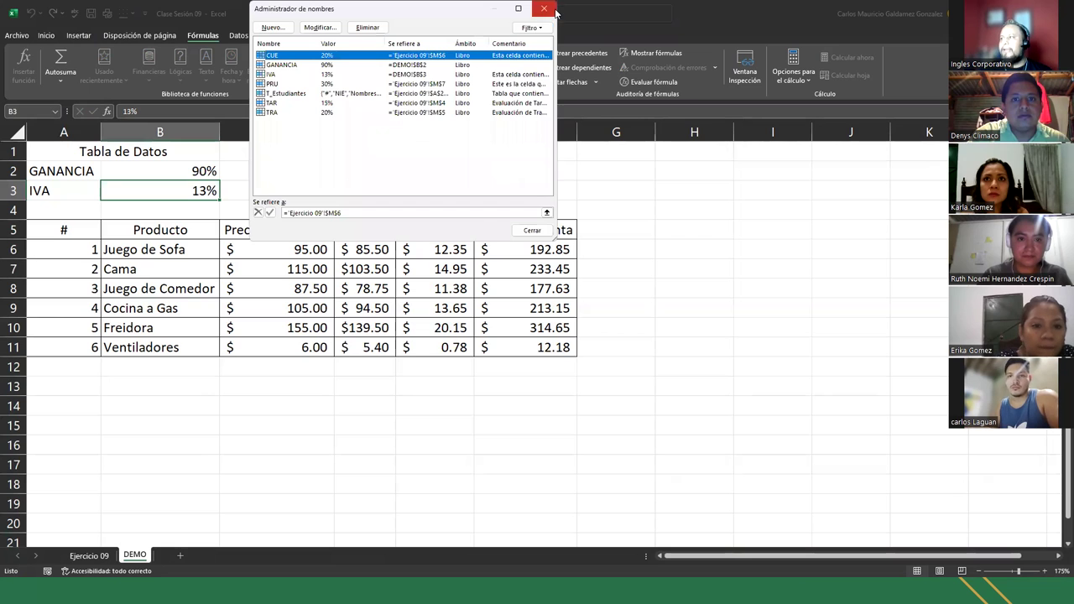
{"action": "left_click", "coordinate": [541, 9]}
Step: Review the comment and cell reference settings for a new name on B3 without creating one
{"action": "left_click", "coordinate": [468, 54]}
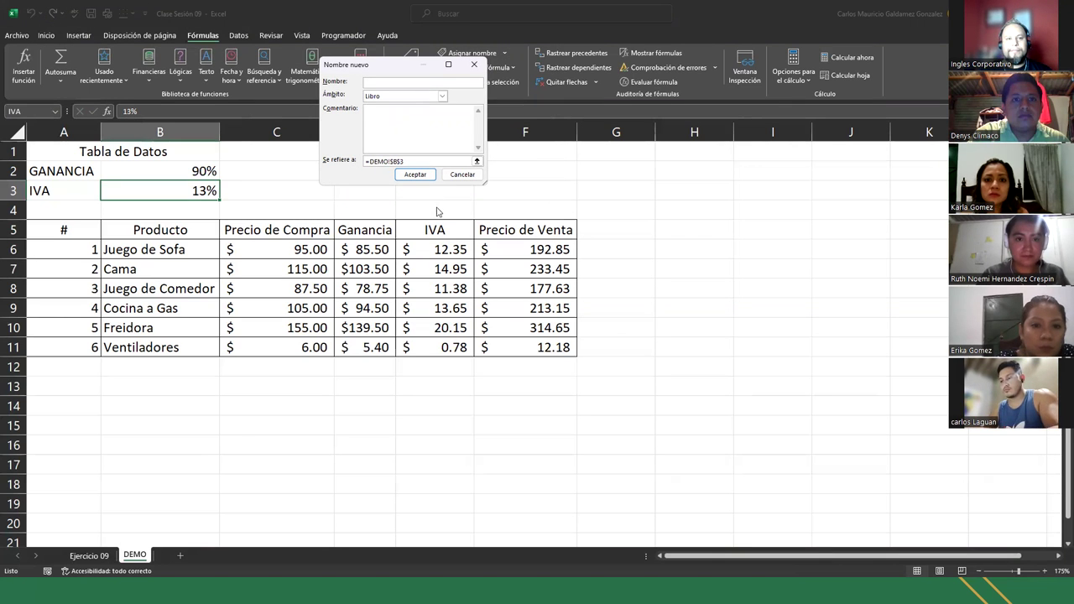
{"action": "left_click", "coordinate": [462, 174]}
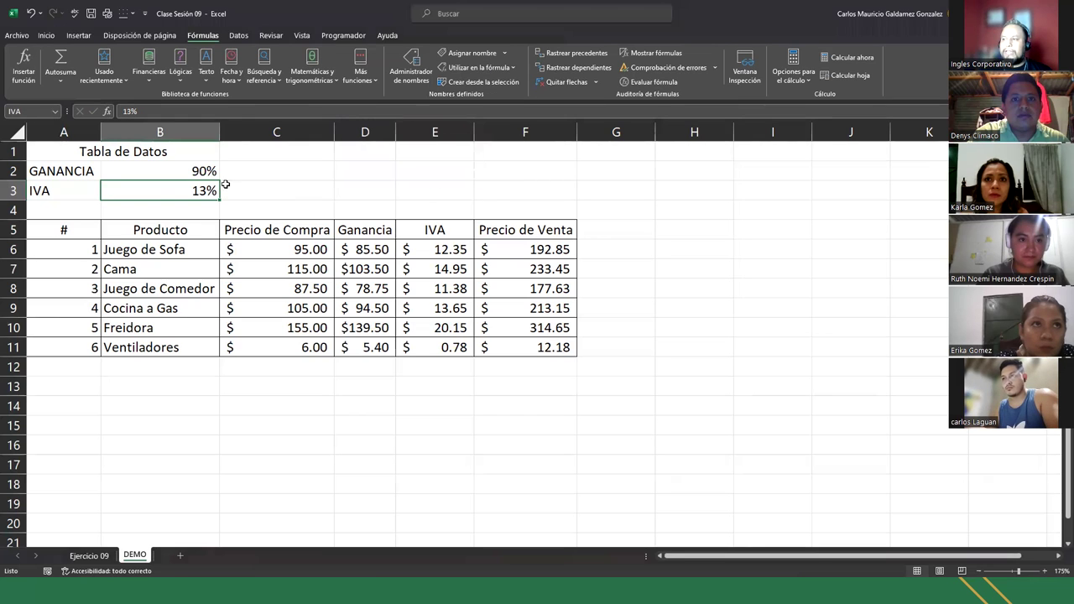
{"action": "left_click", "coordinate": [461, 54]}
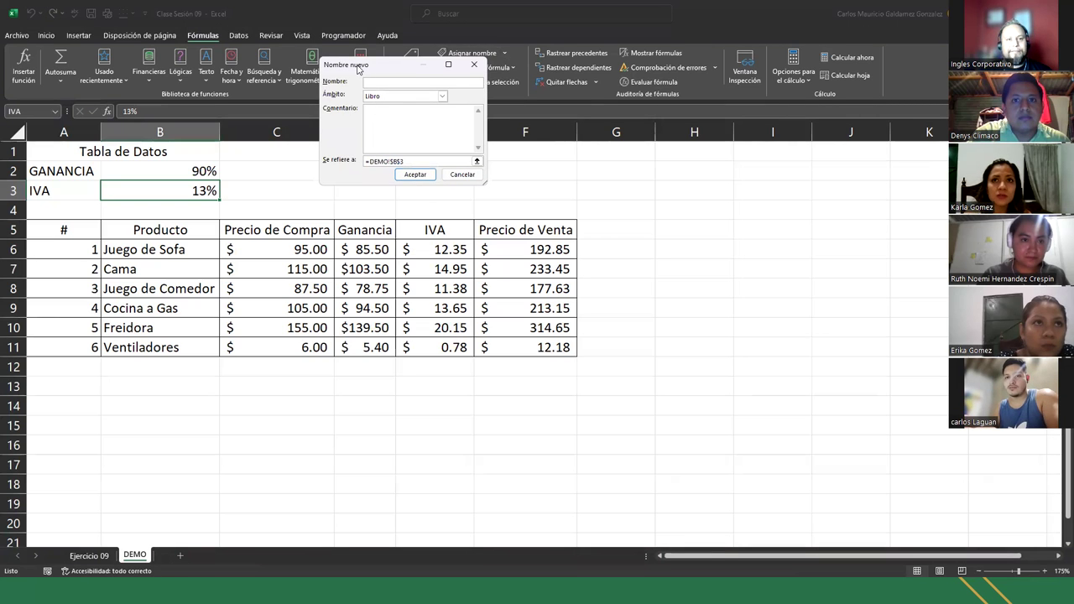
{"action": "left_click", "coordinate": [400, 118]}
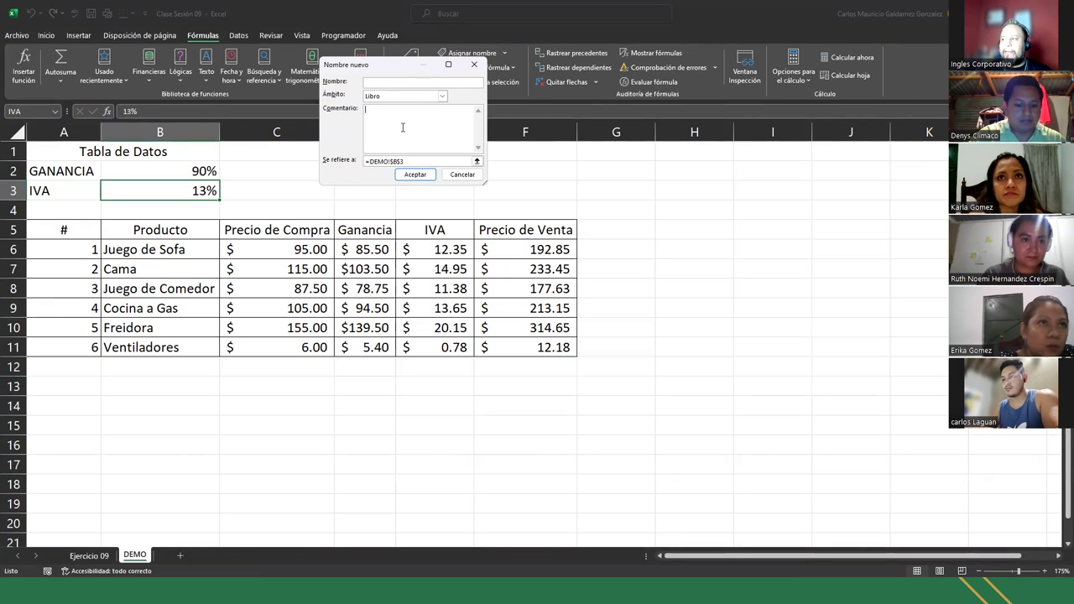
{"action": "left_click", "coordinate": [421, 160]}
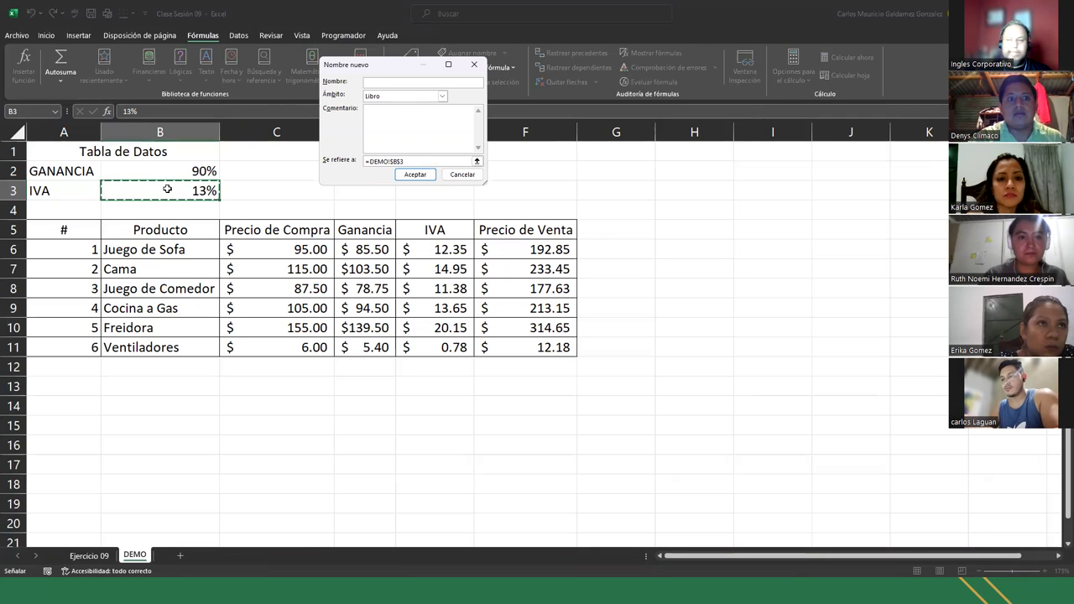
{"action": "left_click", "coordinate": [460, 177]}
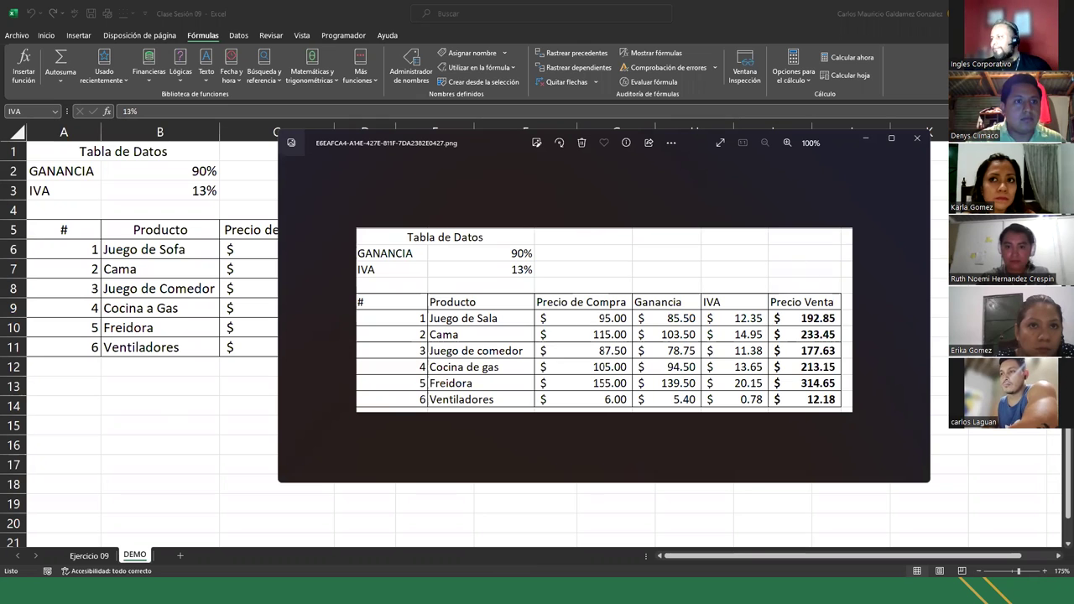
Step: Close the example picture and examine the purchase price in C6 and the Ganancia formula in D6
{"action": "left_click", "coordinate": [918, 140]}
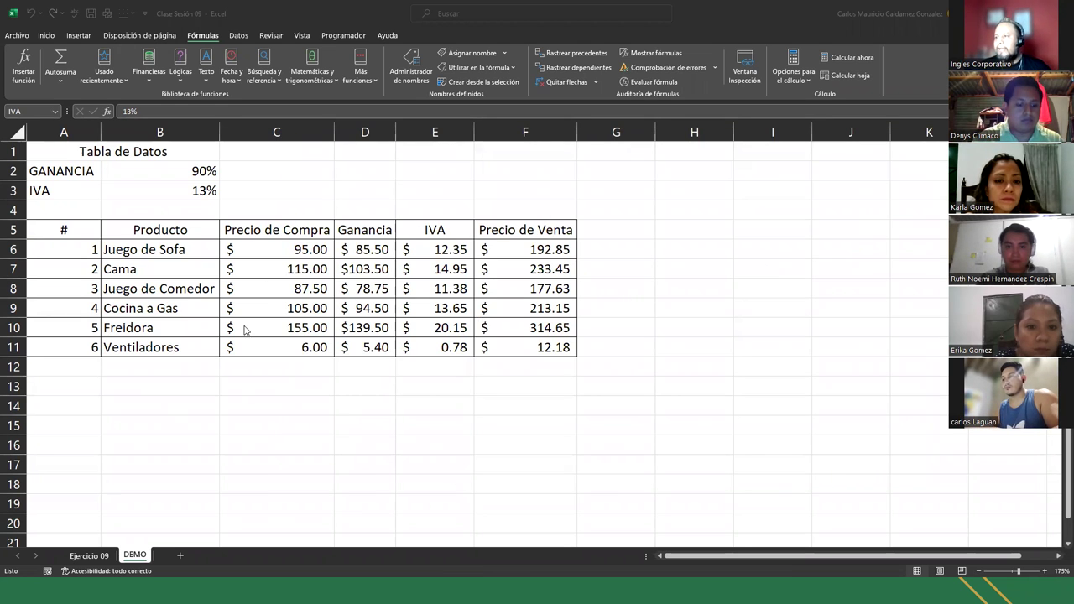
{"action": "left_click", "coordinate": [275, 250]}
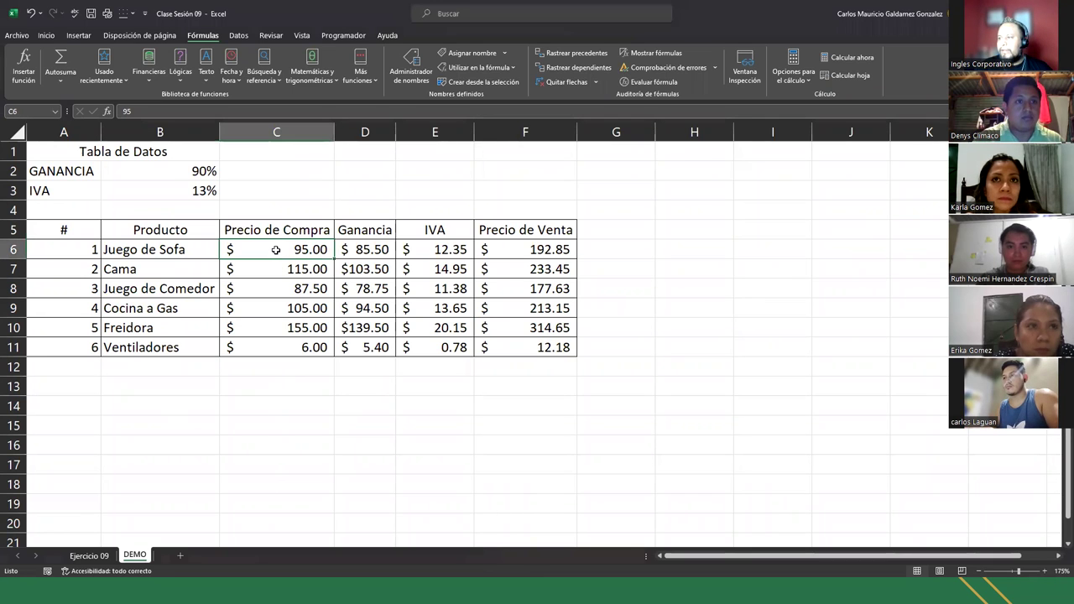
{"action": "left_click", "coordinate": [362, 249]}
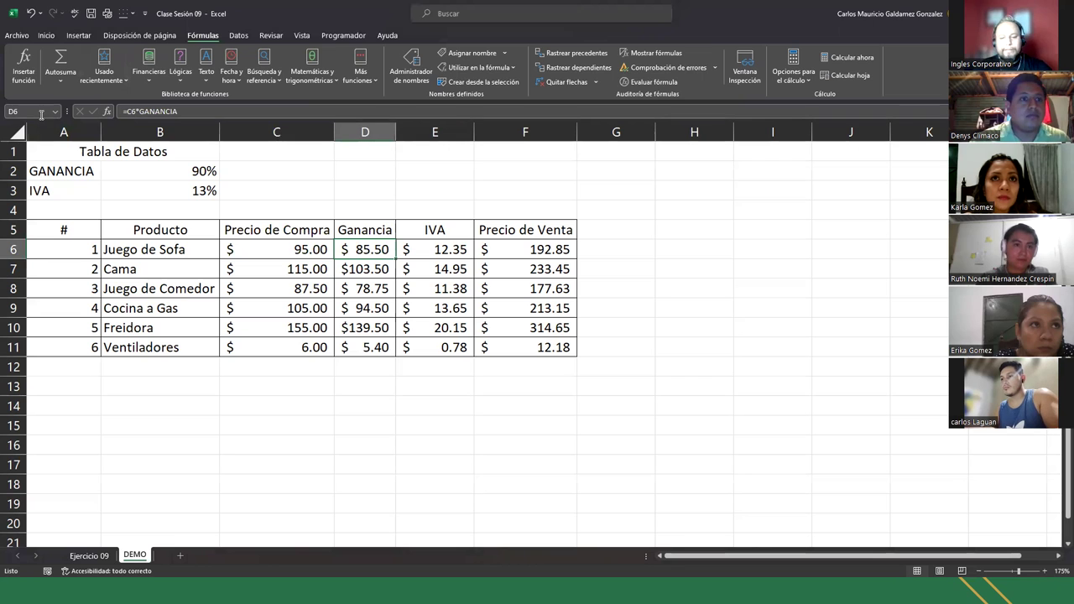
Step: Capture the worksheet area from the formula bar through the product table, paste it as a picture and reduce its size
{"action": "key", "text": "super+shift+s"}
{"action": "left_click_drag", "start_coordinate": [2, 102], "coordinate": [589, 406]}
{"action": "left_click", "coordinate": [588, 292]}
{"action": "key", "text": "ctrl+v"}
{"action": "left_click_drag", "start_coordinate": [723, 350], "coordinate": [389, 247]}
{"action": "left_click_drag", "start_coordinate": [245, 175], "coordinate": [329, 276]}
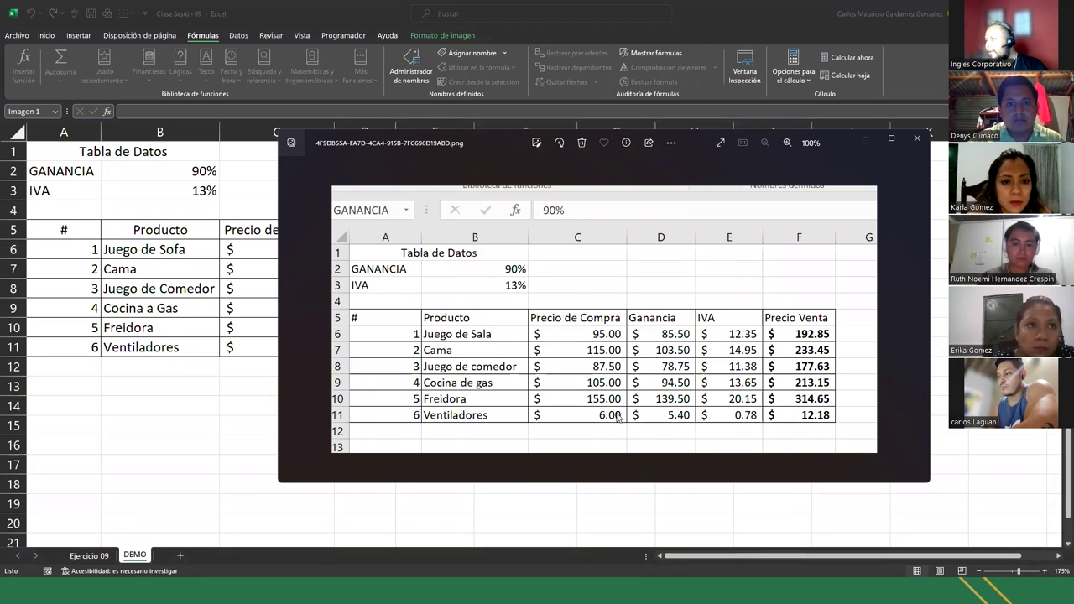
Step: Close the example picture, move the pasted worksheet capture beside the product table and delete it
{"action": "left_click", "coordinate": [917, 138]}
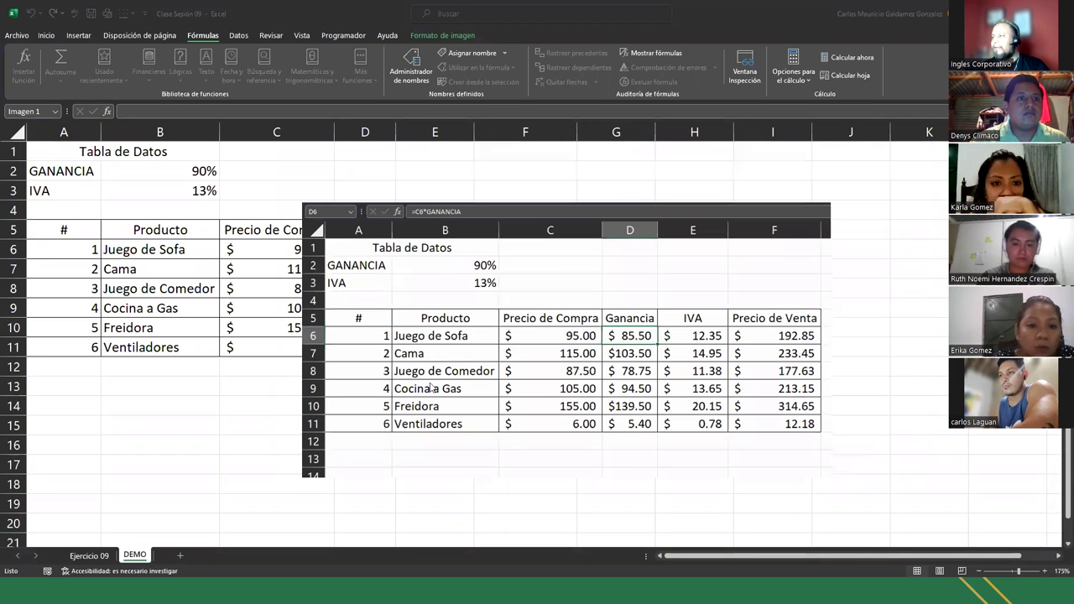
{"action": "left_click", "coordinate": [780, 369]}
{"action": "left_click_drag", "start_coordinate": [411, 266], "coordinate": [703, 278]}
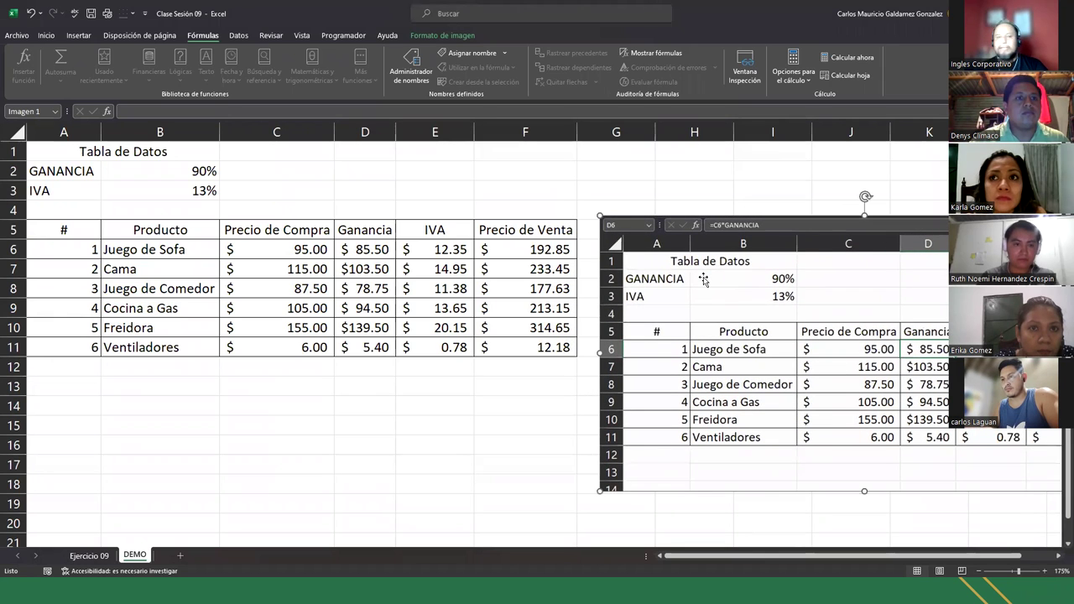
{"action": "key", "text": "Delete"}
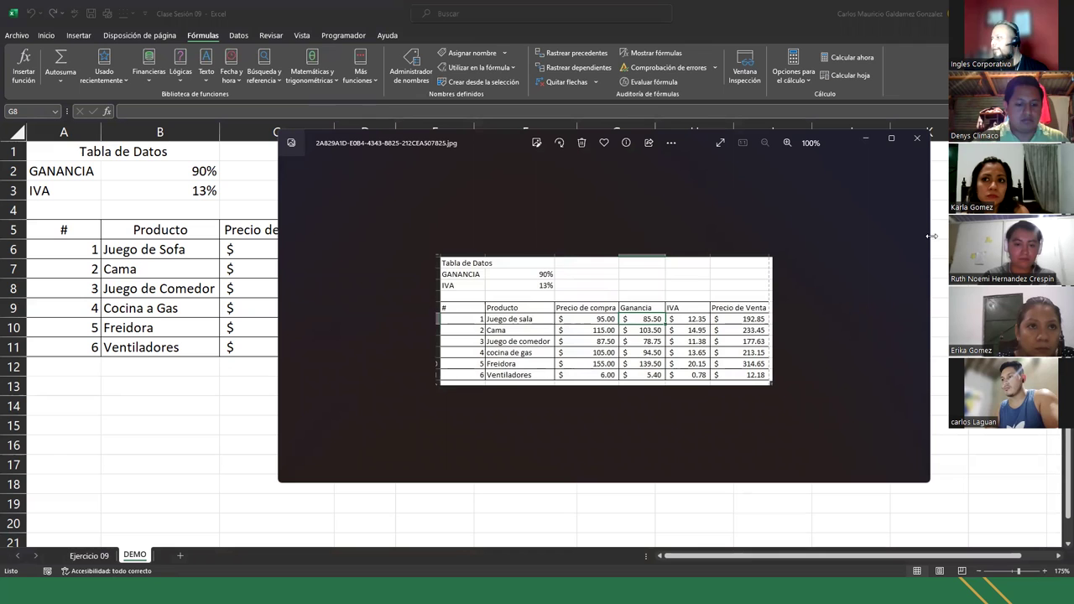
Step: Review the example table pictures one by one, closing each, and check the Ganancia formula in D11
{"action": "left_click", "coordinate": [921, 140]}
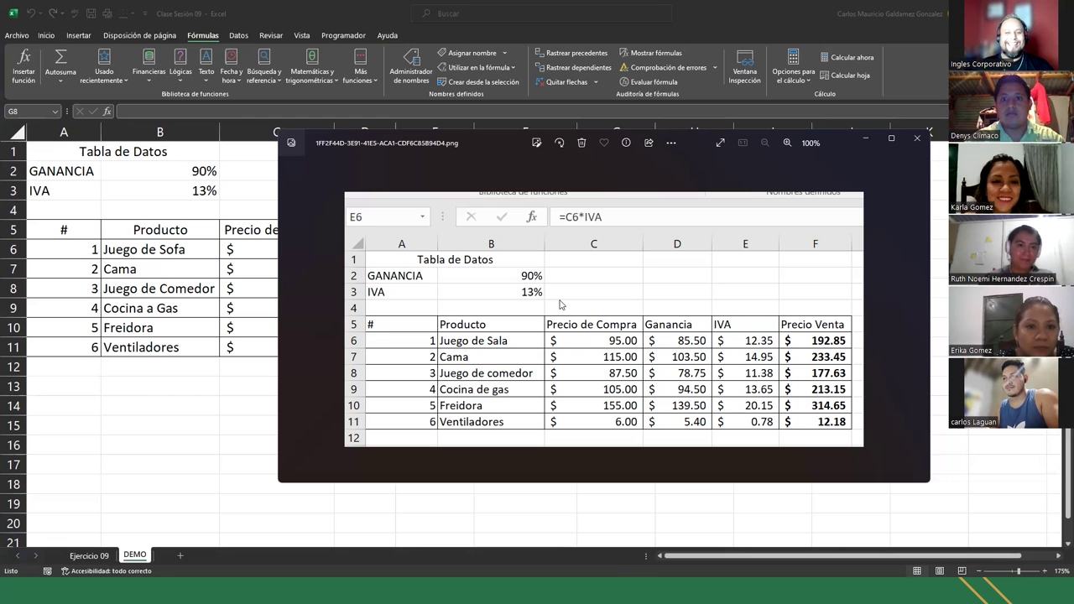
{"action": "left_click", "coordinate": [917, 140]}
{"action": "left_click", "coordinate": [360, 340]}
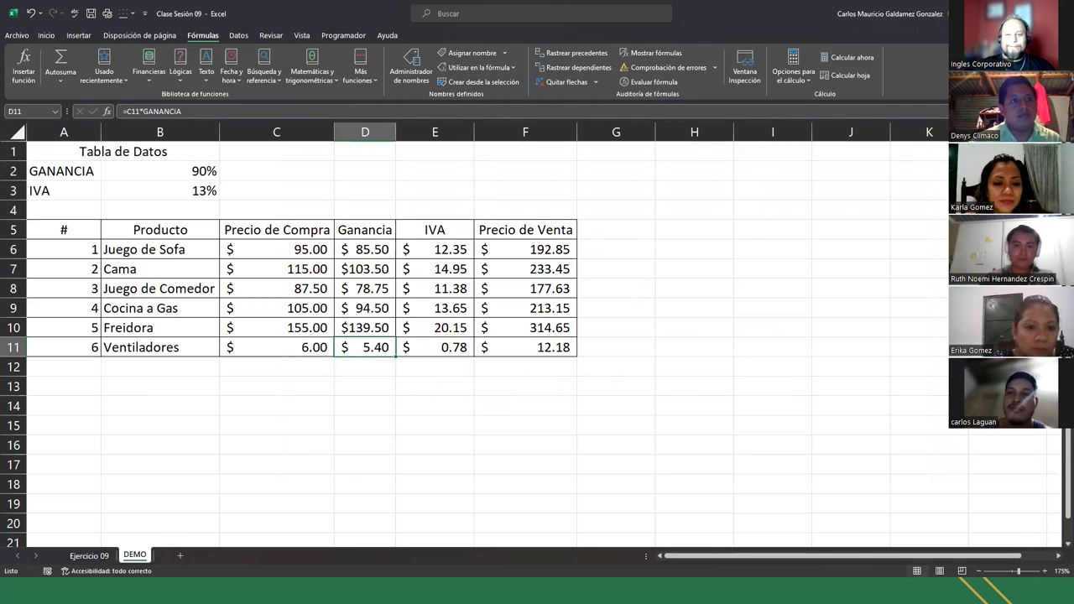
{"action": "key", "text": "alt+Tab"}
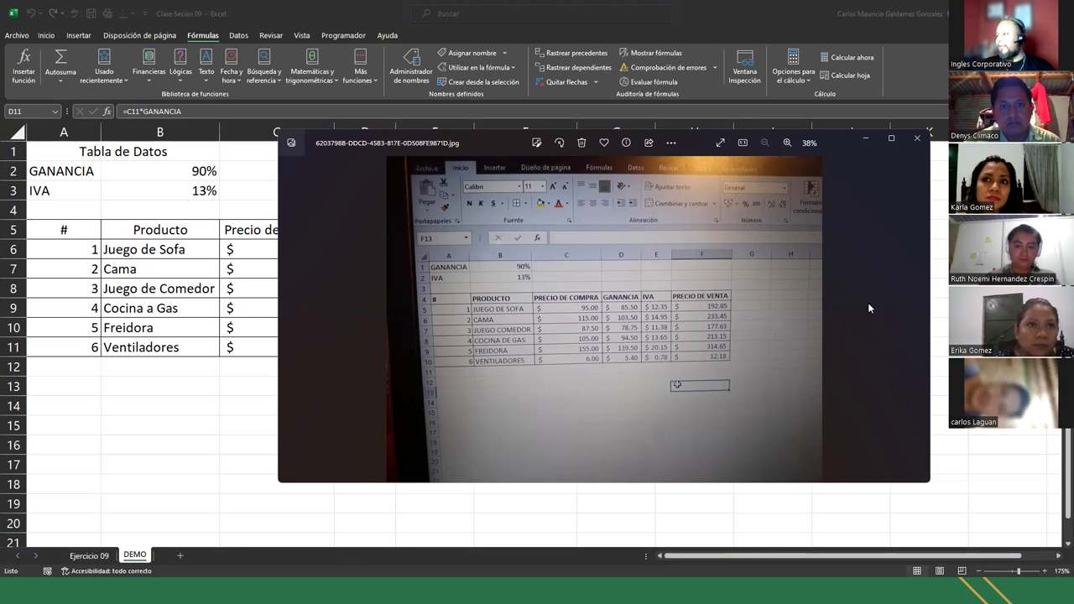
{"action": "left_click", "coordinate": [913, 143]}
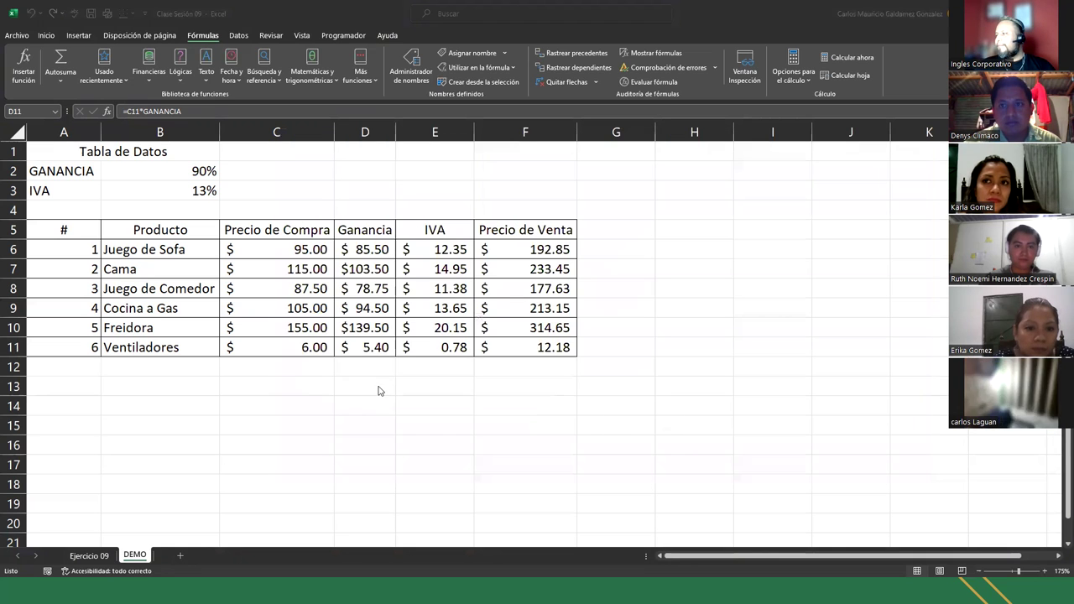
Step: Try purchase prices of 6.9 and 7.1 for Ventiladores in C11
{"action": "left_click", "coordinate": [269, 349]}
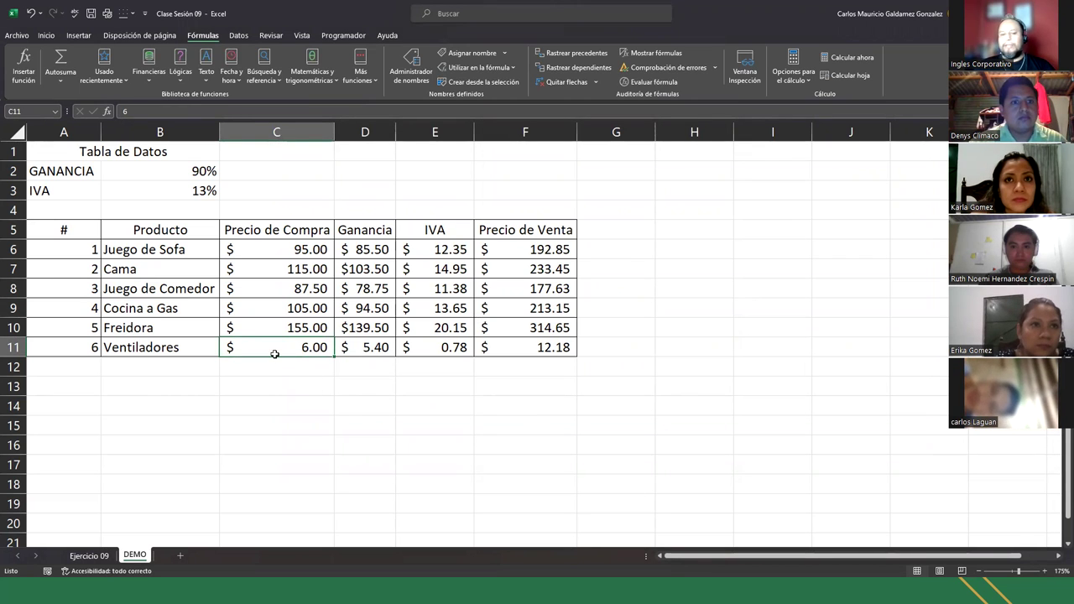
{"action": "type", "text": "6.9"}
{"action": "key", "text": "Return"}
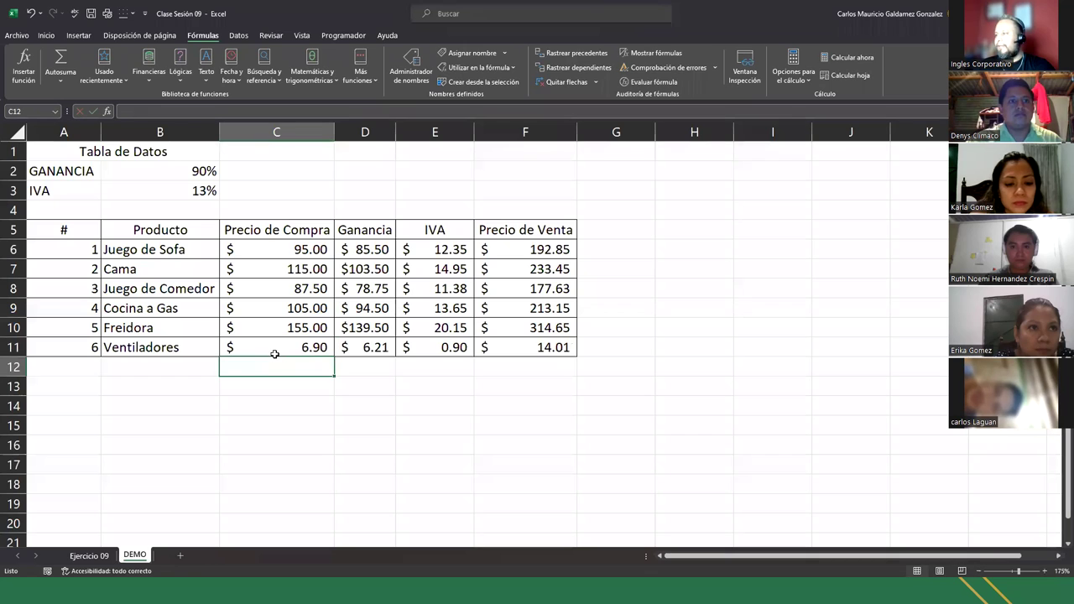
{"action": "left_click", "coordinate": [277, 351]}
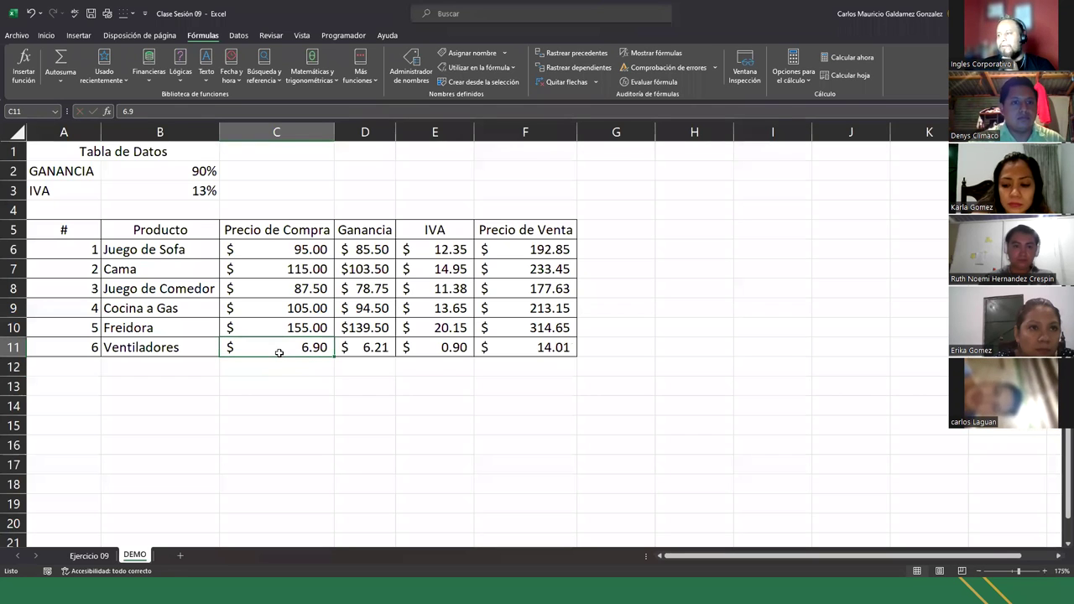
{"action": "type", "text": "7.1"}
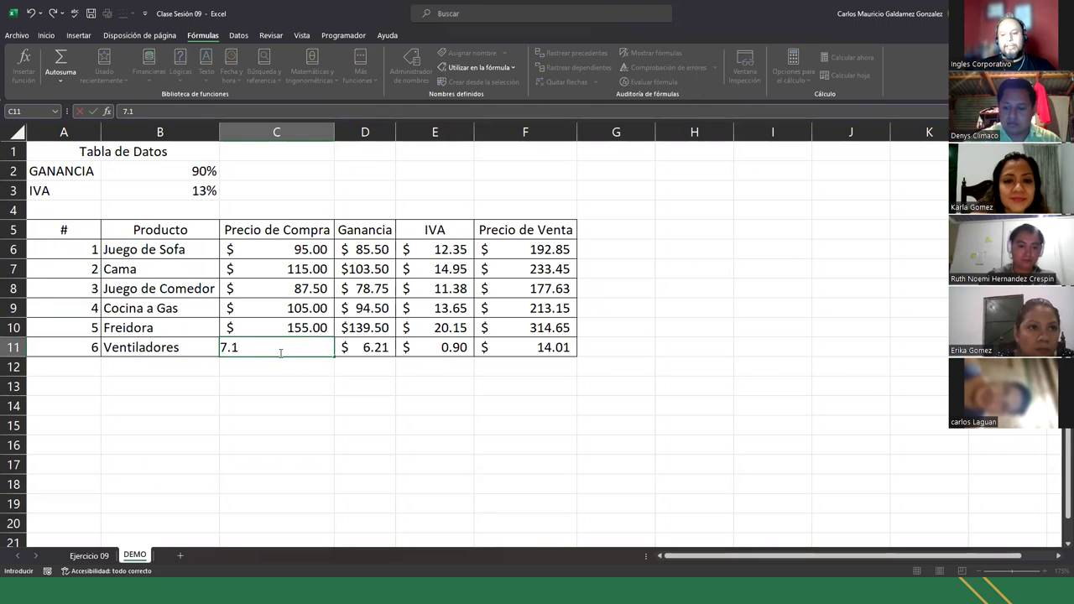
{"action": "key", "text": "Return"}
Step: Try purchase prices of 7.9 and 7.6 for Ventiladores in C11
{"action": "left_click", "coordinate": [279, 353]}
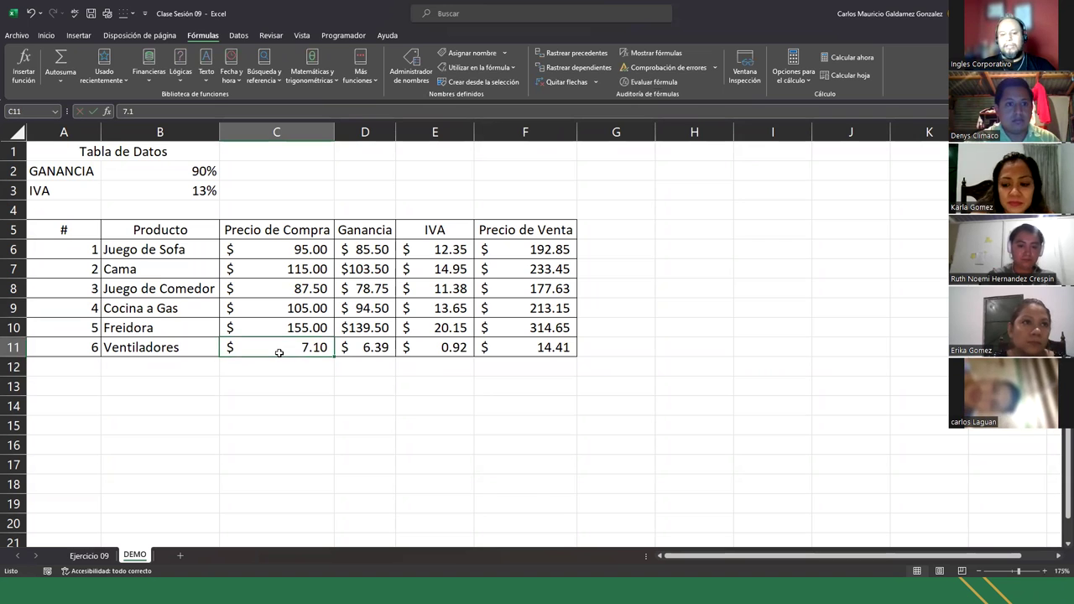
{"action": "type", "text": "7.9"}
{"action": "key", "text": "Return"}
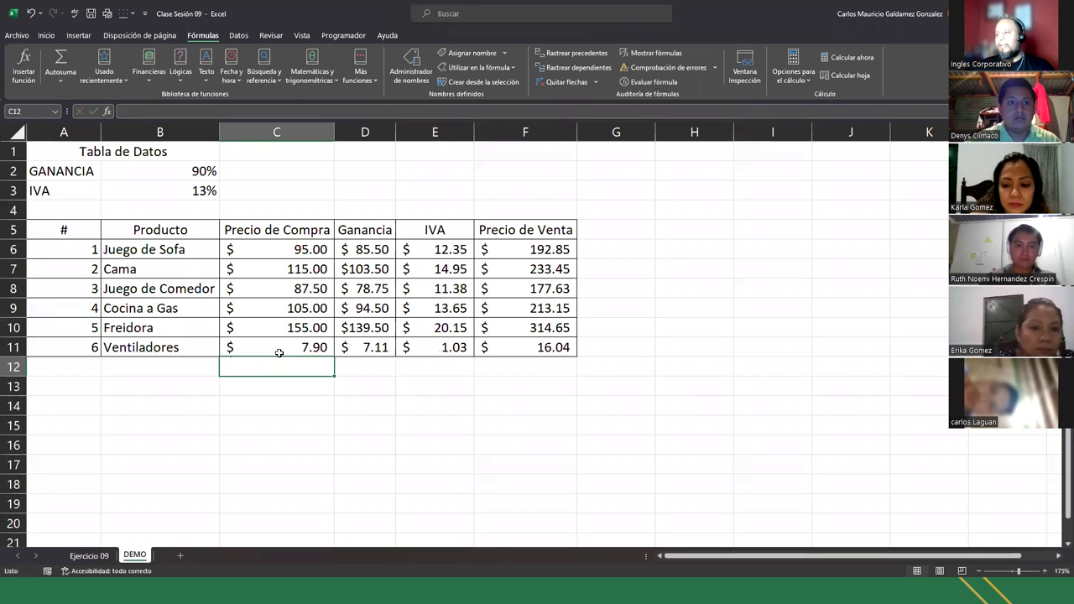
{"action": "left_click", "coordinate": [278, 352]}
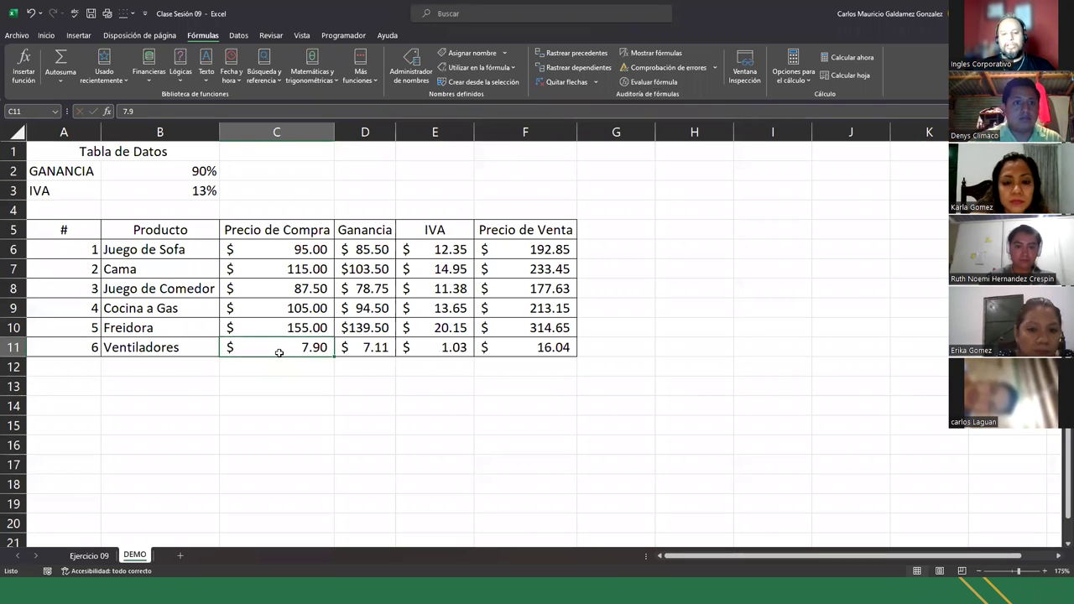
{"action": "type", "text": "7.6"}
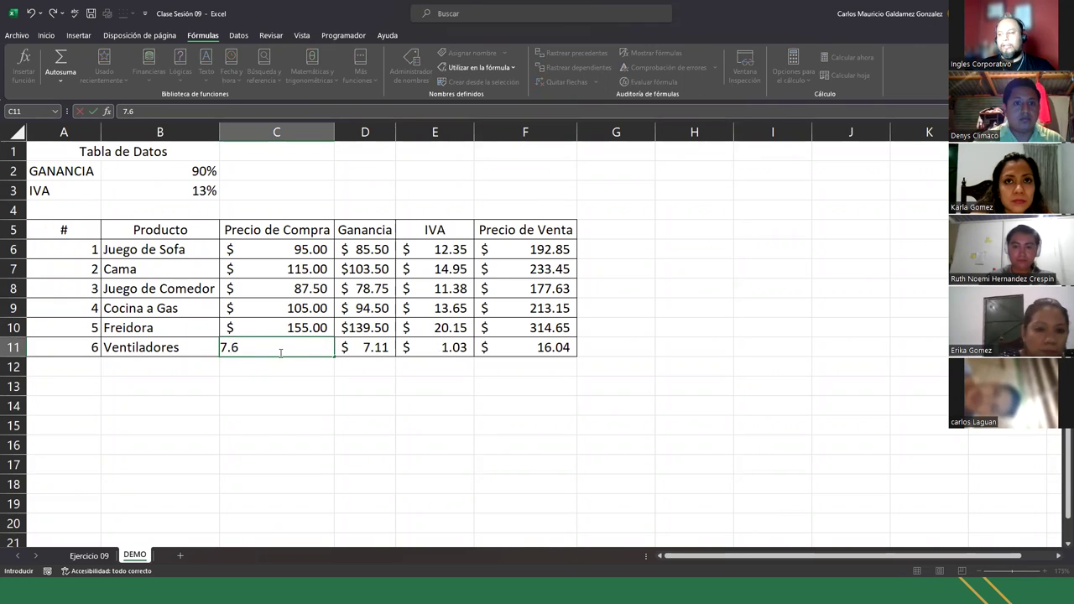
{"action": "key", "text": "Return"}
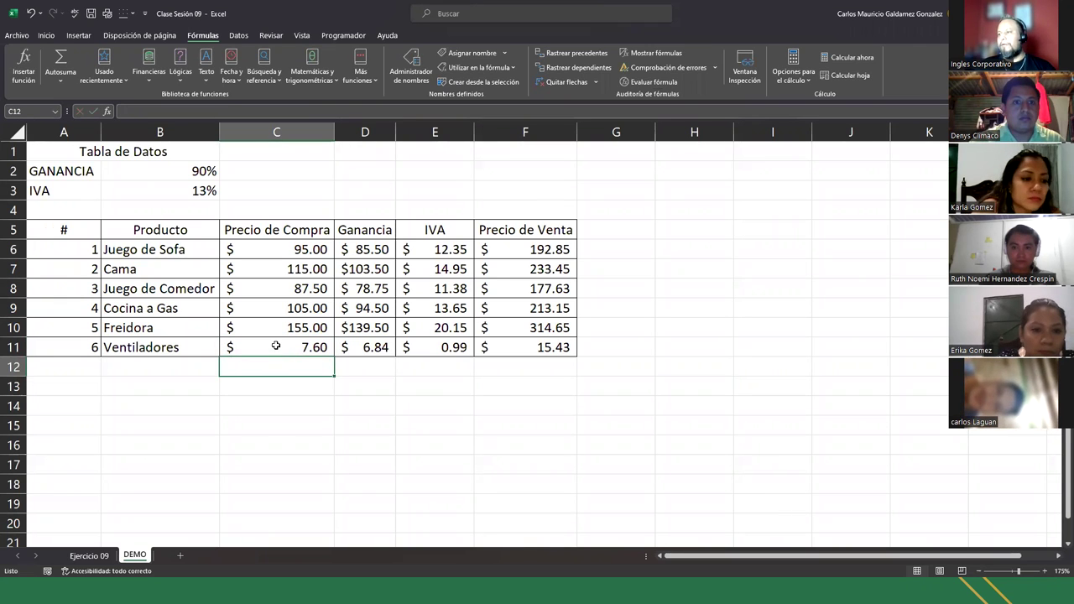
Step: Set the purchase price of Ventiladores in C11 to 7.65
{"action": "left_click", "coordinate": [279, 352]}
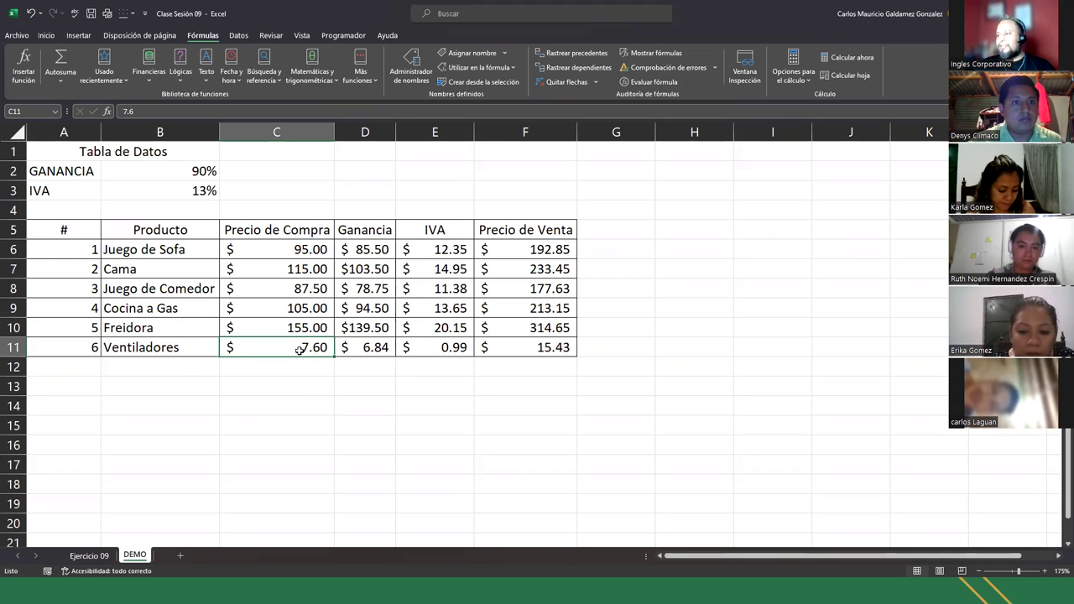
{"action": "type", "text": "7.6"}
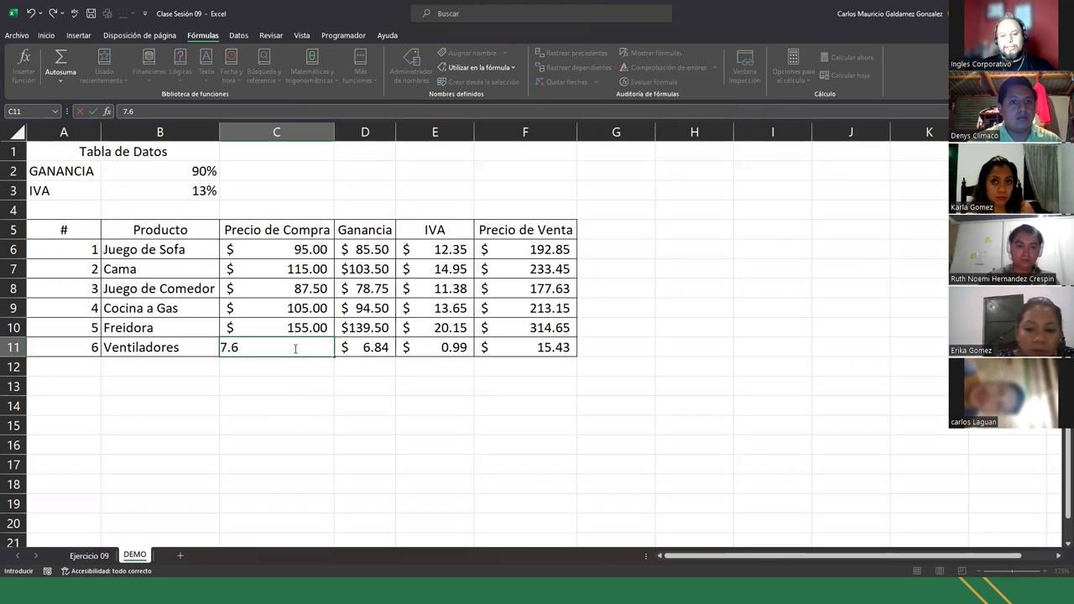
{"action": "key", "text": "Return"}
{"action": "left_click", "coordinate": [295, 347]}
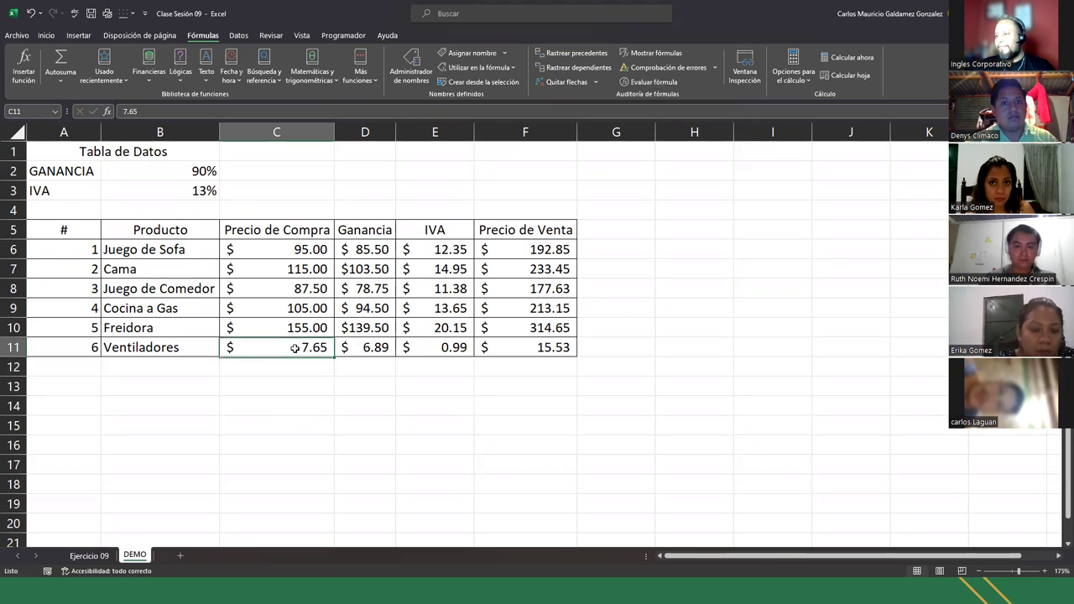
Step: Set the purchase price of Ventiladores in C11 to 7.70 and check the formulas in D11, E11 and F11
{"action": "type", "text": "7.70"}
{"action": "key", "text": "Return"}
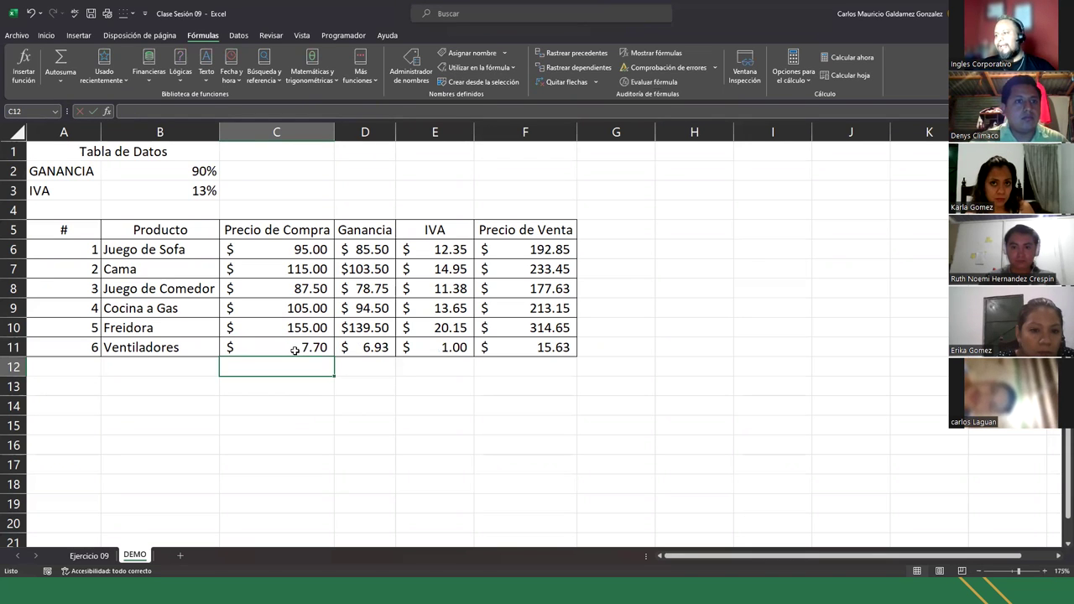
{"action": "left_click", "coordinate": [295, 349]}
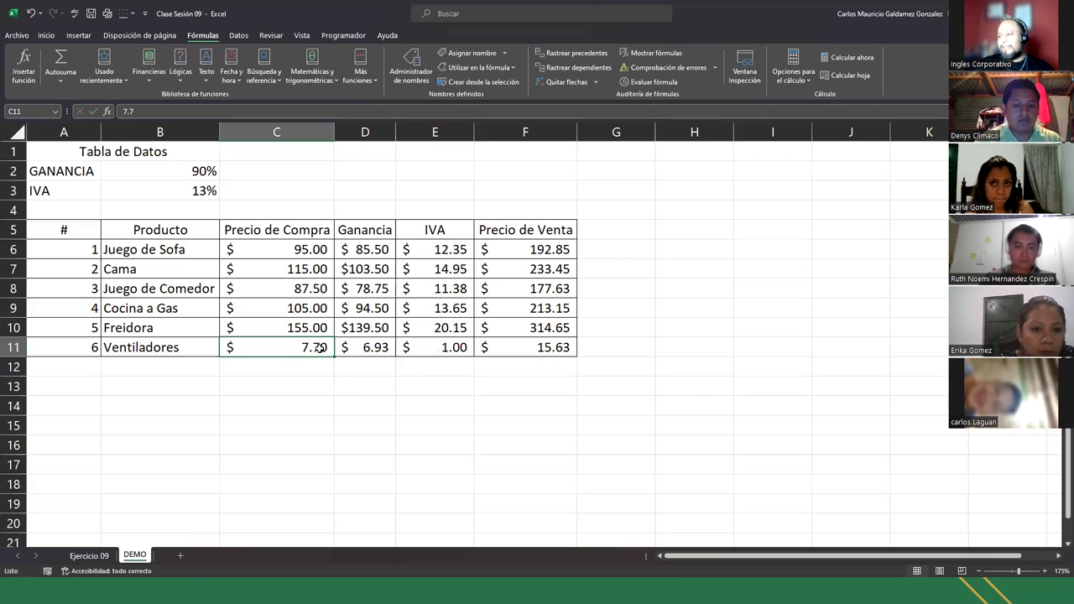
{"action": "left_click", "coordinate": [355, 352]}
{"action": "left_click", "coordinate": [434, 350]}
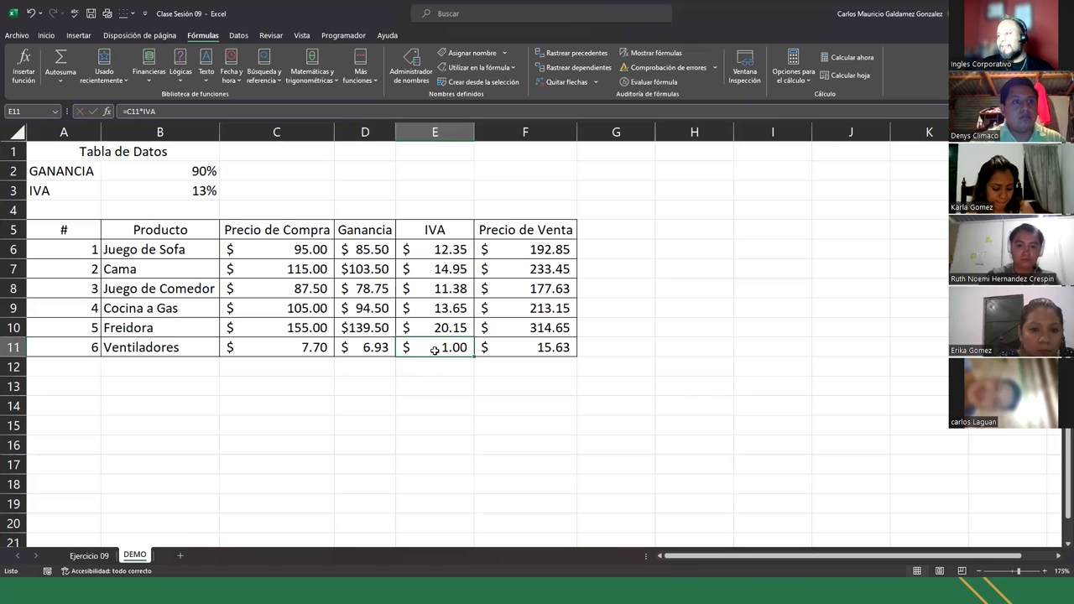
{"action": "left_click", "coordinate": [521, 350]}
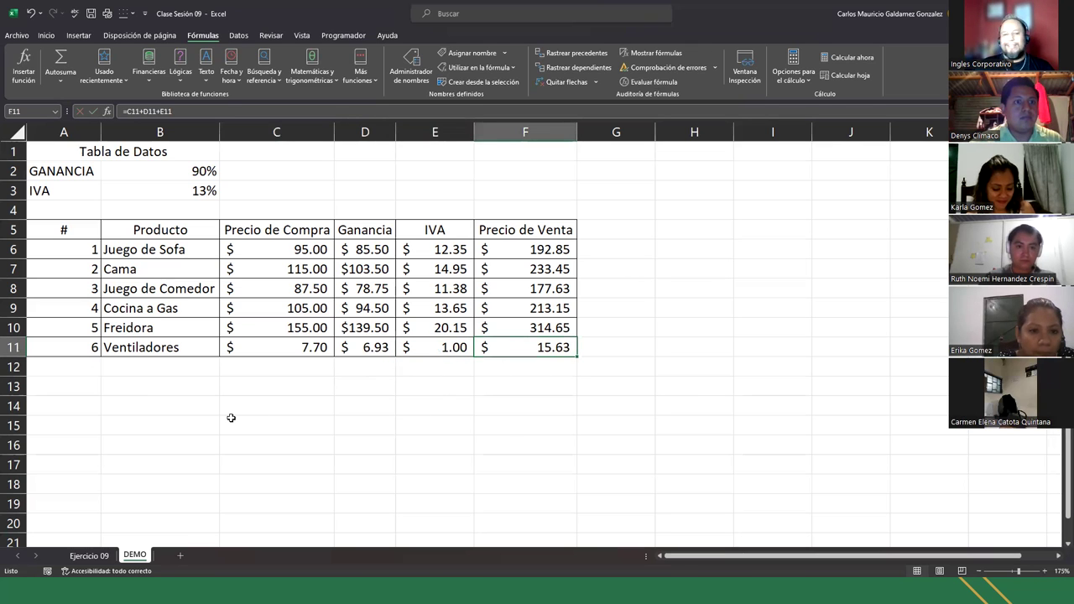
{"action": "left_click", "coordinate": [286, 348]}
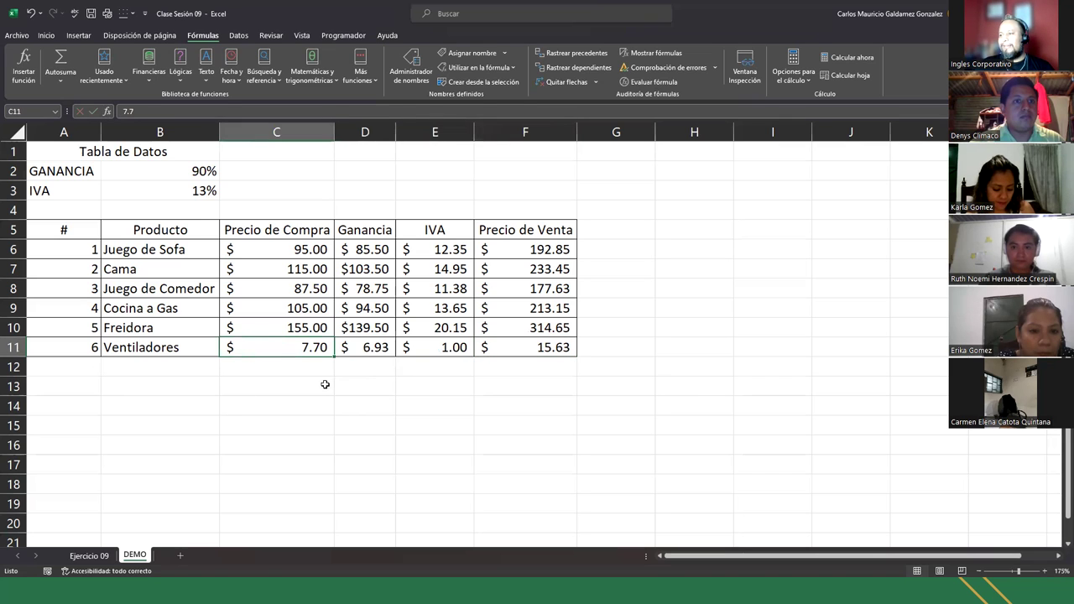
Step: Review the example picture of the data table, close it and return to the DEMO sheet
{"action": "left_click", "coordinate": [268, 328]}
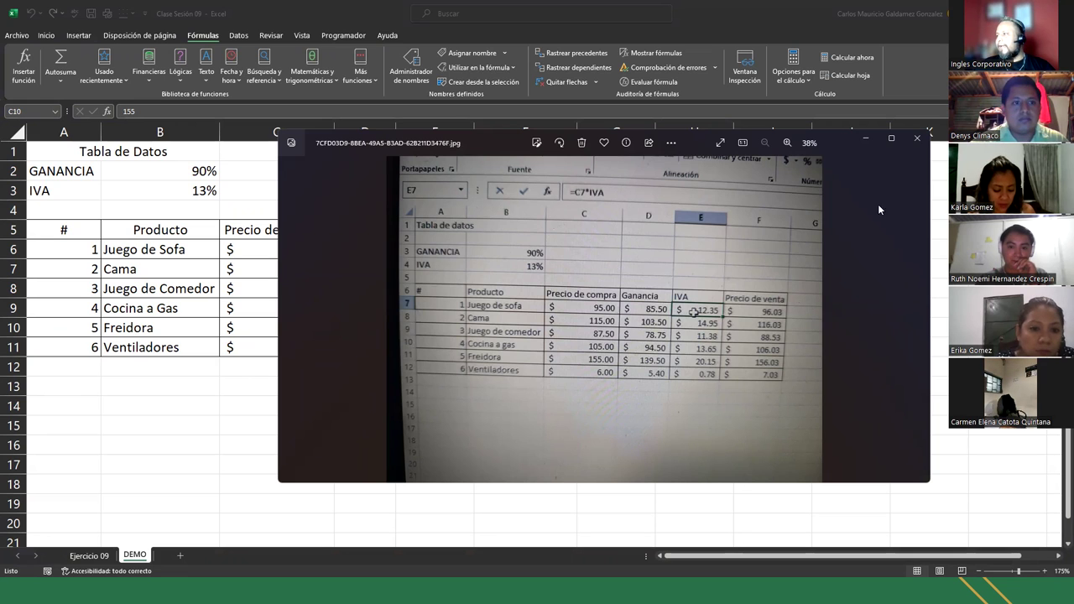
{"action": "left_click", "coordinate": [915, 138]}
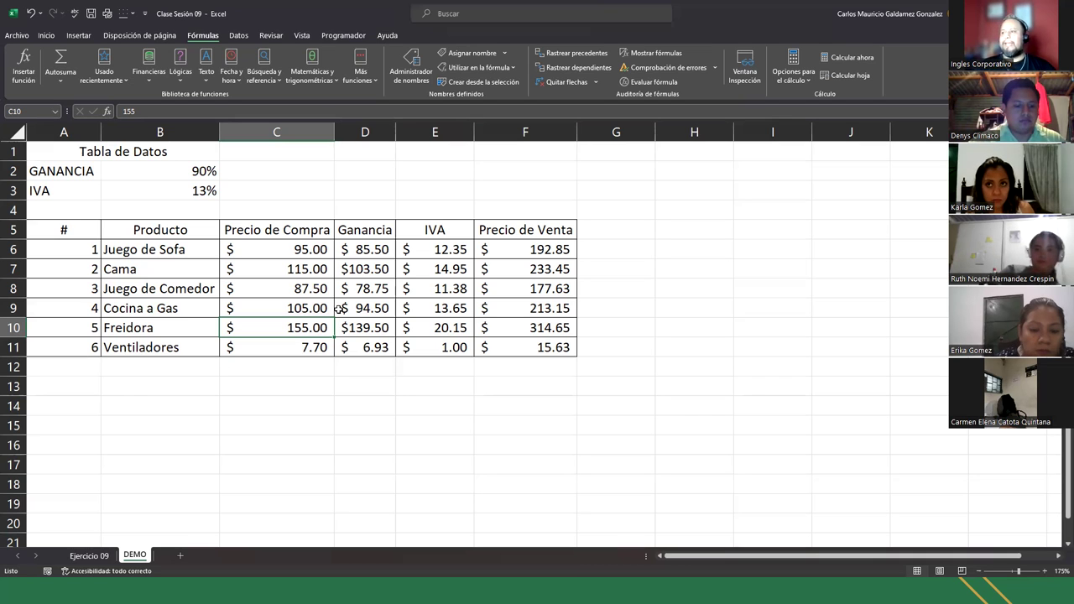
{"action": "left_click", "coordinate": [183, 287]}
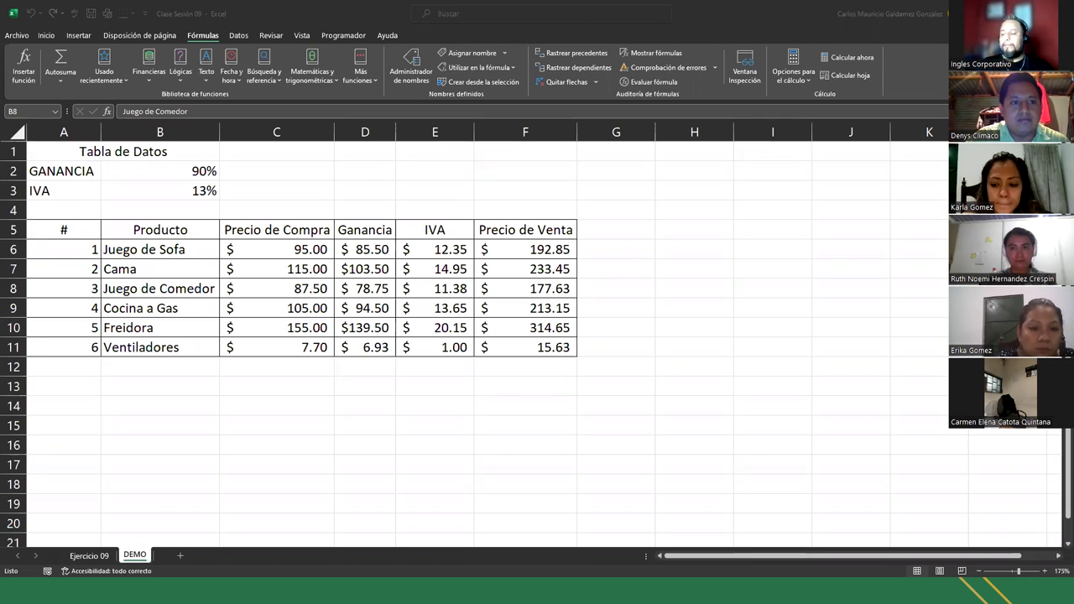
Step: Check the names assigned to the percentage cells B2 and B3
{"action": "left_click", "coordinate": [208, 172]}
{"action": "left_click_drag", "start_coordinate": [208, 172], "coordinate": [207, 189]}
{"action": "left_click", "coordinate": [209, 171]}
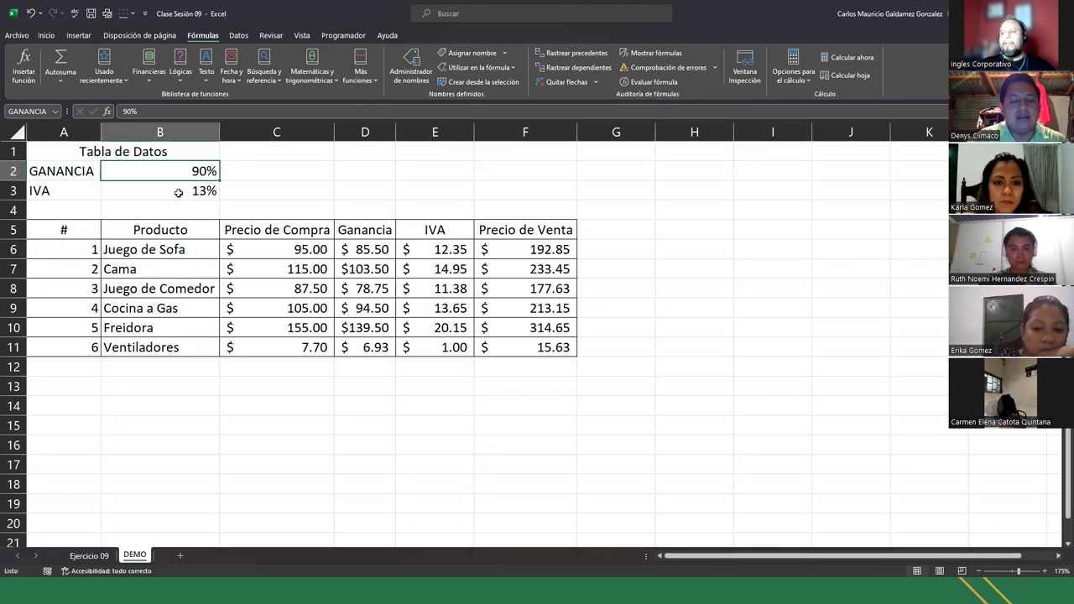
{"action": "left_click", "coordinate": [179, 192]}
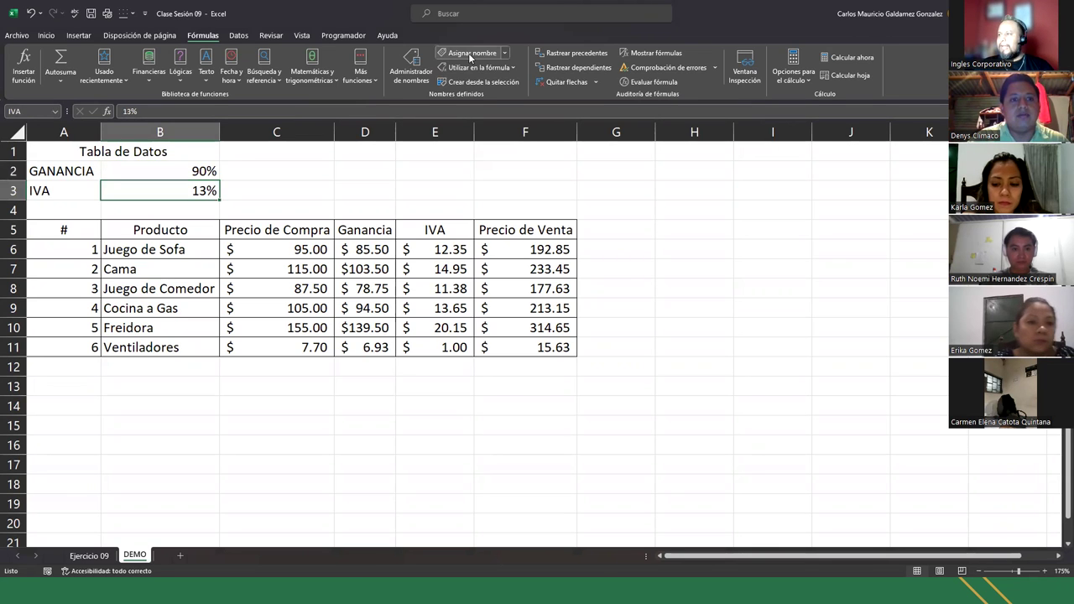
Step: Delete the defined name IVA from the workbook and inspect the formula in E6 without changing it
{"action": "left_click", "coordinate": [411, 80]}
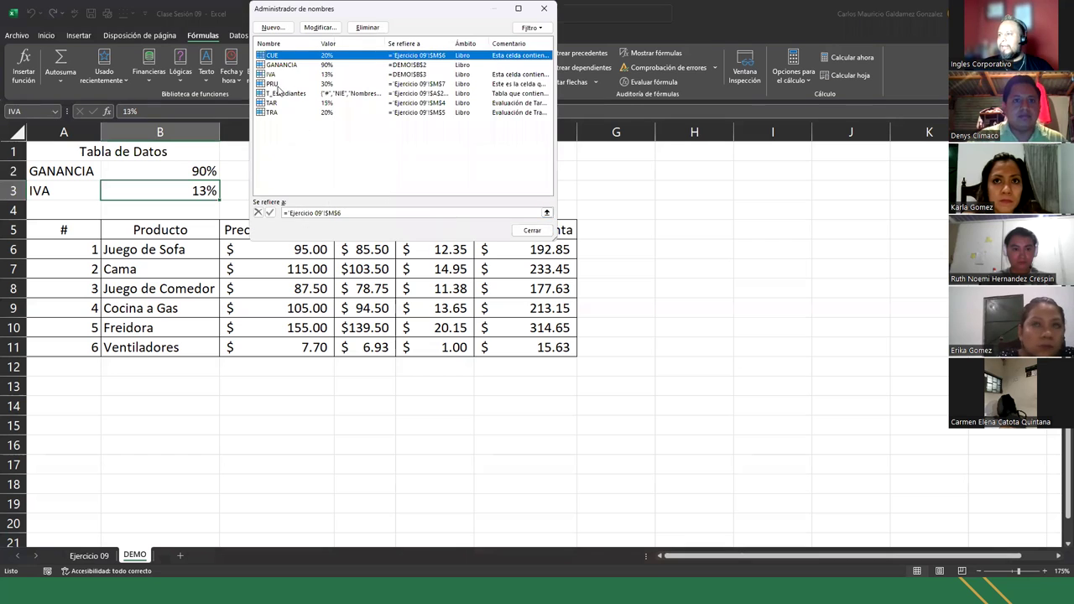
{"action": "left_click", "coordinate": [274, 77]}
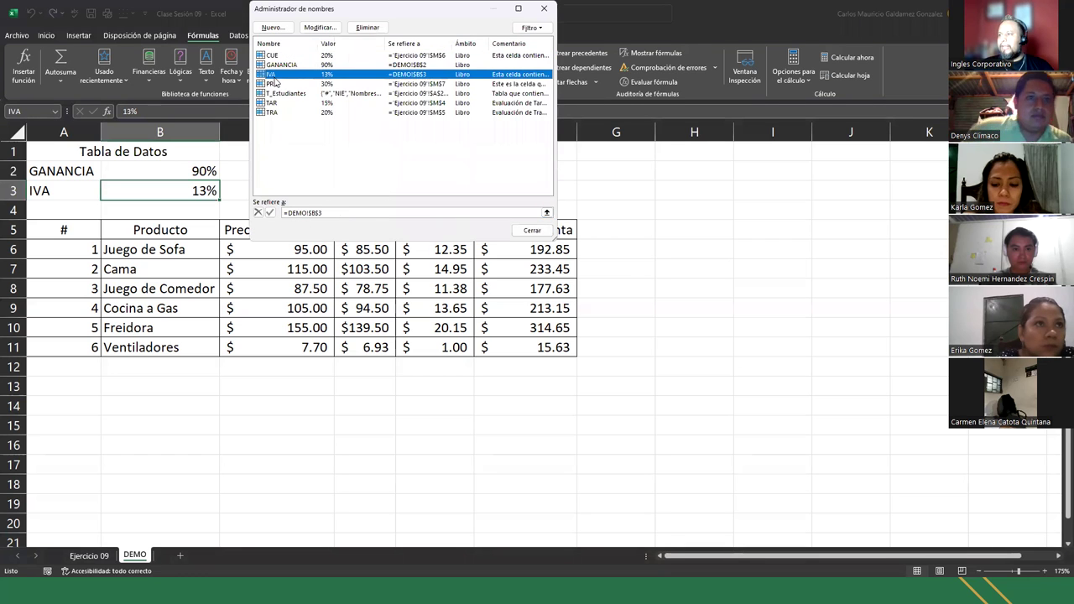
{"action": "left_click", "coordinate": [377, 30]}
{"action": "left_click", "coordinate": [520, 326]}
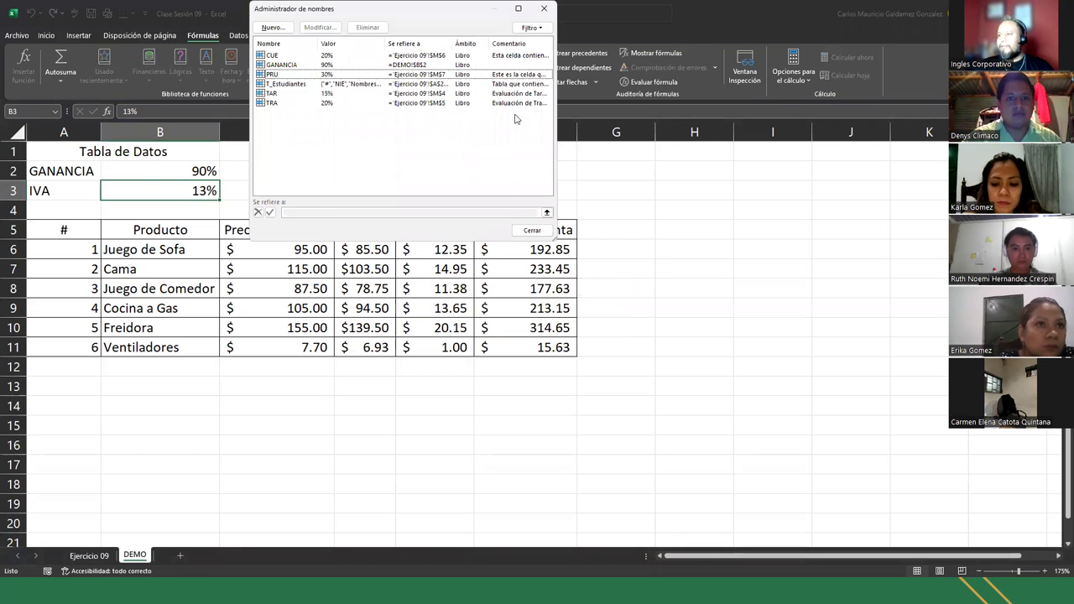
{"action": "left_click", "coordinate": [543, 8]}
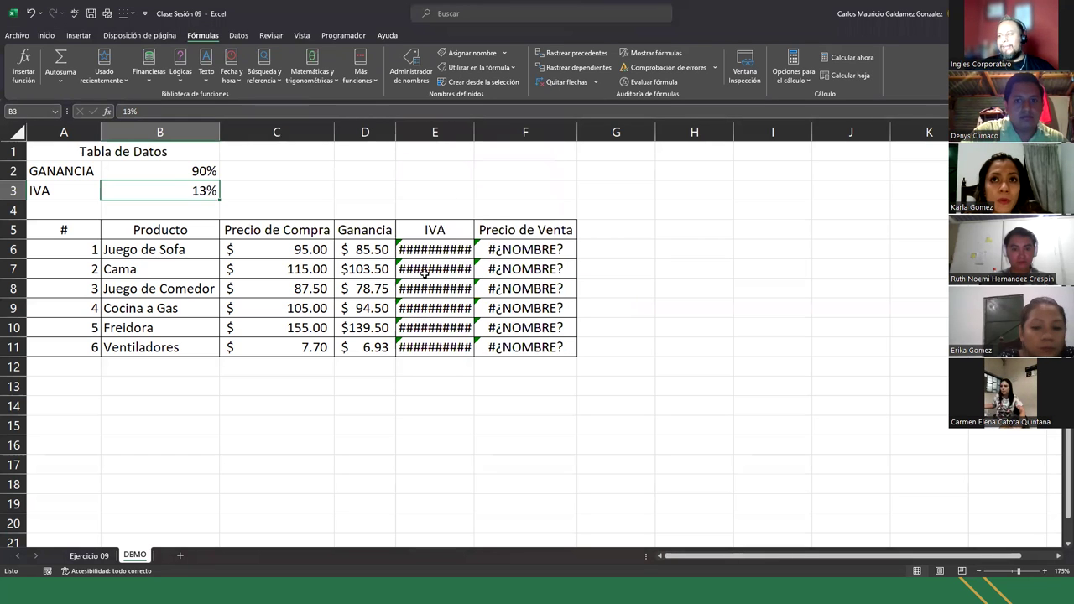
{"action": "double_click", "coordinate": [429, 249]}
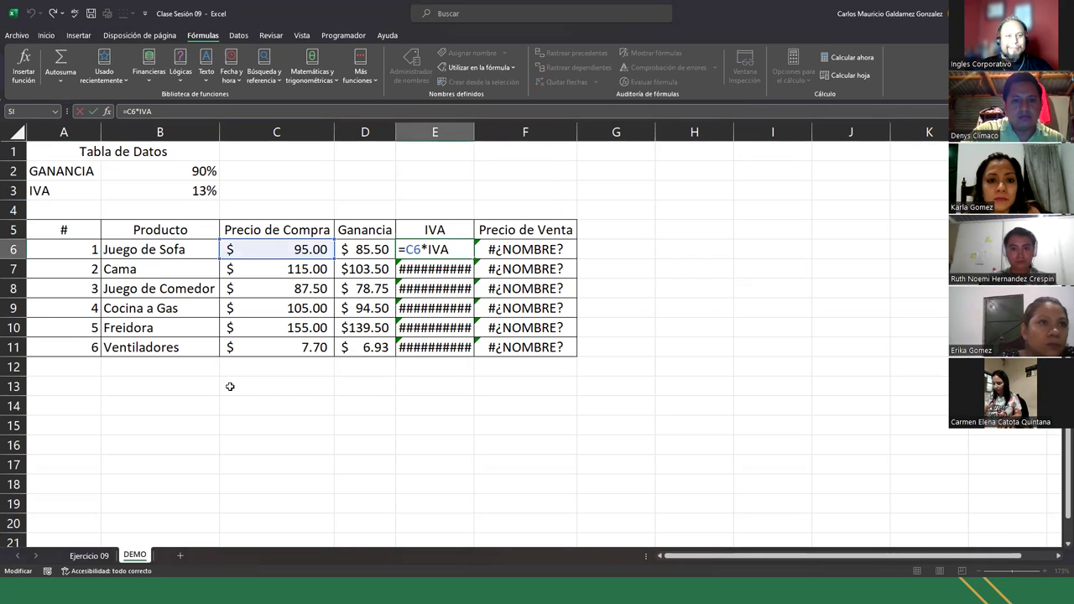
{"action": "left_click", "coordinate": [239, 195]}
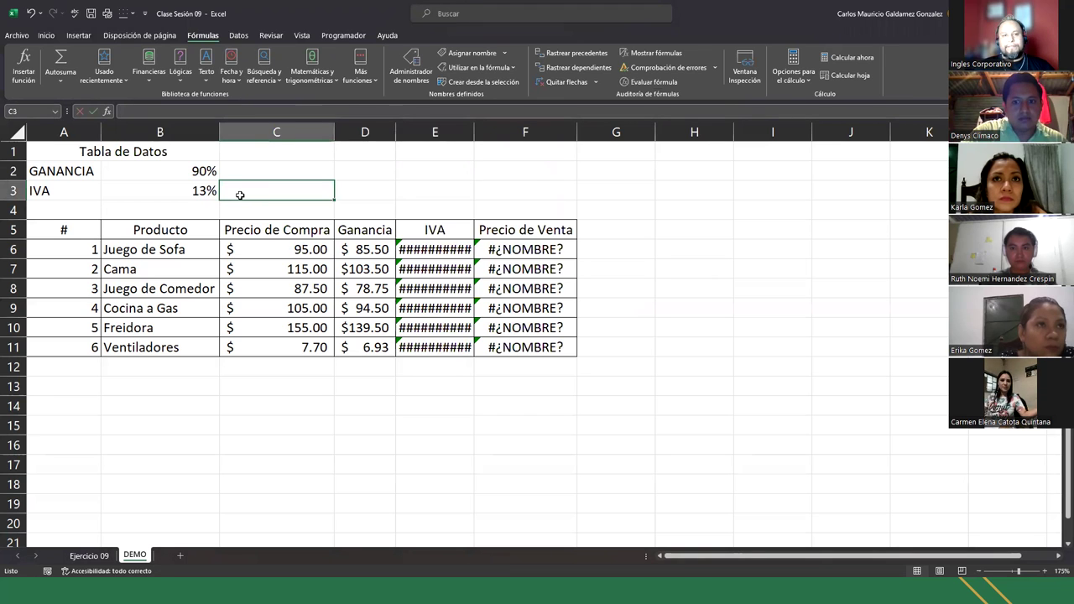
Step: Define the name IVA for cell B3 with Libro scope and the comment "Este es el porcentaje que corresponde al Impuesto establecido."
{"action": "left_click", "coordinate": [166, 190]}
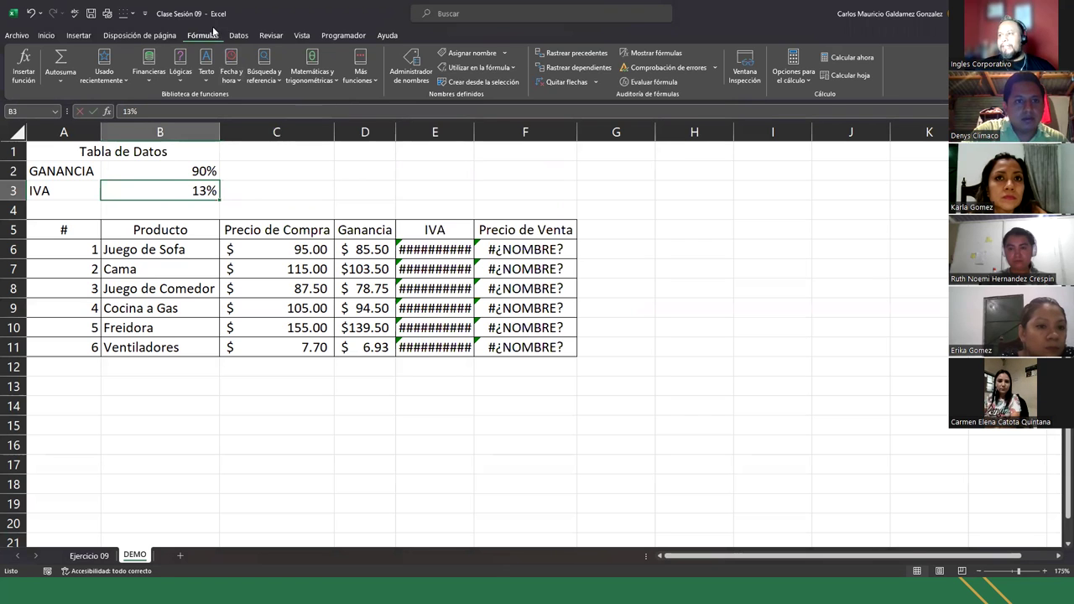
{"action": "left_click", "coordinate": [473, 53]}
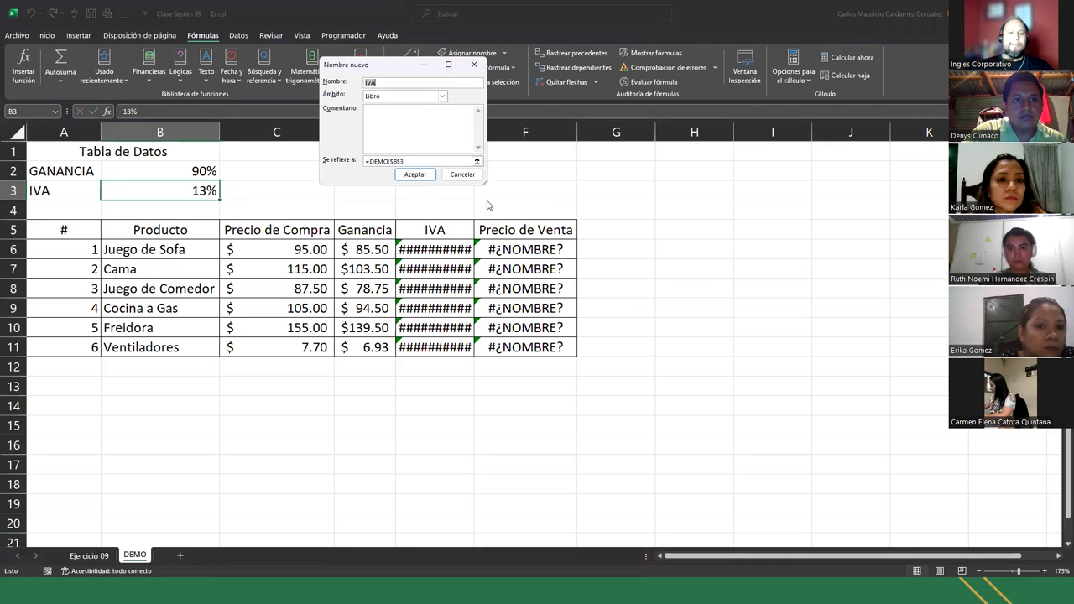
{"action": "key", "text": "BackSpace"}
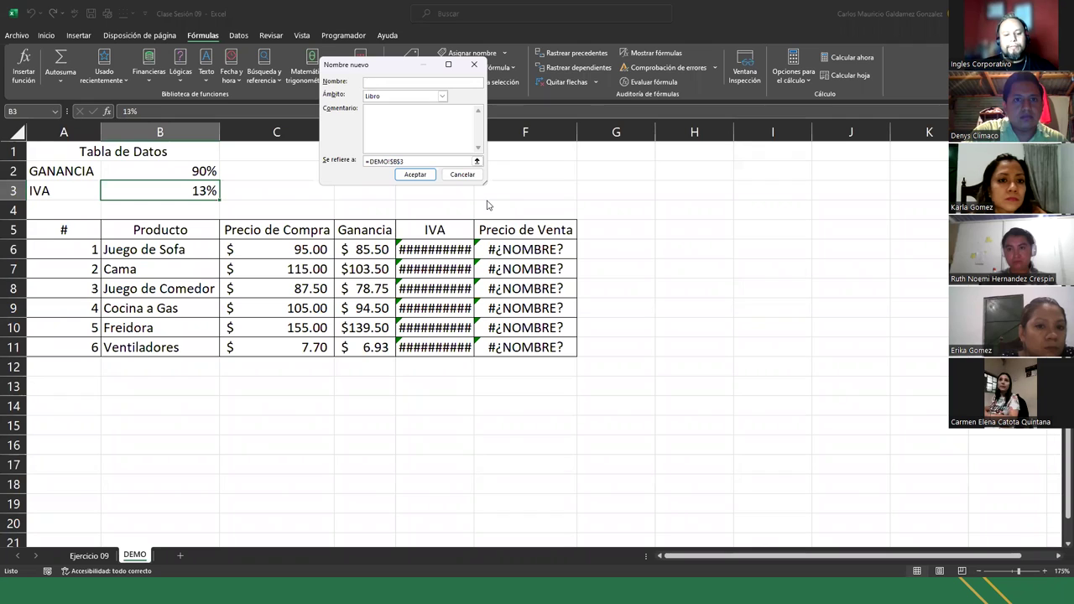
{"action": "type", "text": "IVA"}
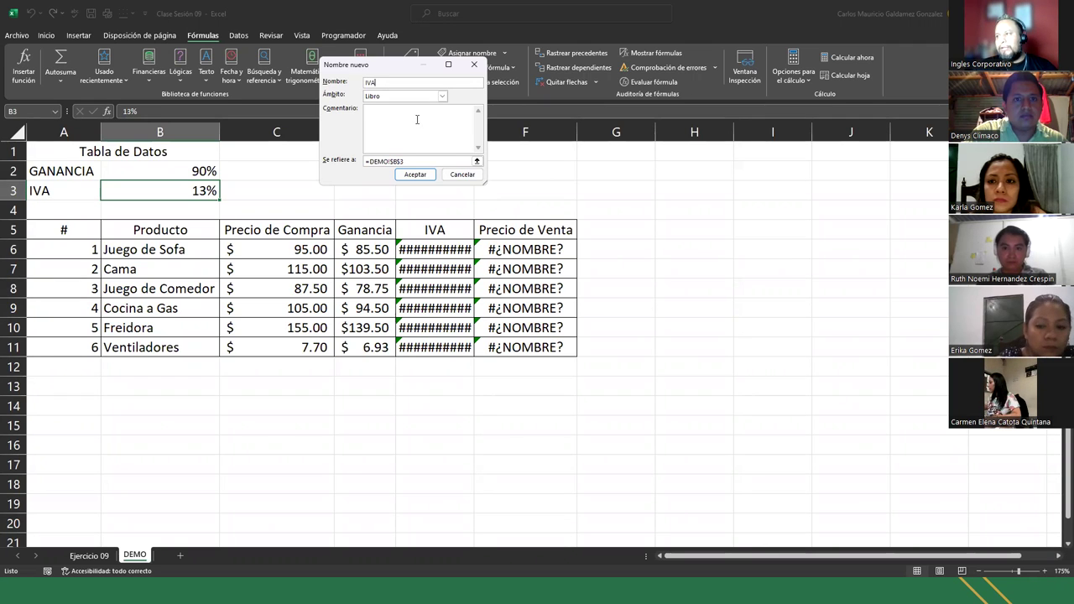
{"action": "type", "text": "Es"}
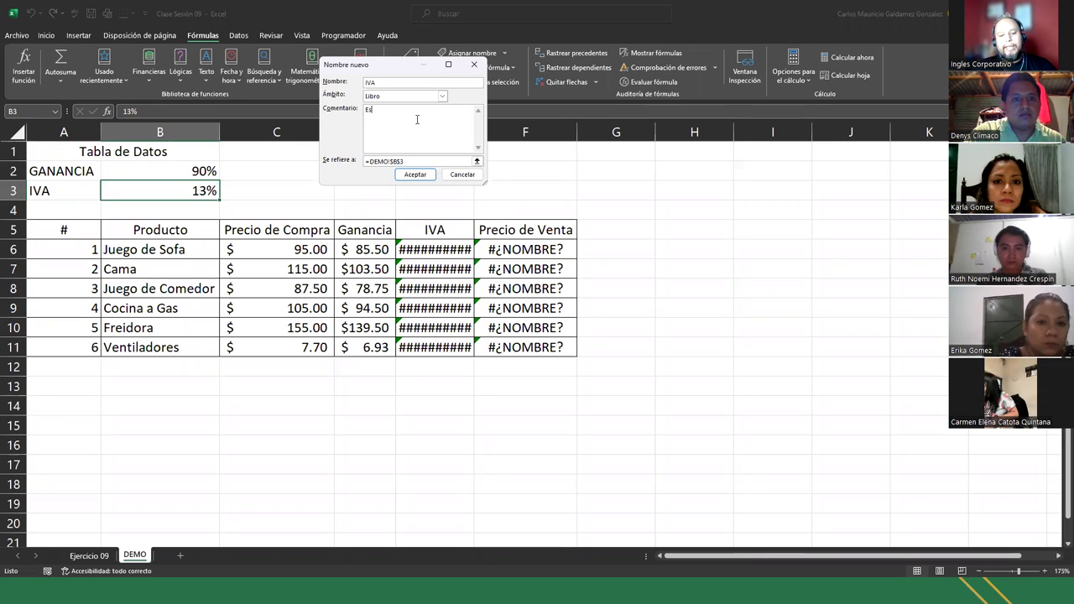
{"action": "type", "text": "te es el por"}
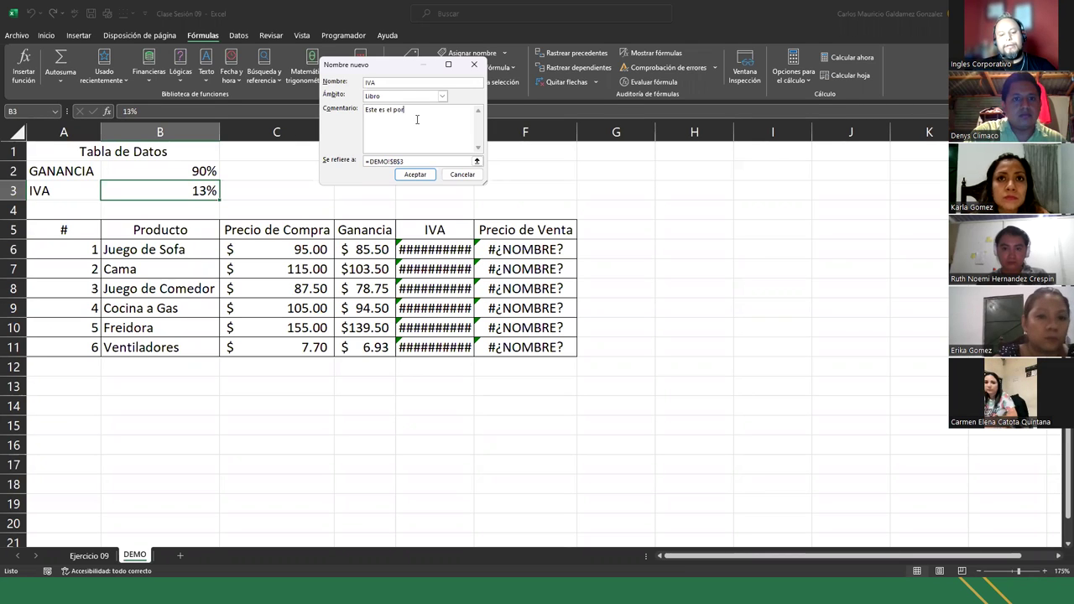
{"action": "type", "text": "centaje que corresponde al"}
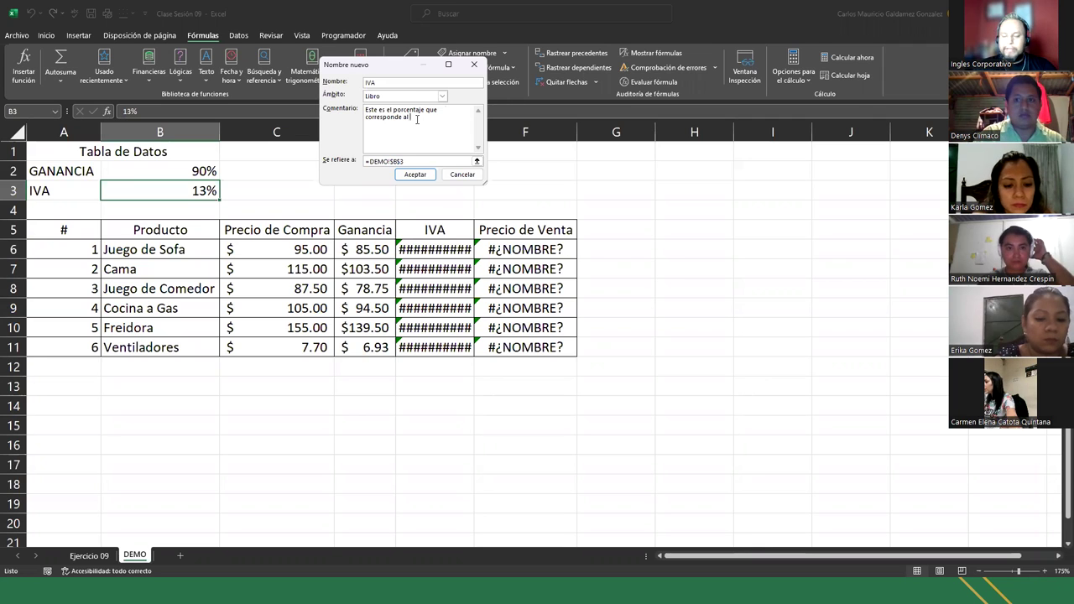
{"action": "type", "text": "impuesto"}
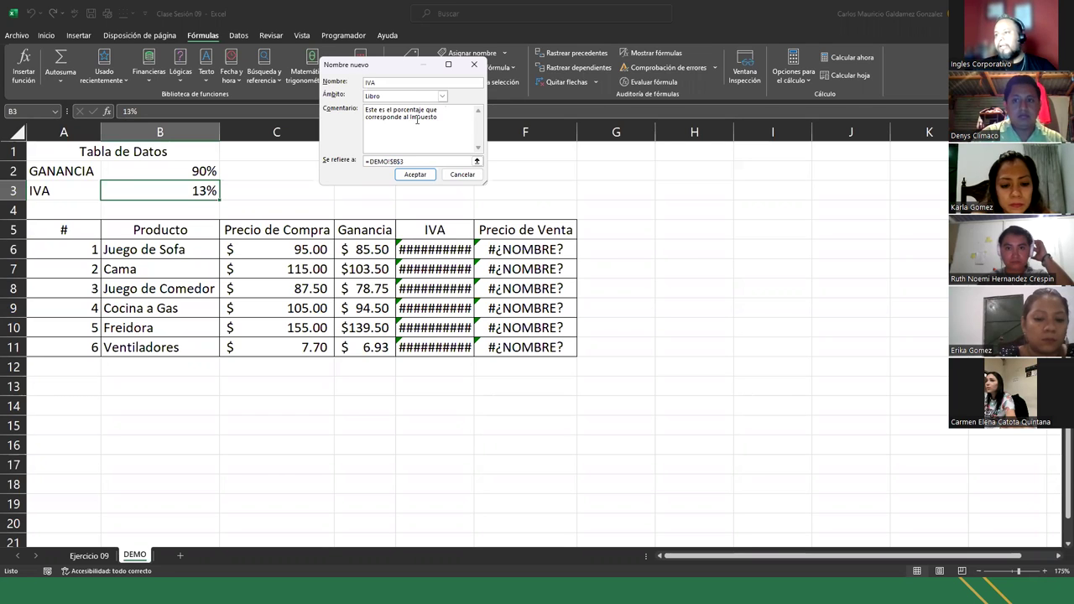
{"action": "type", "text": " establecido."}
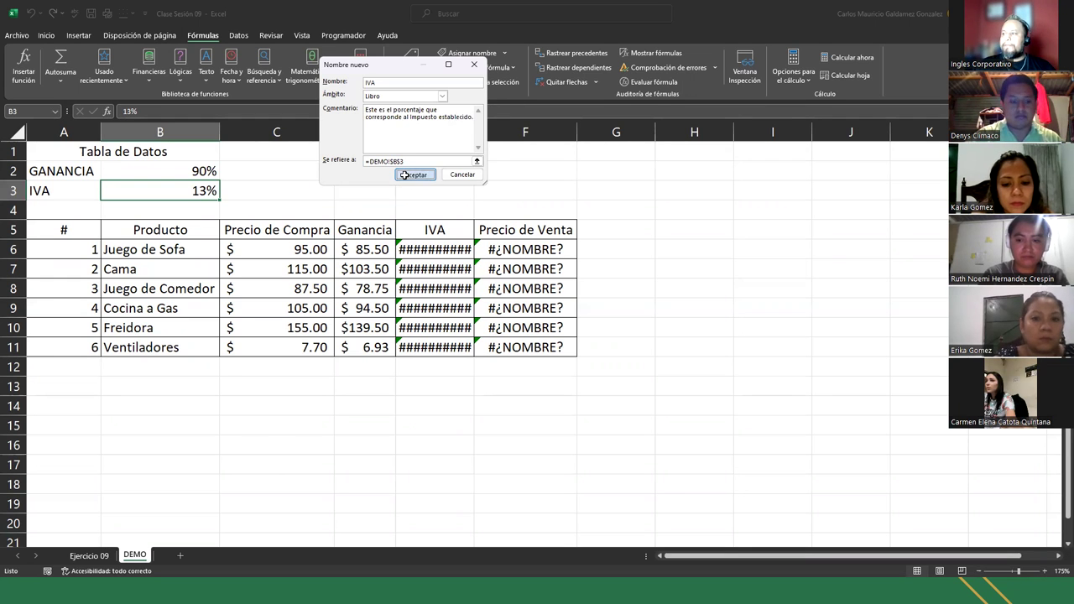
{"action": "left_click", "coordinate": [411, 175]}
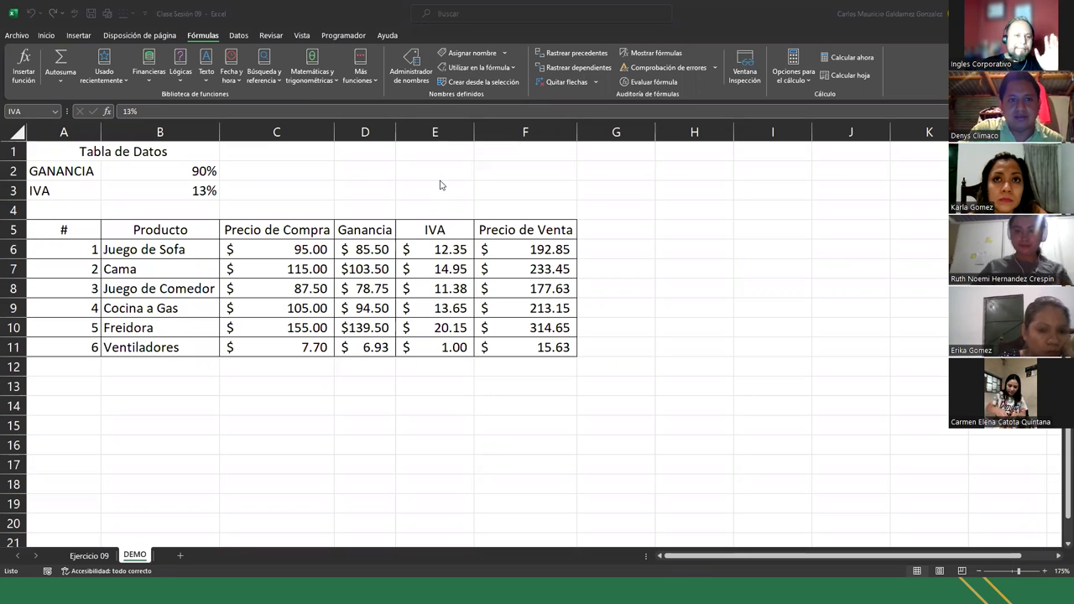
Step: Review the GANANCIA and IVA entries in the Name Manager and the cells they refer to
{"action": "left_click", "coordinate": [417, 79]}
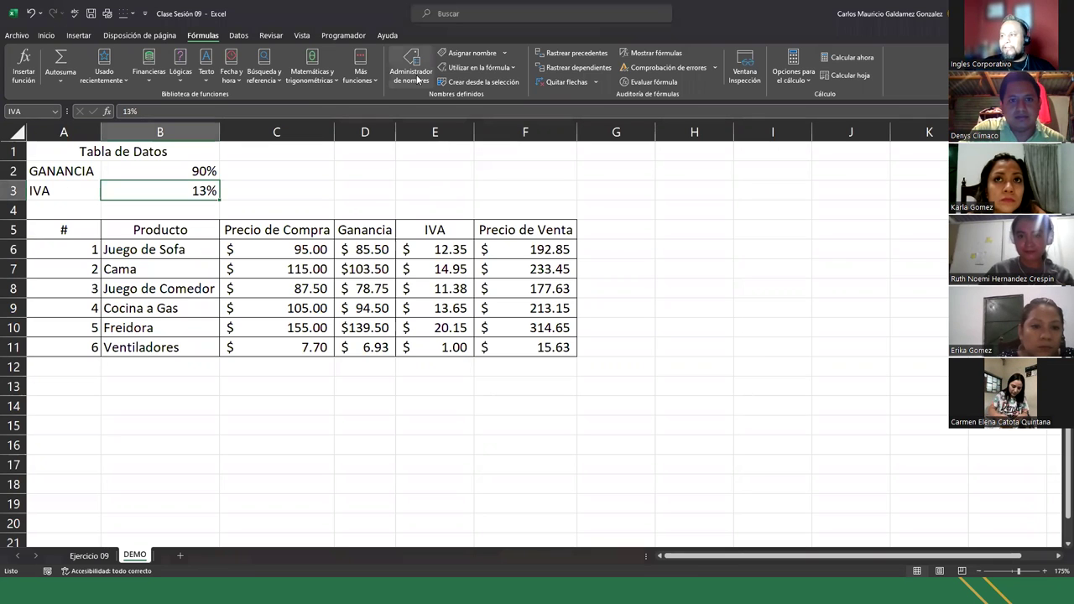
{"action": "left_click", "coordinate": [417, 78]}
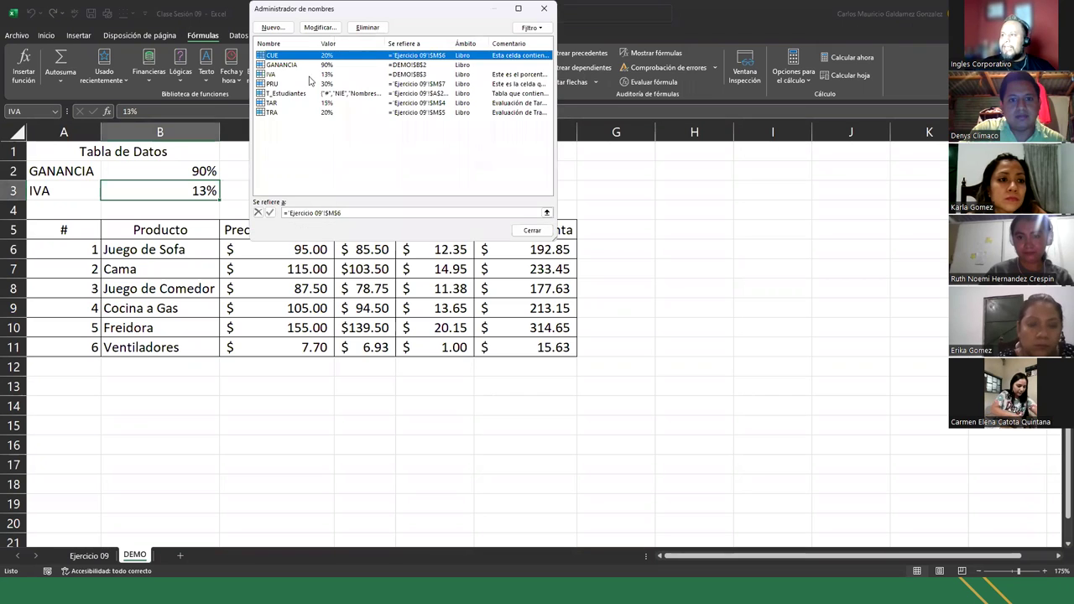
{"action": "left_click", "coordinate": [273, 75]}
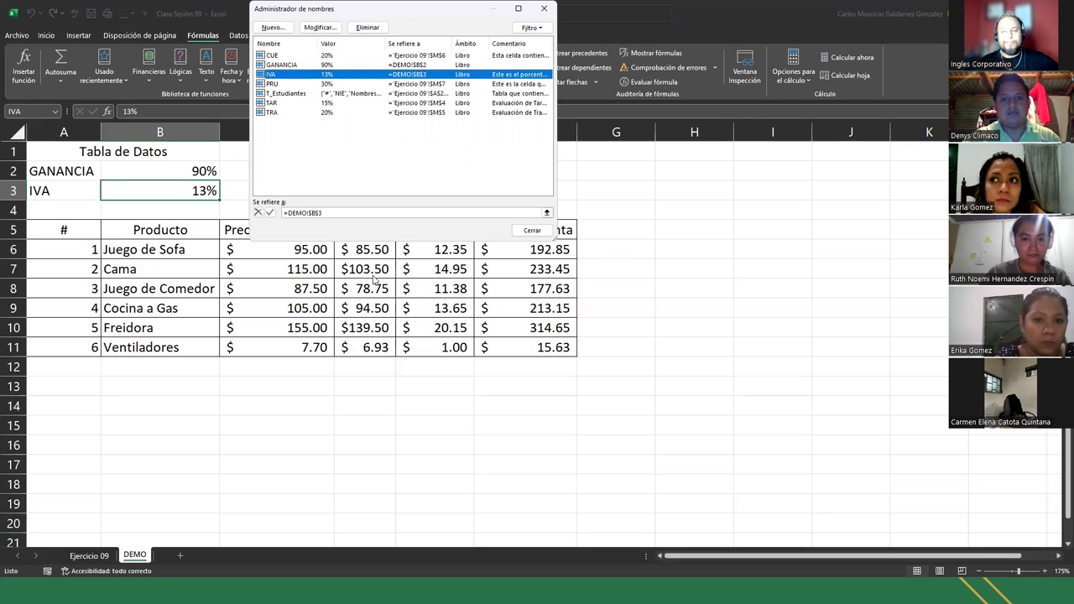
{"action": "left_click", "coordinate": [284, 66]}
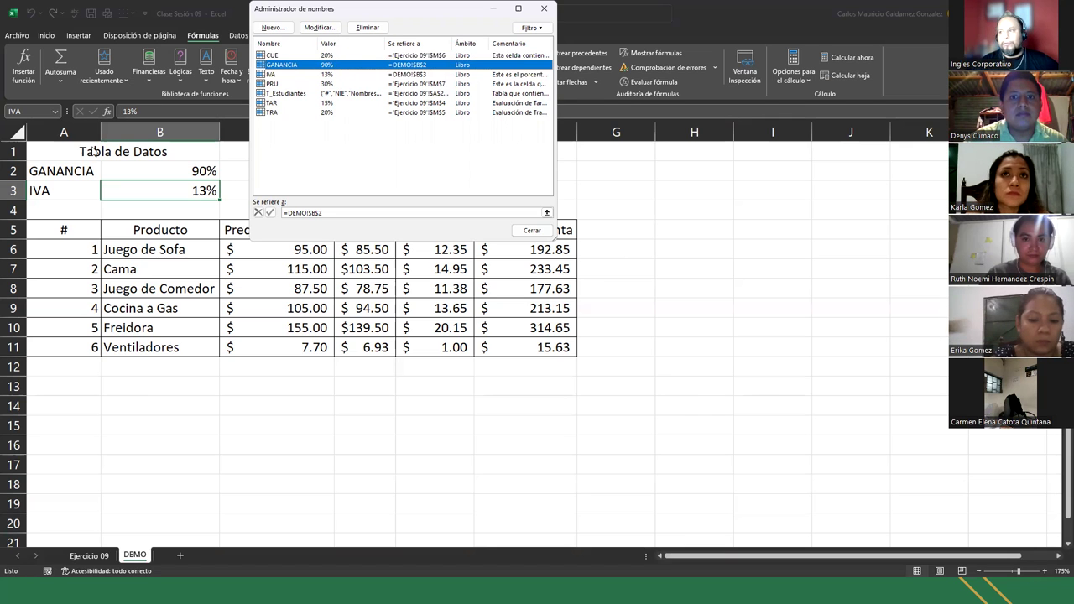
{"action": "left_click", "coordinate": [277, 75]}
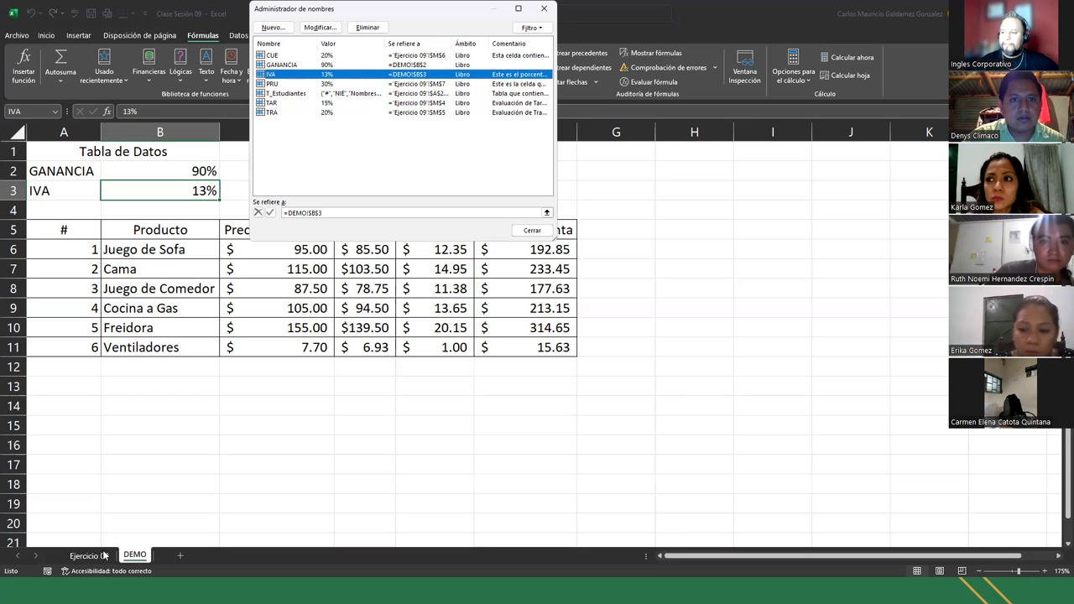
{"action": "left_click", "coordinate": [371, 158]}
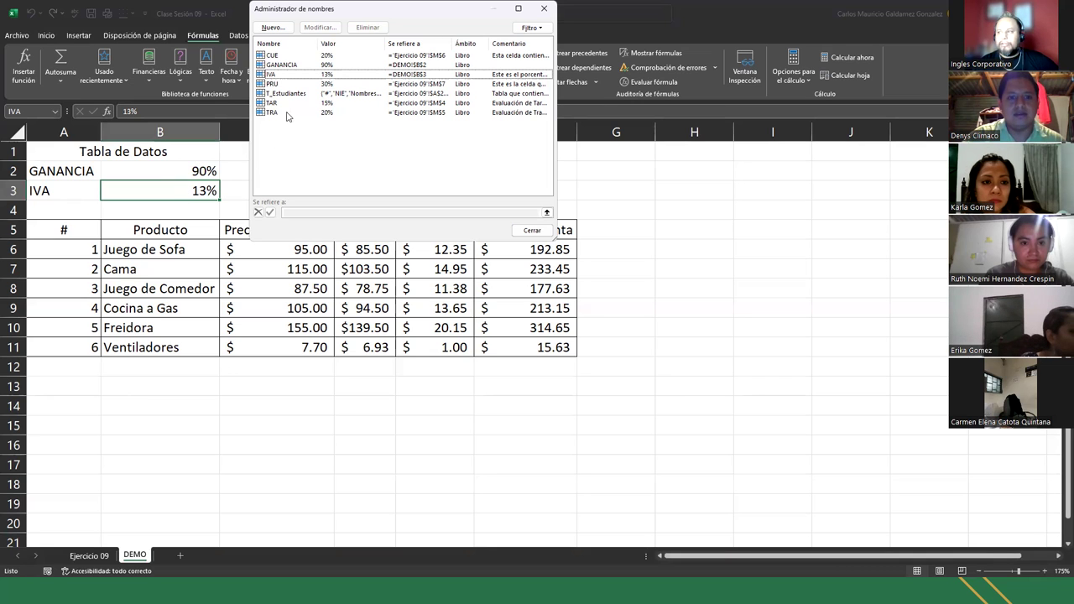
{"action": "left_click", "coordinate": [306, 67]}
{"action": "left_click", "coordinate": [306, 75]}
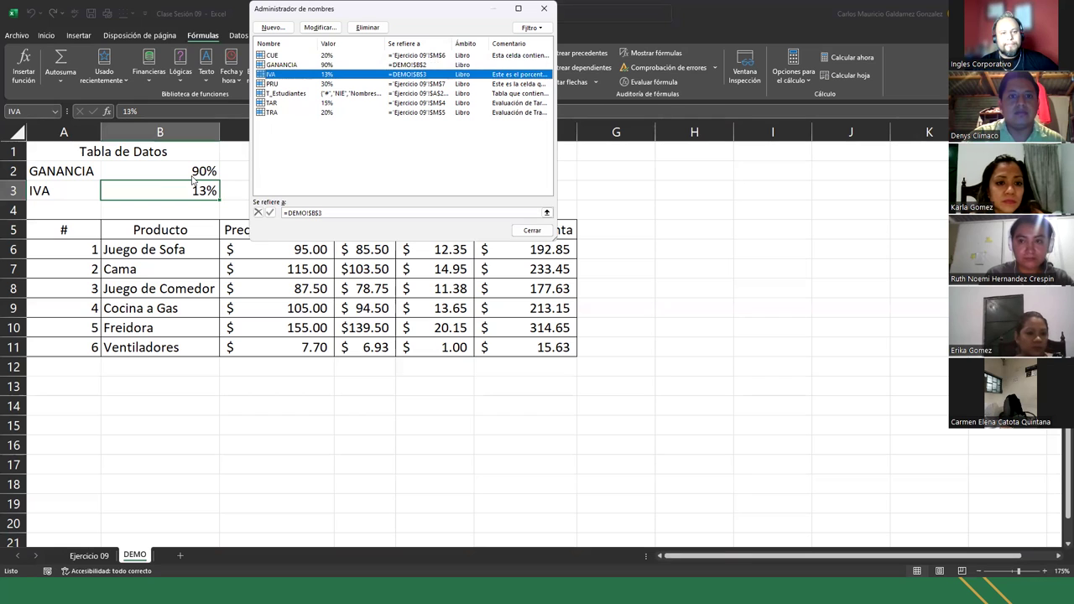
{"action": "left_click", "coordinate": [277, 65]}
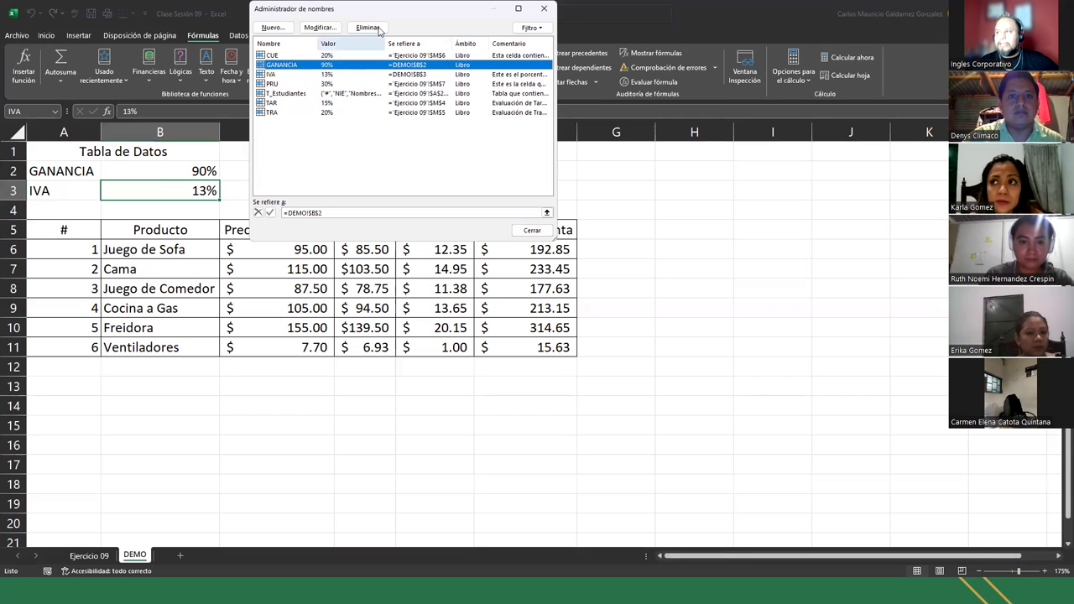
{"action": "left_click", "coordinate": [290, 75]}
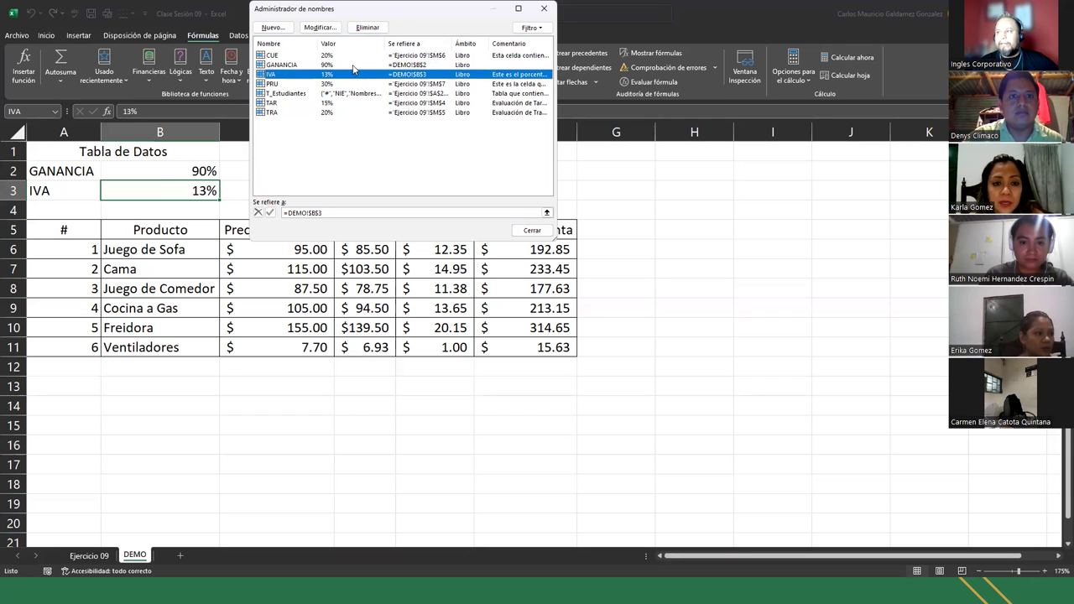
Step: Close the Name Manager and check the names assigned to the percentage cells B2 and B3
{"action": "left_click", "coordinate": [543, 8]}
{"action": "left_click", "coordinate": [184, 174]}
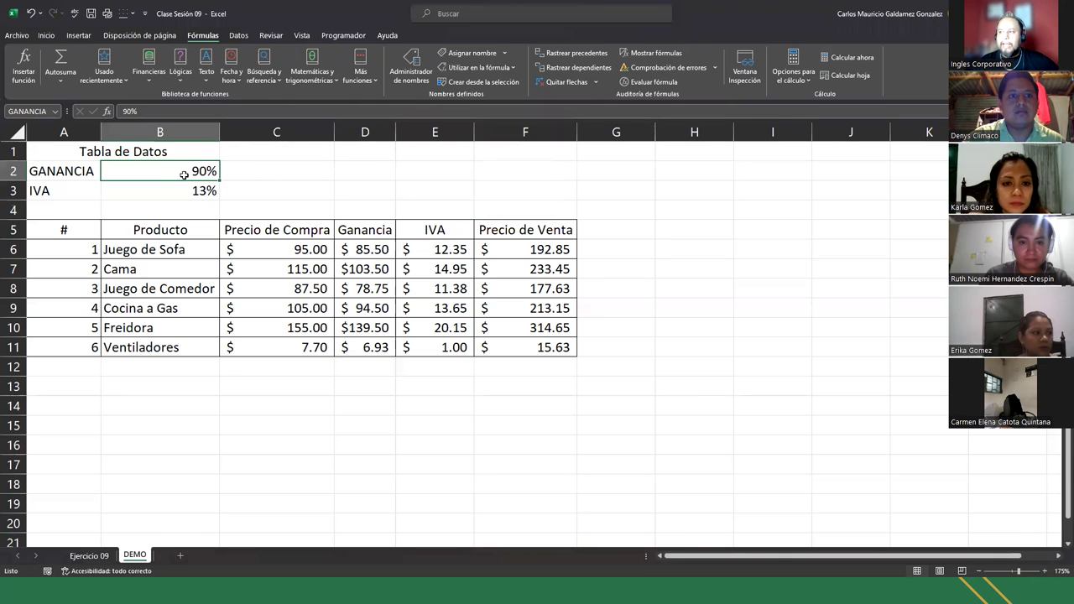
{"action": "left_click", "coordinate": [127, 186]}
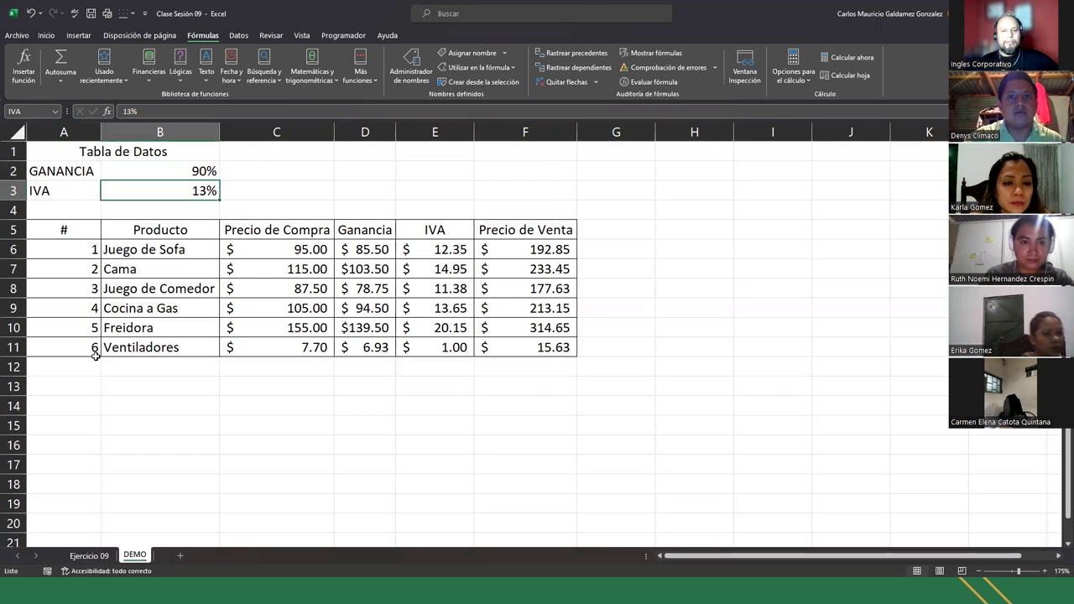
Step: Inspect the Nota Final formula in J3 of the Ejercicio 09 sheet and capture a screen snip of the grades table and Tabla de Datos
{"action": "left_click", "coordinate": [89, 556]}
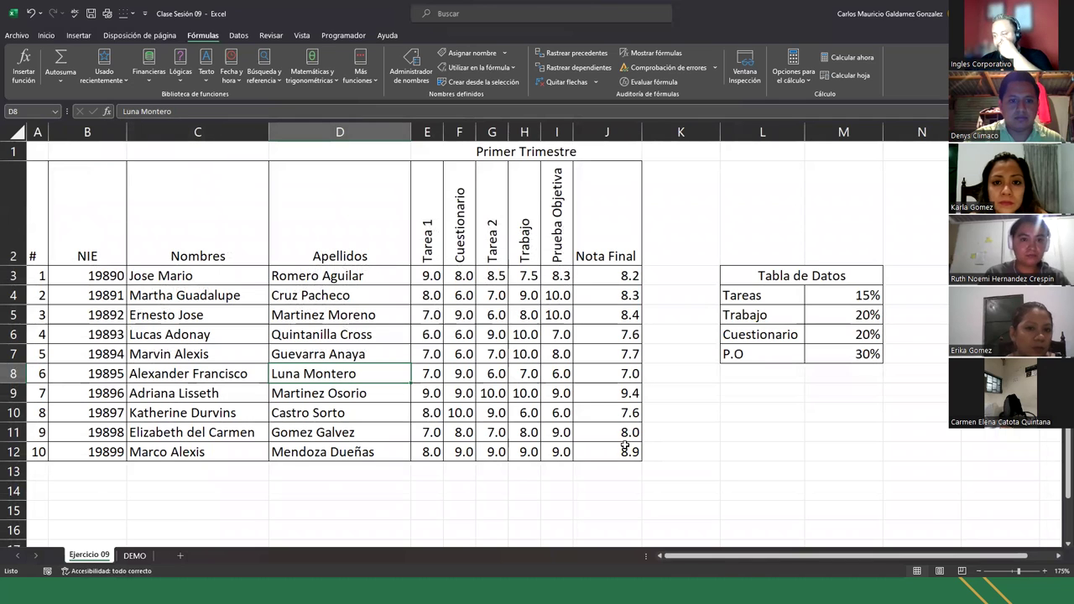
{"action": "double_click", "coordinate": [595, 278]}
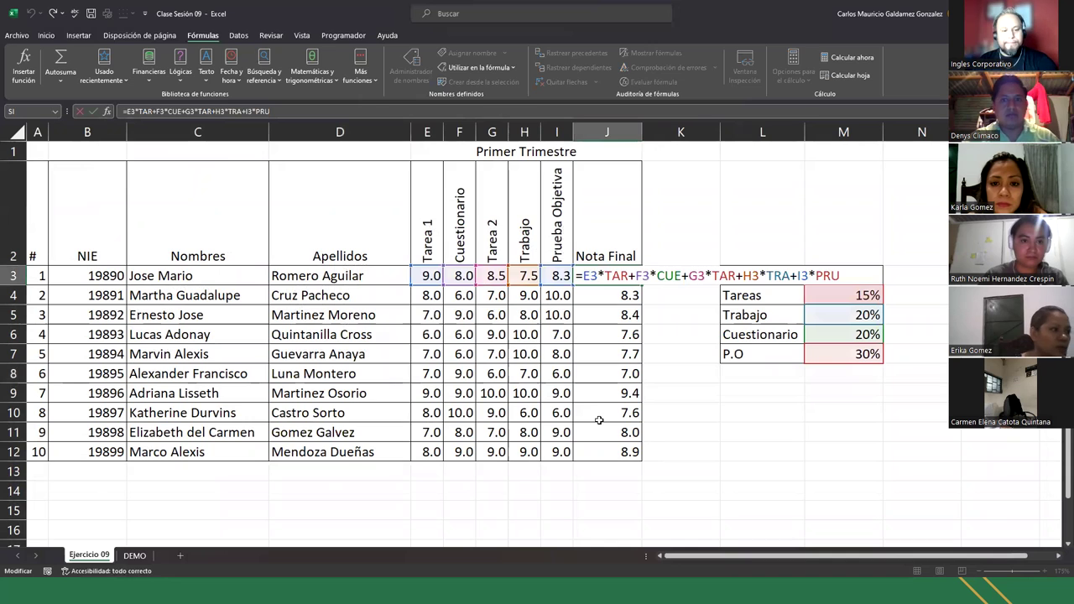
{"action": "key", "text": "Escape"}
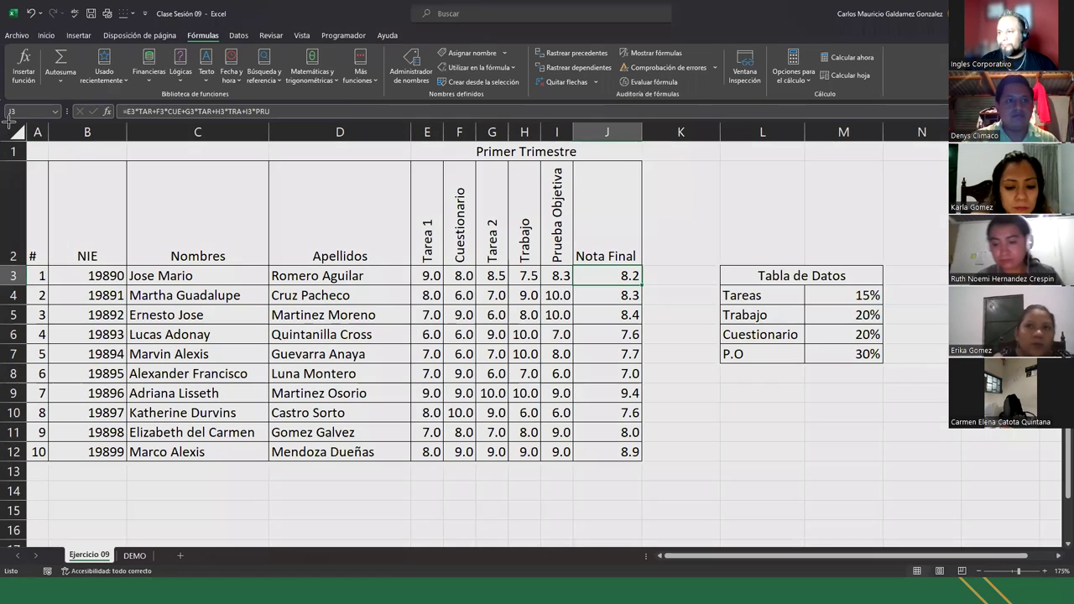
{"action": "key", "text": "super+shift+s"}
{"action": "left_click_drag", "start_coordinate": [9, 122], "coordinate": [899, 502]}
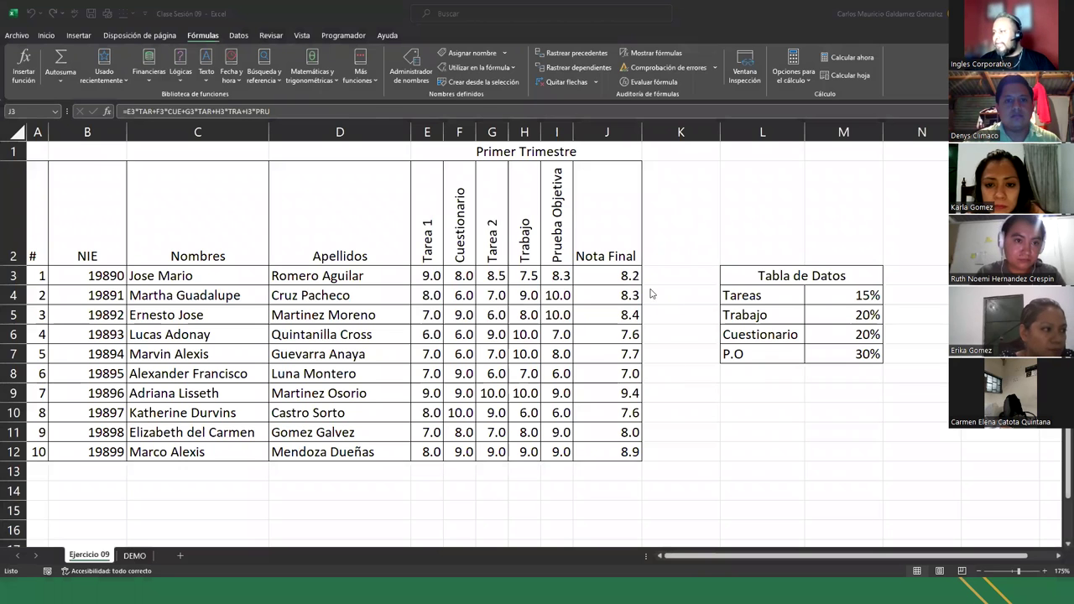
Step: Capture a screen snip of the grades table and Tabla de Datos with the J3 formula open in its cell
{"action": "left_click", "coordinate": [602, 276]}
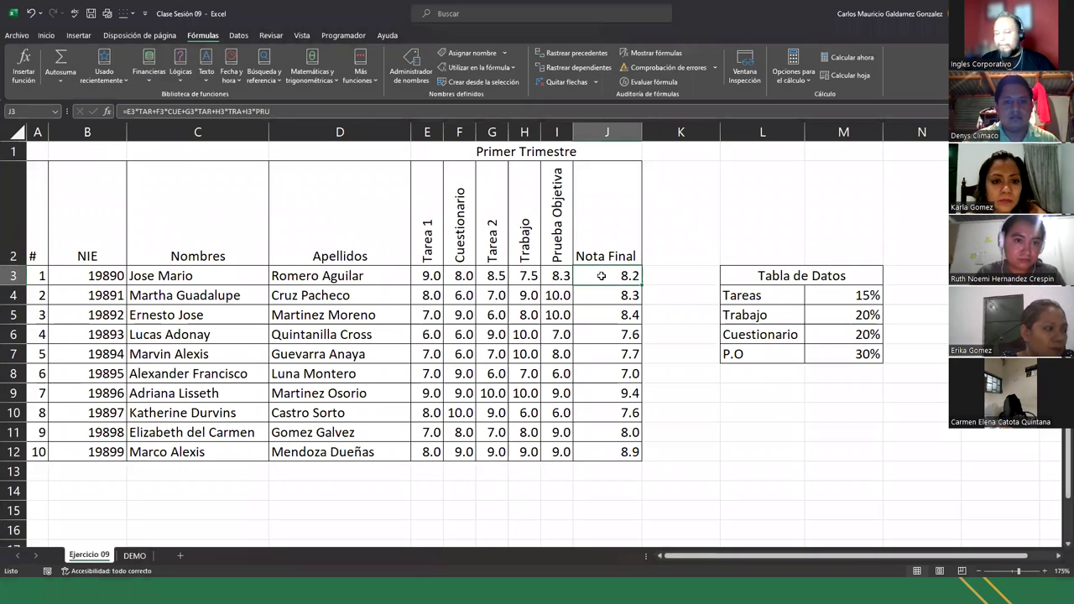
{"action": "double_click", "coordinate": [602, 276]}
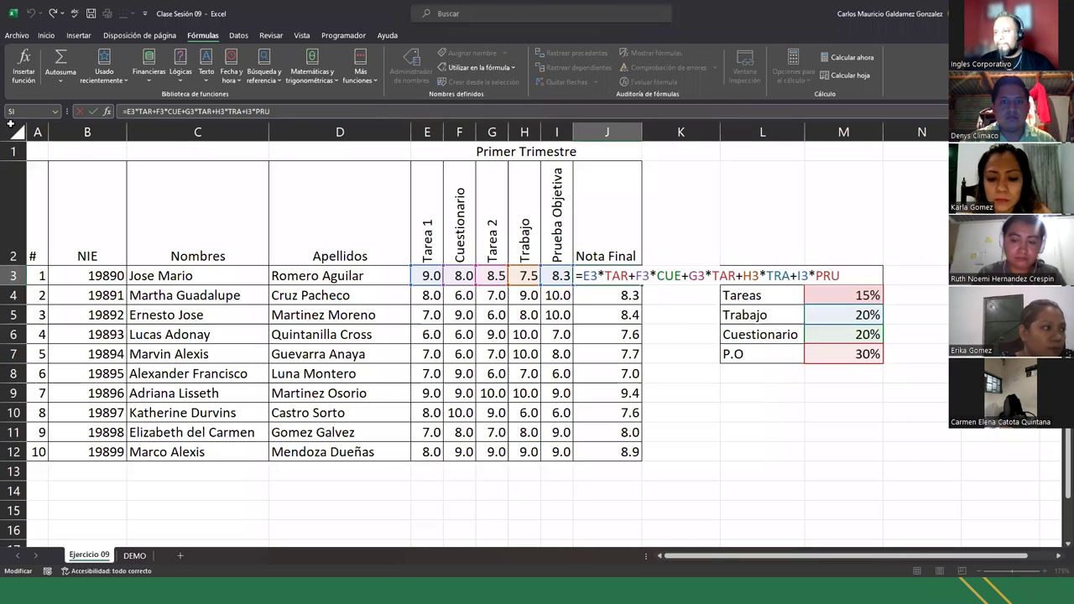
{"action": "key", "text": "super+shift+s"}
{"action": "left_click_drag", "start_coordinate": [4, 122], "coordinate": [896, 498]}
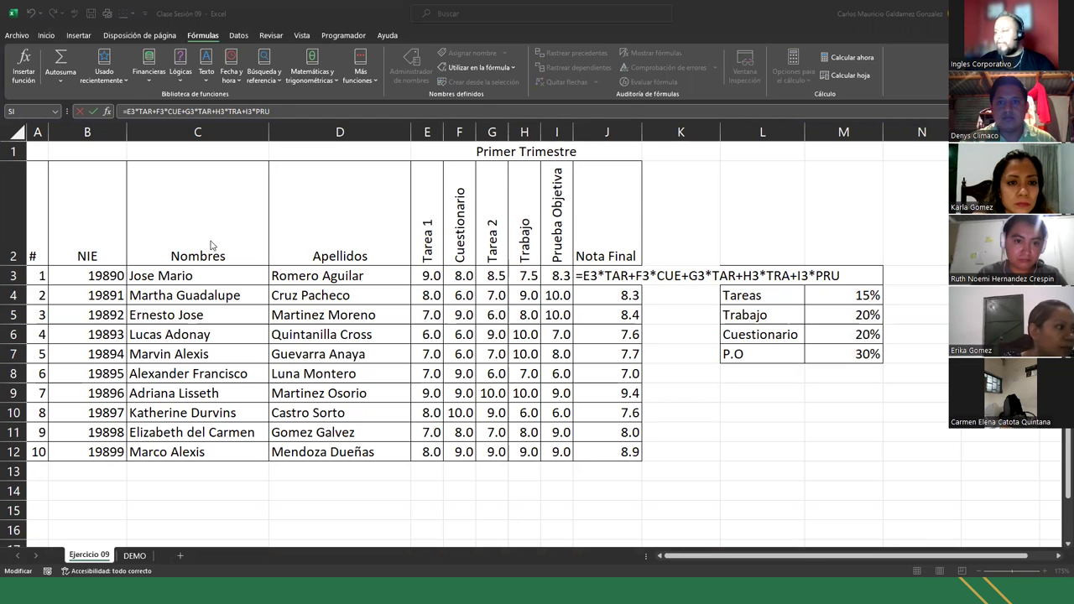
Step: Check the names assigned to the percentage cells M4 through M7 in Tabla de Datos
{"action": "left_click", "coordinate": [840, 301]}
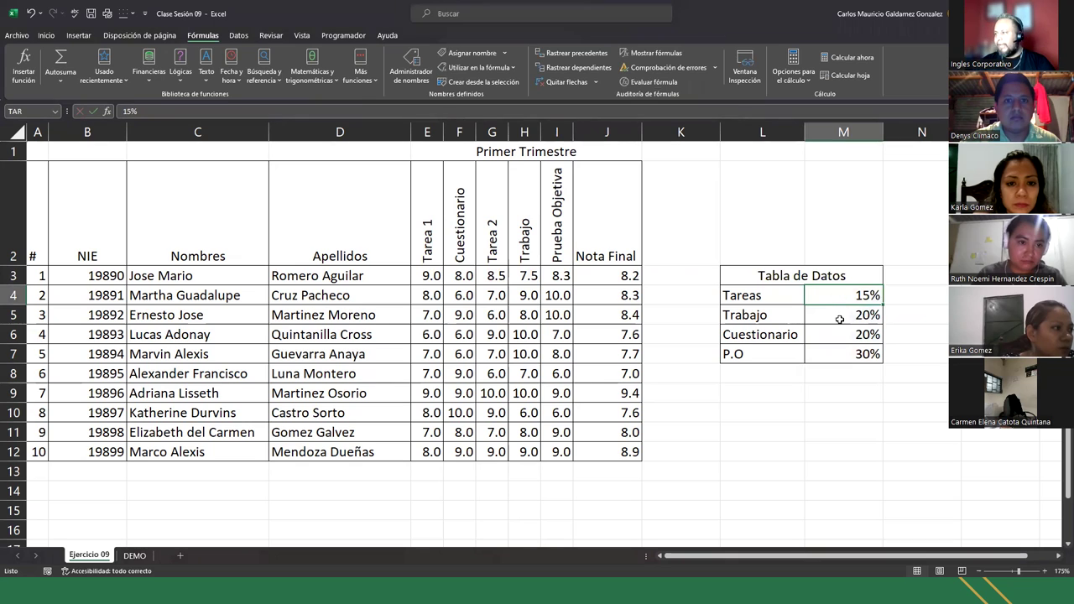
{"action": "left_click", "coordinate": [840, 319]}
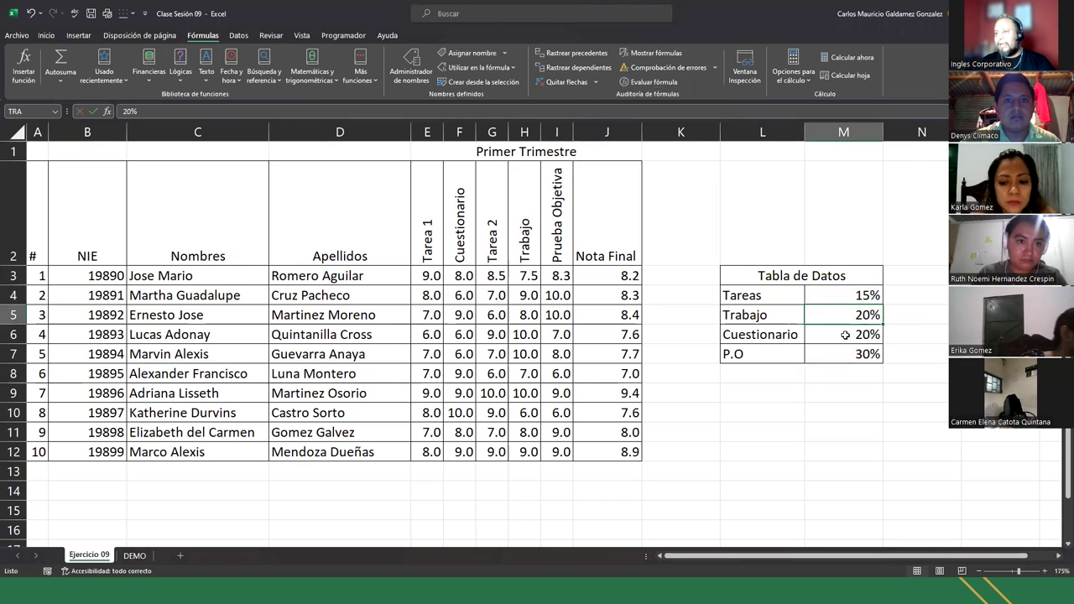
{"action": "left_click", "coordinate": [845, 334]}
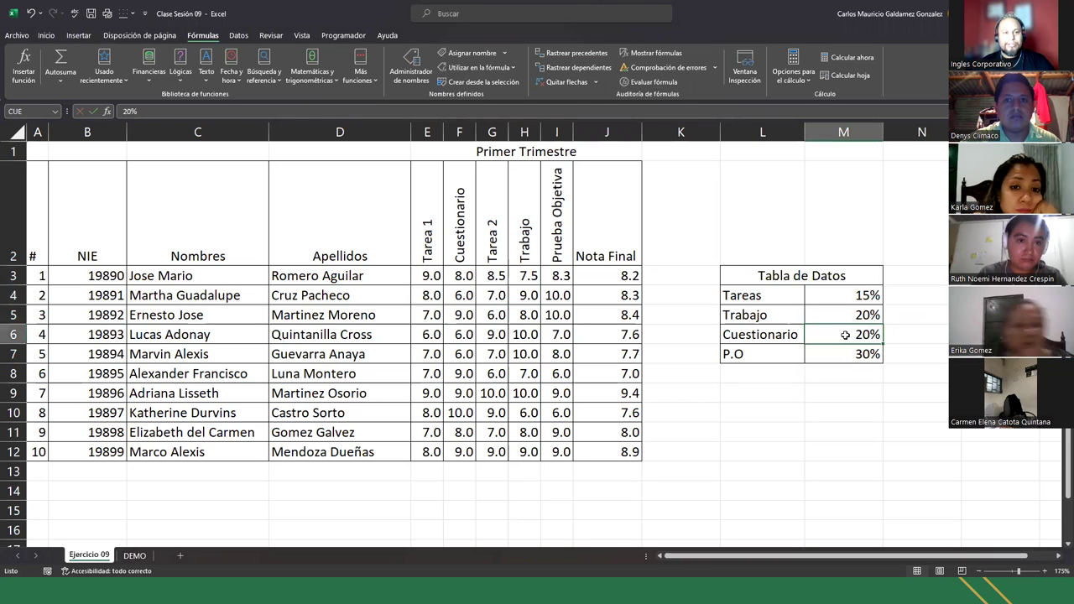
{"action": "left_click", "coordinate": [850, 354]}
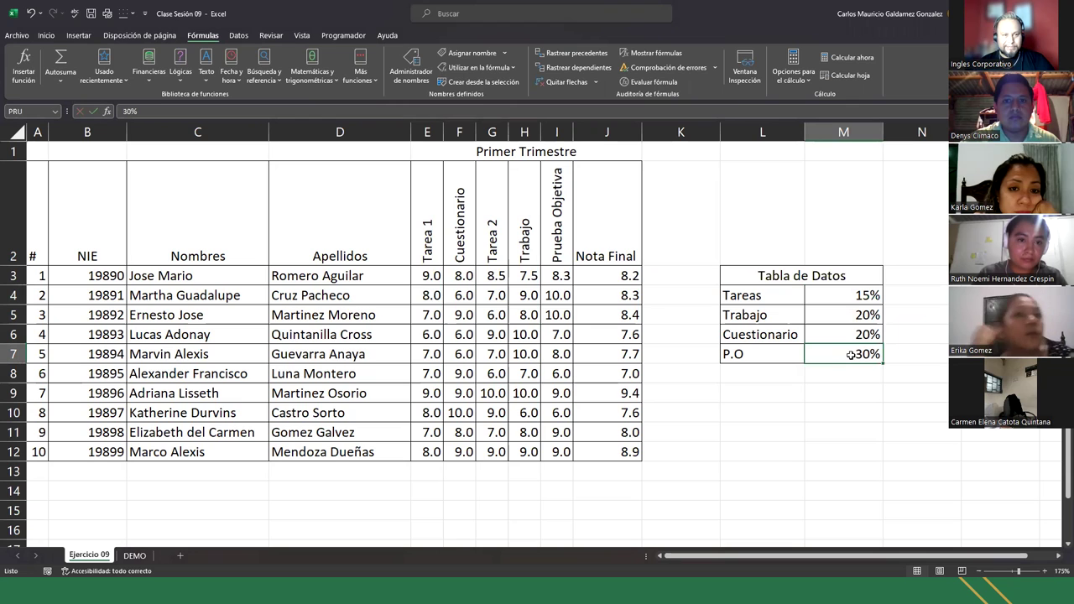
Step: Review the Nota Final formula in J3 term by term, matching each grade with its named percentage, without changing it
{"action": "left_click", "coordinate": [609, 274]}
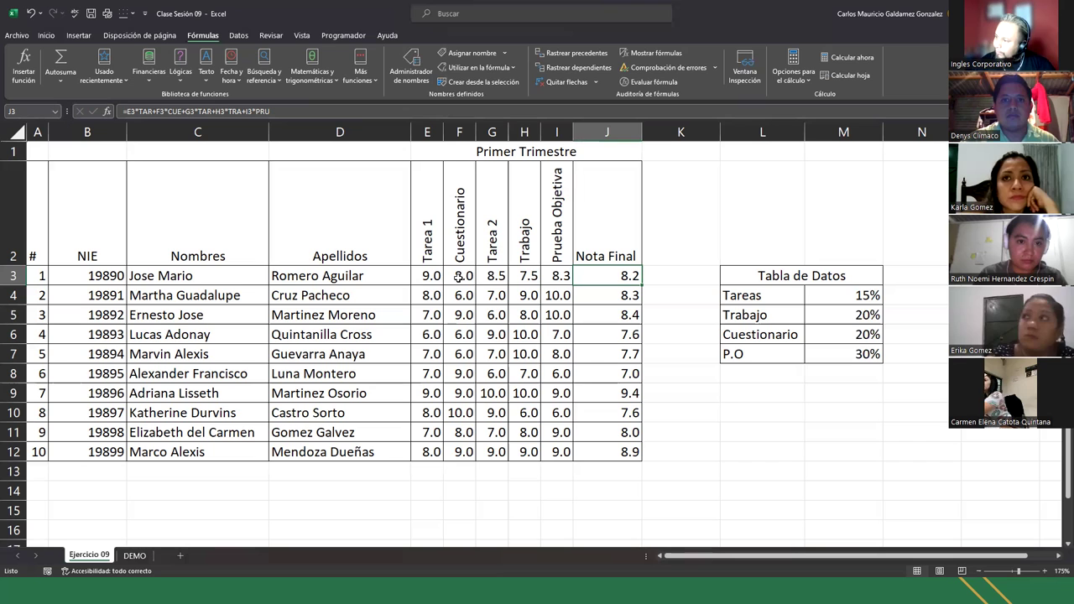
{"action": "double_click", "coordinate": [625, 275]}
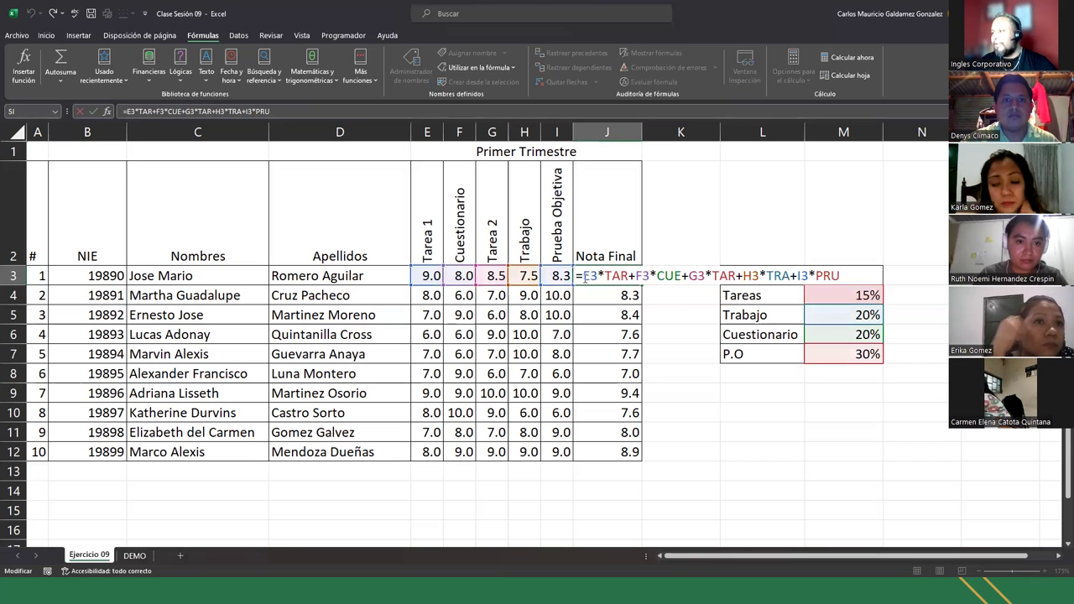
{"action": "left_click_drag", "start_coordinate": [582, 276], "coordinate": [683, 275]}
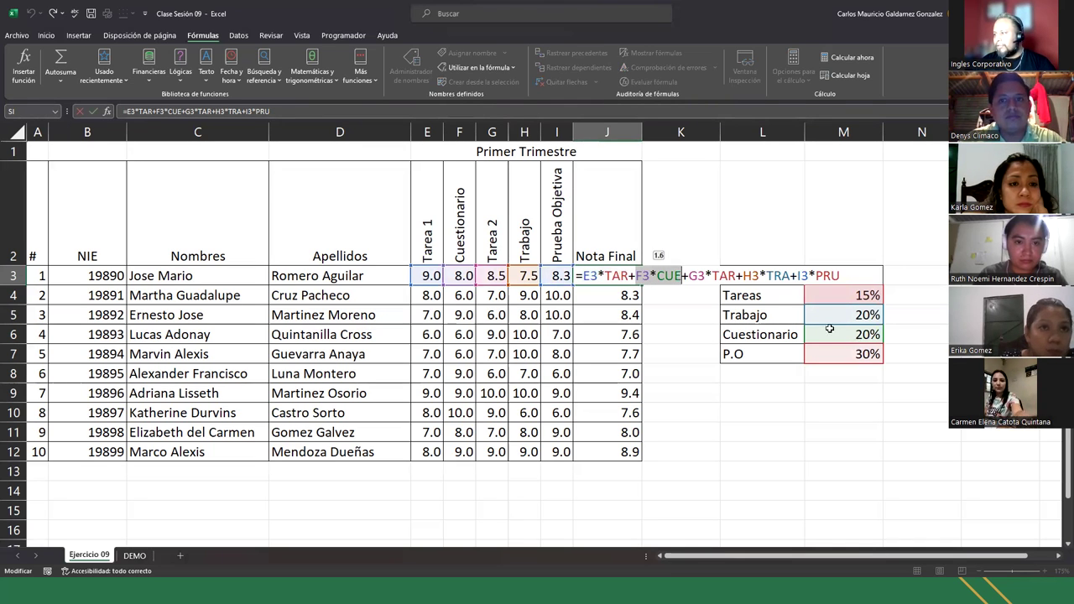
{"action": "left_click_drag", "start_coordinate": [690, 276], "coordinate": [737, 275]}
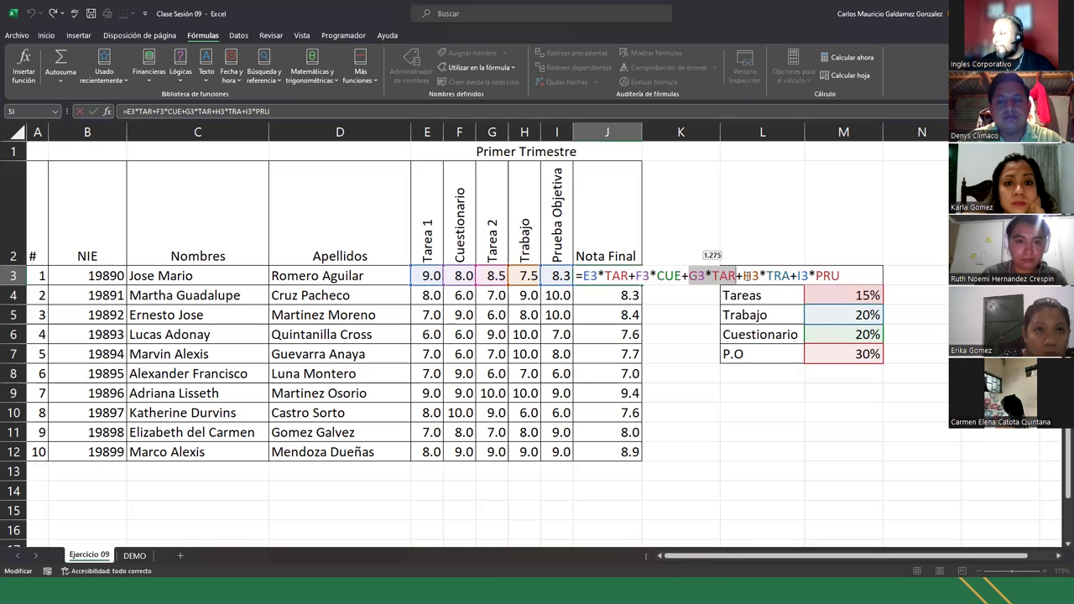
{"action": "left_click_drag", "start_coordinate": [741, 275], "coordinate": [842, 275]}
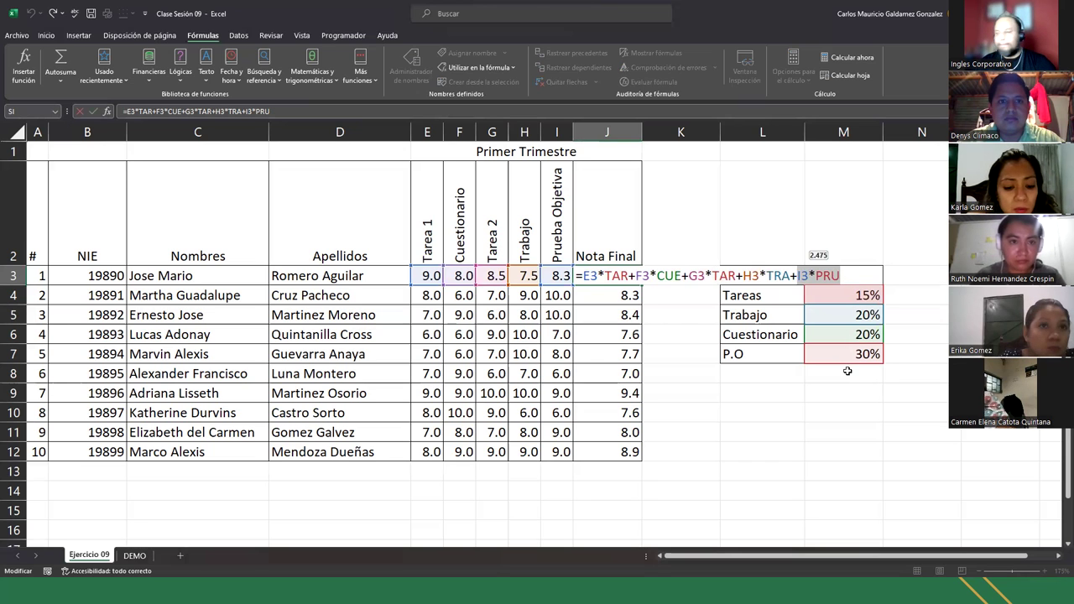
{"action": "key", "text": "Escape"}
Step: Paste the full list of defined names and their references into the sheet starting at cell L9
{"action": "left_click", "coordinate": [750, 395]}
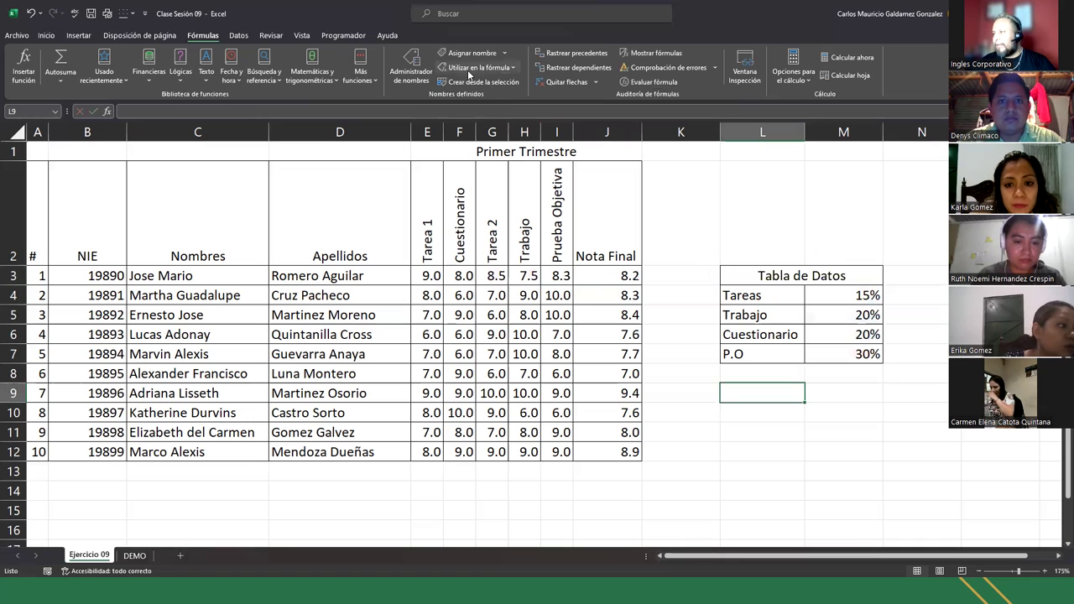
{"action": "left_click", "coordinate": [482, 67]}
{"action": "left_click", "coordinate": [495, 198]}
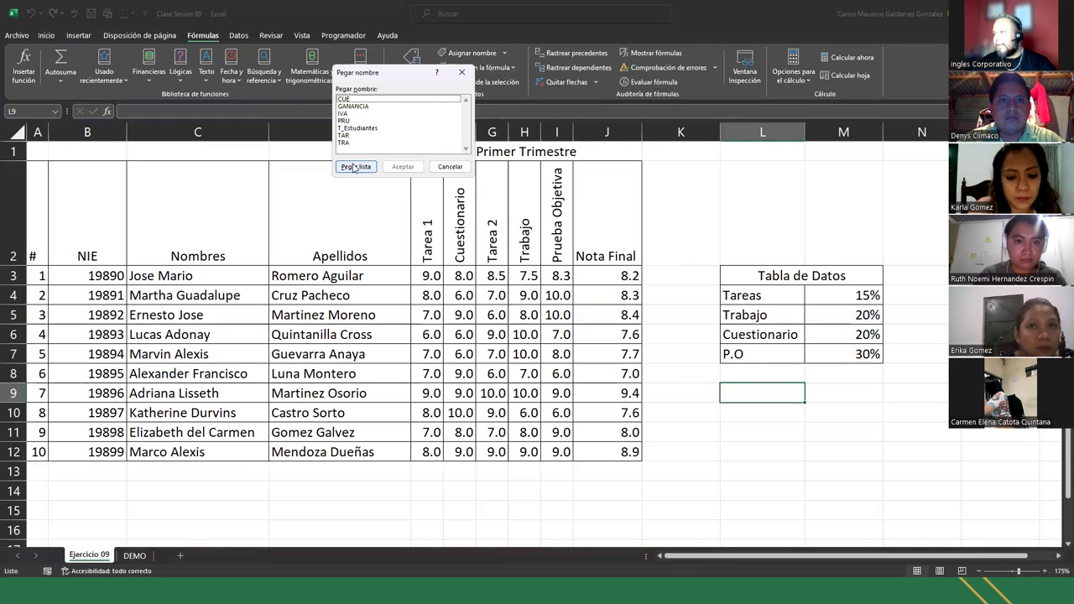
{"action": "left_click", "coordinate": [355, 104]}
{"action": "left_click", "coordinate": [358, 135]}
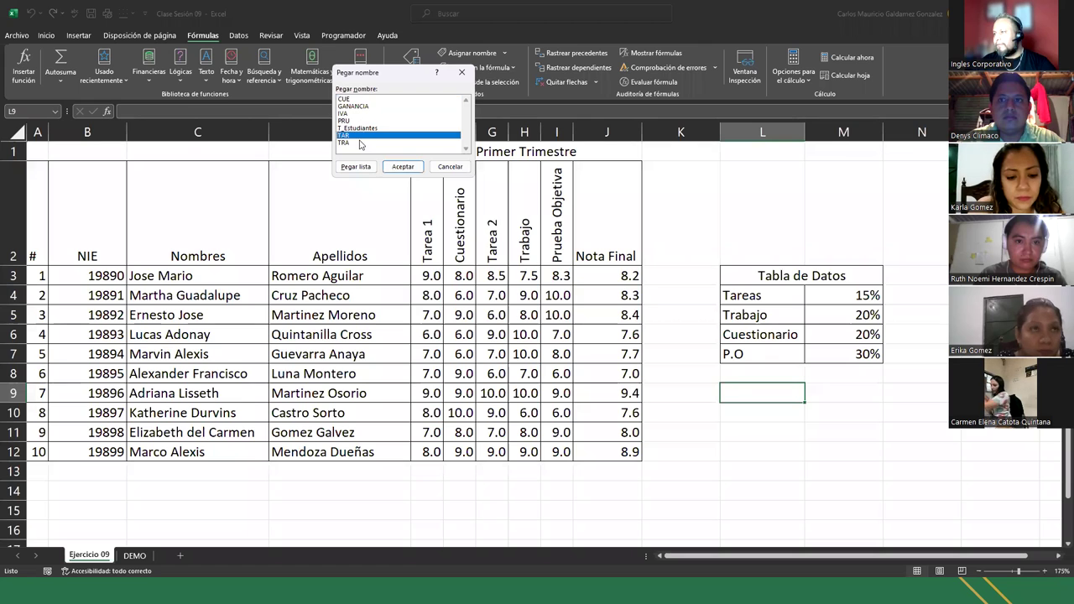
{"action": "left_click", "coordinate": [352, 99]}
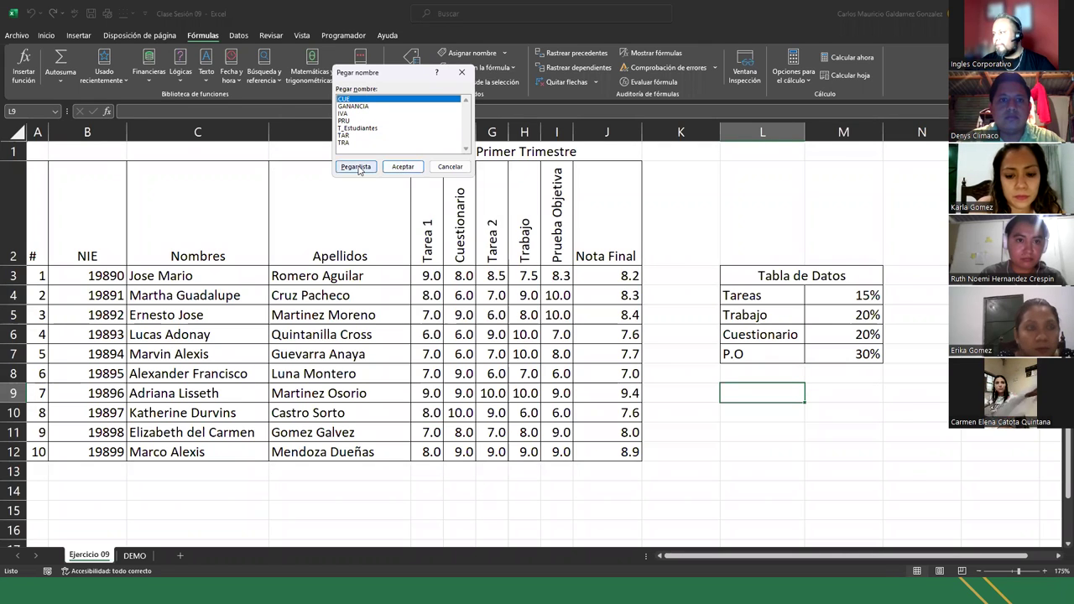
{"action": "left_click", "coordinate": [355, 166]}
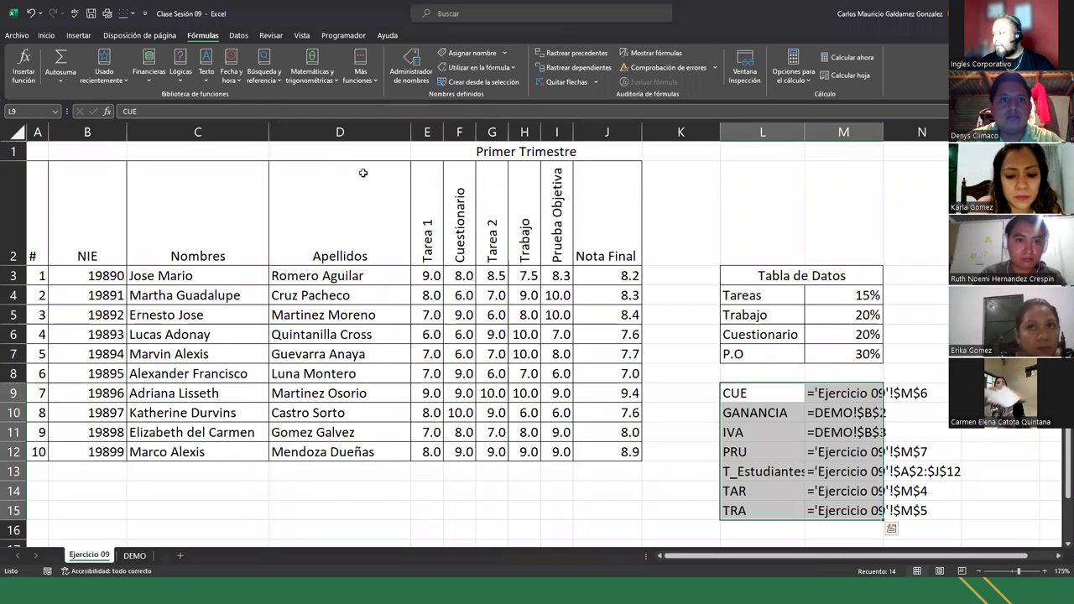
Step: Widen columns M and L to fit the pasted name list, and capture a screen snip of the sheet
{"action": "double_click", "coordinate": [882, 131]}
{"action": "left_click", "coordinate": [796, 467]}
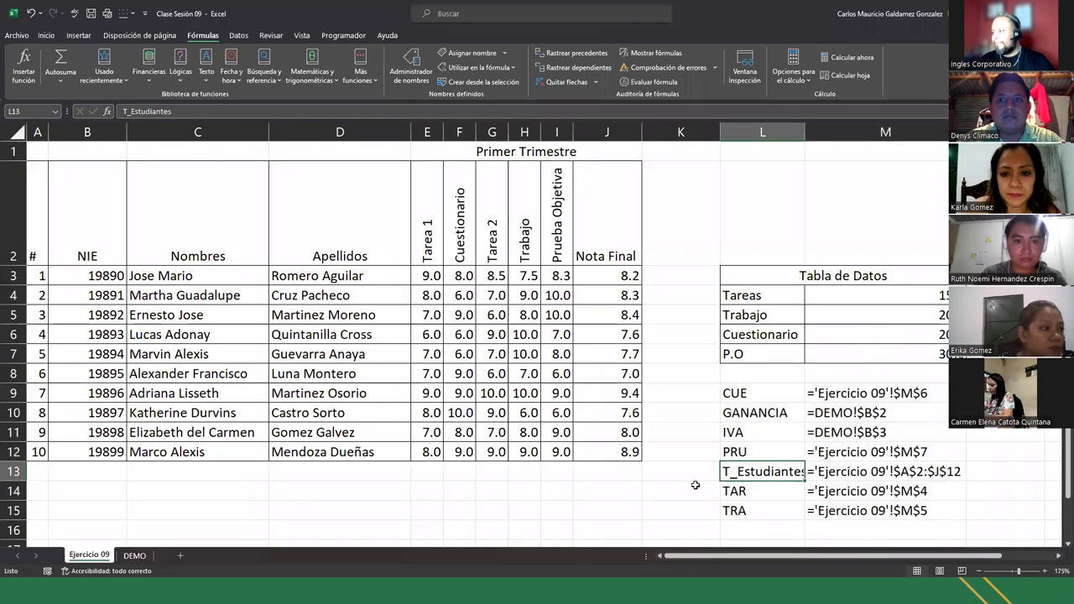
{"action": "left_click_drag", "start_coordinate": [805, 131], "coordinate": [813, 131]}
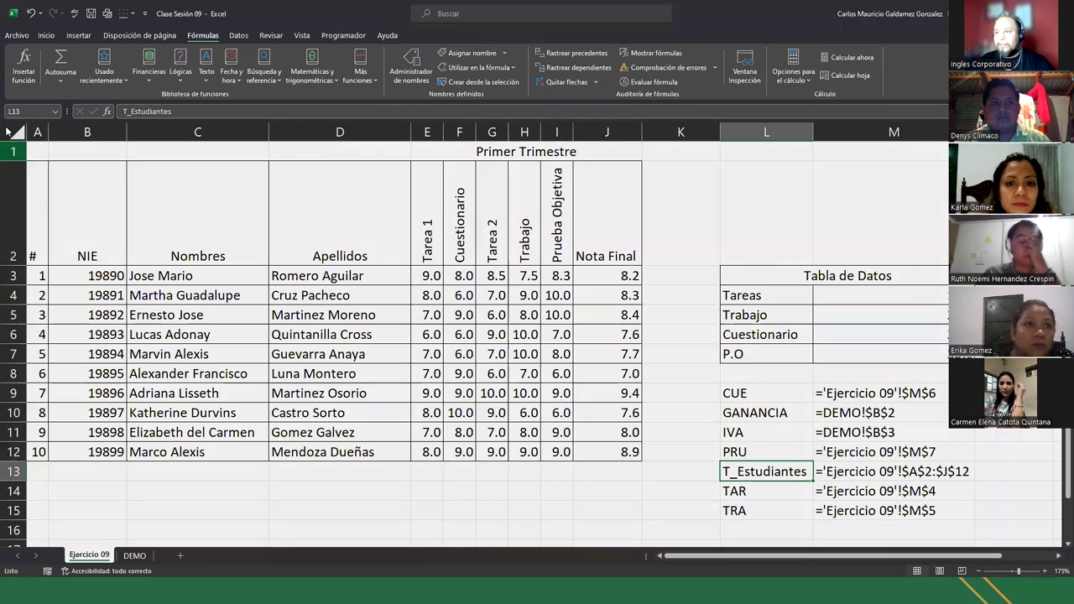
{"action": "key", "text": "super+shift+s"}
{"action": "left_click_drag", "start_coordinate": [4, 120], "coordinate": [1005, 567]}
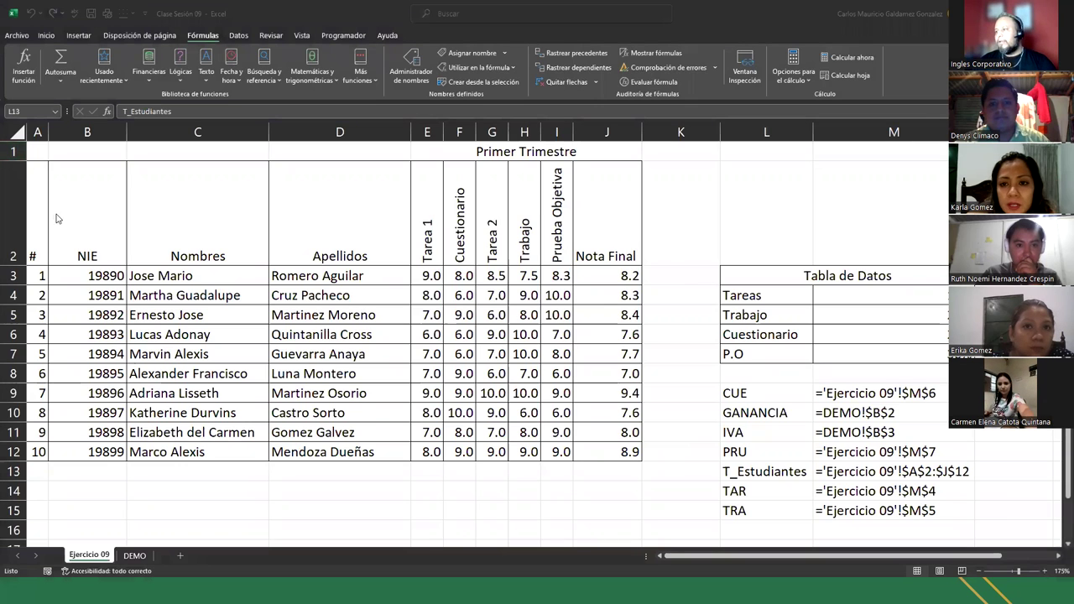
Step: Inspect the named references in the J3 formula and leave both it and cell L13 unchanged
{"action": "key", "text": "F2"}
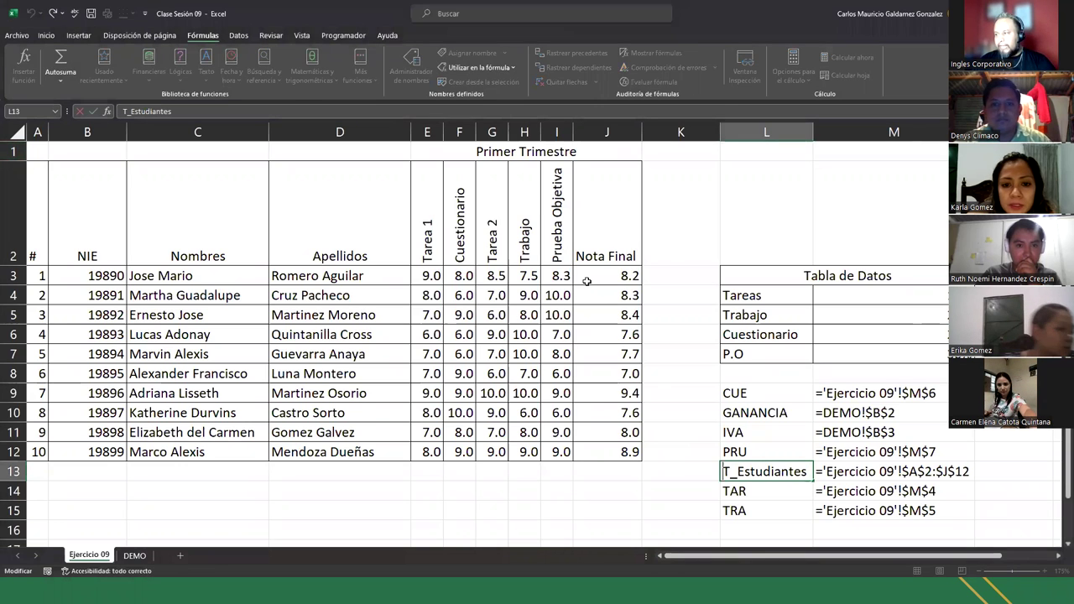
{"action": "key", "text": "Escape"}
{"action": "left_click", "coordinate": [586, 281]}
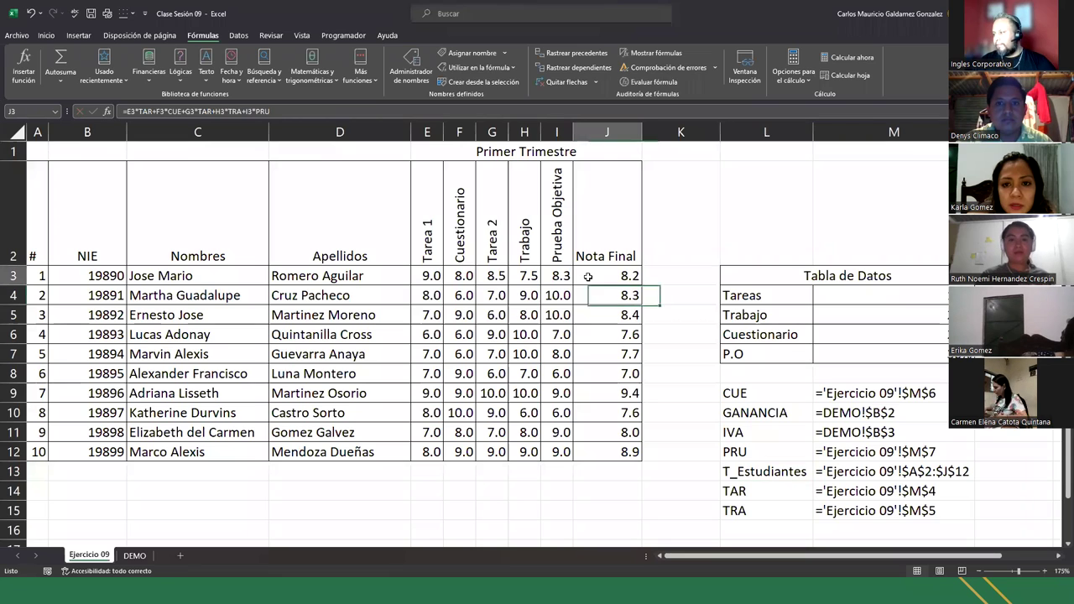
{"action": "double_click", "coordinate": [586, 279]}
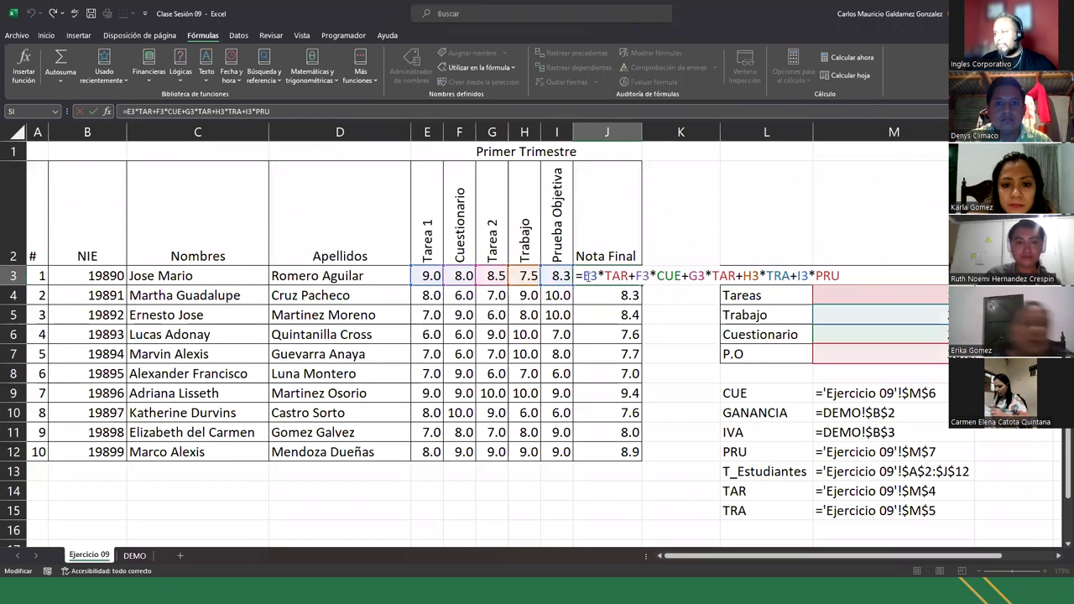
{"action": "key", "text": "Escape"}
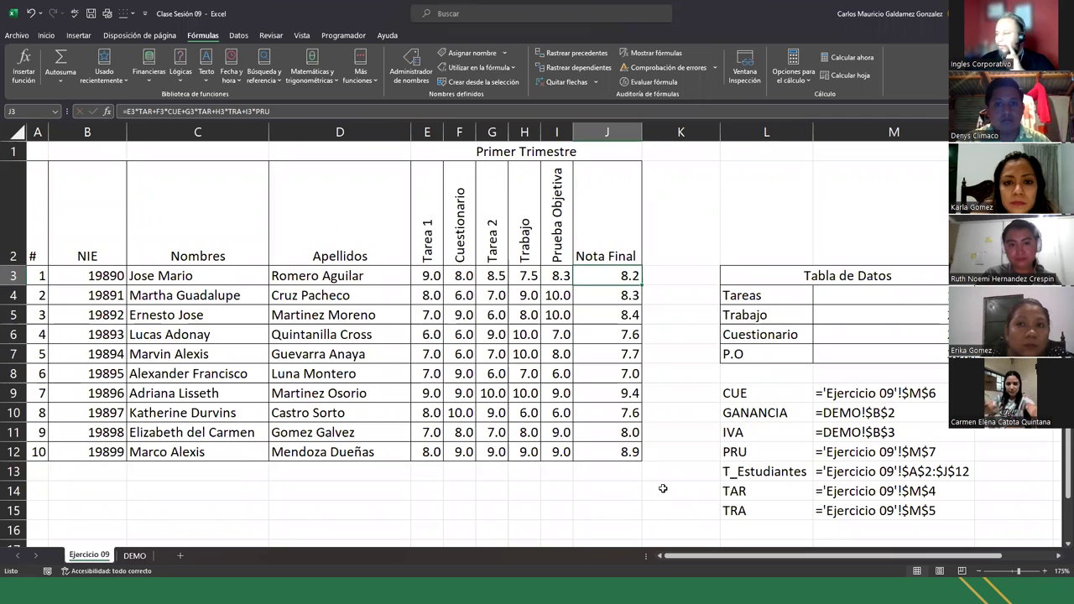
Step: Try clearing the CUE, GANANCIA, IVA and T_Estudiantes rows from the pasted name list, and undo the deletion
{"action": "left_click", "coordinate": [742, 471]}
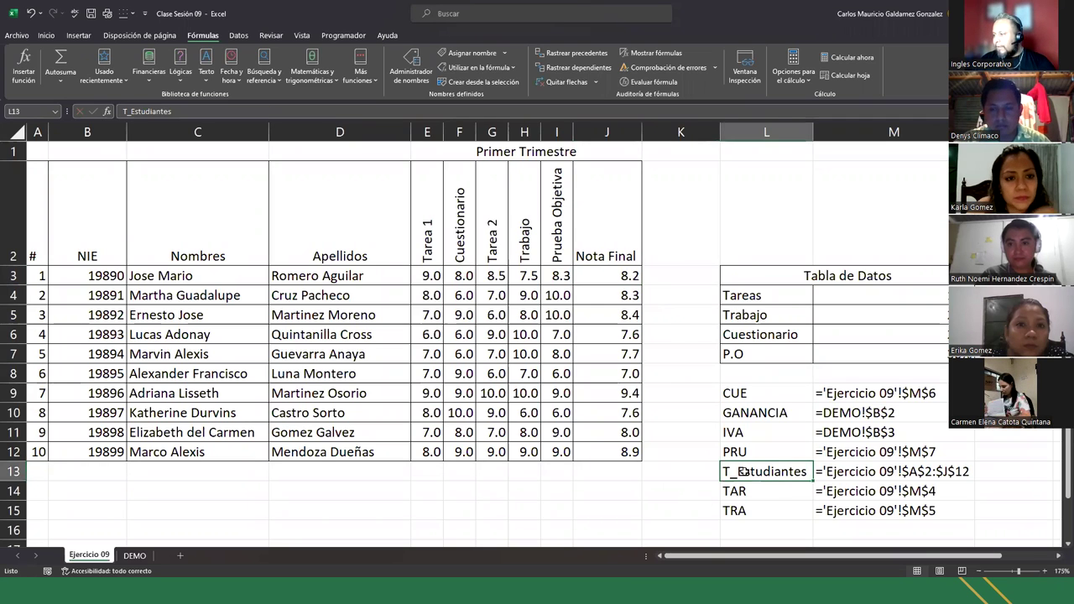
{"action": "left_click", "coordinate": [843, 472], "text": "shift"}
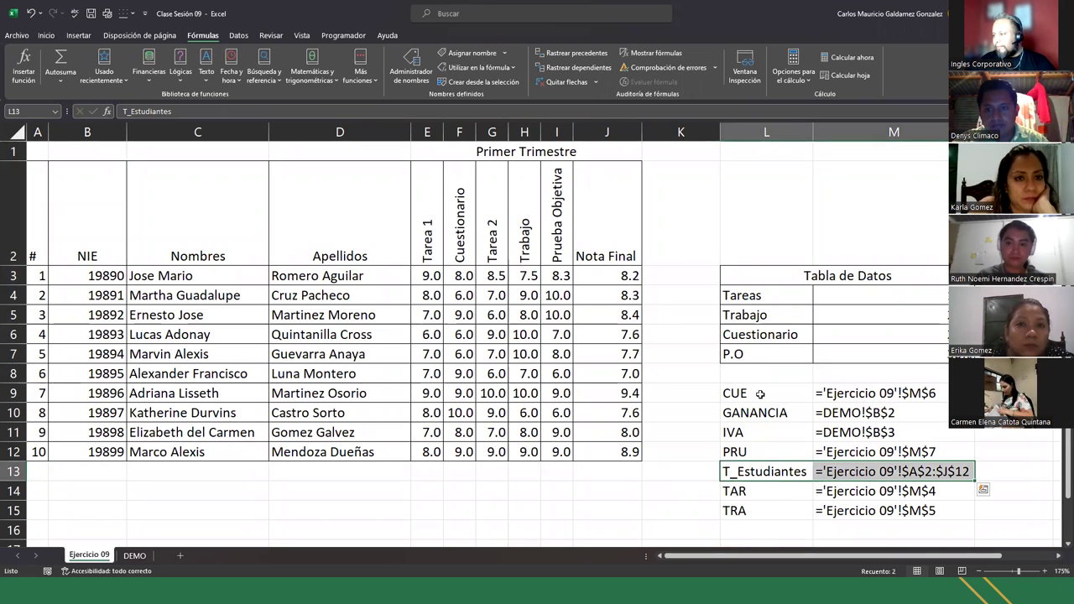
{"action": "left_click_drag", "start_coordinate": [753, 394], "coordinate": [921, 427]}
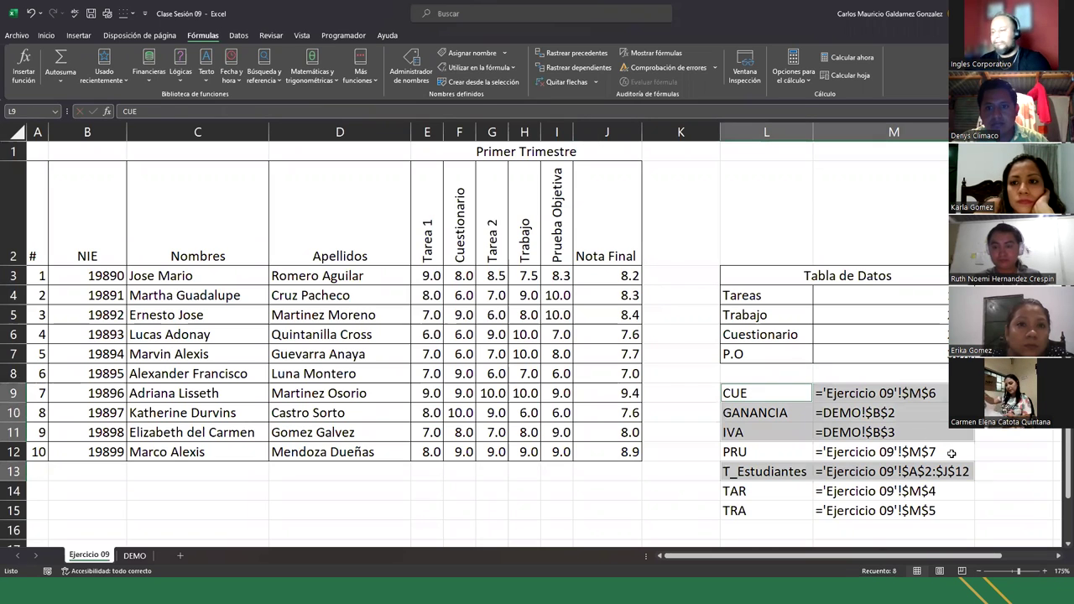
{"action": "key", "text": "Delete"}
{"action": "left_click_drag", "start_coordinate": [747, 455], "coordinate": [830, 452]}
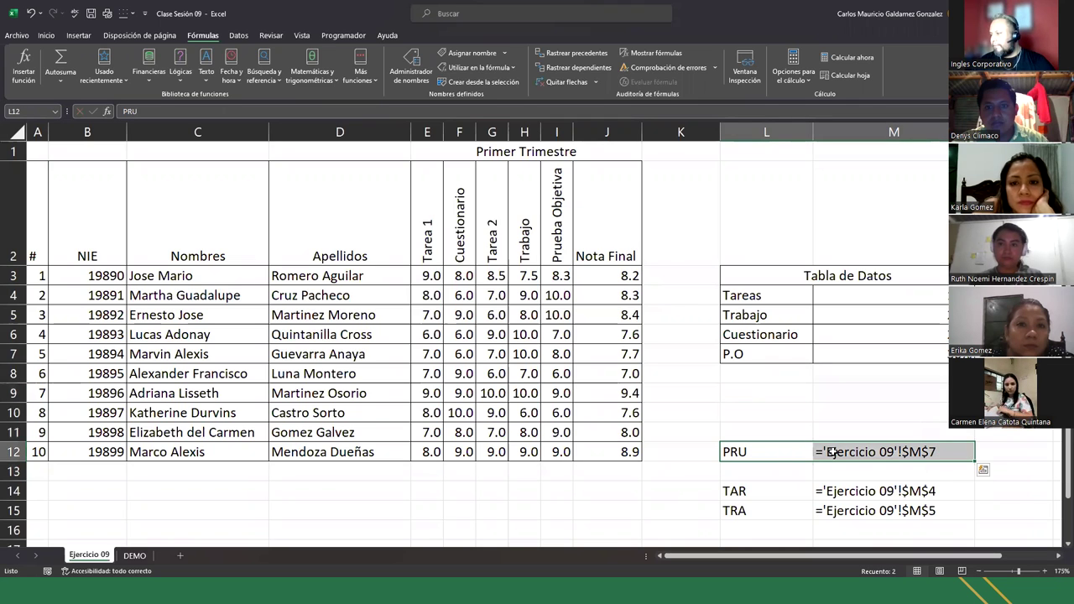
{"action": "key", "text": "ctrl+z"}
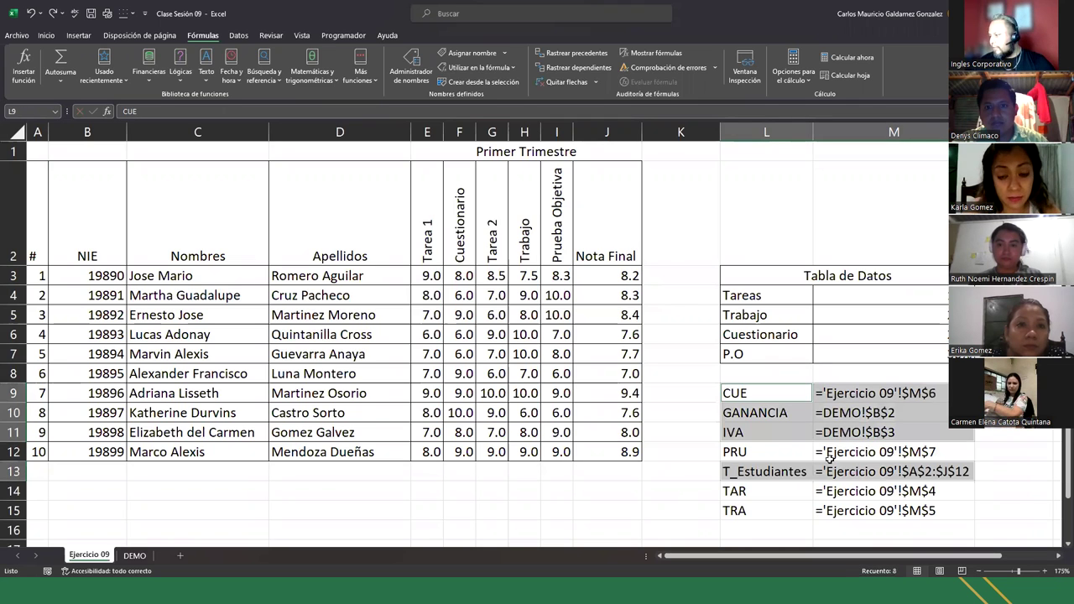
Step: Clear the GANANCIA, IVA and T_Estudiantes rows from the pasted name list in columns L and M
{"action": "left_click_drag", "start_coordinate": [756, 413], "coordinate": [869, 429]}
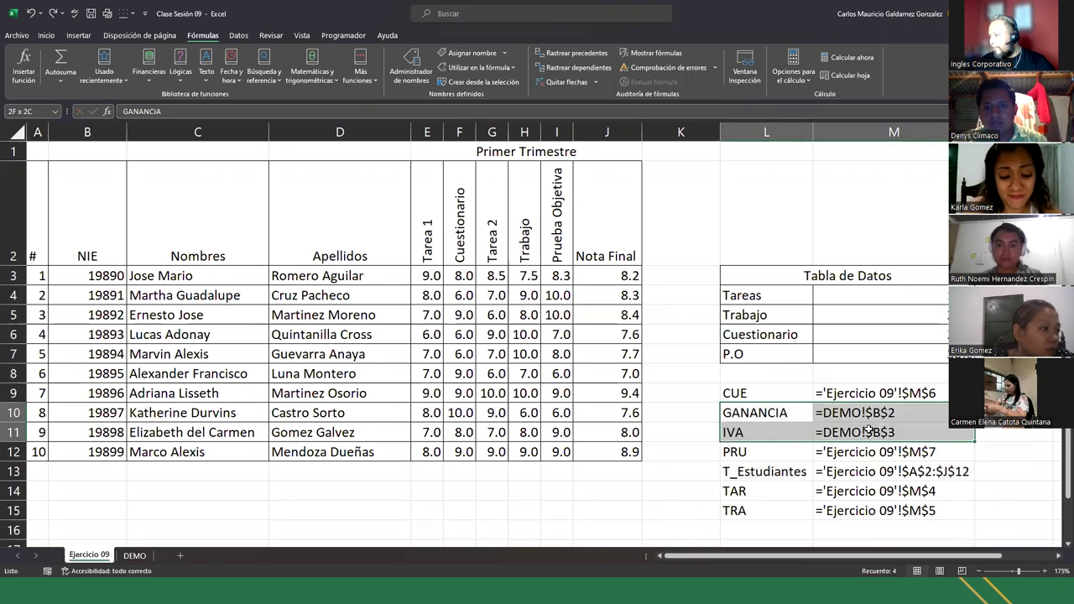
{"action": "left_click_drag", "start_coordinate": [757, 472], "coordinate": [898, 471], "text": "ctrl"}
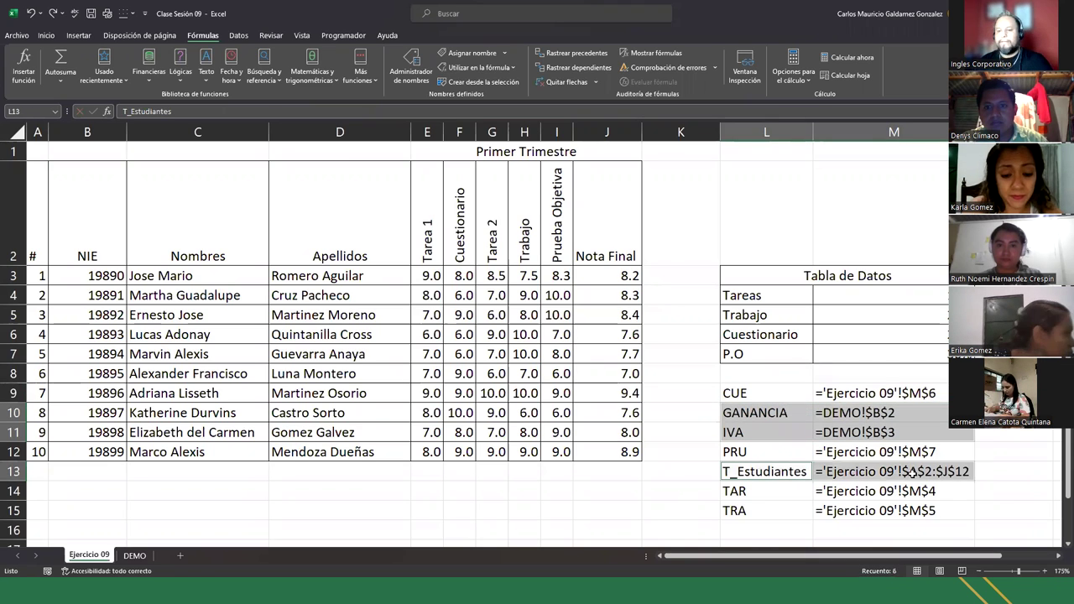
{"action": "key", "text": "Delete"}
{"action": "left_click", "coordinate": [790, 433]}
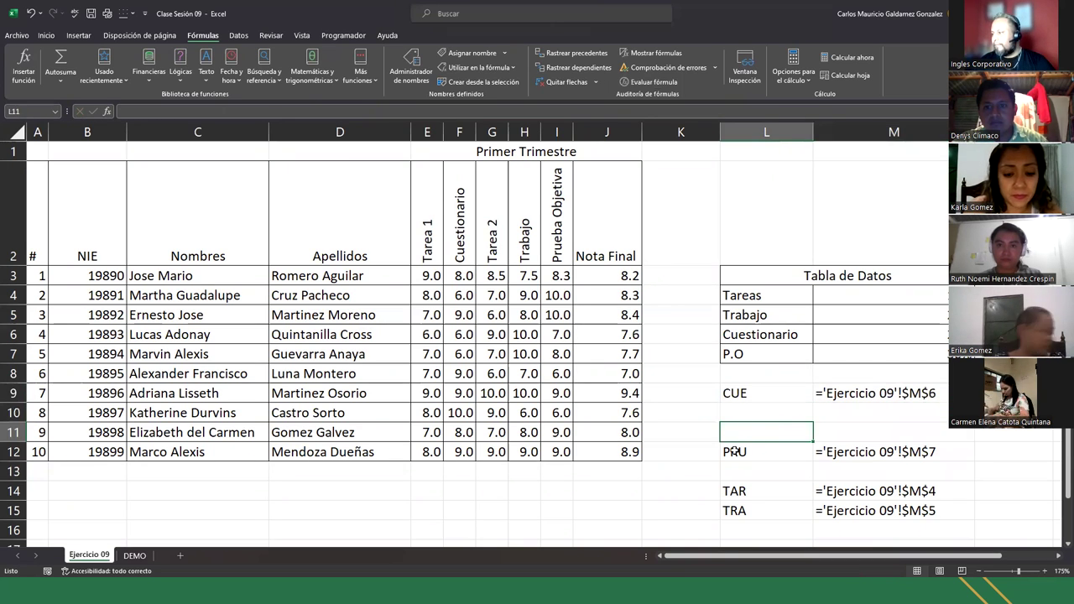
{"action": "left_click", "coordinate": [735, 450]}
{"action": "left_click", "coordinate": [852, 452], "text": "shift"}
{"action": "left_click_drag", "start_coordinate": [756, 490], "coordinate": [862, 512], "text": "ctrl"}
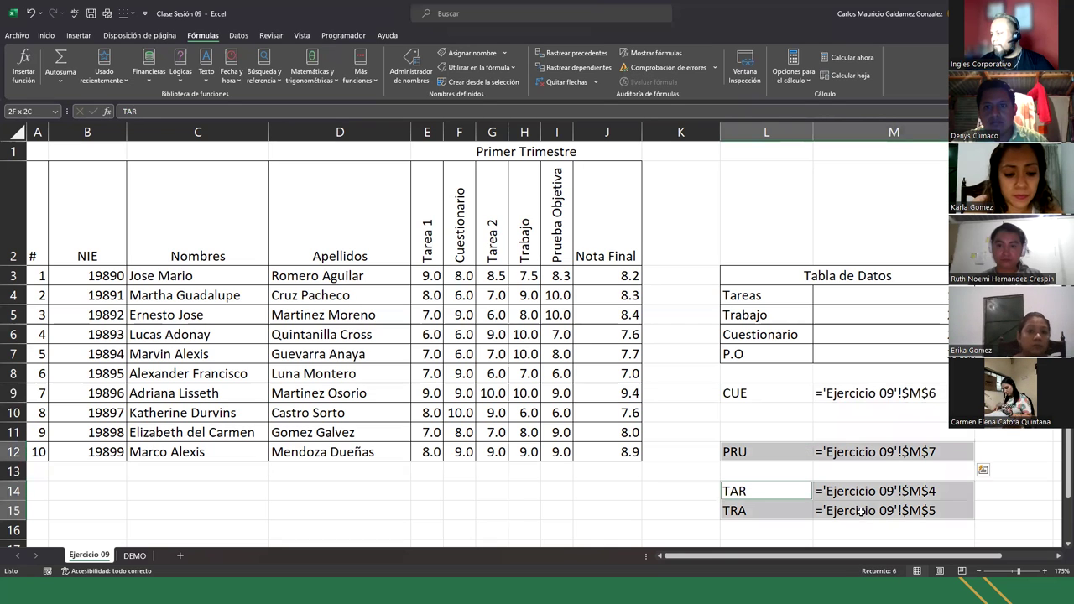
{"action": "key", "text": "ctrl+shift+F3"}
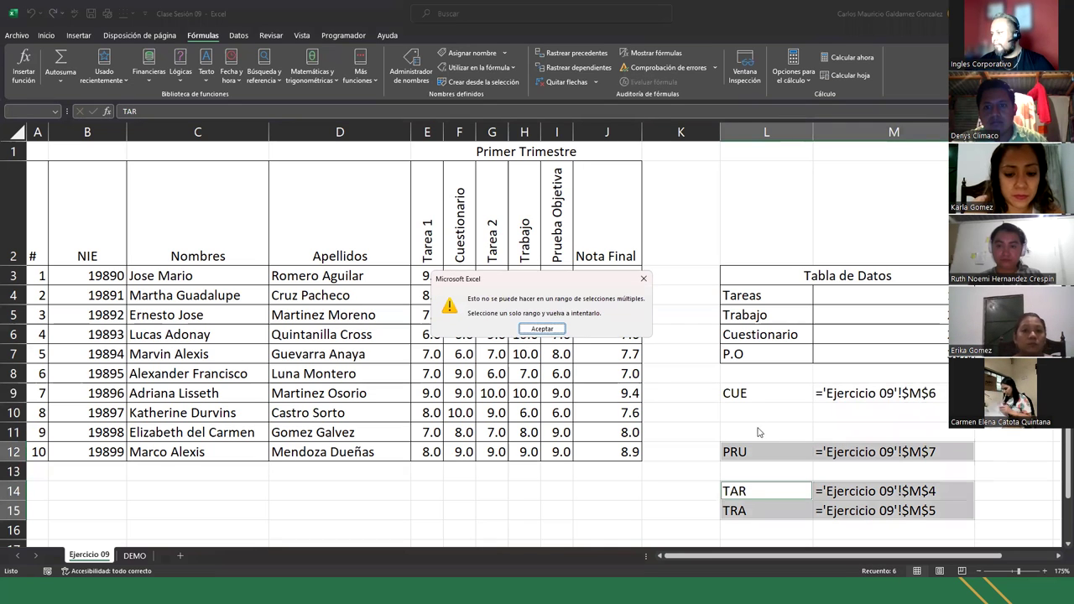
{"action": "left_click", "coordinate": [544, 329]}
Step: Copy the PRU name and its reference from row 12 to L10, directly below CUE
{"action": "left_click", "coordinate": [747, 452]}
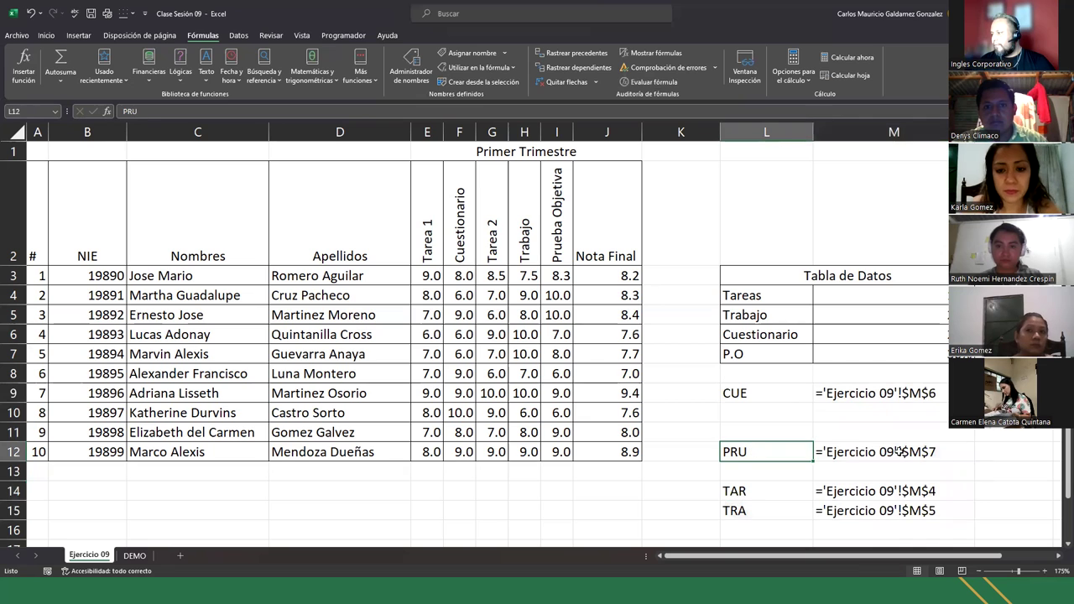
{"action": "left_click", "coordinate": [826, 451], "text": "shift"}
{"action": "key", "text": "ctrl+c"}
{"action": "left_click", "coordinate": [751, 413]}
{"action": "key", "text": "ctrl+v"}
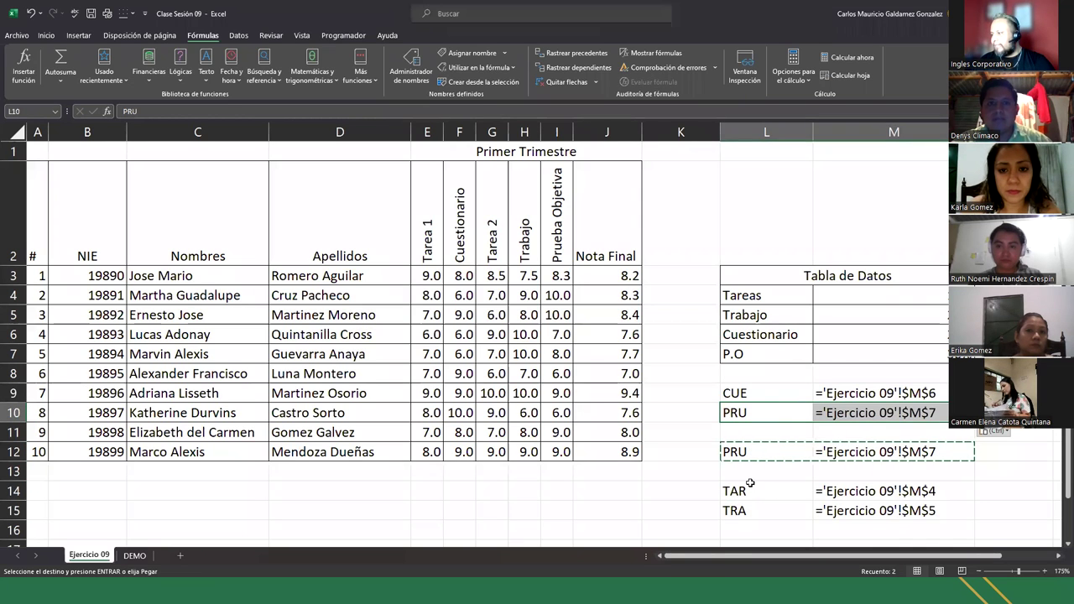
Step: Copy the TAR and TRA rows over L11:M12 and clear their originals from rows 14 and 15
{"action": "left_click", "coordinate": [751, 491]}
{"action": "left_click_drag", "start_coordinate": [833, 495], "coordinate": [859, 506]}
{"action": "key", "text": "ctrl+c"}
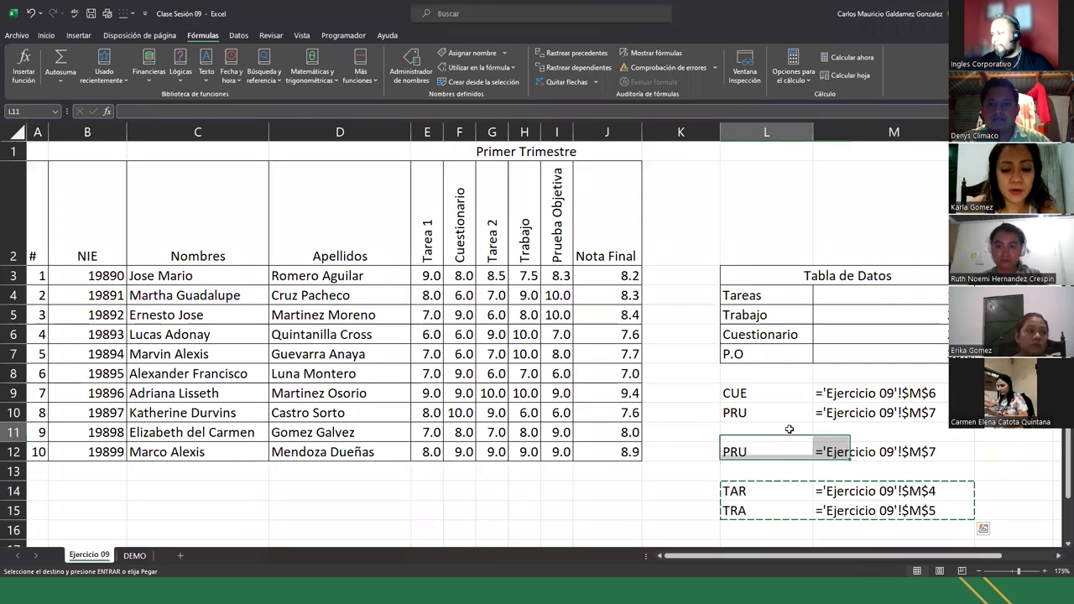
{"action": "left_click", "coordinate": [788, 432]}
{"action": "key", "text": "ctrl+v"}
{"action": "left_click_drag", "start_coordinate": [796, 485], "coordinate": [858, 507]}
{"action": "key", "text": "Delete"}
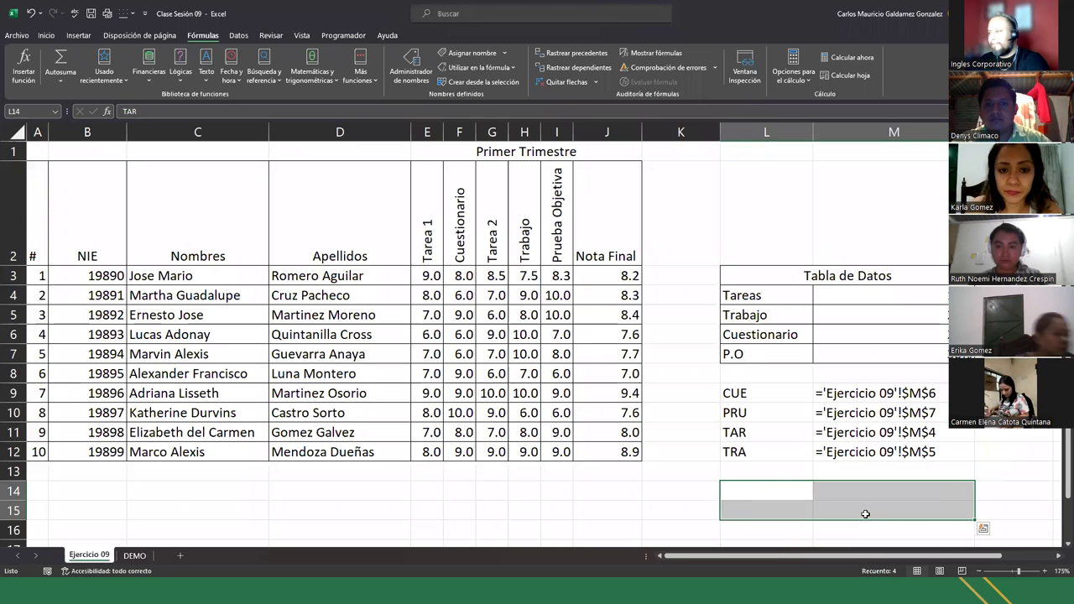
{"action": "left_click", "coordinate": [772, 459]}
{"action": "left_click", "coordinate": [771, 393]}
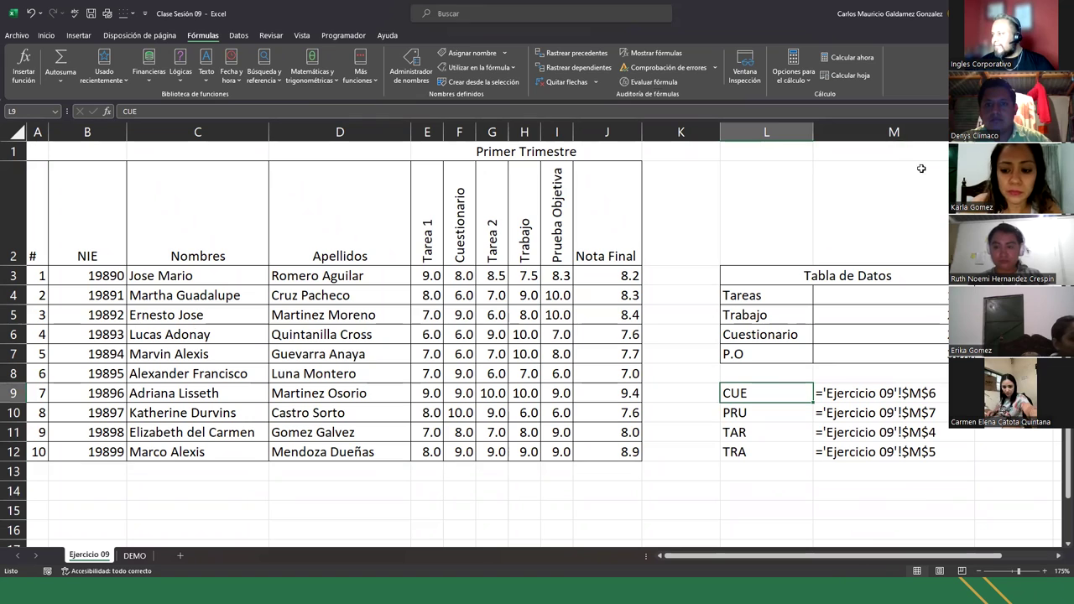
Step: Examine the names of the percentage cells in Tabla de Datos and how the J3 Nota Final formula uses them
{"action": "left_click", "coordinate": [871, 310]}
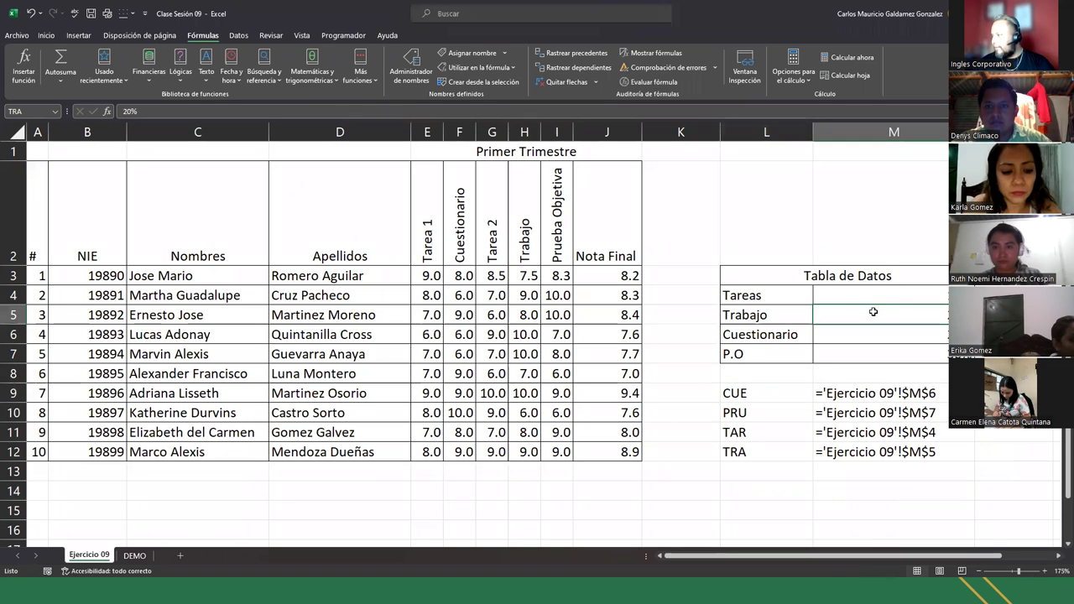
{"action": "left_click", "coordinate": [870, 295]}
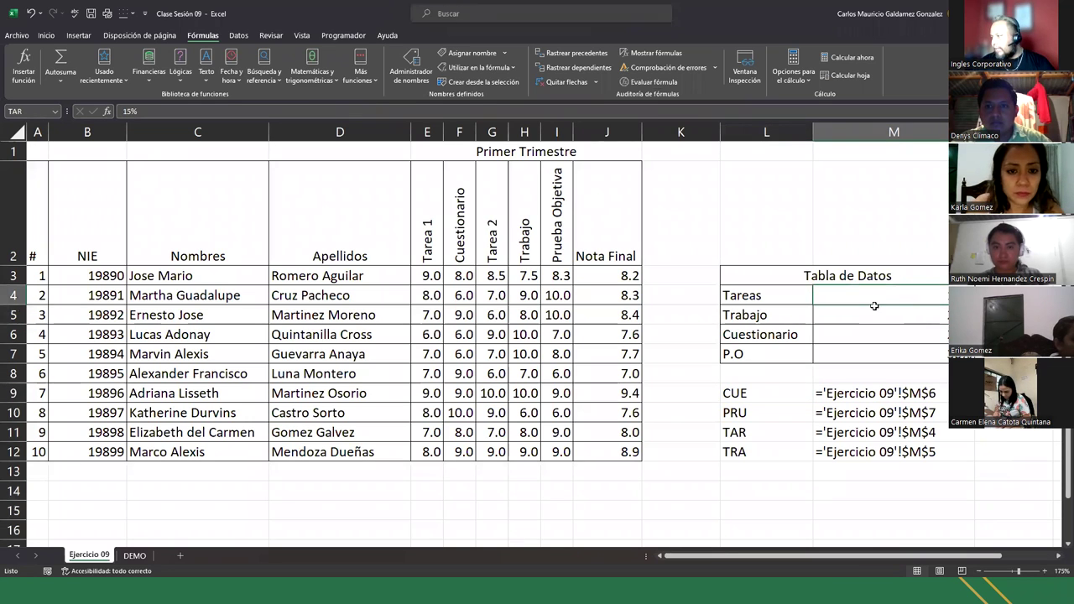
{"action": "left_click", "coordinate": [875, 334]}
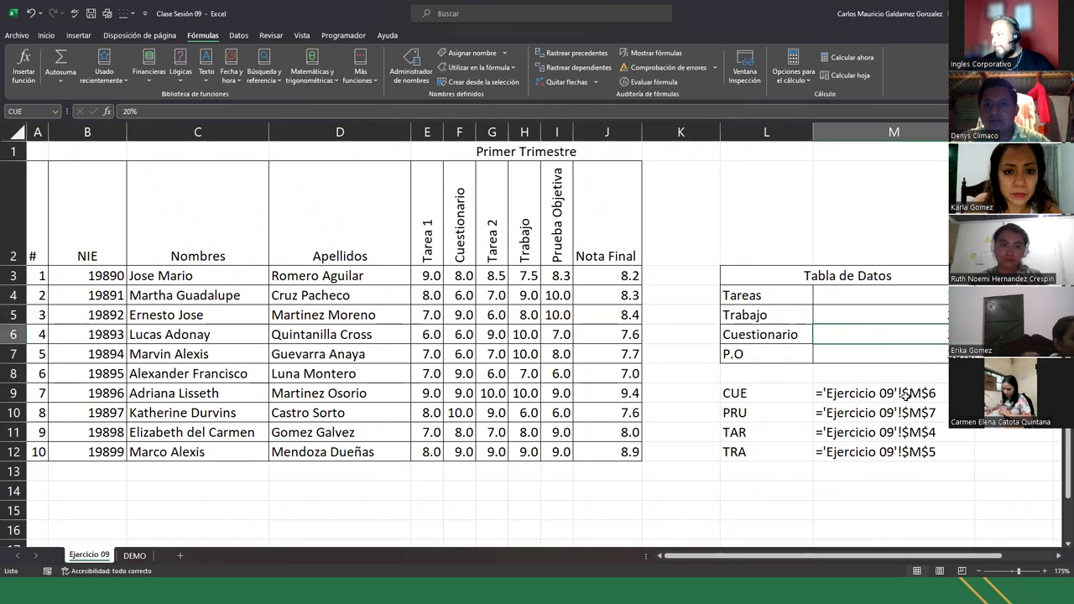
{"action": "left_click", "coordinate": [919, 355]}
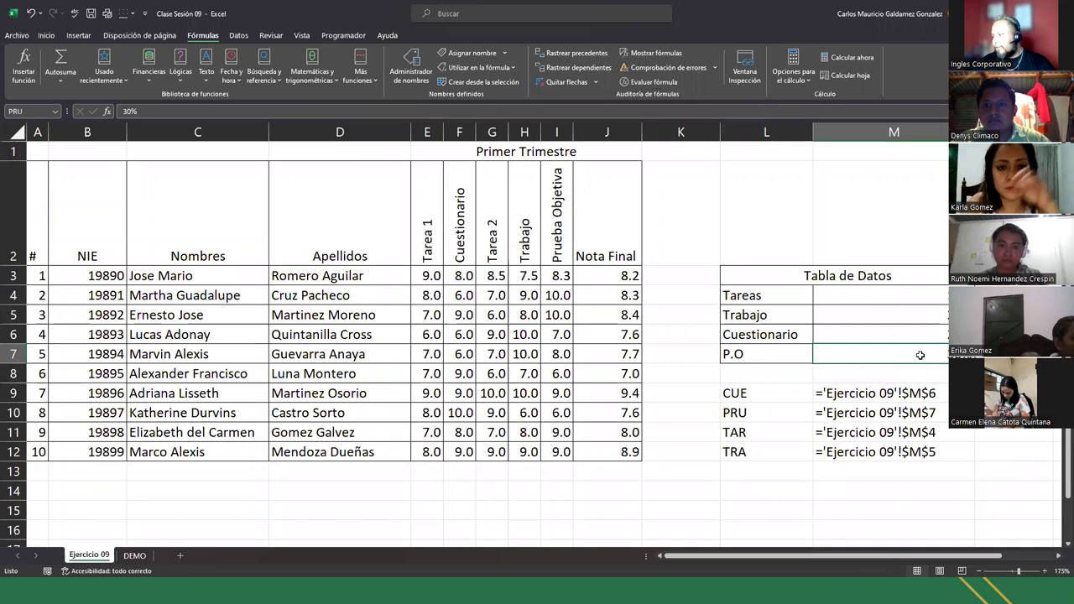
{"action": "left_click", "coordinate": [918, 295]}
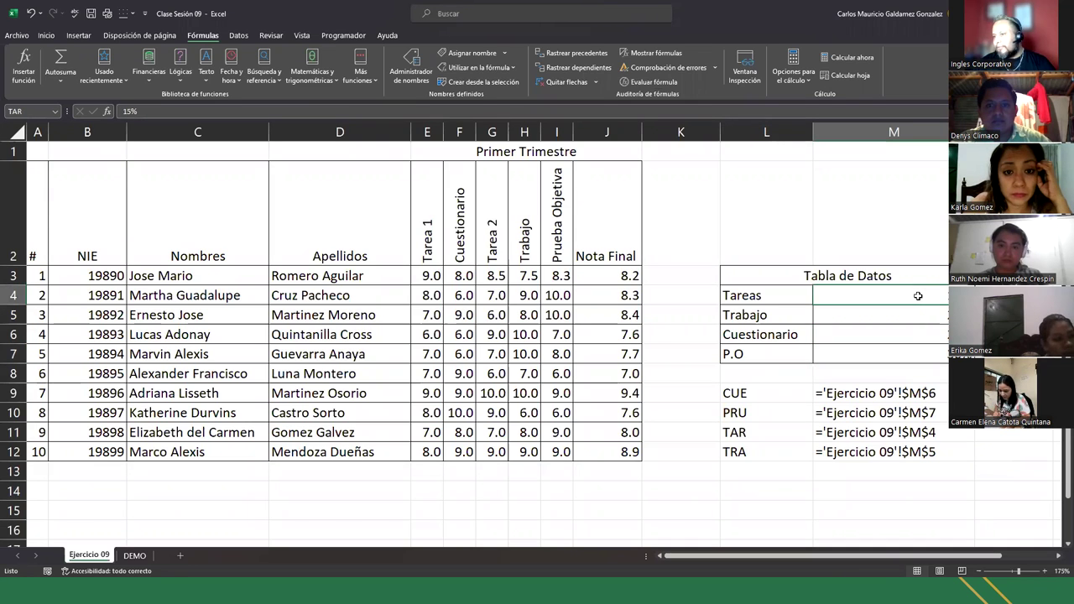
{"action": "left_click", "coordinate": [920, 312]}
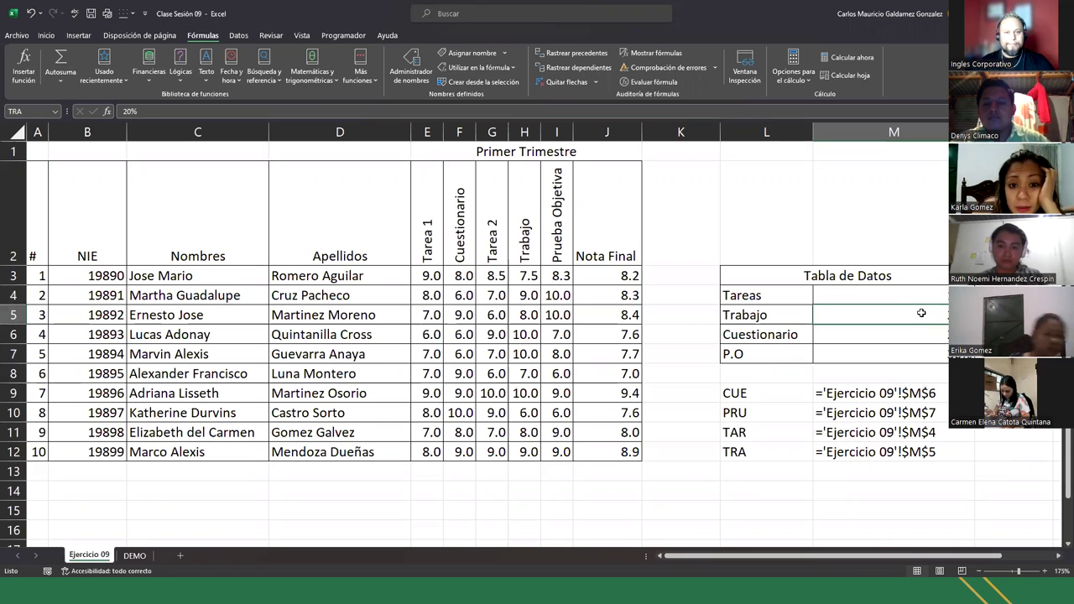
{"action": "left_click", "coordinate": [463, 351]}
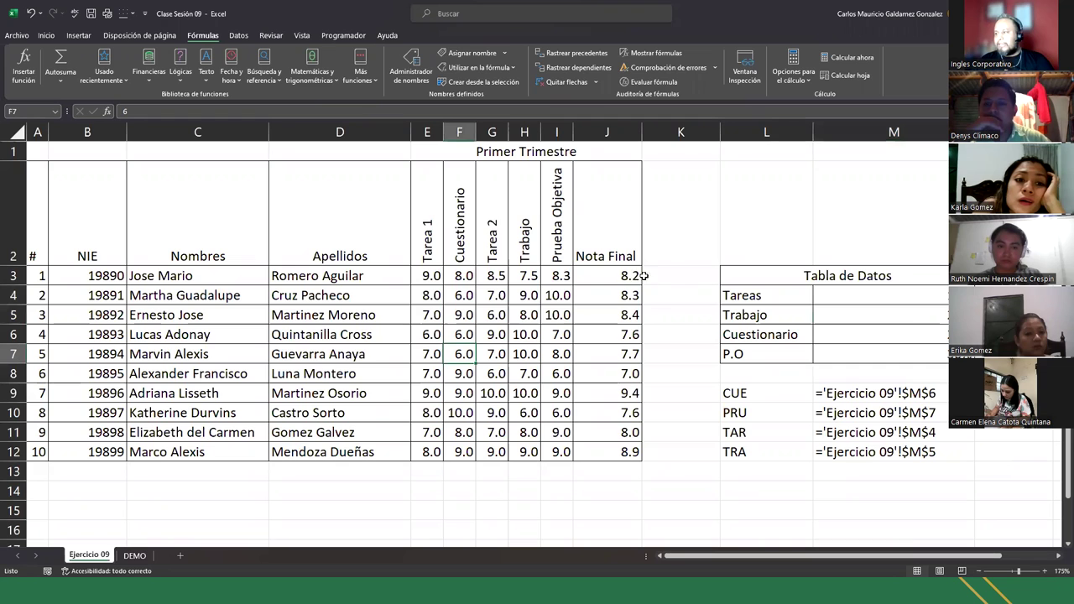
{"action": "left_click", "coordinate": [425, 275]}
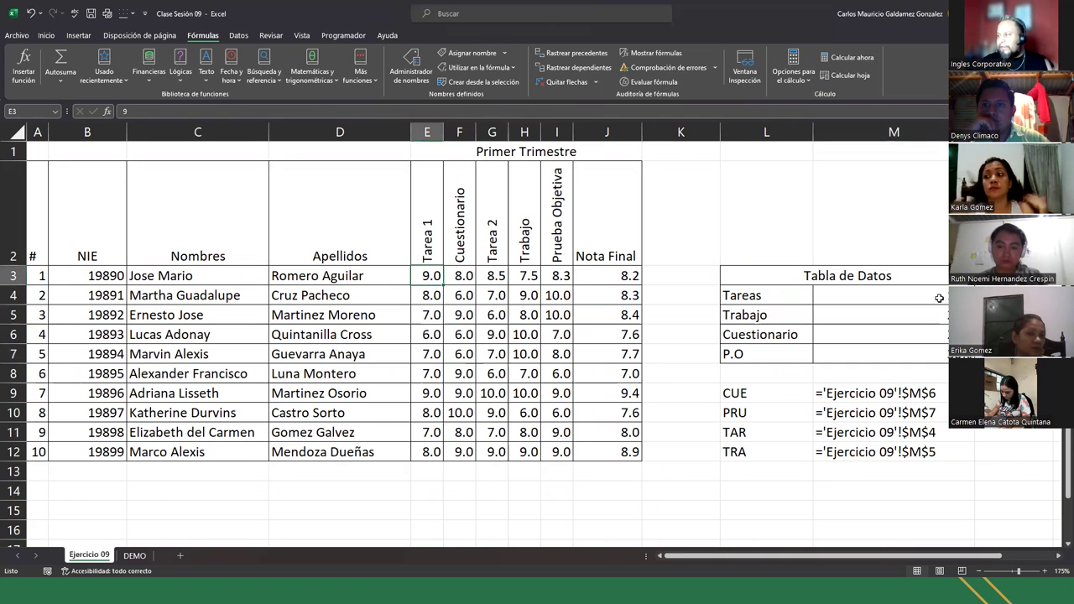
{"action": "left_click", "coordinate": [584, 276]}
{"action": "double_click", "coordinate": [584, 277]}
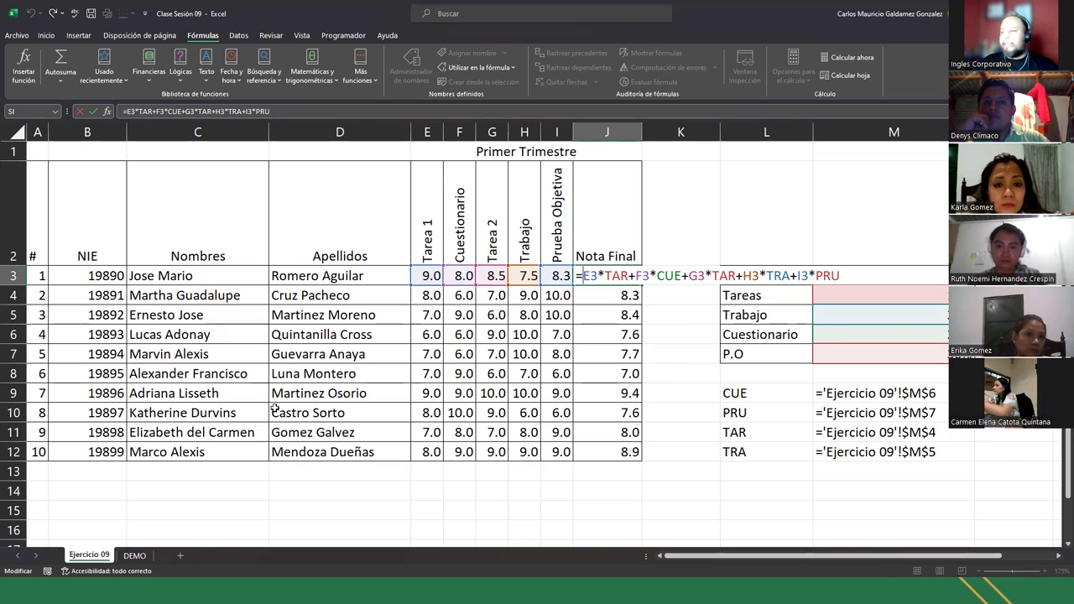
{"action": "key", "text": "Escape"}
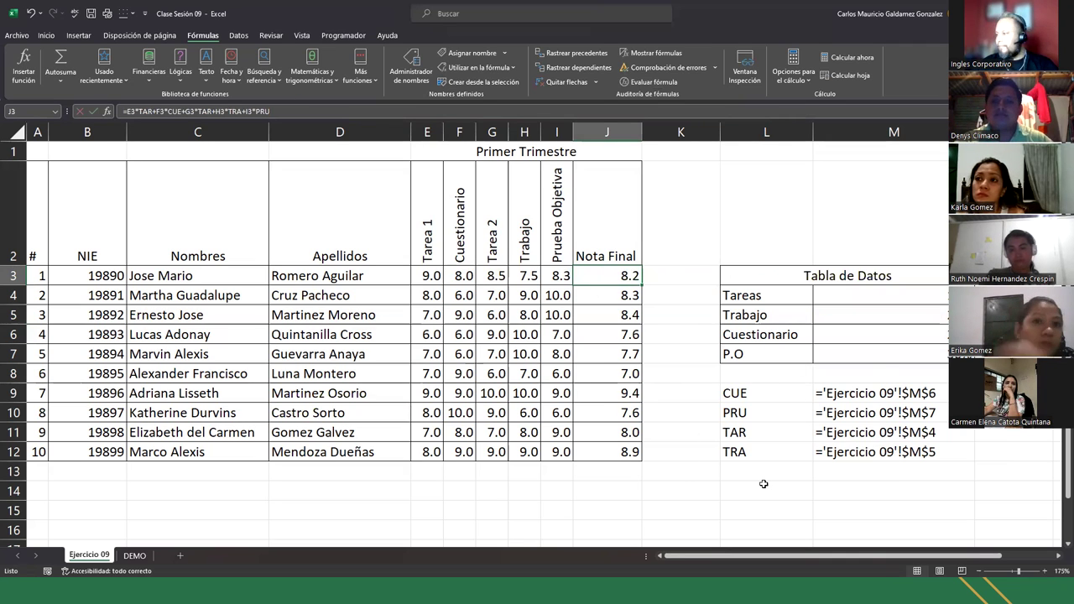
Step: Capture a screen snip of the shortened name list in L9:M12 and switch to another window
{"action": "key", "text": "super+shift+s"}
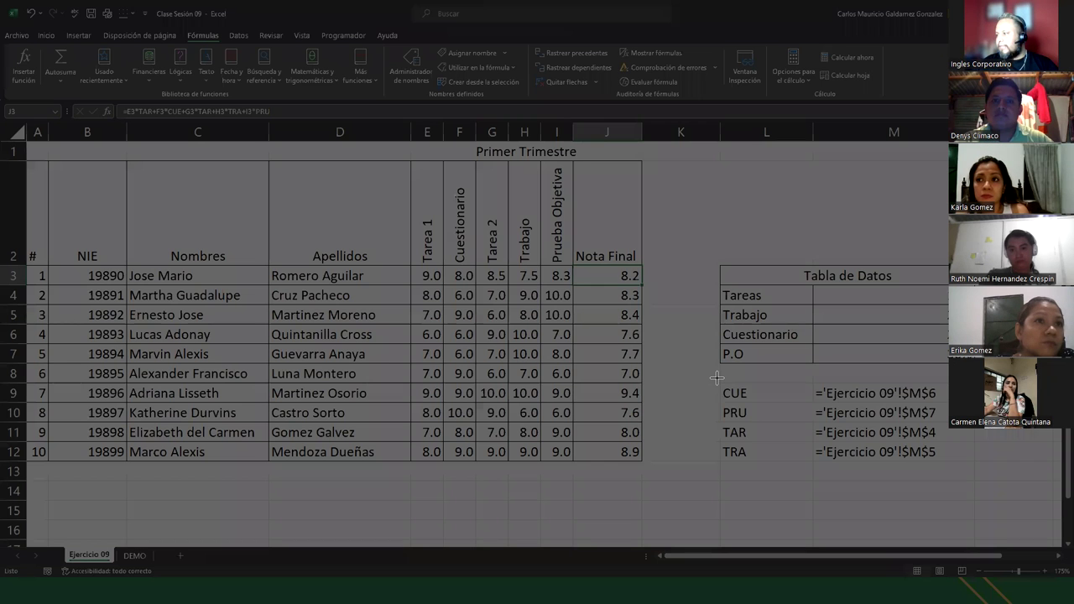
{"action": "left_click_drag", "start_coordinate": [717, 378], "coordinate": [951, 472]}
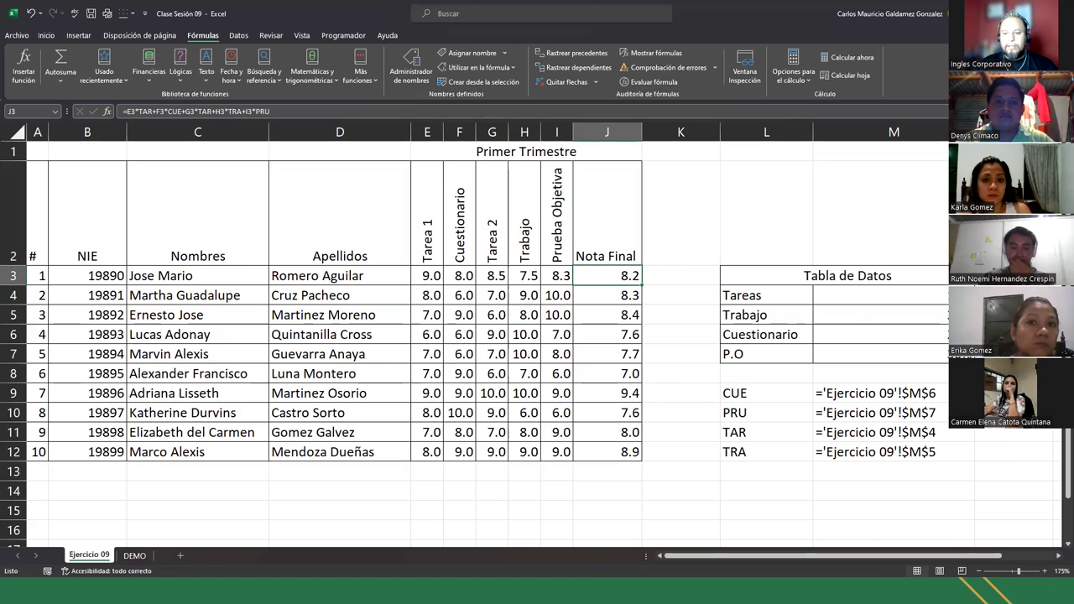
{"action": "key", "text": "alt+Tab"}
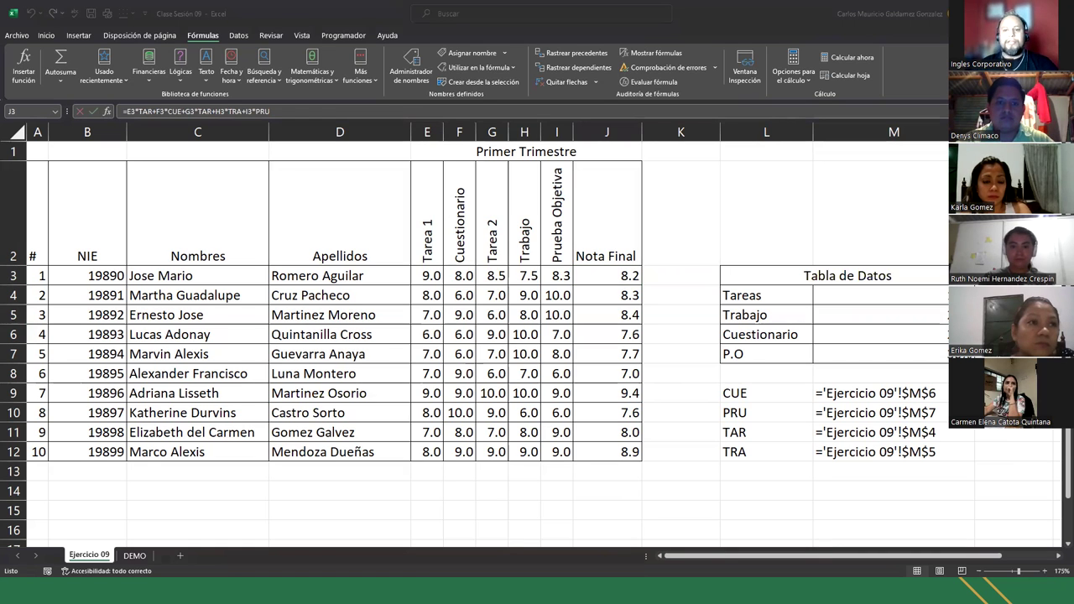
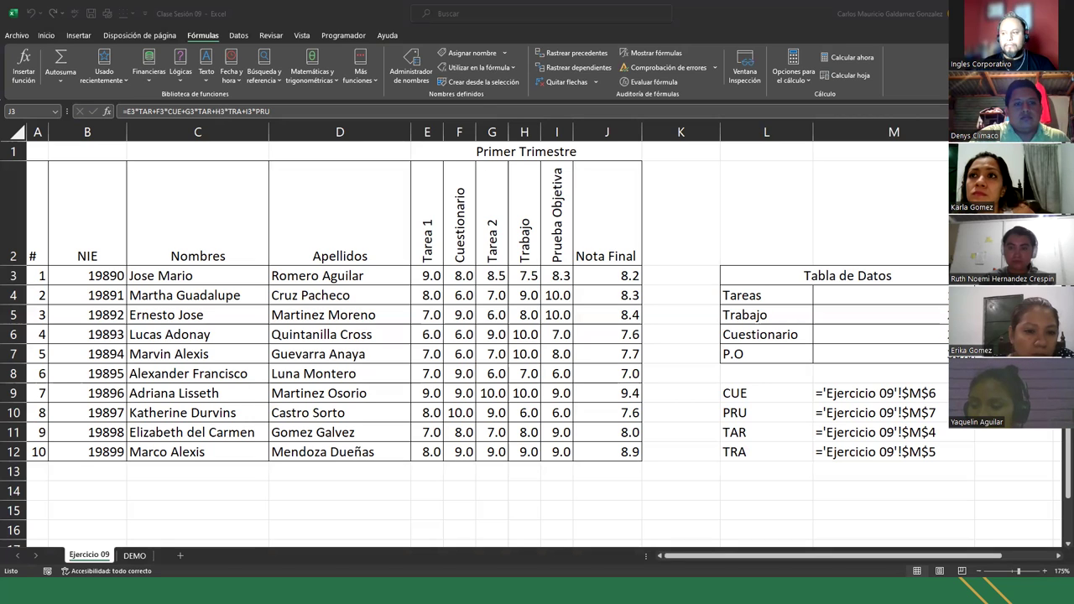
Step: Compare the DEMO sheet's data and product tables with the student grade table in Ejercicio 09
{"action": "left_click", "coordinate": [134, 556]}
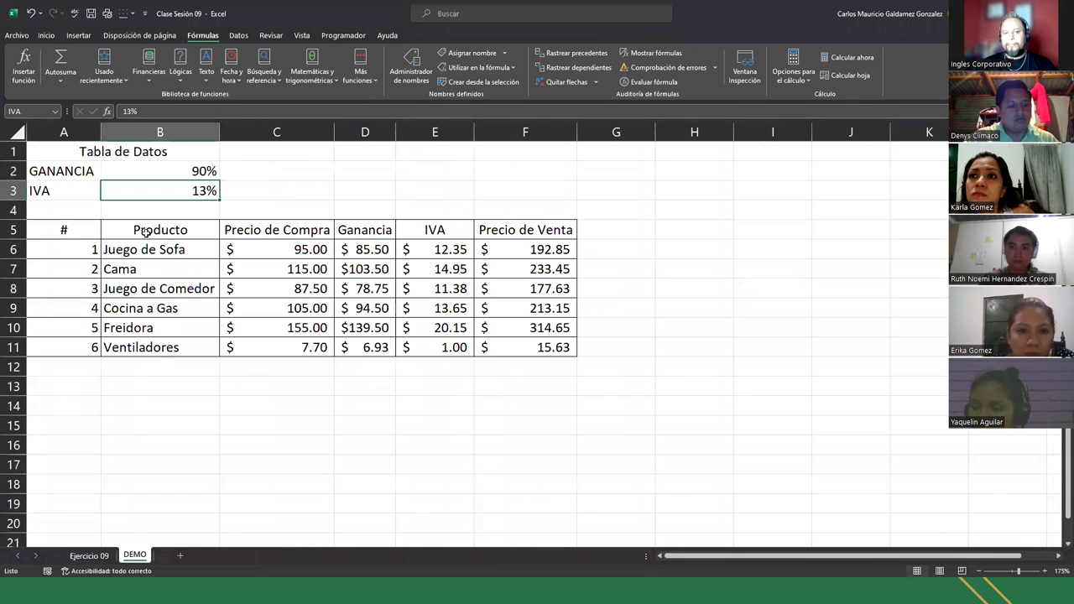
{"action": "left_click", "coordinate": [88, 555]}
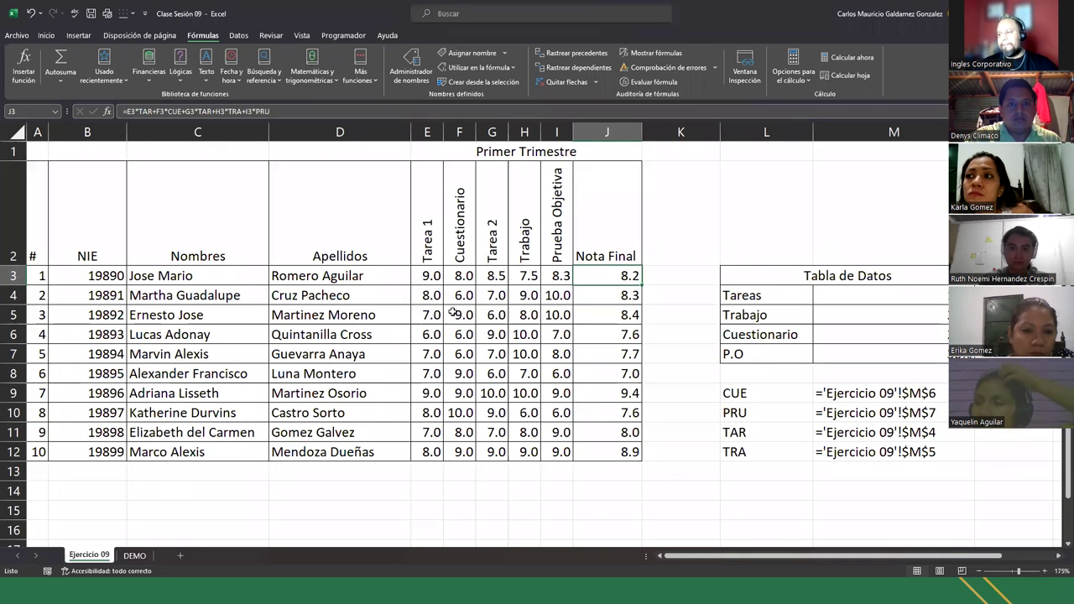
{"action": "left_click", "coordinate": [191, 393]}
{"action": "left_click_drag", "start_coordinate": [29, 191], "coordinate": [474, 424]}
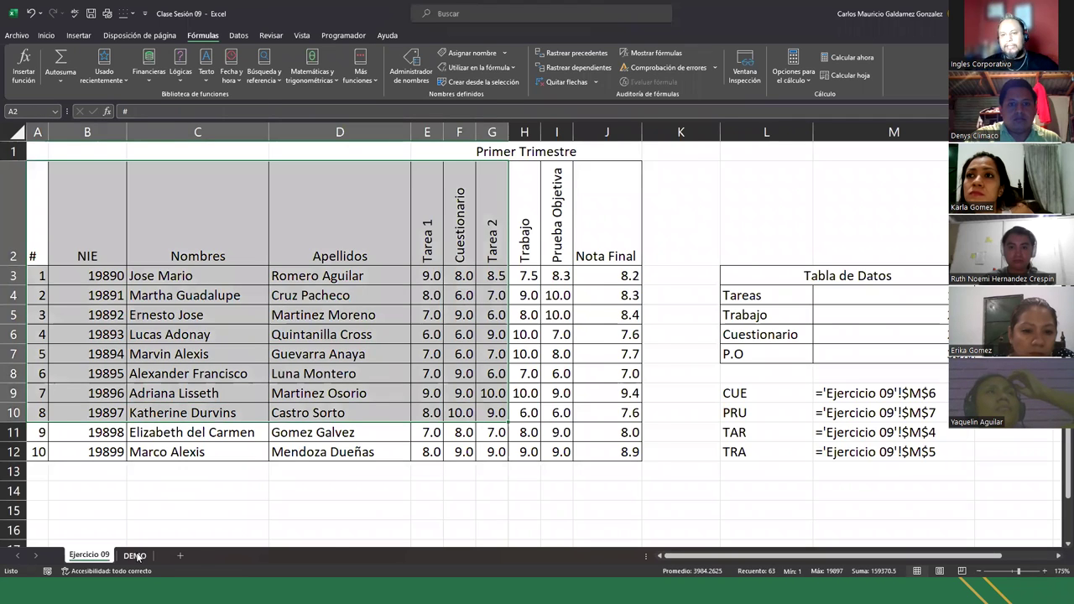
{"action": "left_click", "coordinate": [134, 556]}
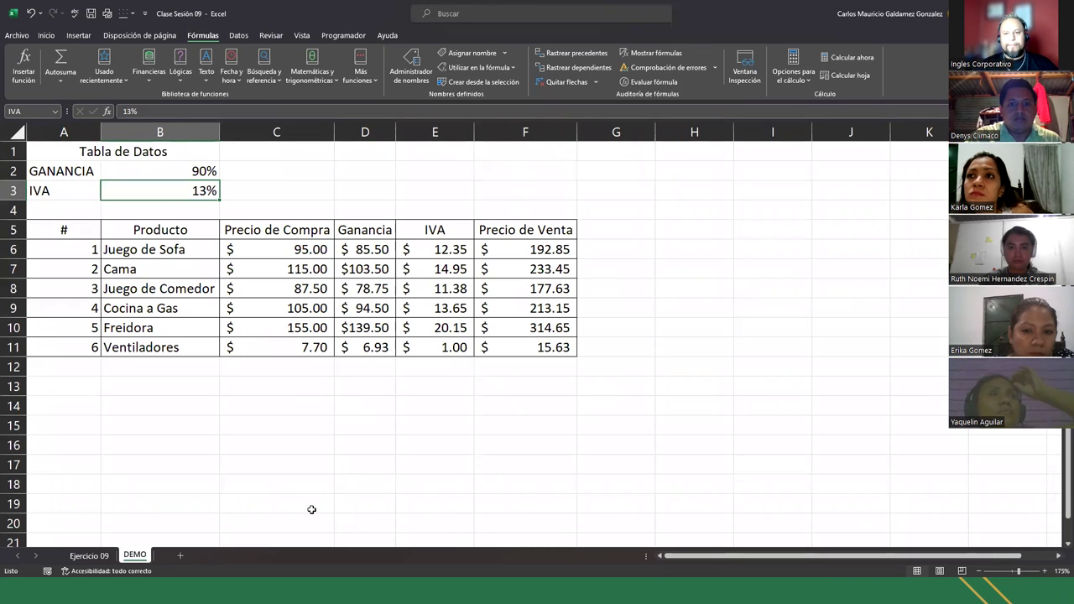
{"action": "left_click", "coordinate": [89, 555]}
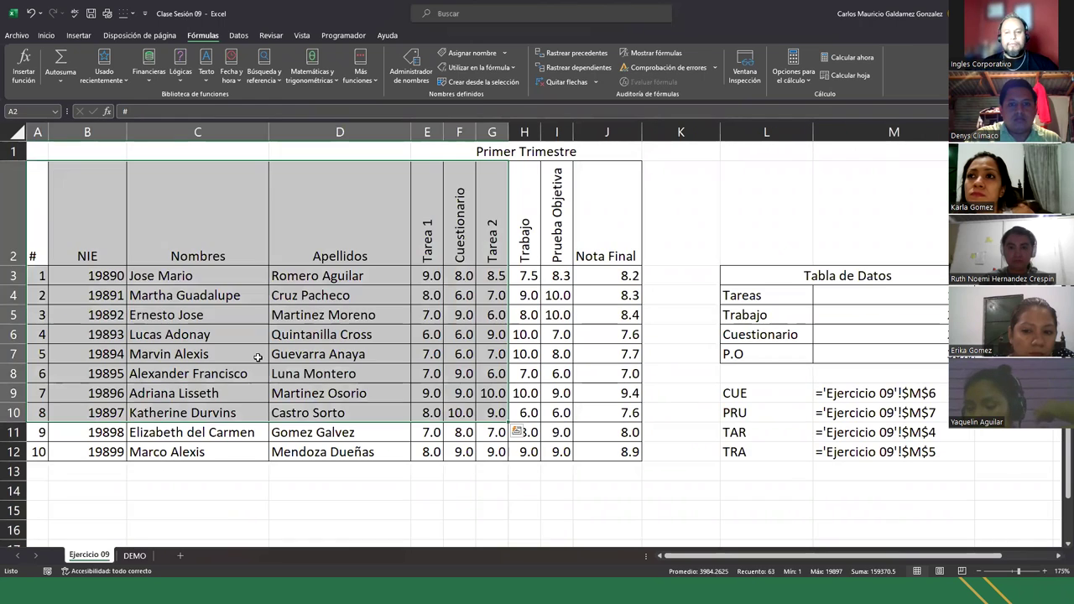
{"action": "left_click", "coordinate": [258, 356]}
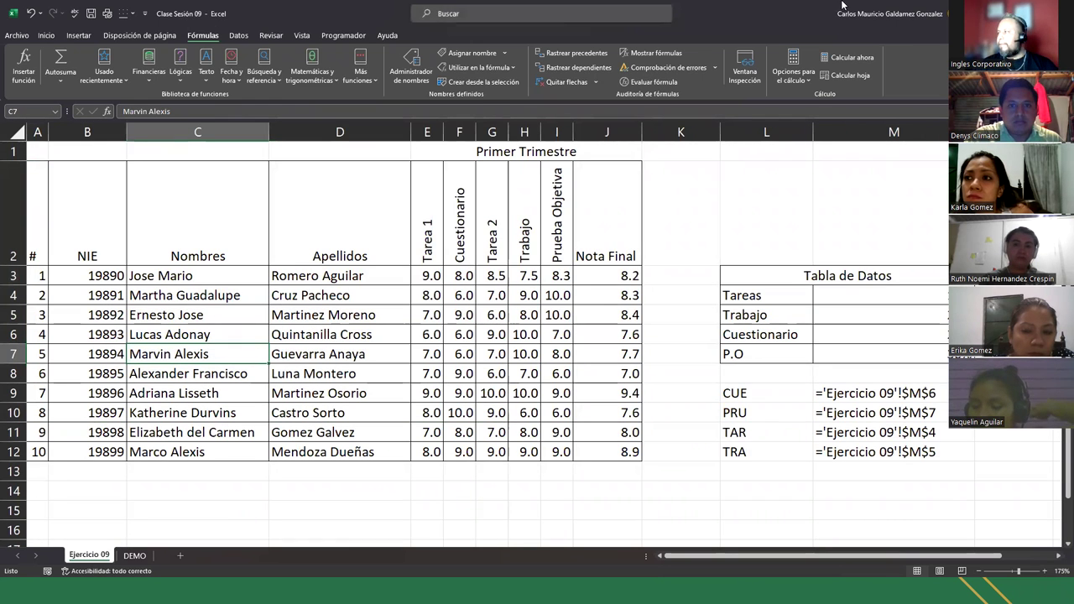
Step: Switch past the Ejercicio 18 workbook to the slide presentation and advance to the Preguntas slide
{"action": "key", "text": "alt+Tab"}
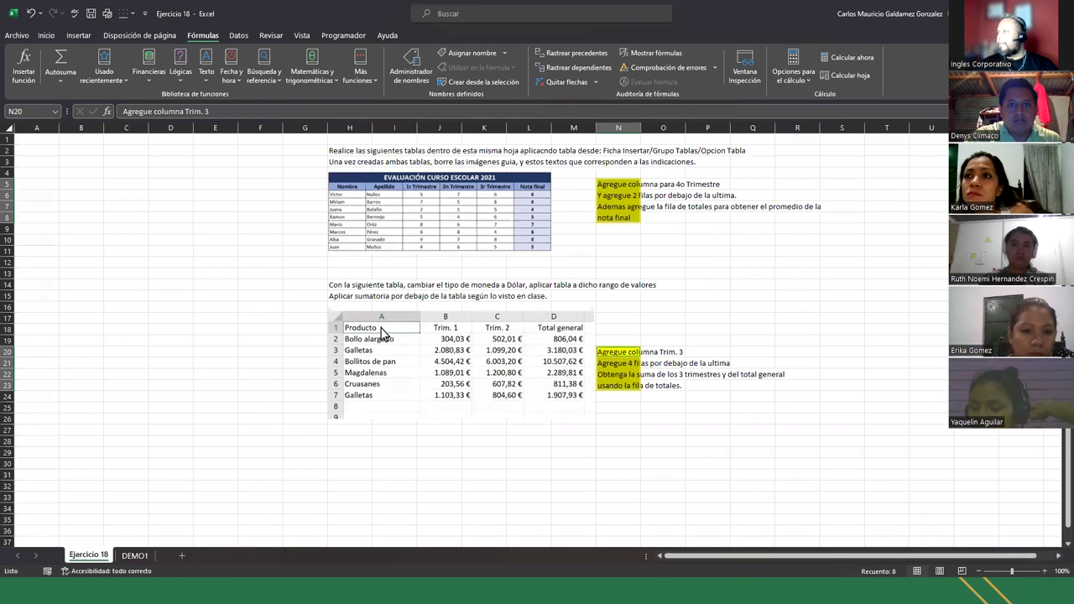
{"action": "key", "text": "alt+Tab"}
{"action": "key", "text": "Right"}
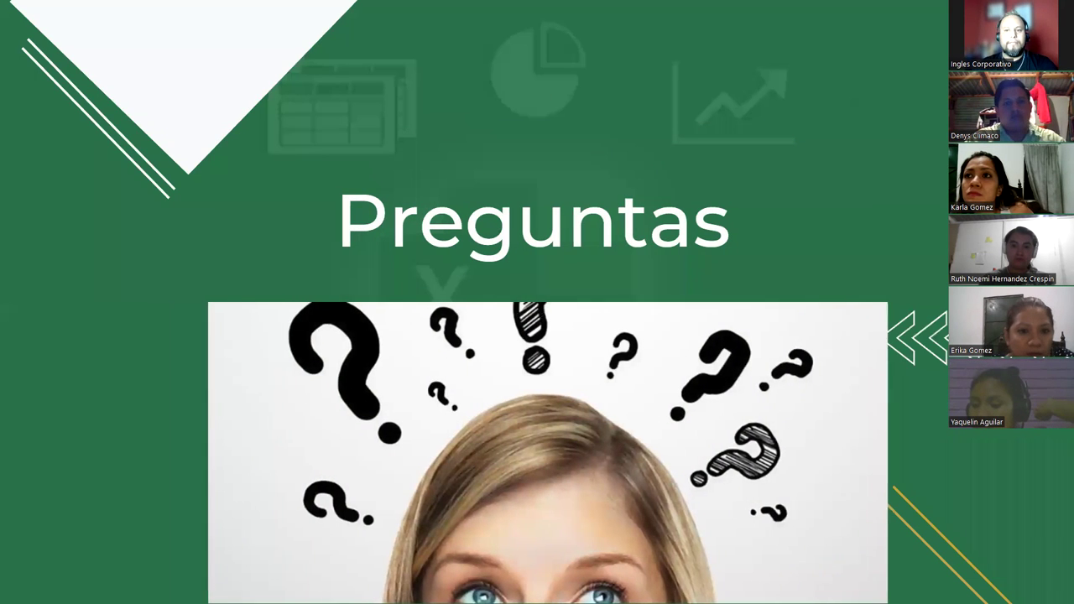